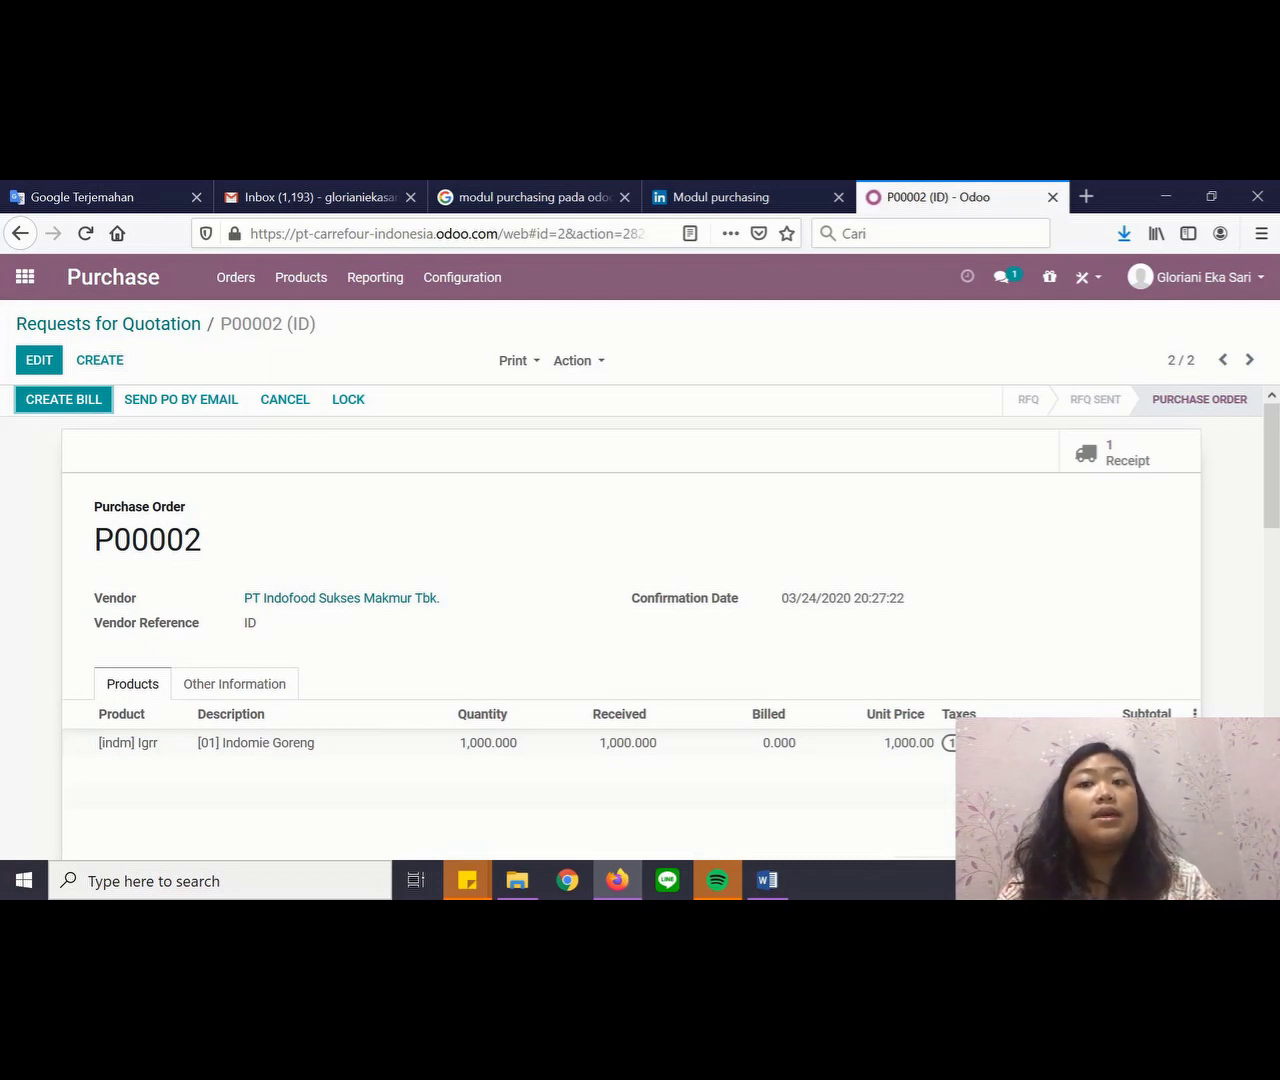
key("ctrl+minus")
key("ctrl+minus")
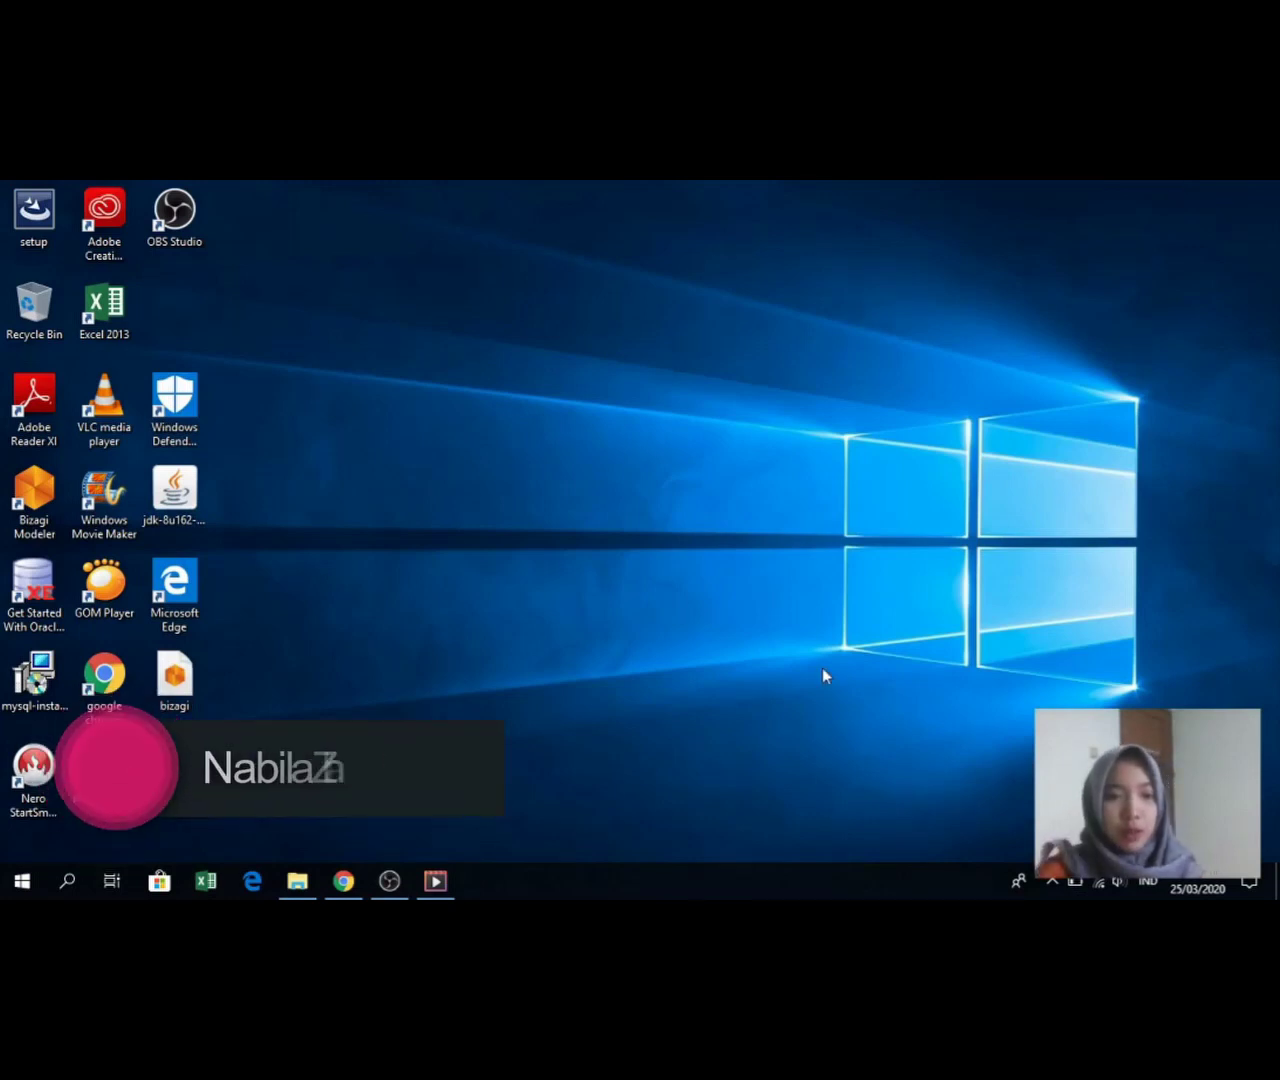
- Open the Carrefour MT Haryono sales order in Sales and review its order lines and totals
left_click(345, 881)
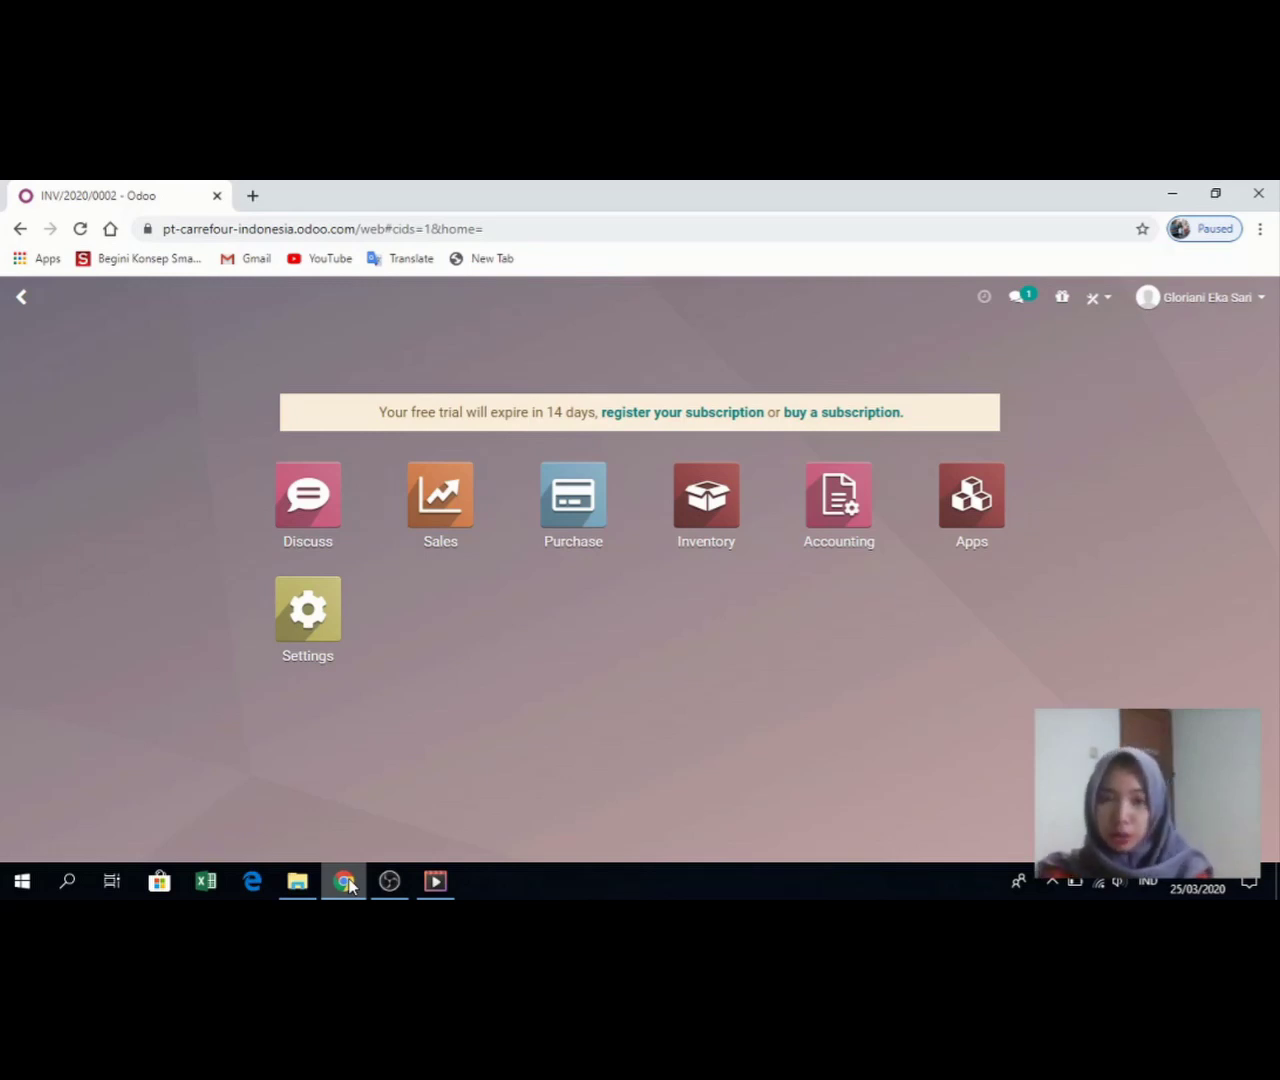
left_click(458, 497)
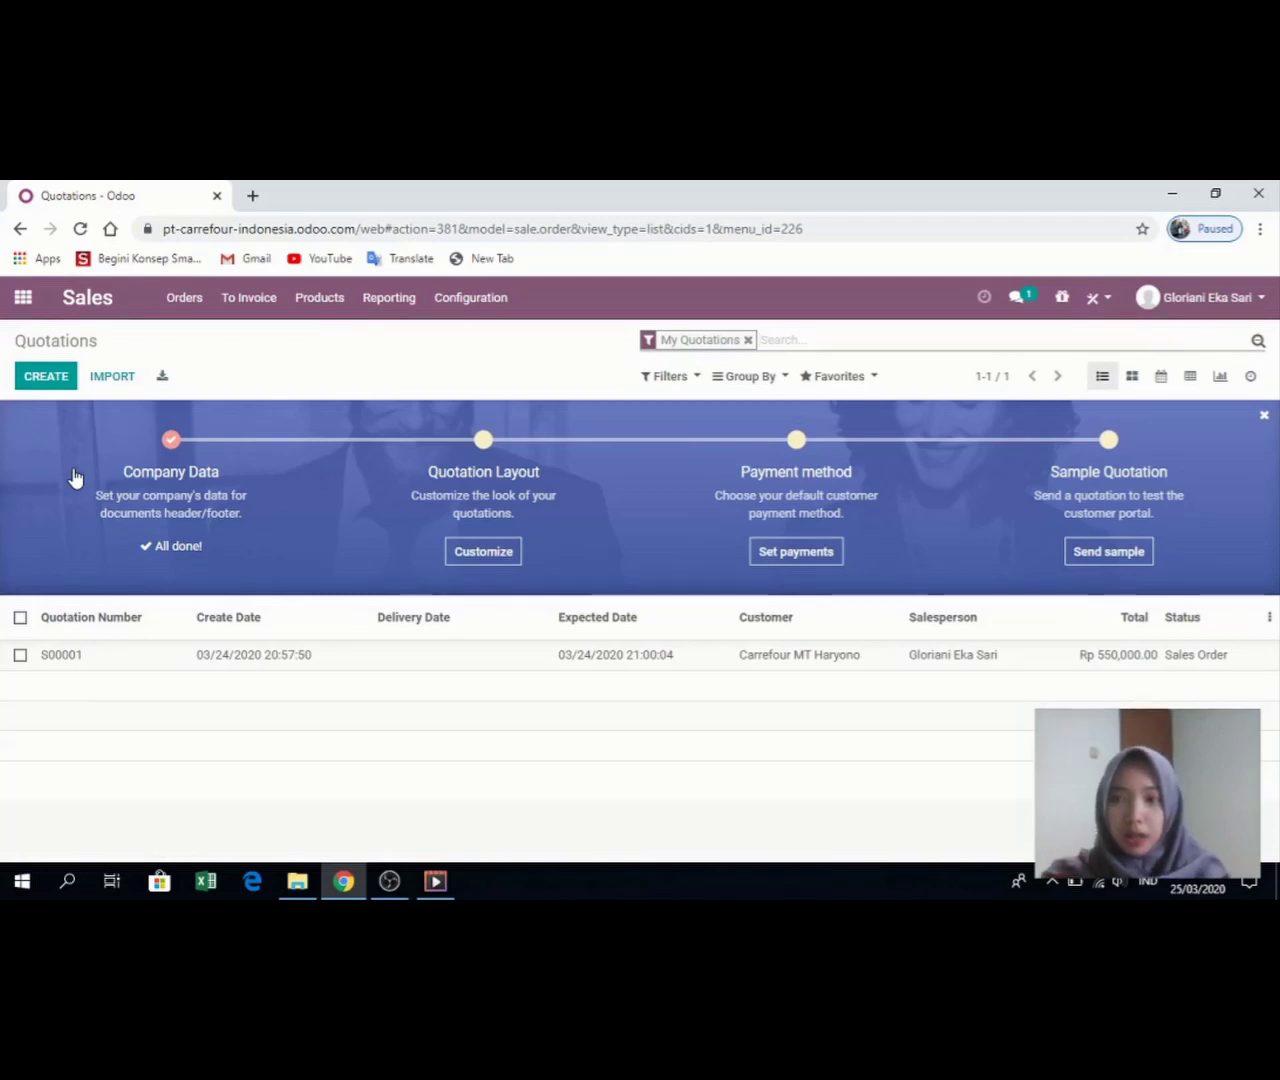
double_click(289, 670)
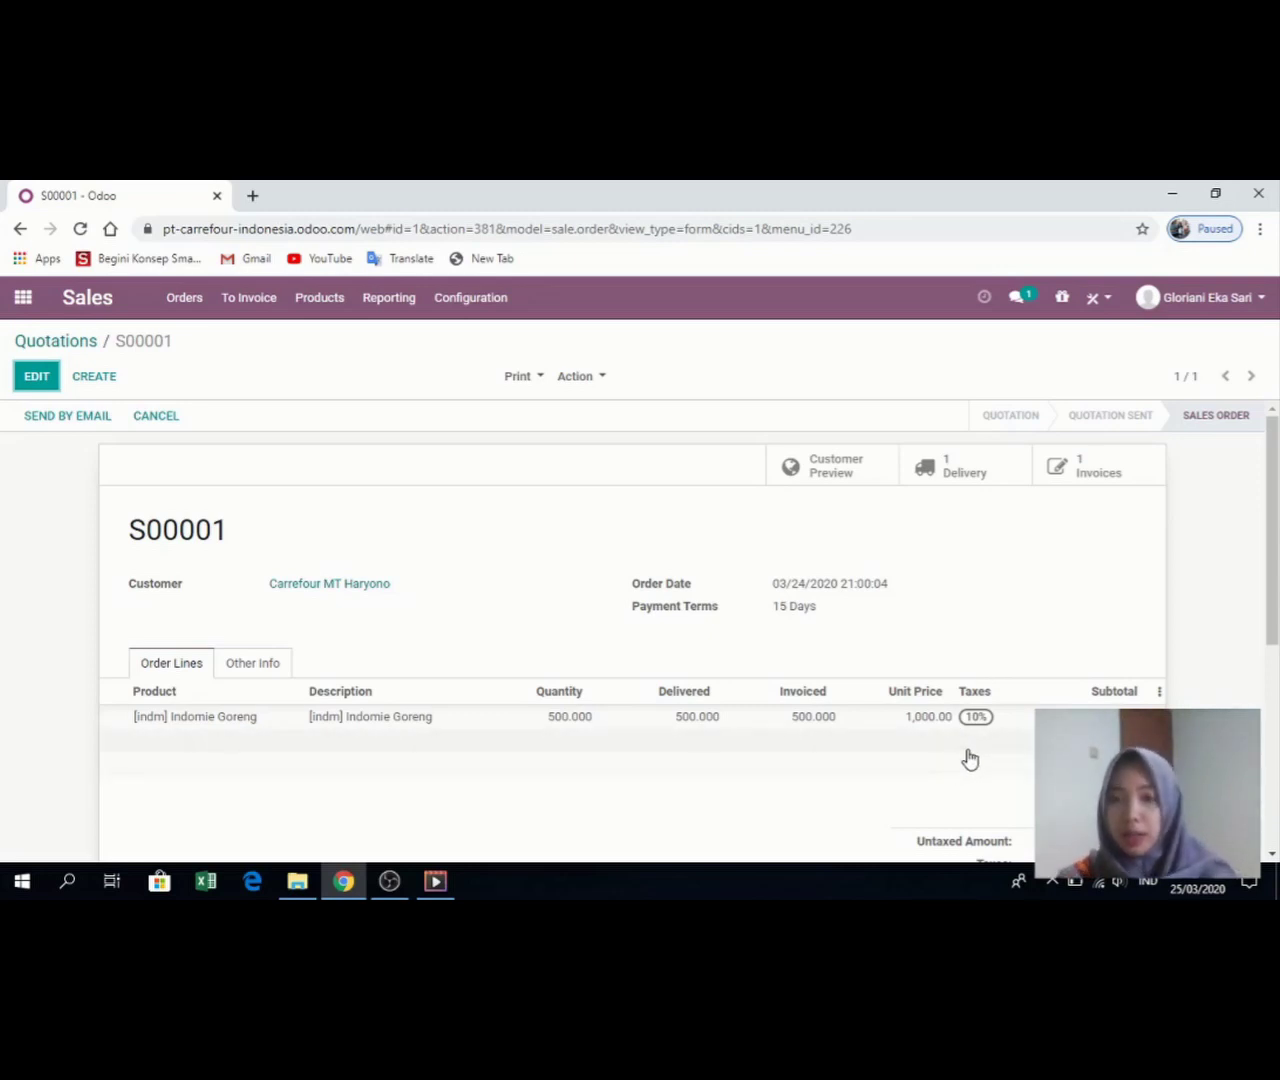
scroll(970, 760, "down", 2)
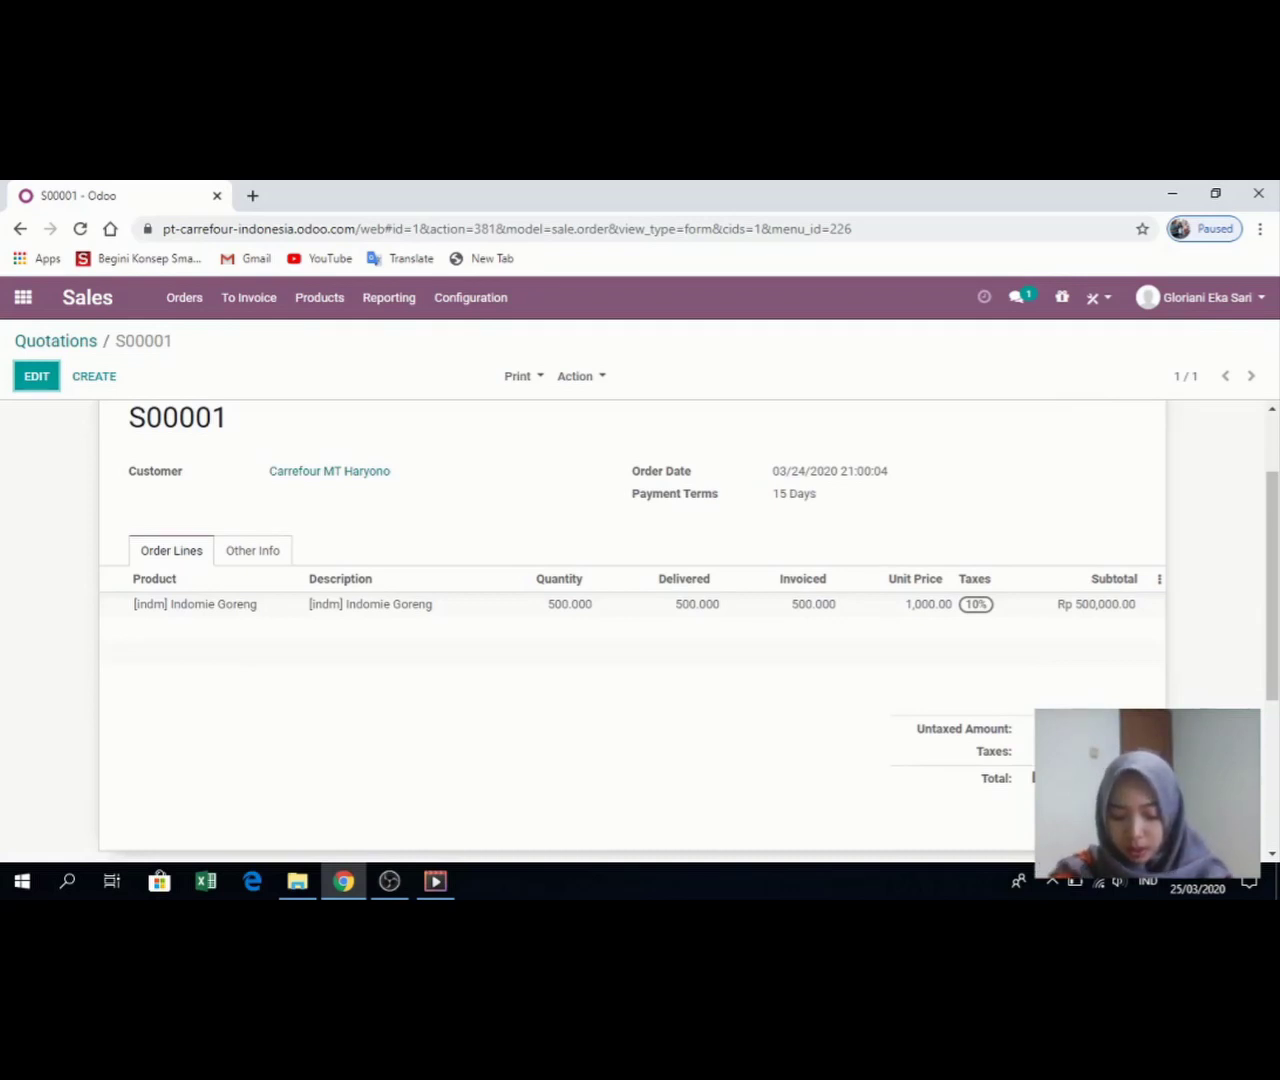
scroll(686, 706, "up", 2)
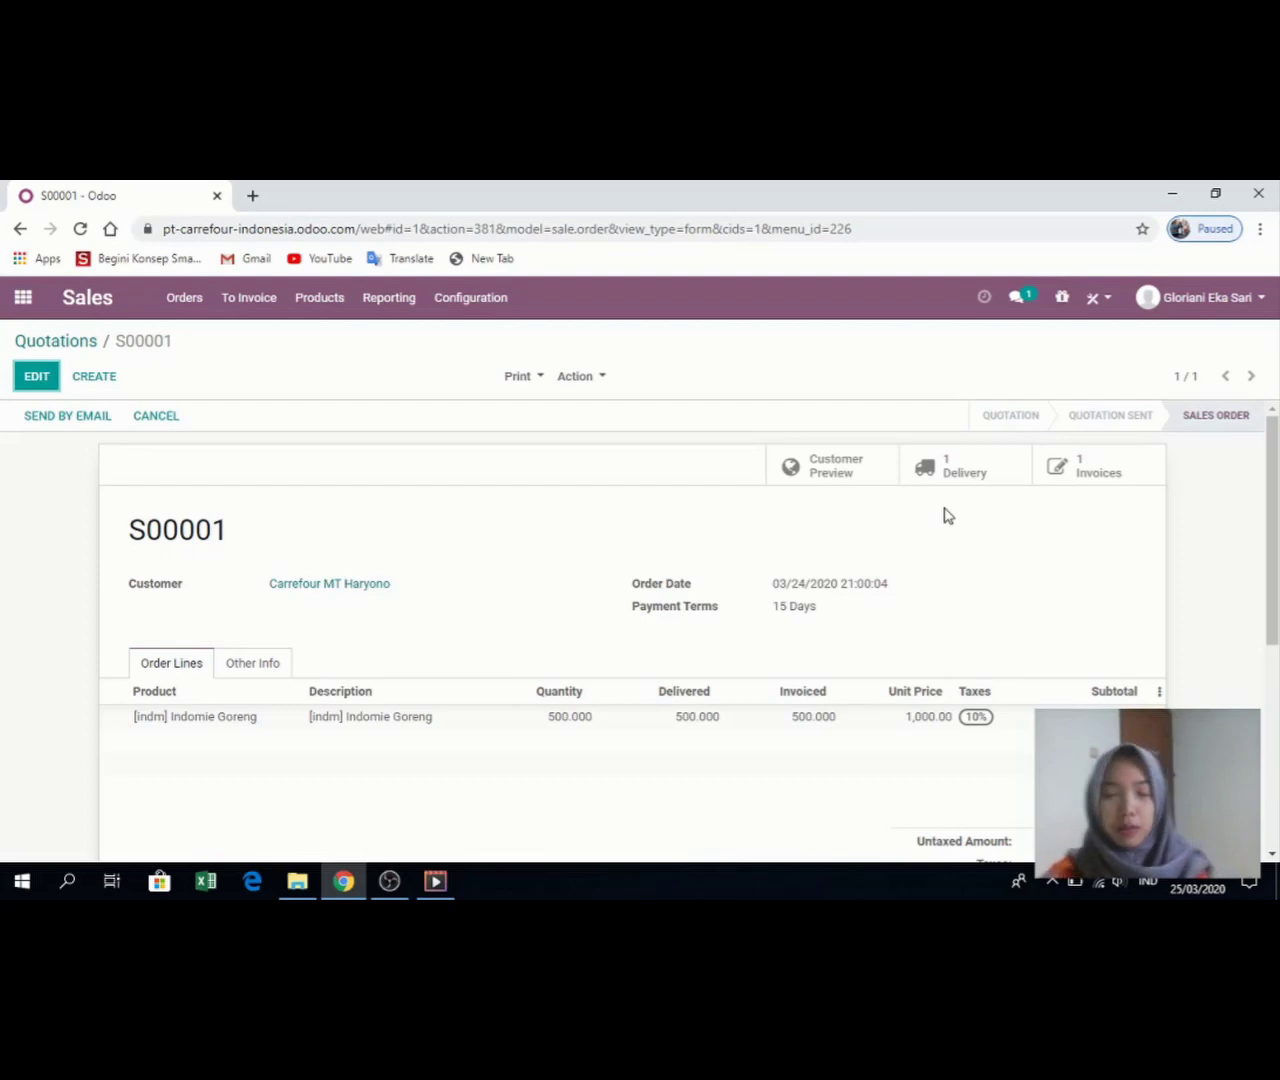
- Switch to Inventory and view the list of delivery orders for PT. Carrefour Indonesisa
left_click(23, 298)
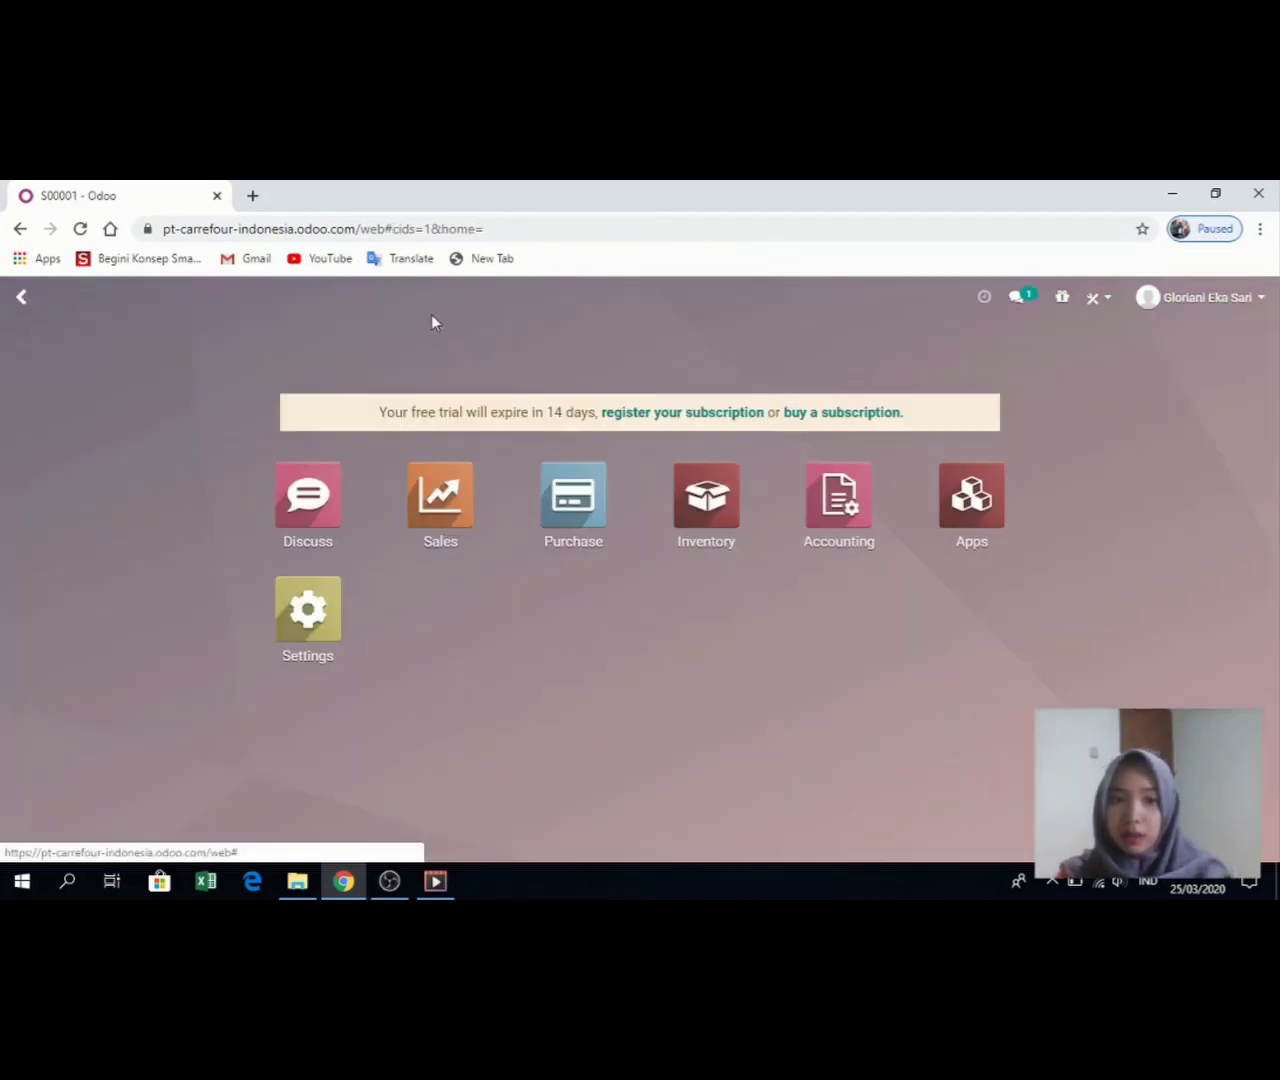
left_click(737, 512)
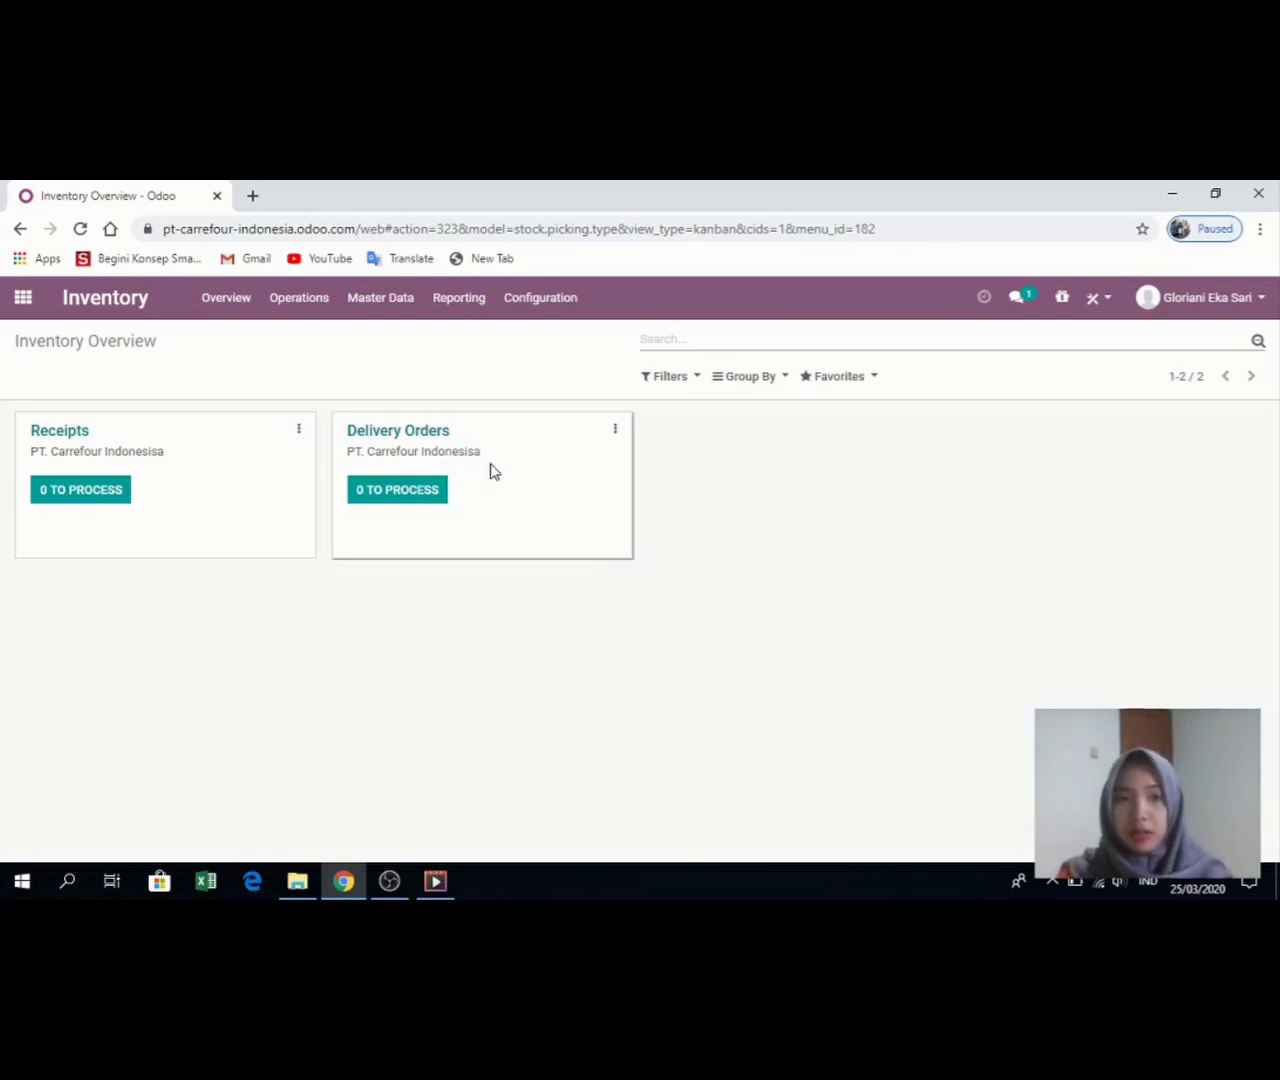
left_click(433, 437)
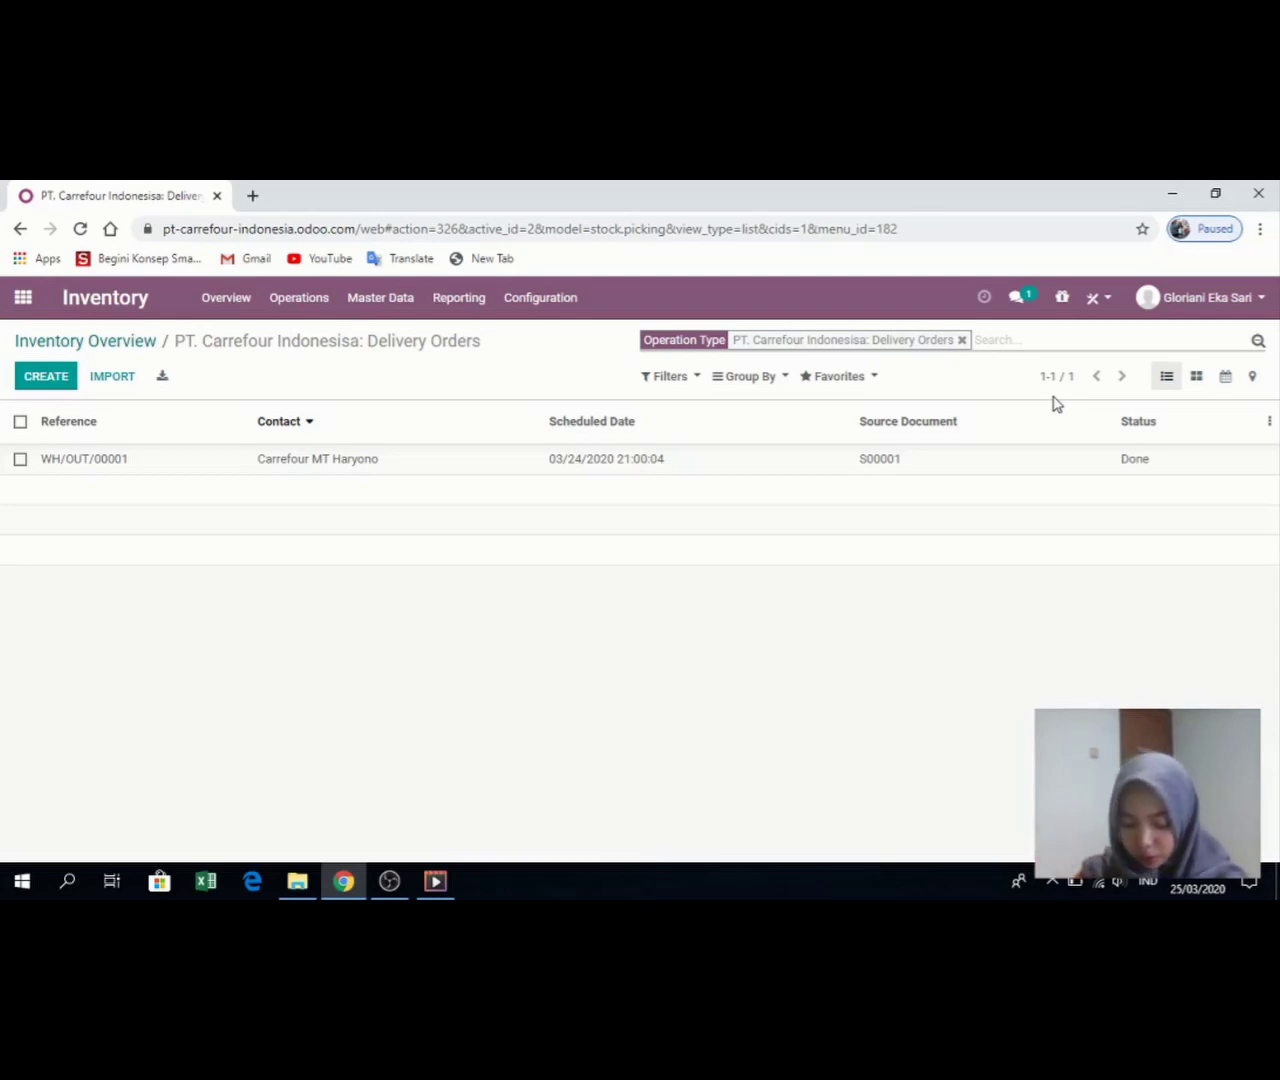
- Return to Sales and reopen the Carrefour MT Haryono sales order
left_click(20, 298)
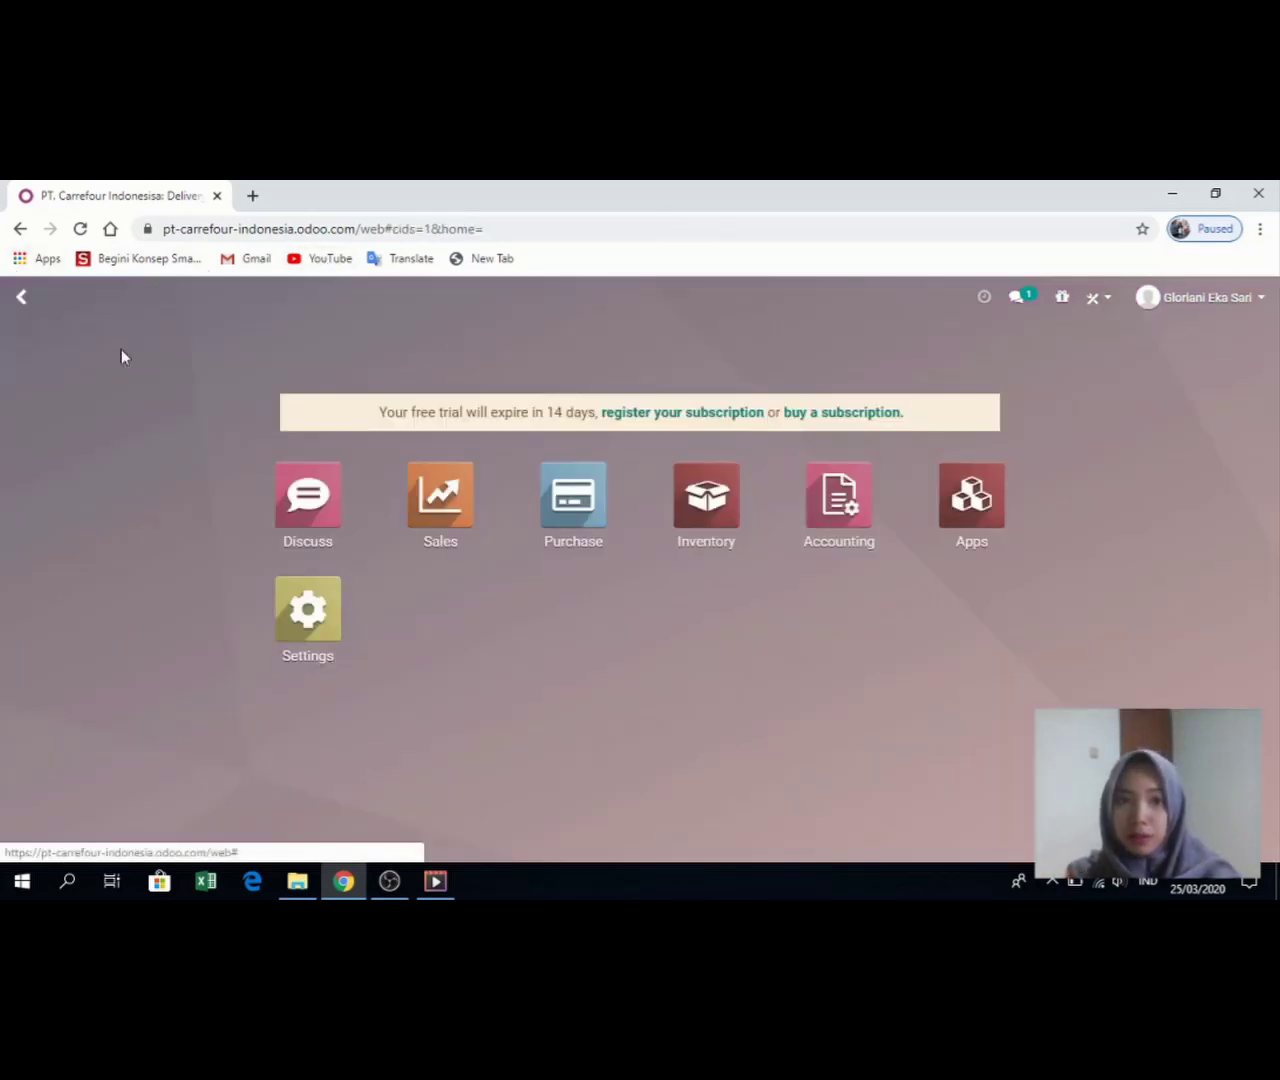
left_click(428, 498)
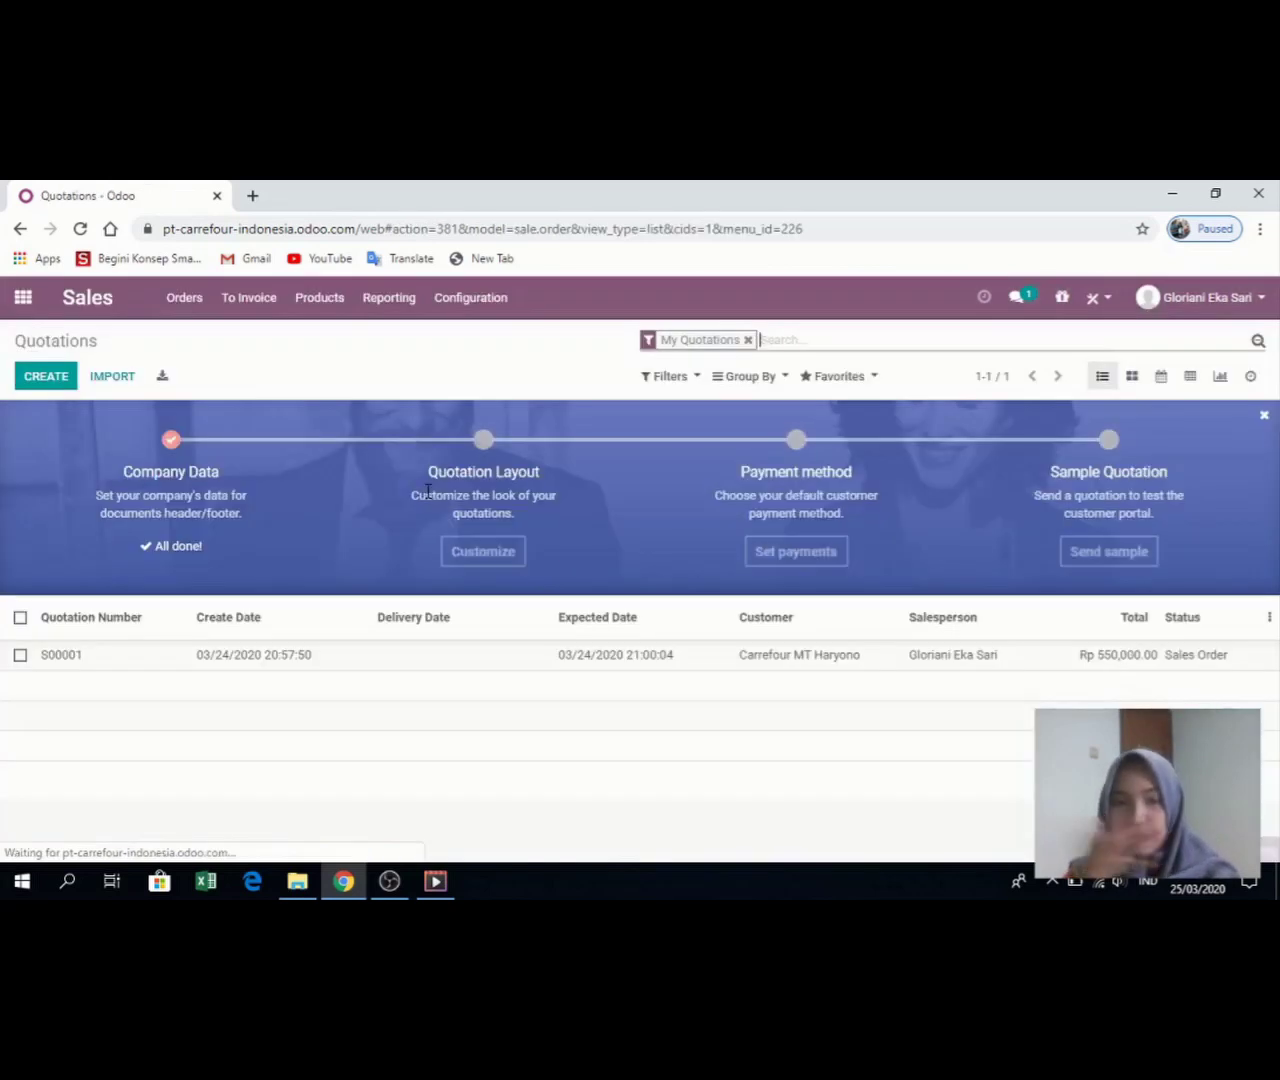
left_click(364, 668)
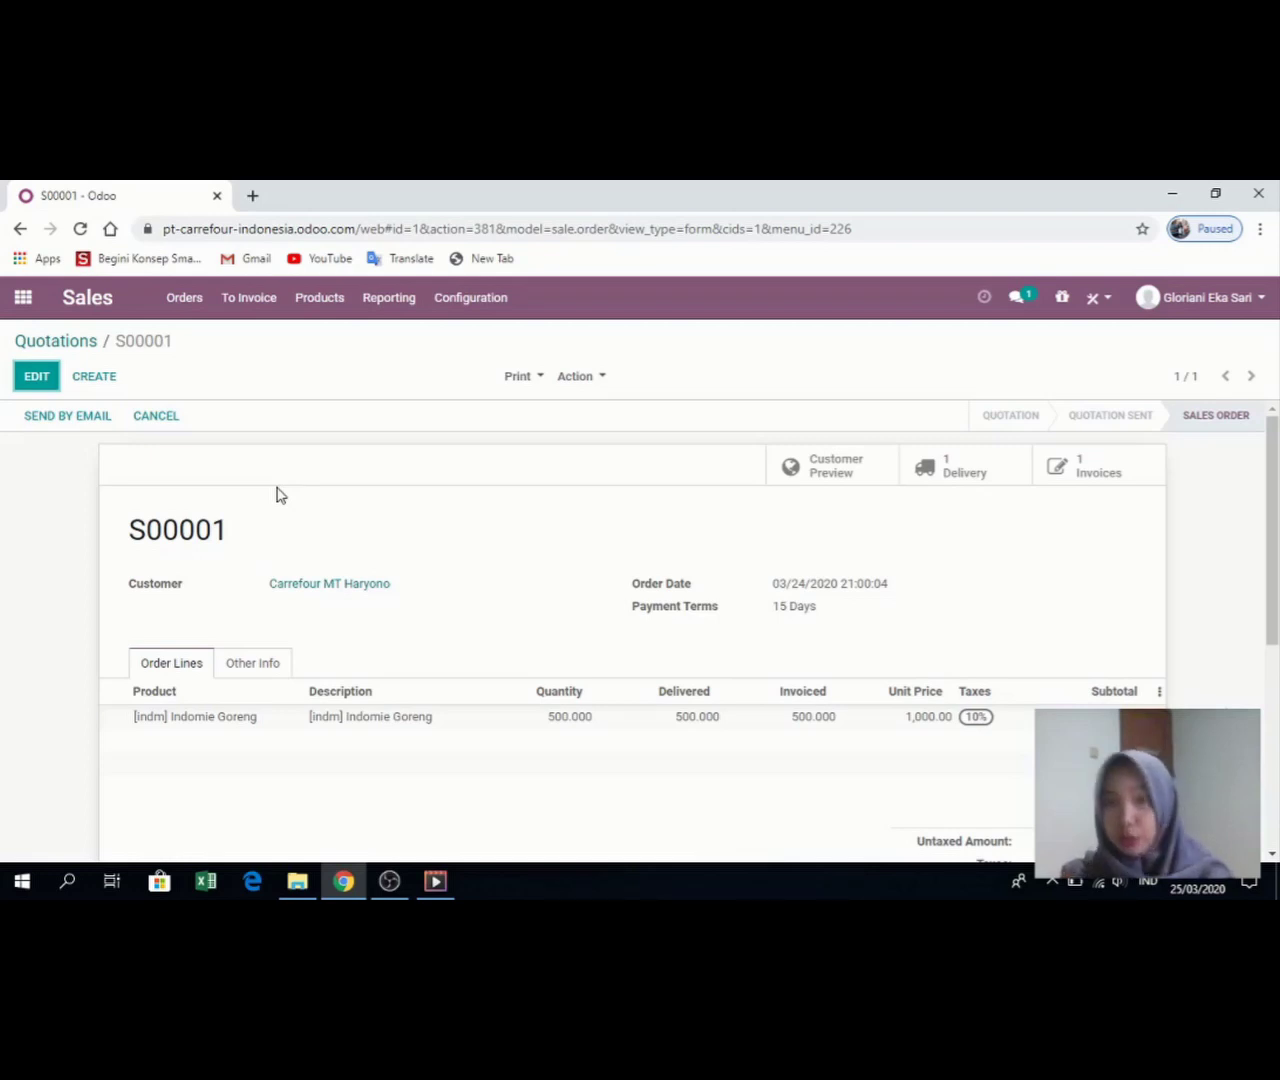
- Switch to Accounting and view the customer invoices waiting for validation
left_click(36, 312)
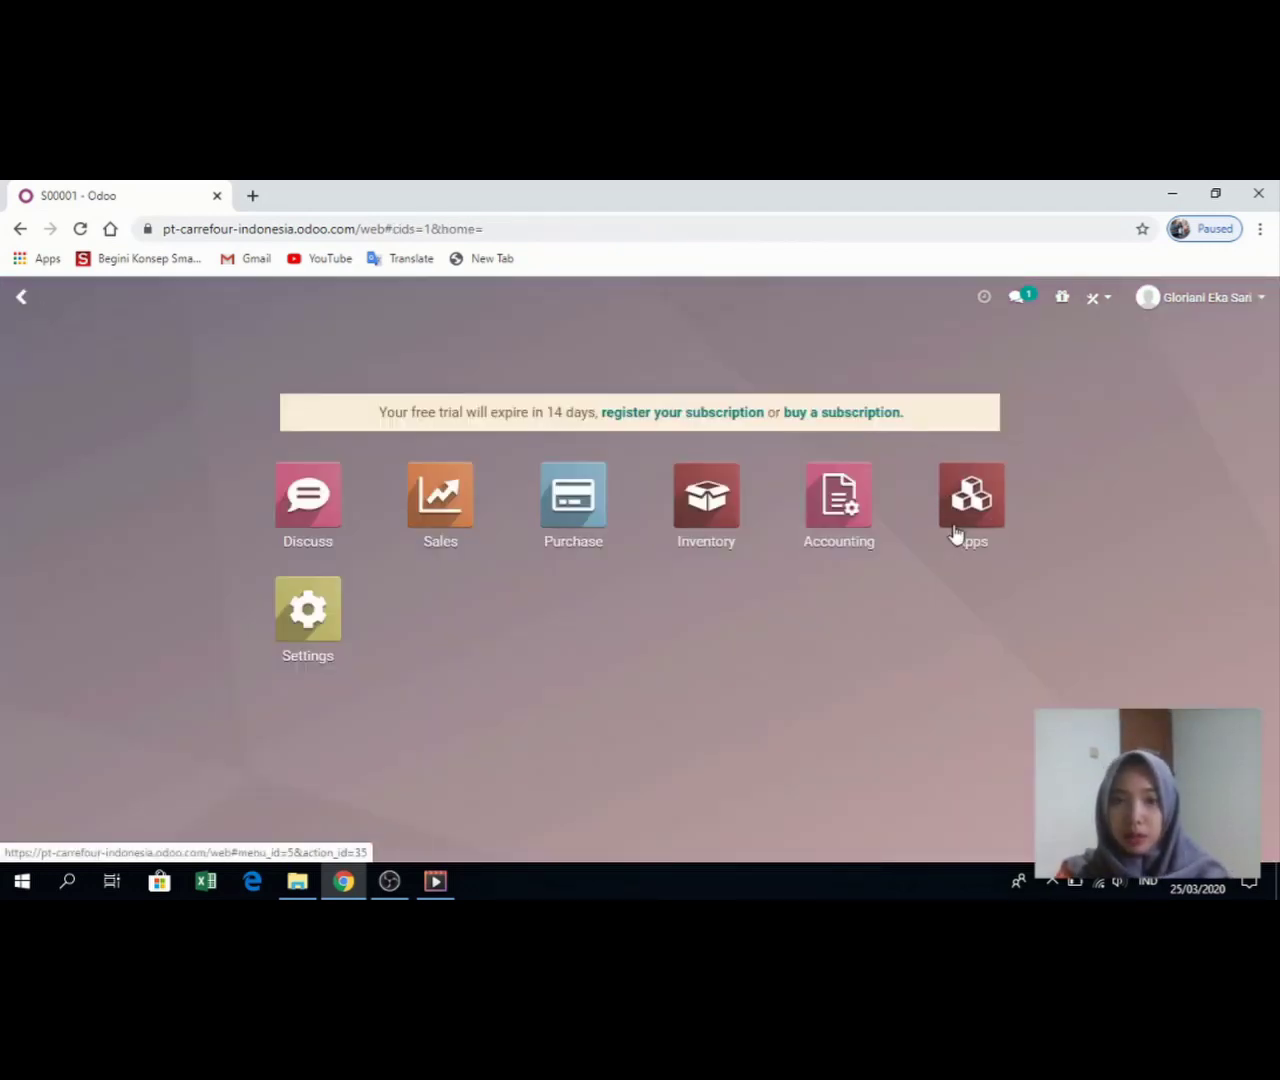
left_click(847, 527)
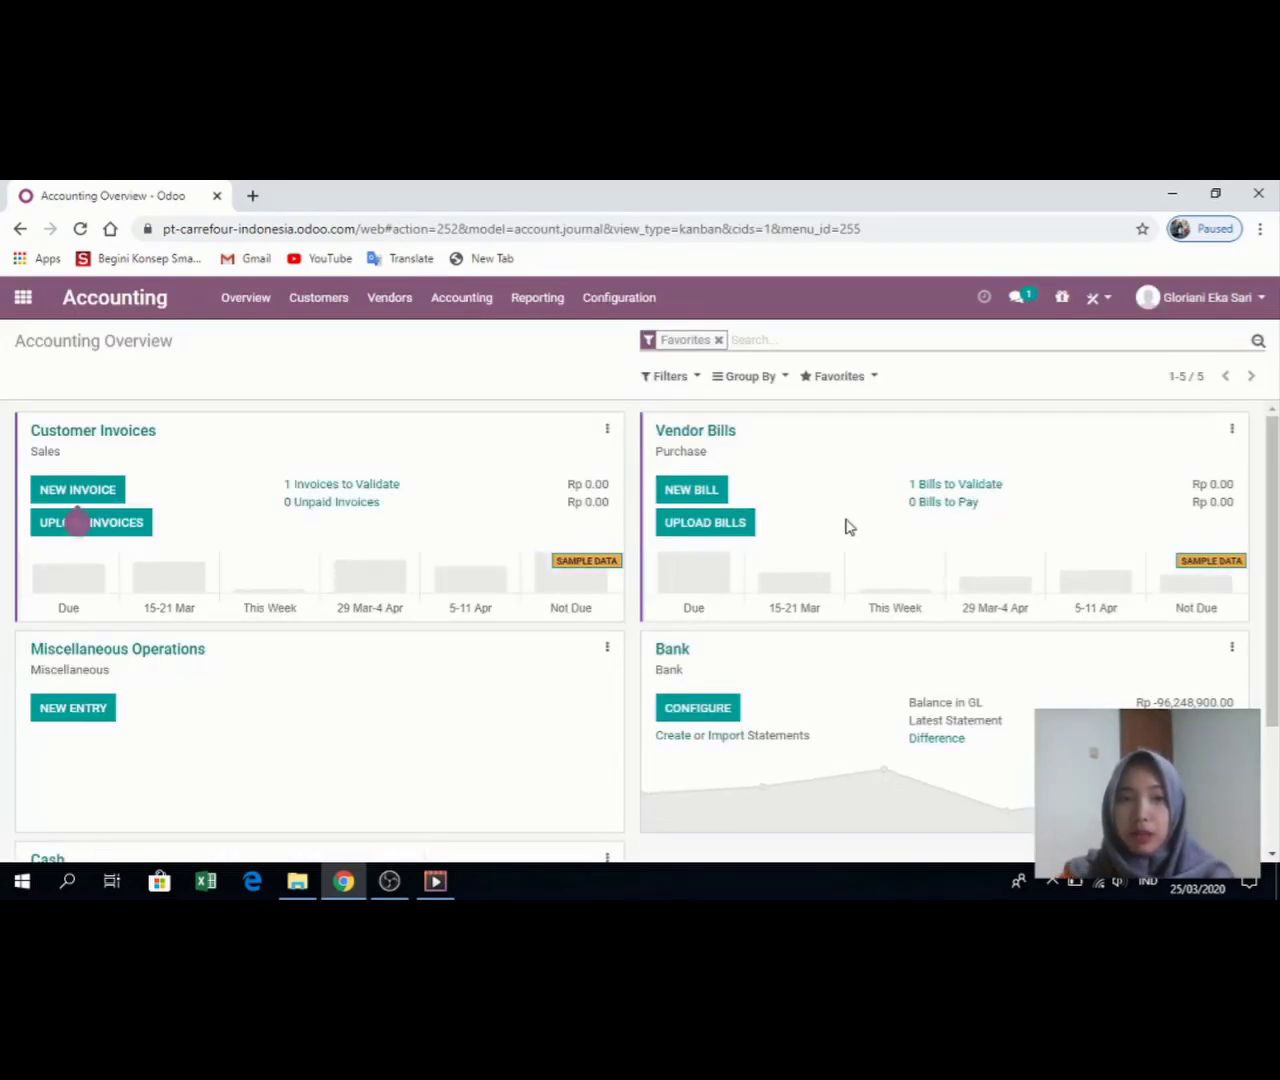
left_click(382, 492)
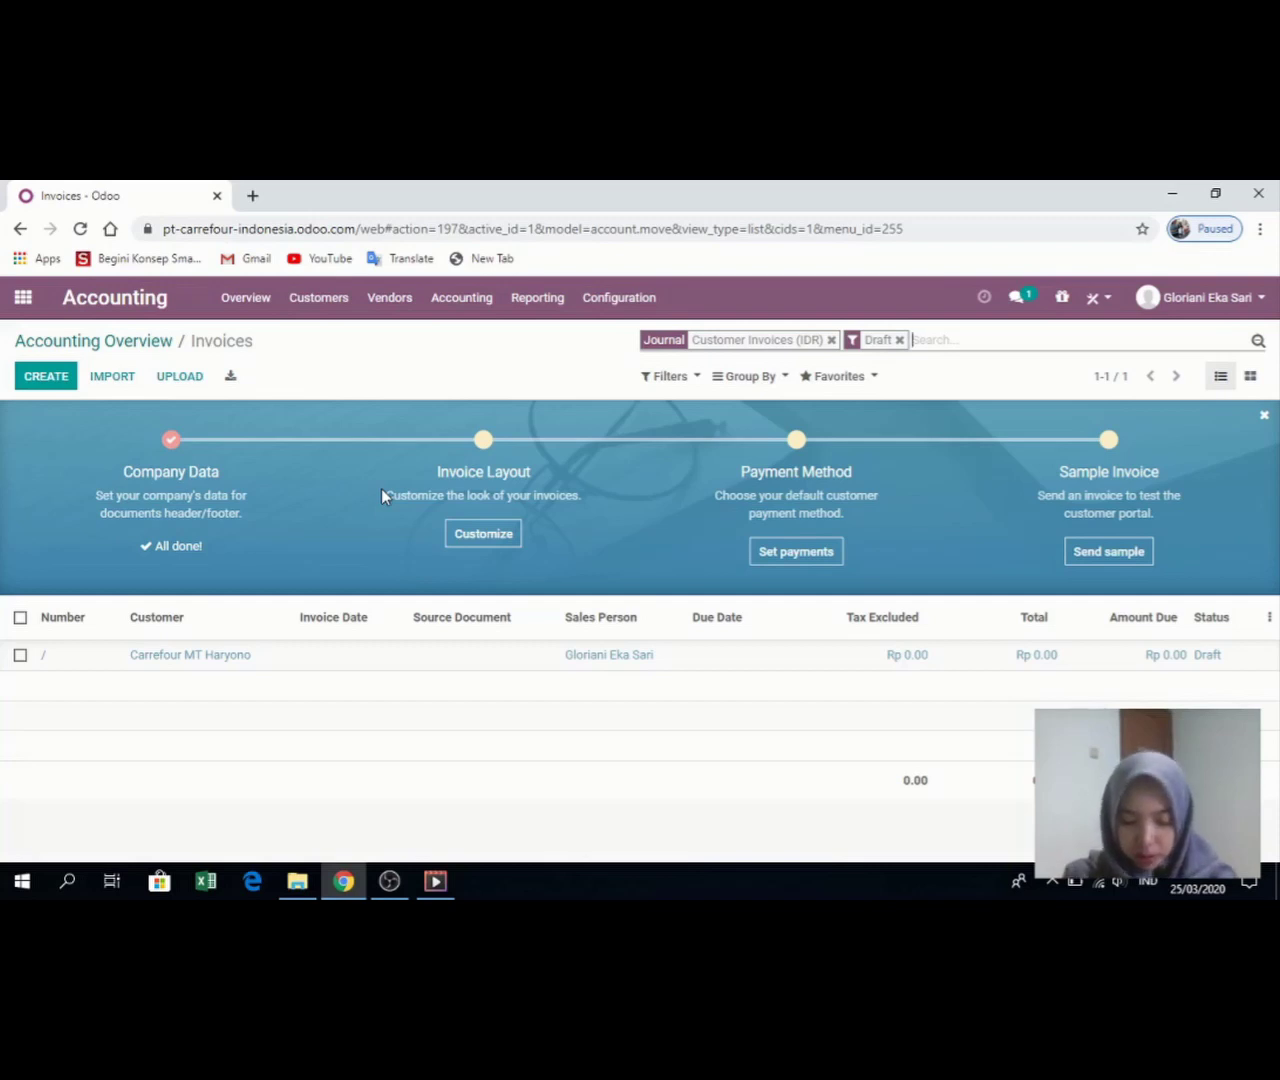
- Reopen the Accounting overview and view the list of unpaid customer invoices
left_click(22, 297)
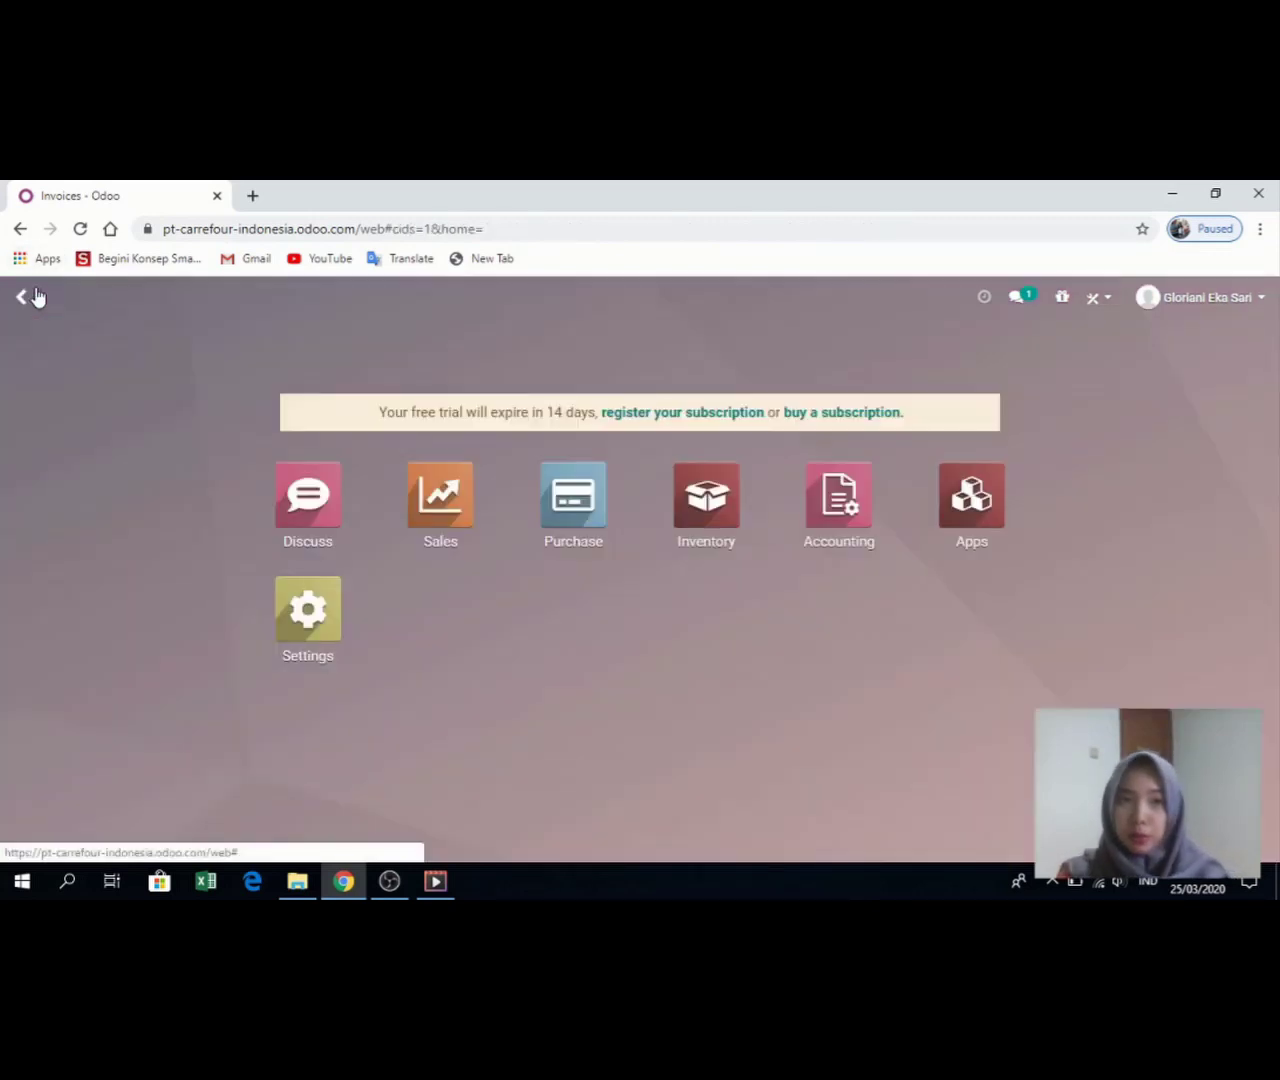
left_click(851, 527)
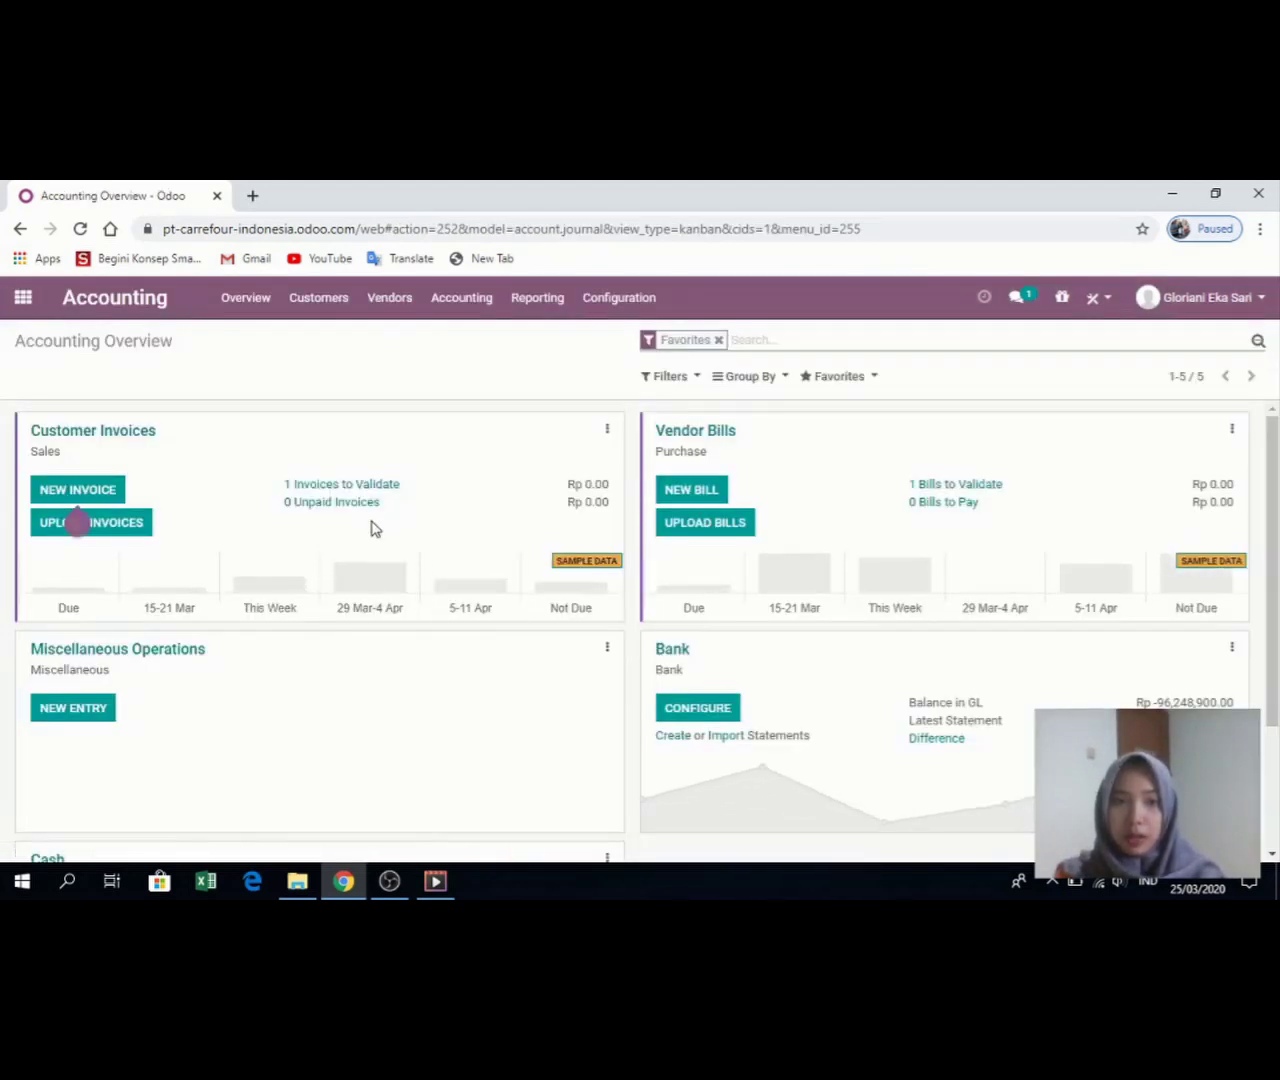
left_click(361, 504)
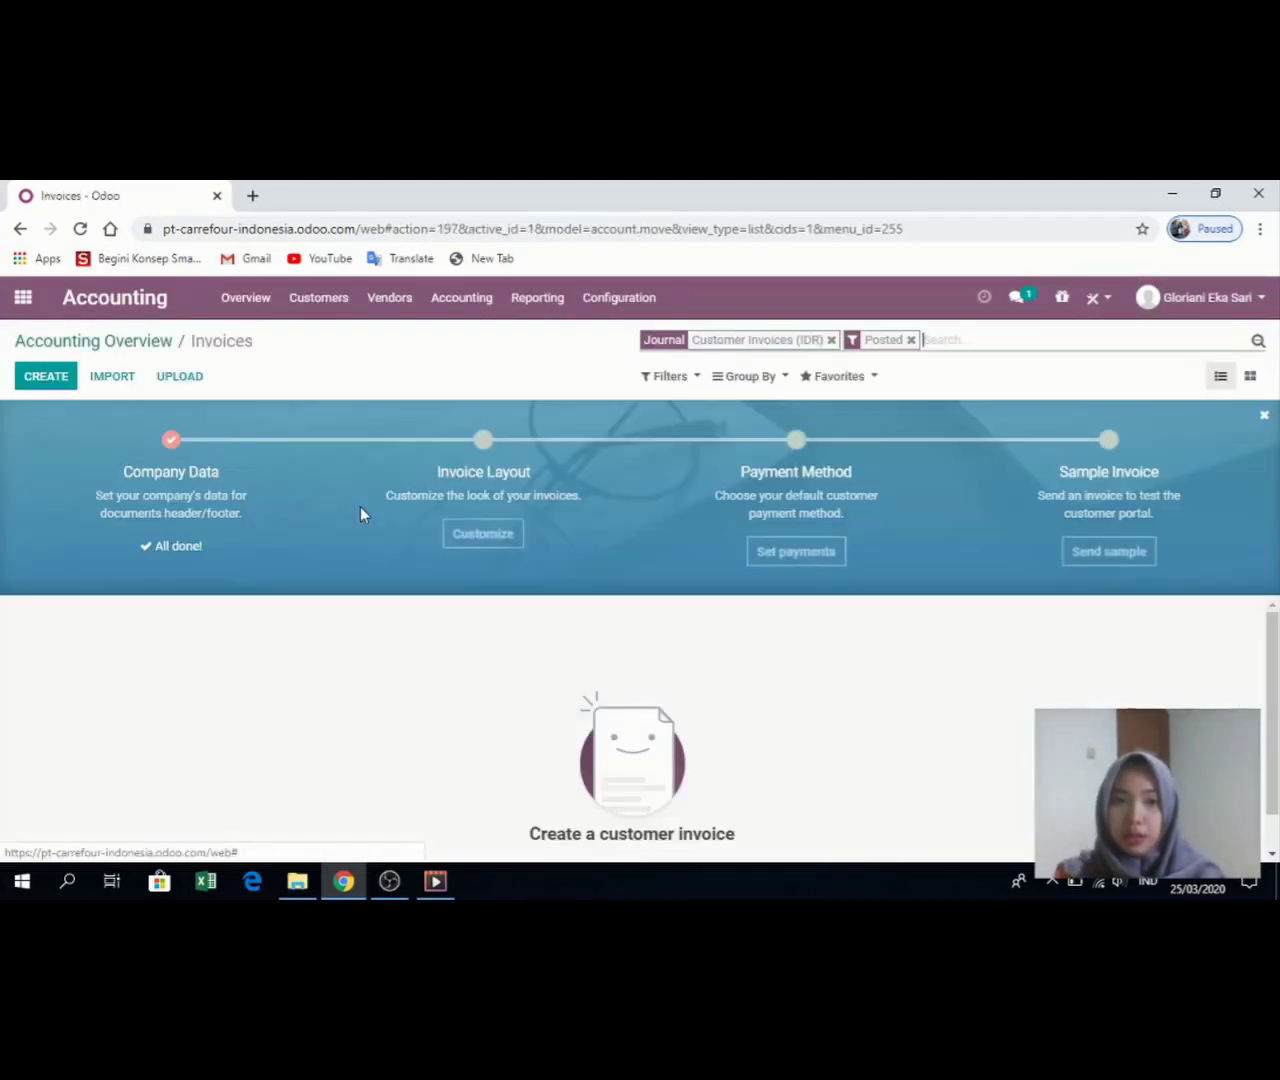
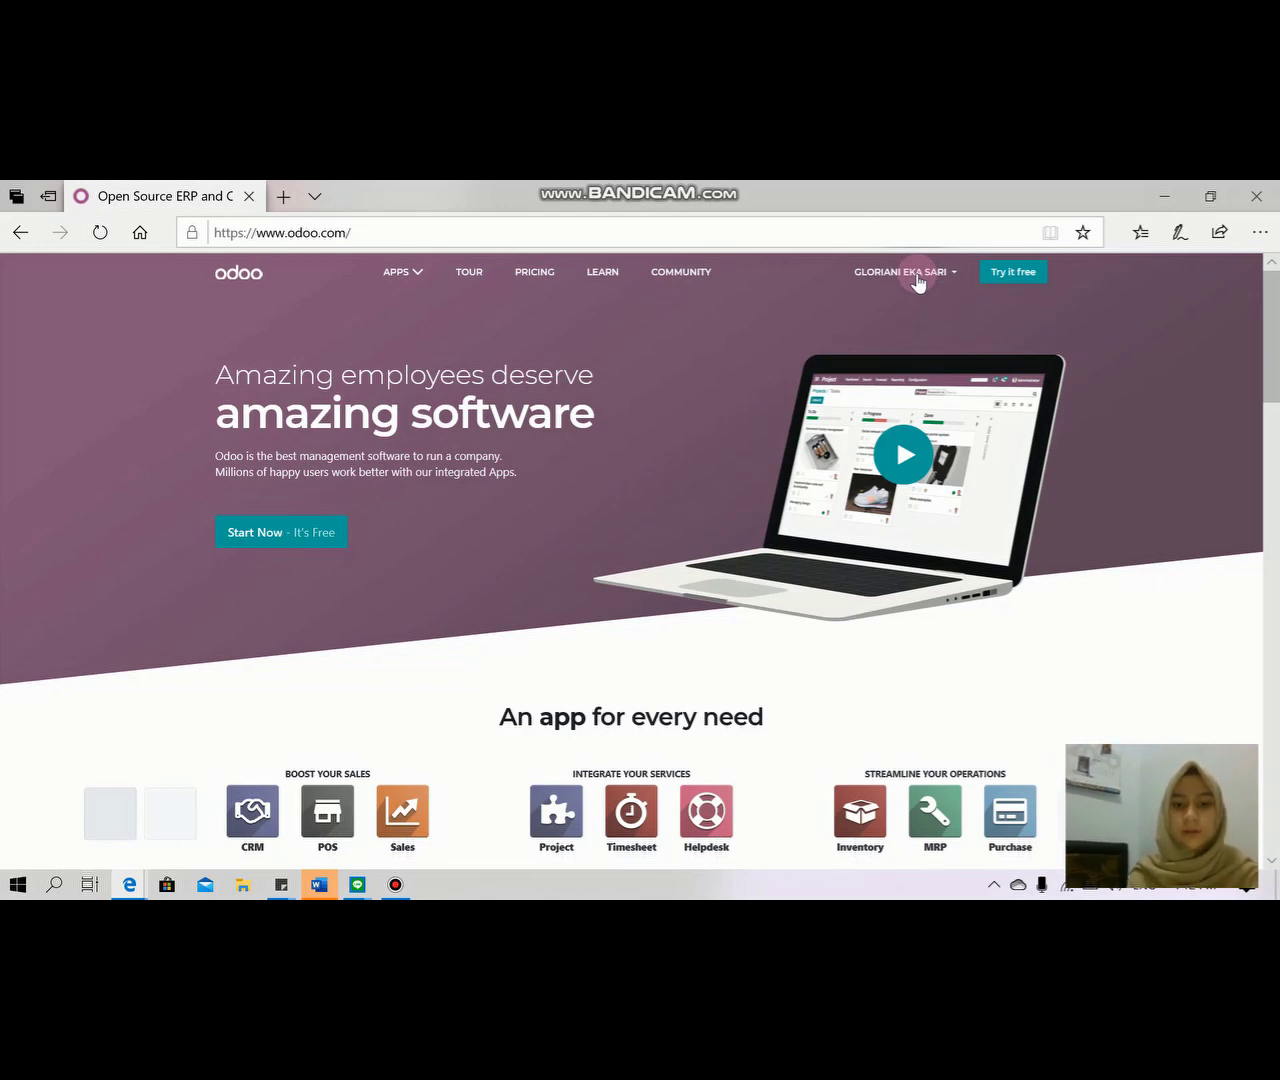
- Connect to the pt-carrefour-indonesia database from the account's databases on the Odoo website and open the Accounting module
scroll(851, 563, "down", 5)
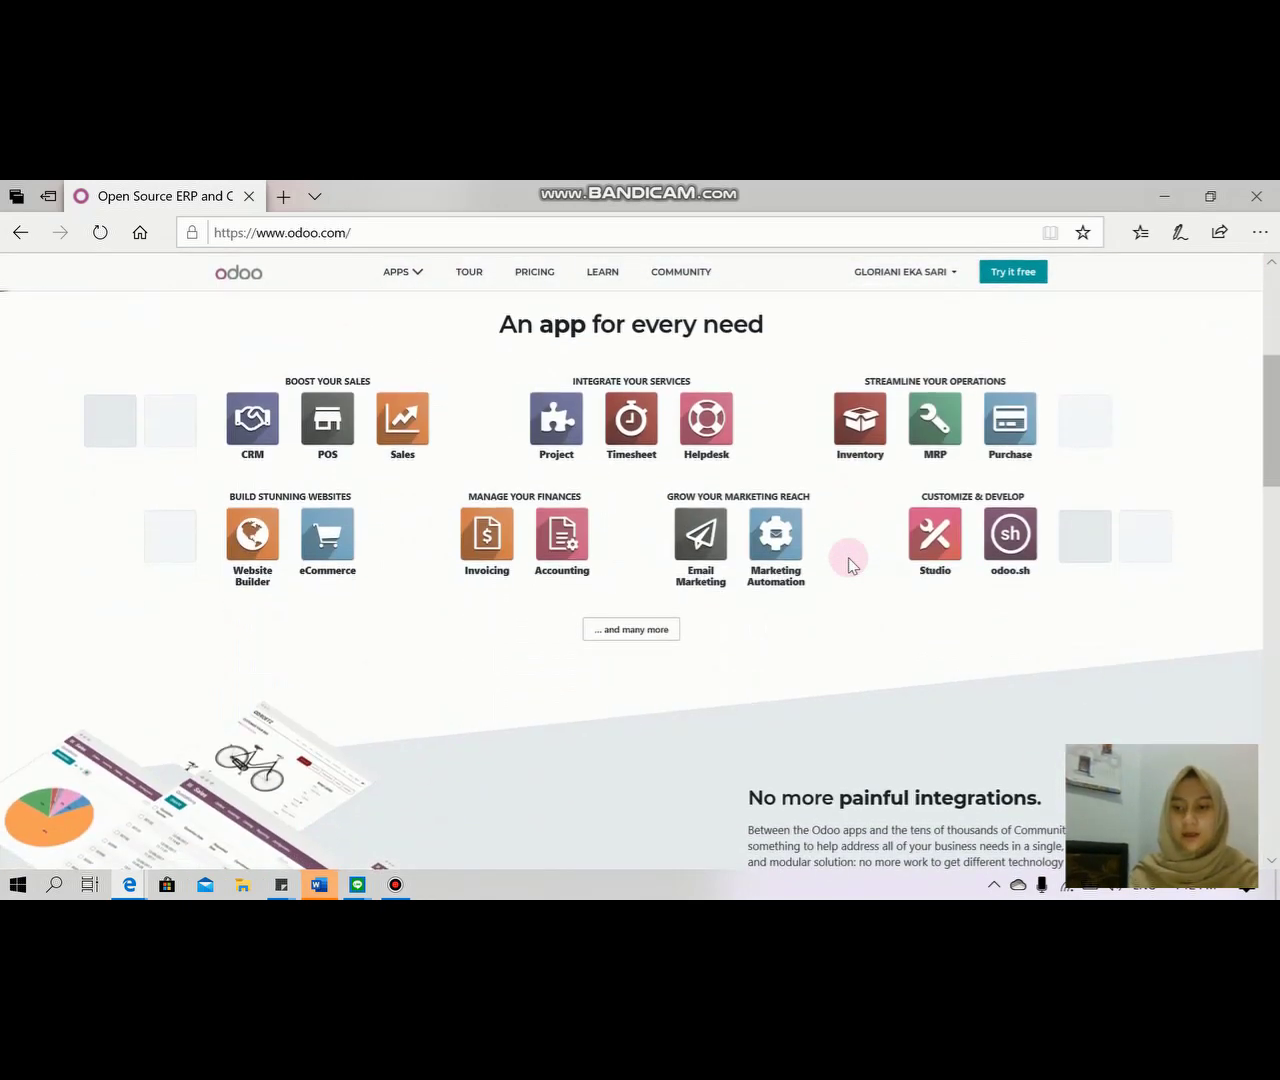
scroll(850, 565, "up", 5)
scroll(850, 565, "down", 1)
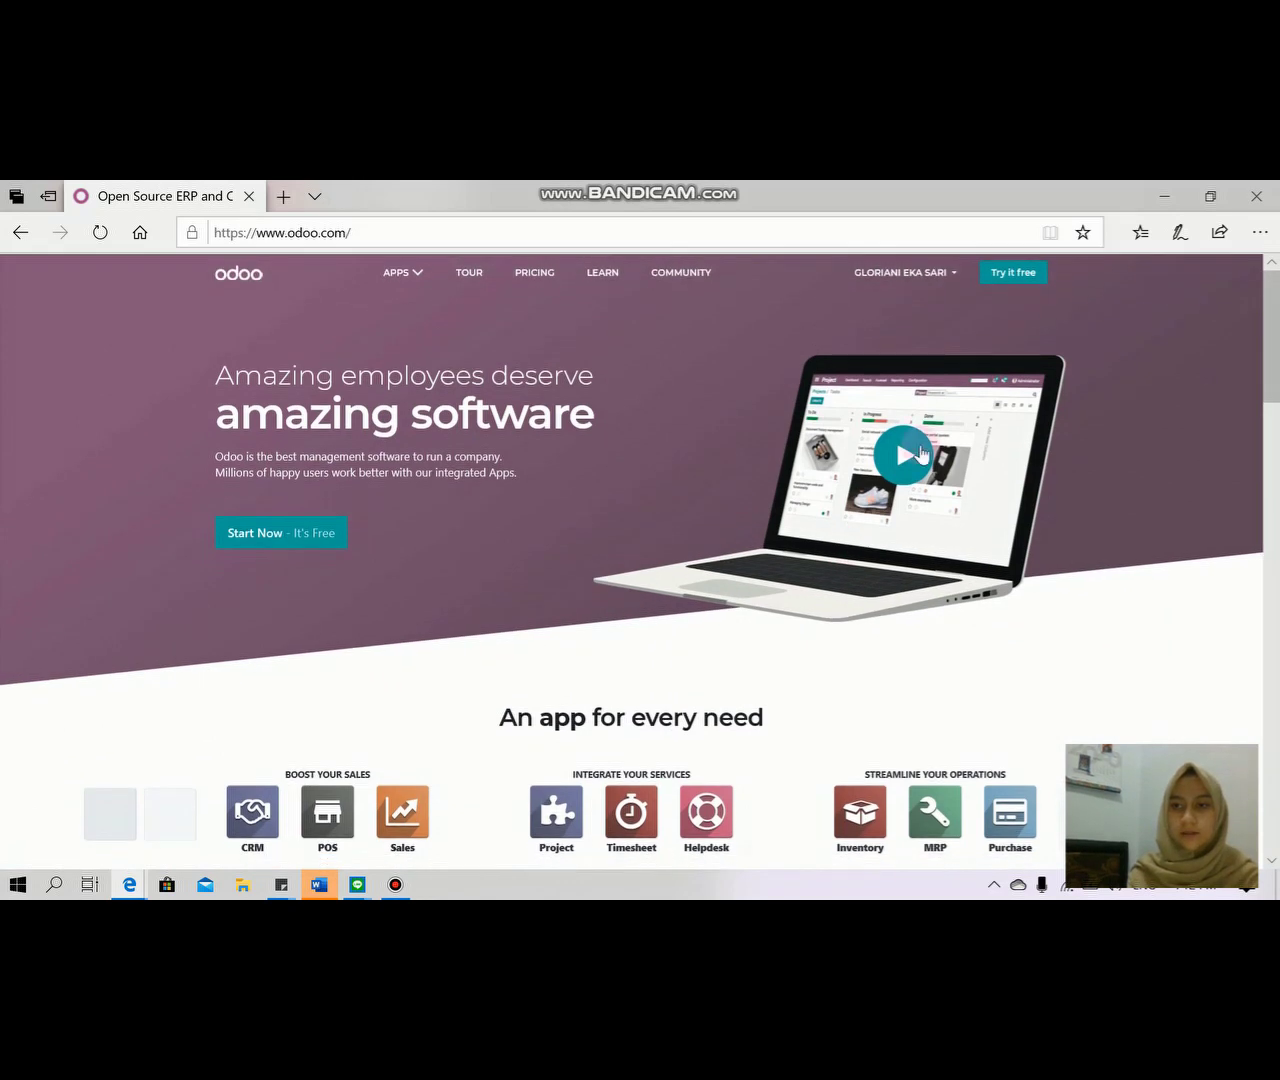
left_click(953, 276)
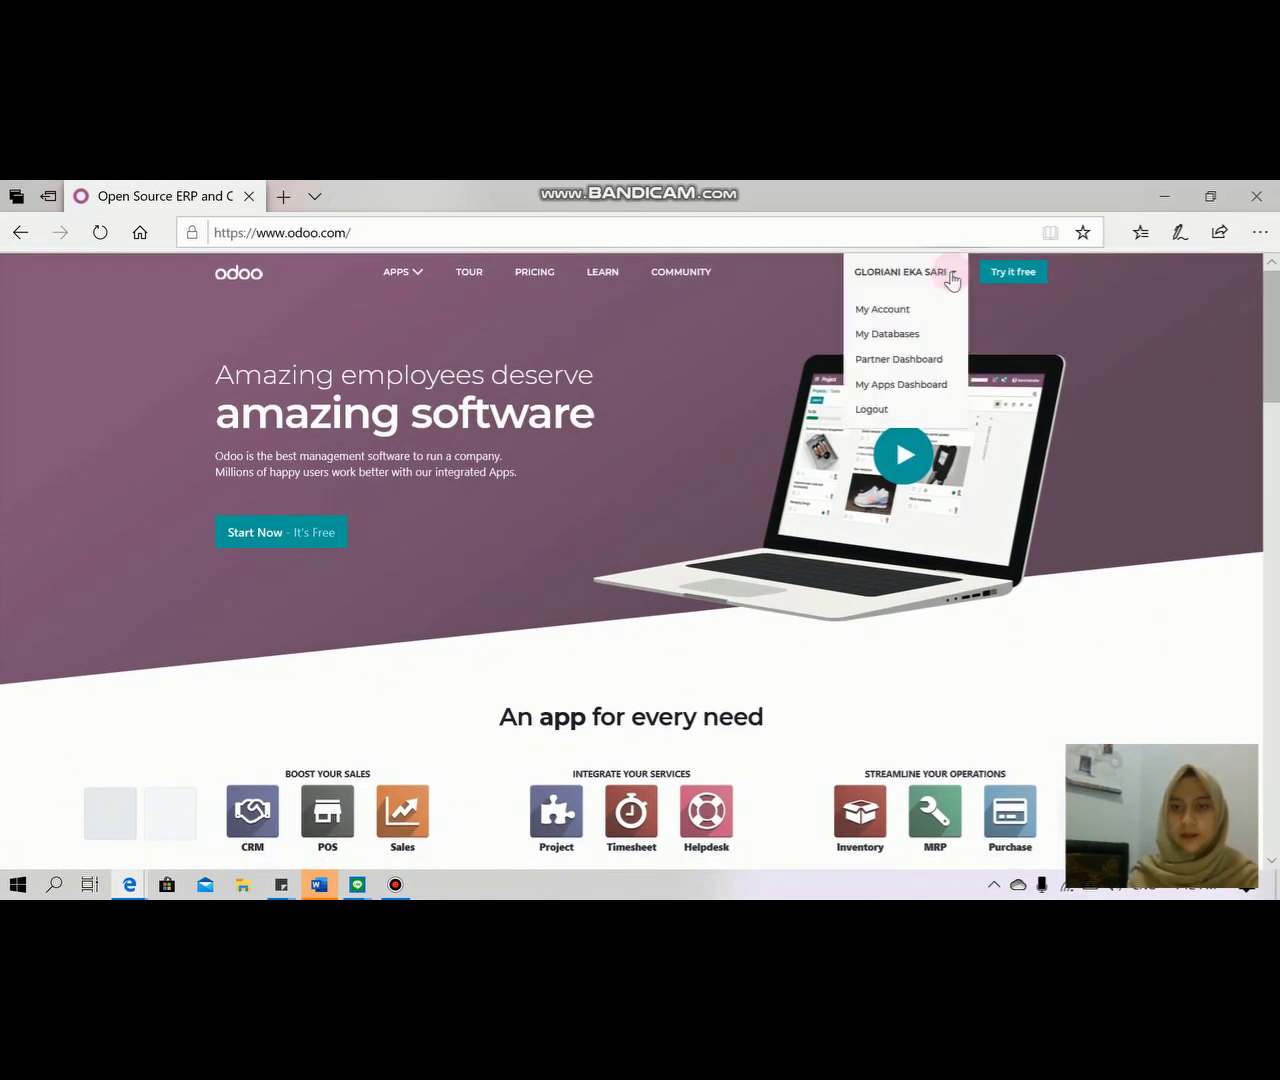
left_click(905, 334)
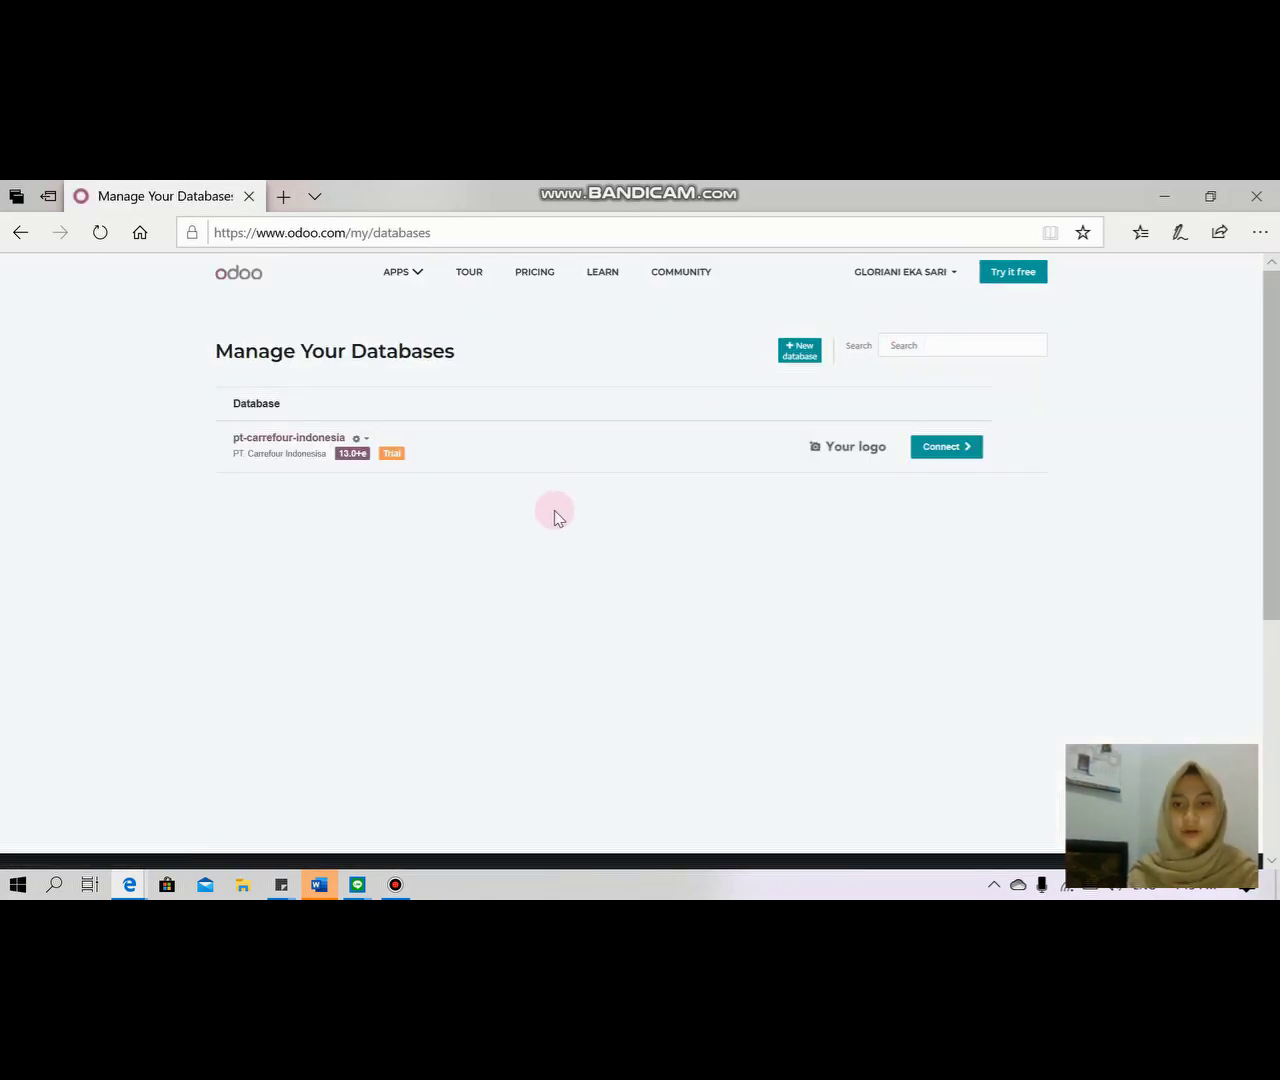
left_click(959, 457)
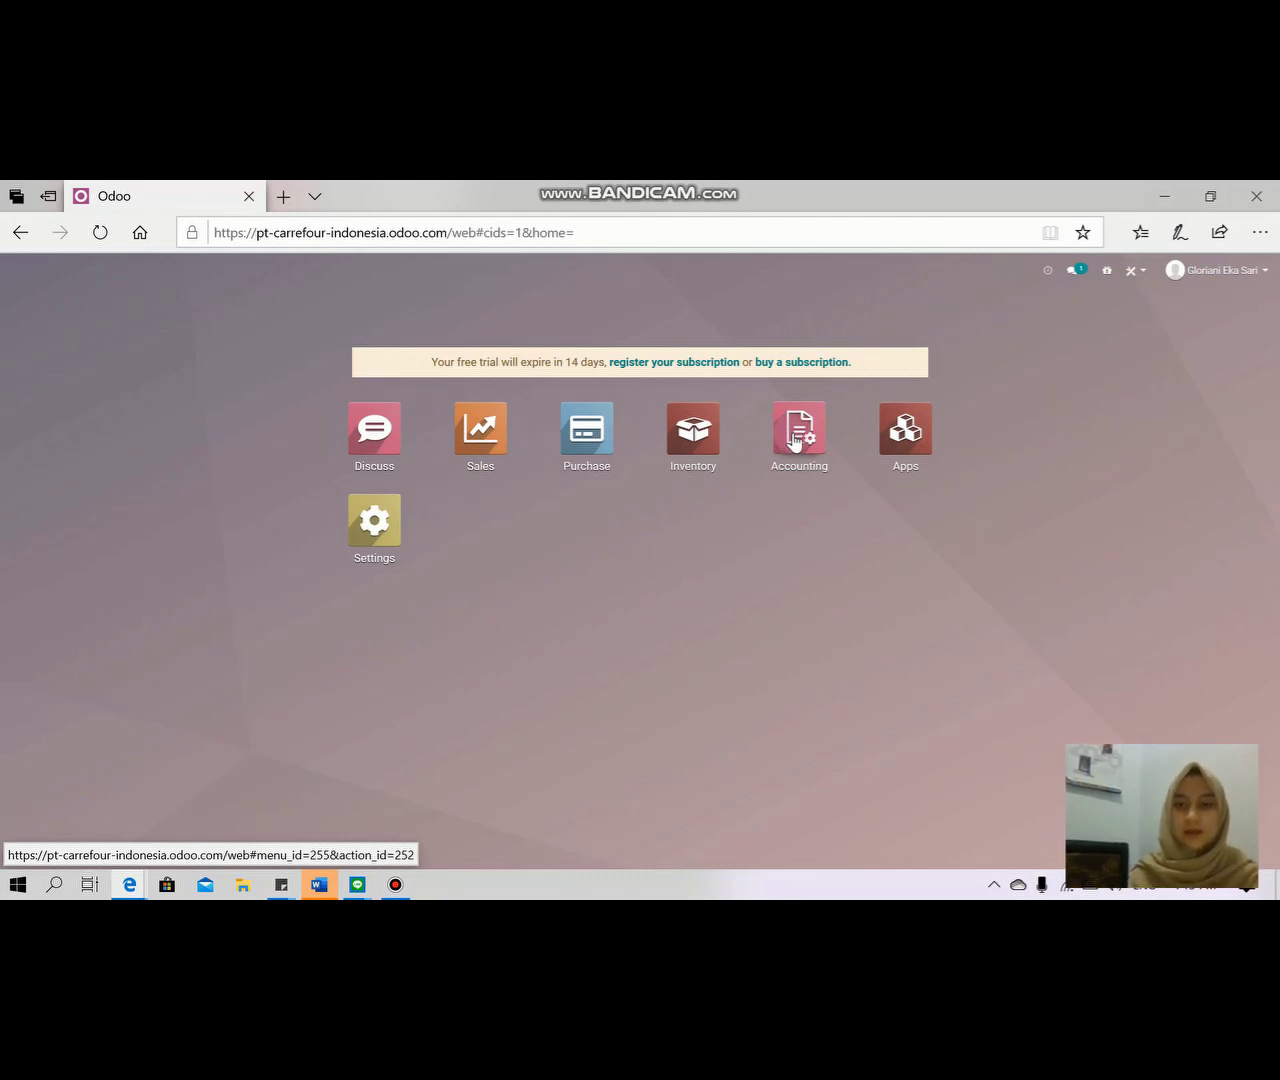
left_click(796, 440)
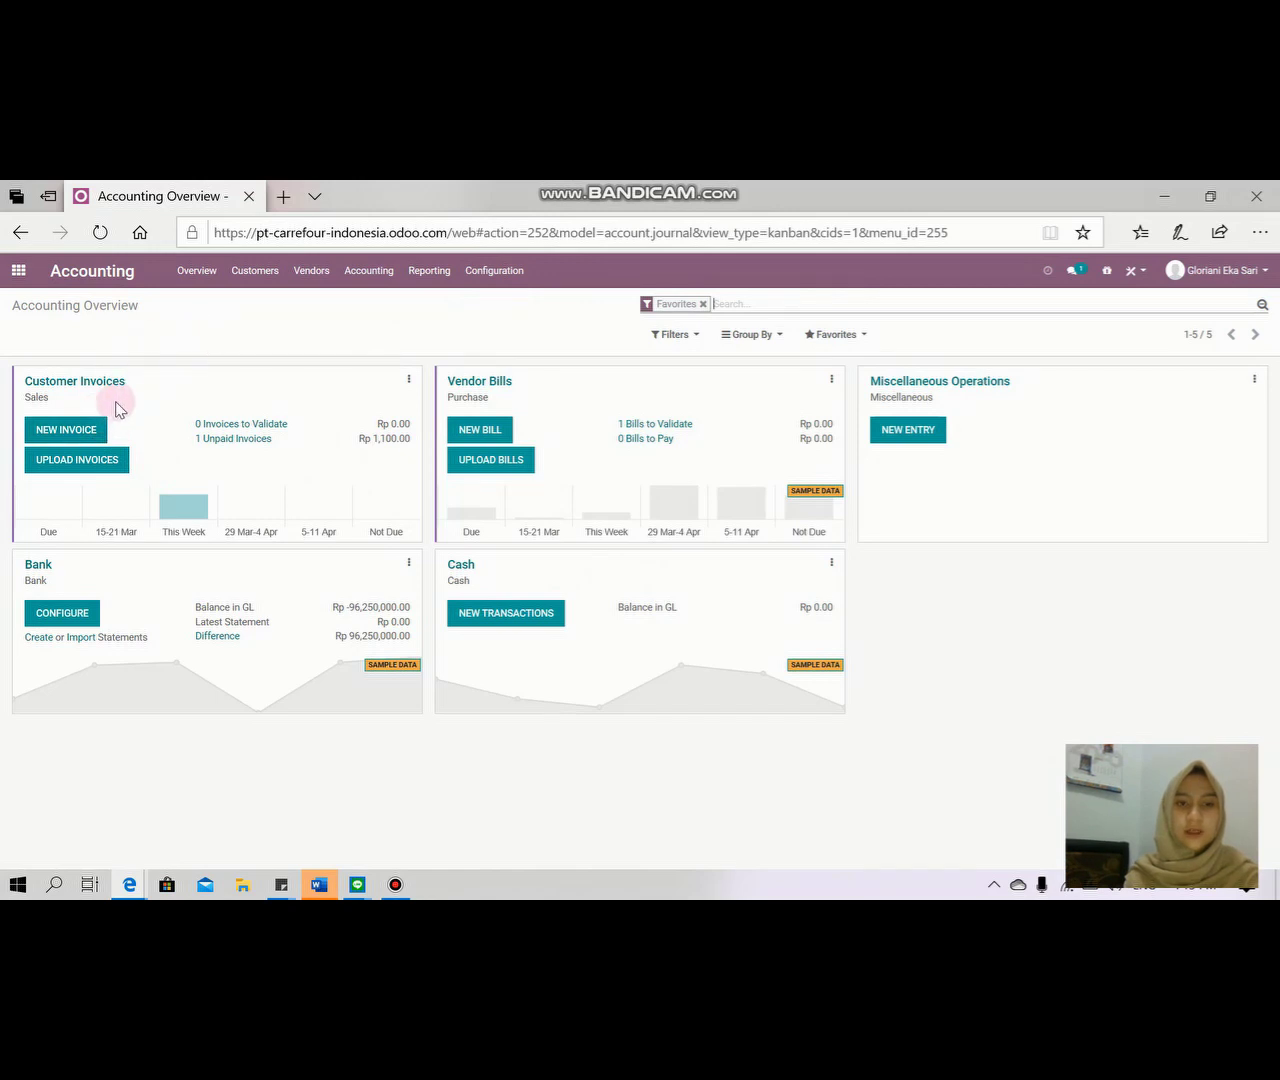
- Remove the Favorites filter from the Accounting overview and start a new customer invoice for Carrefour MT Haryono
left_click(703, 304)
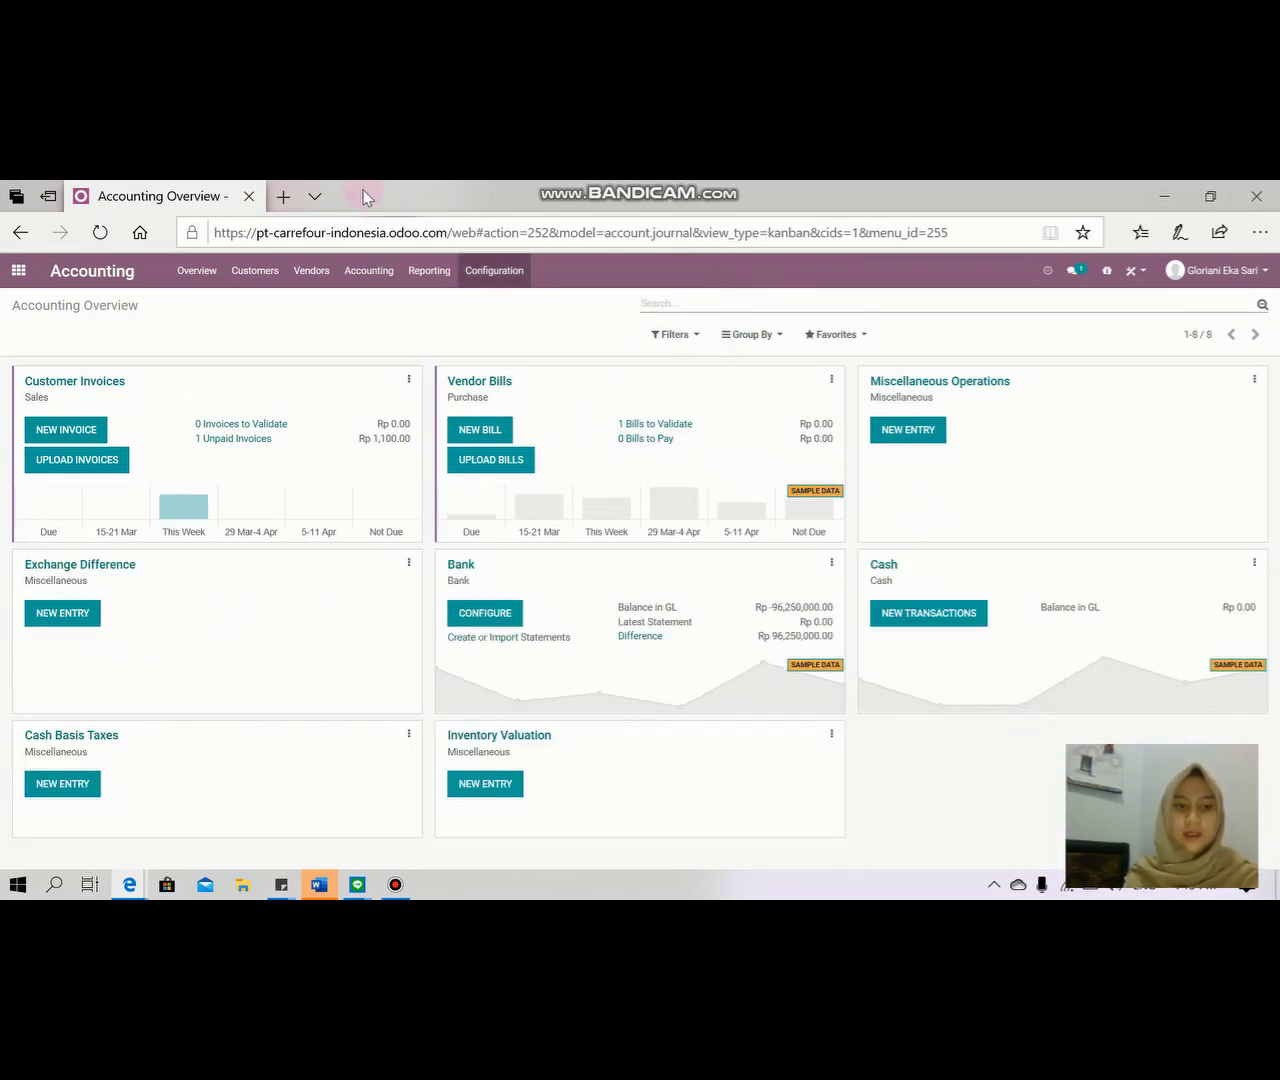
left_click(49, 432)
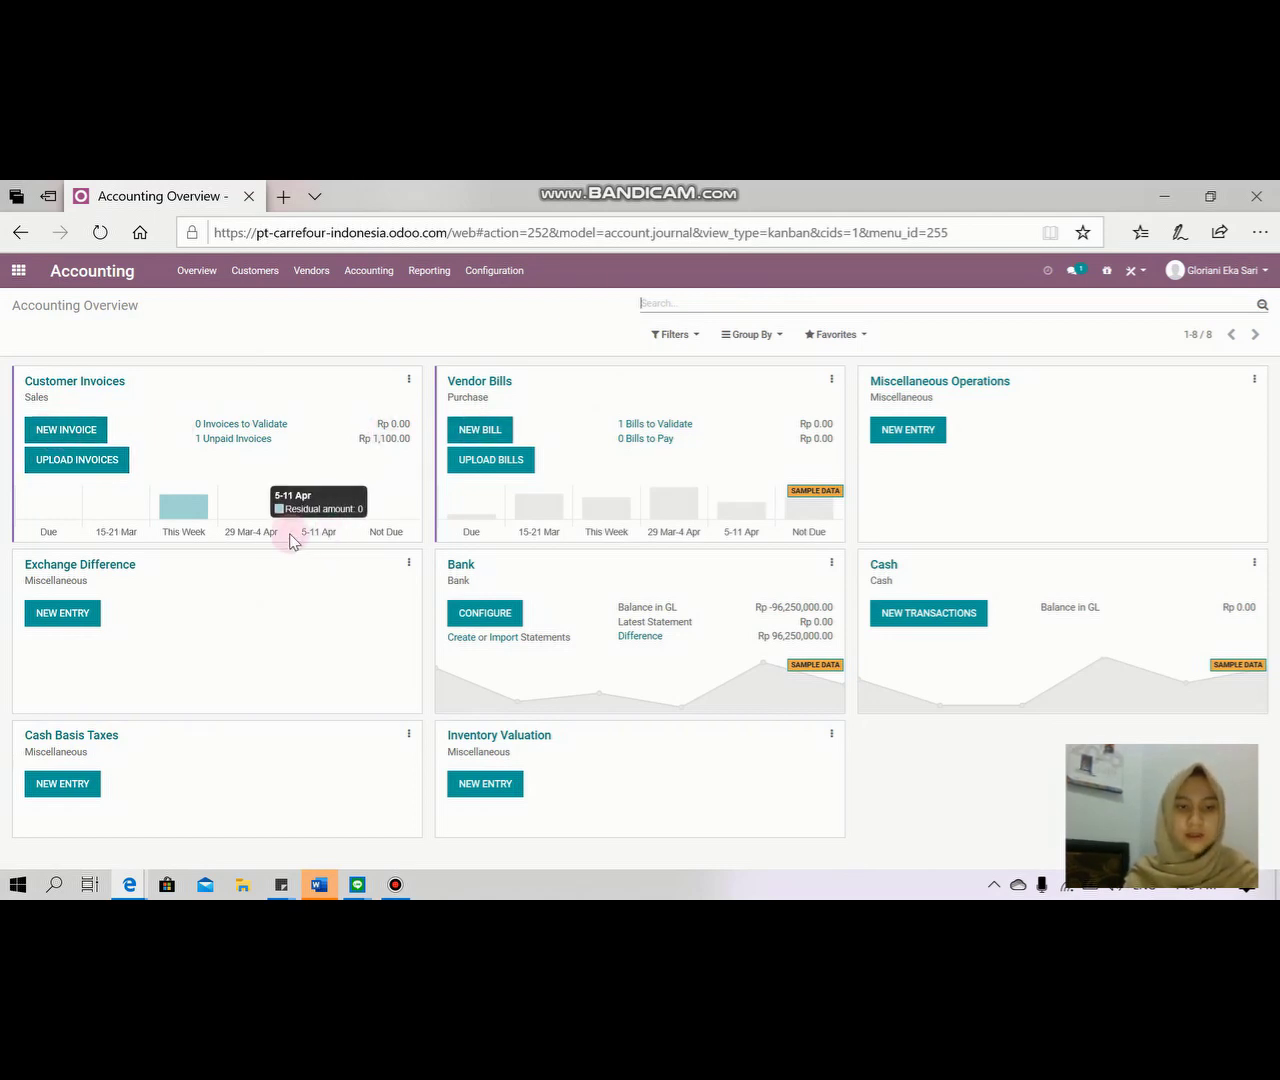
left_click(53, 445)
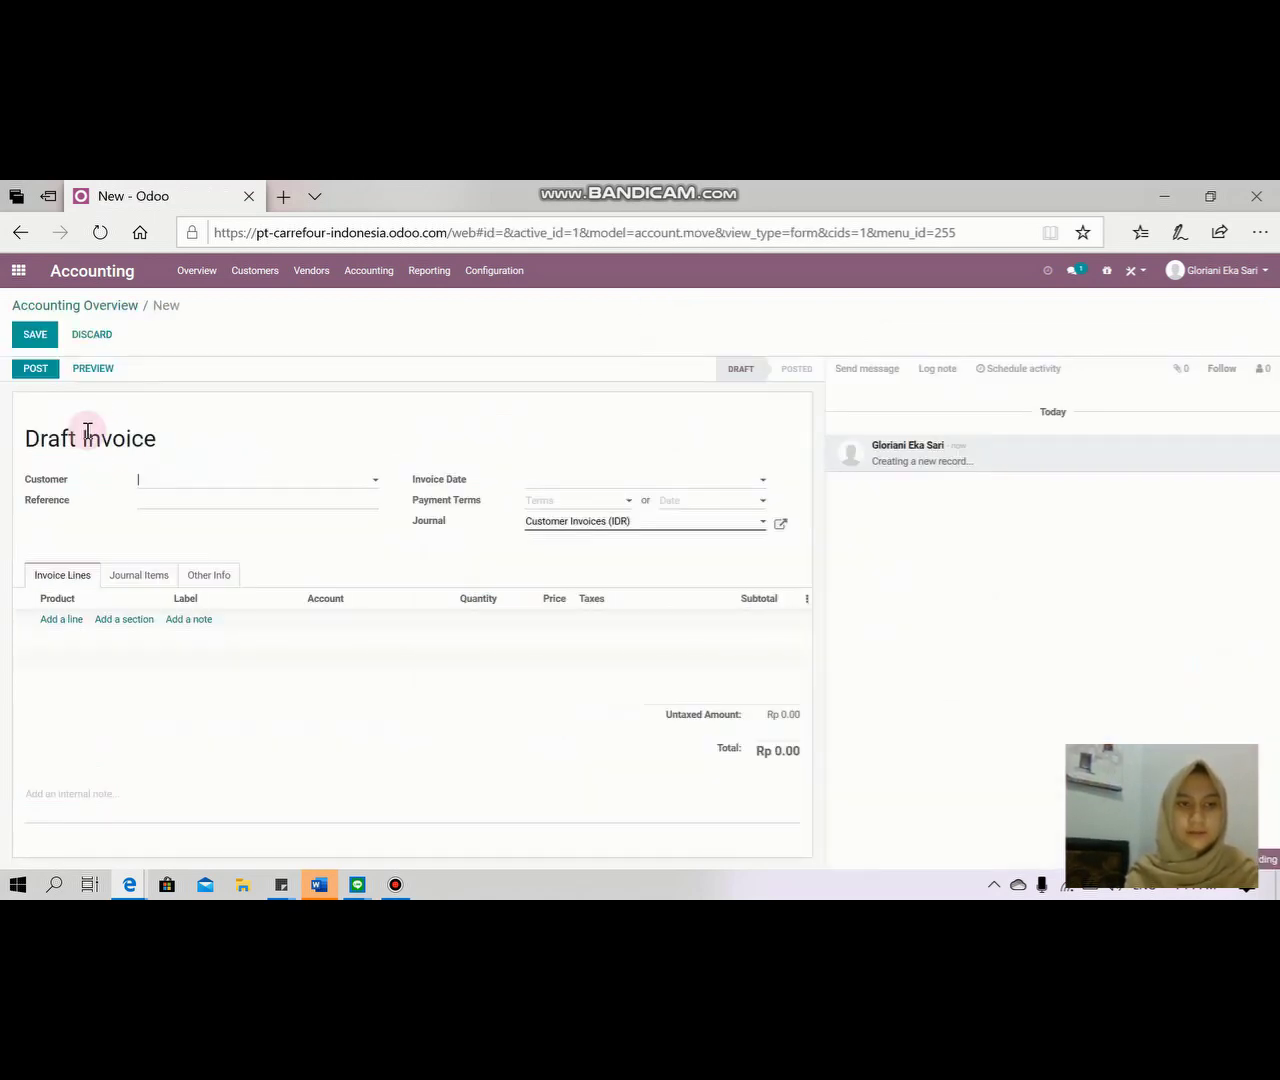
left_click(371, 484)
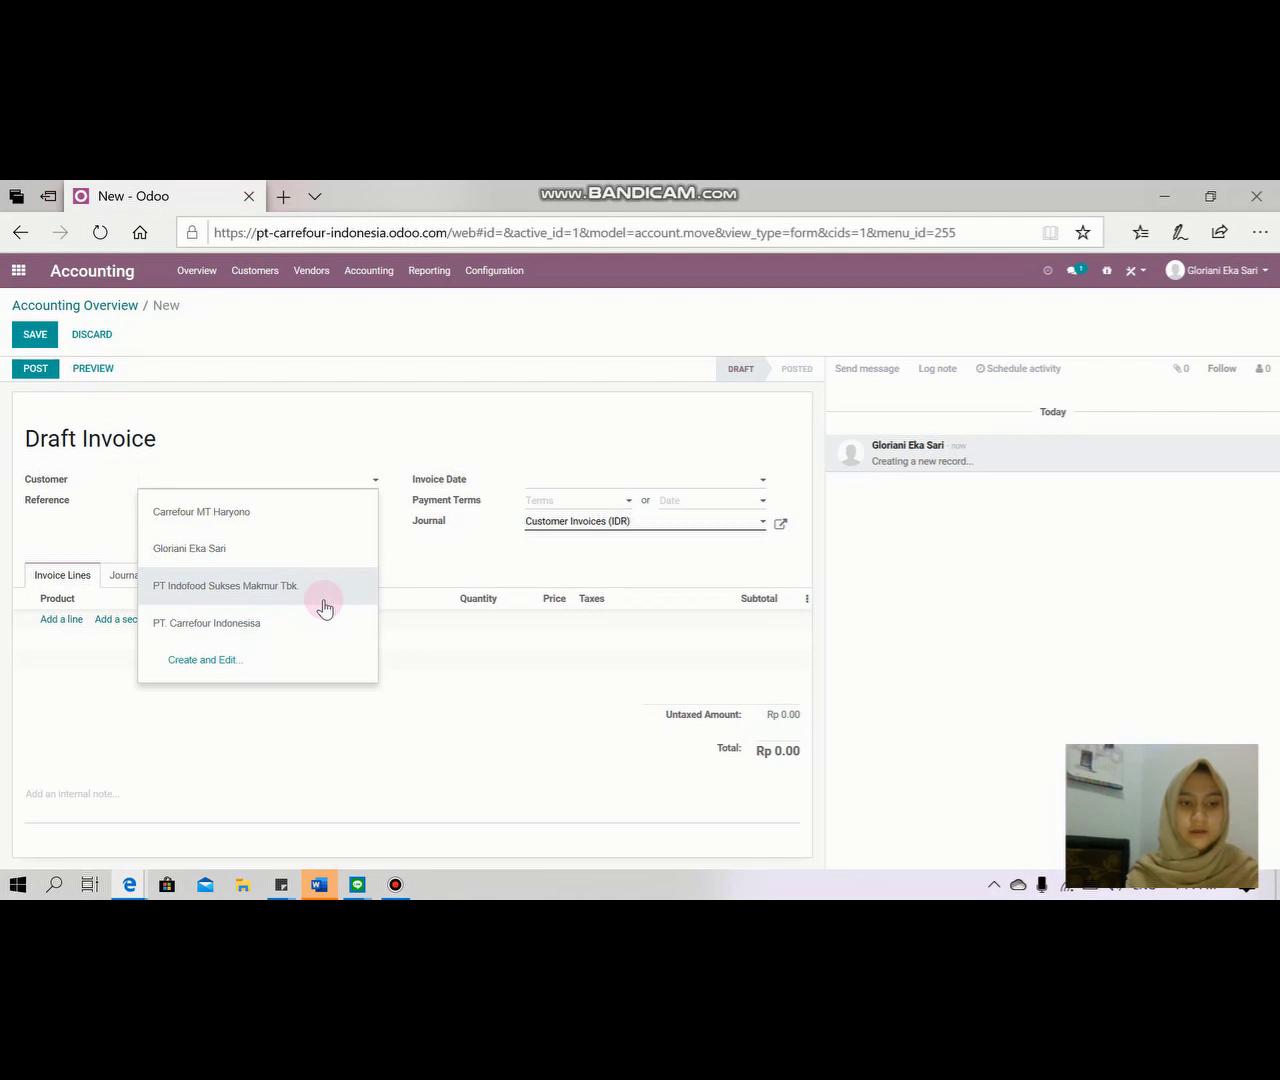
left_click(320, 522)
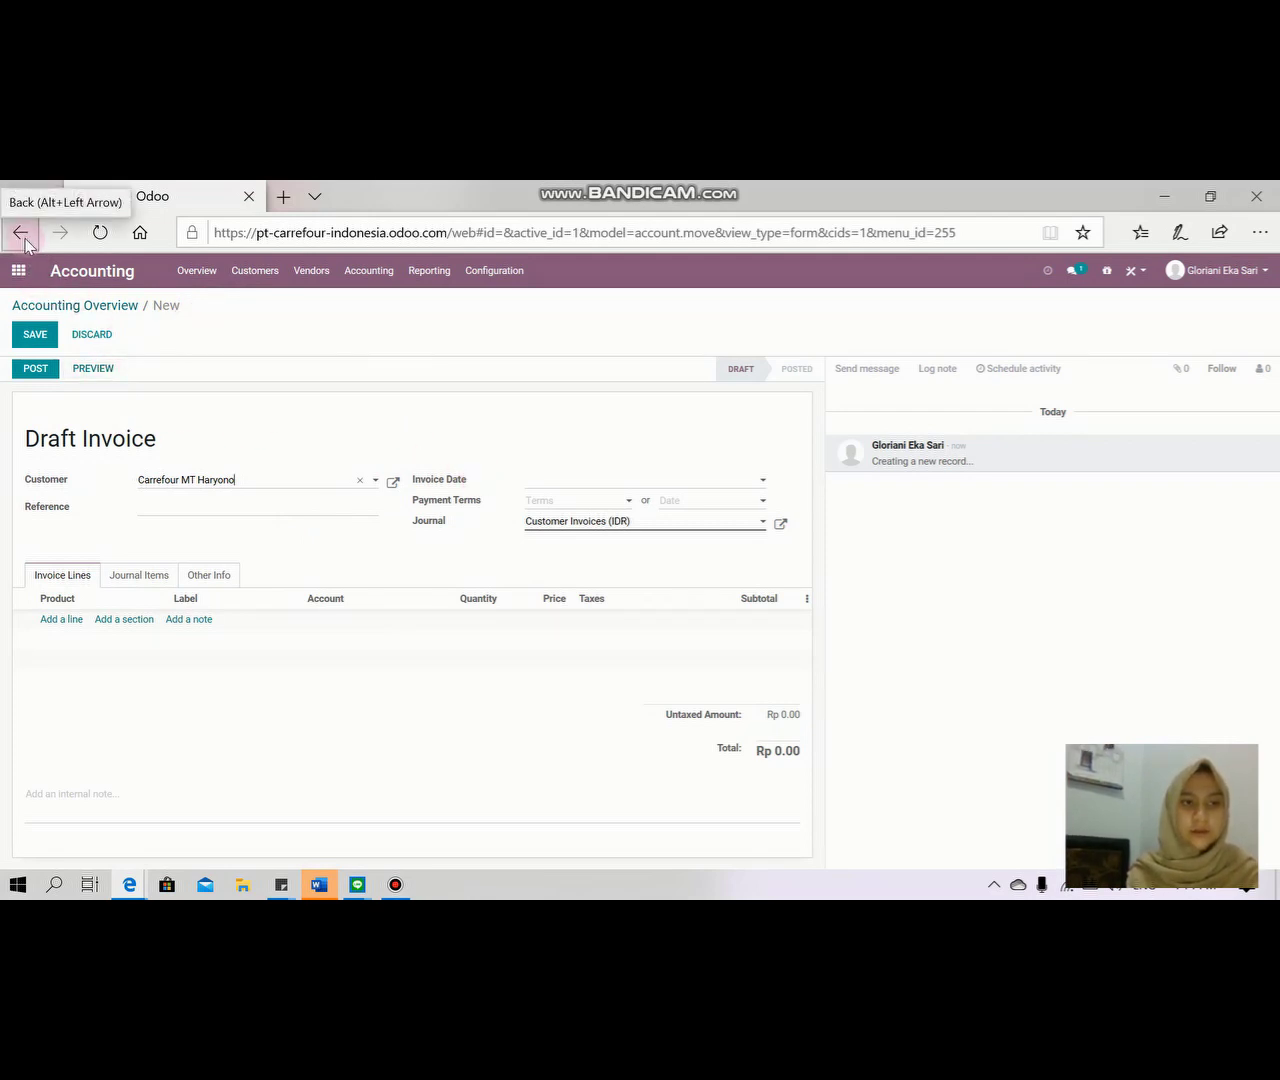
- Preview the draft invoice as the customer sees it, and go back to the Accounting overview
left_click(95, 369)
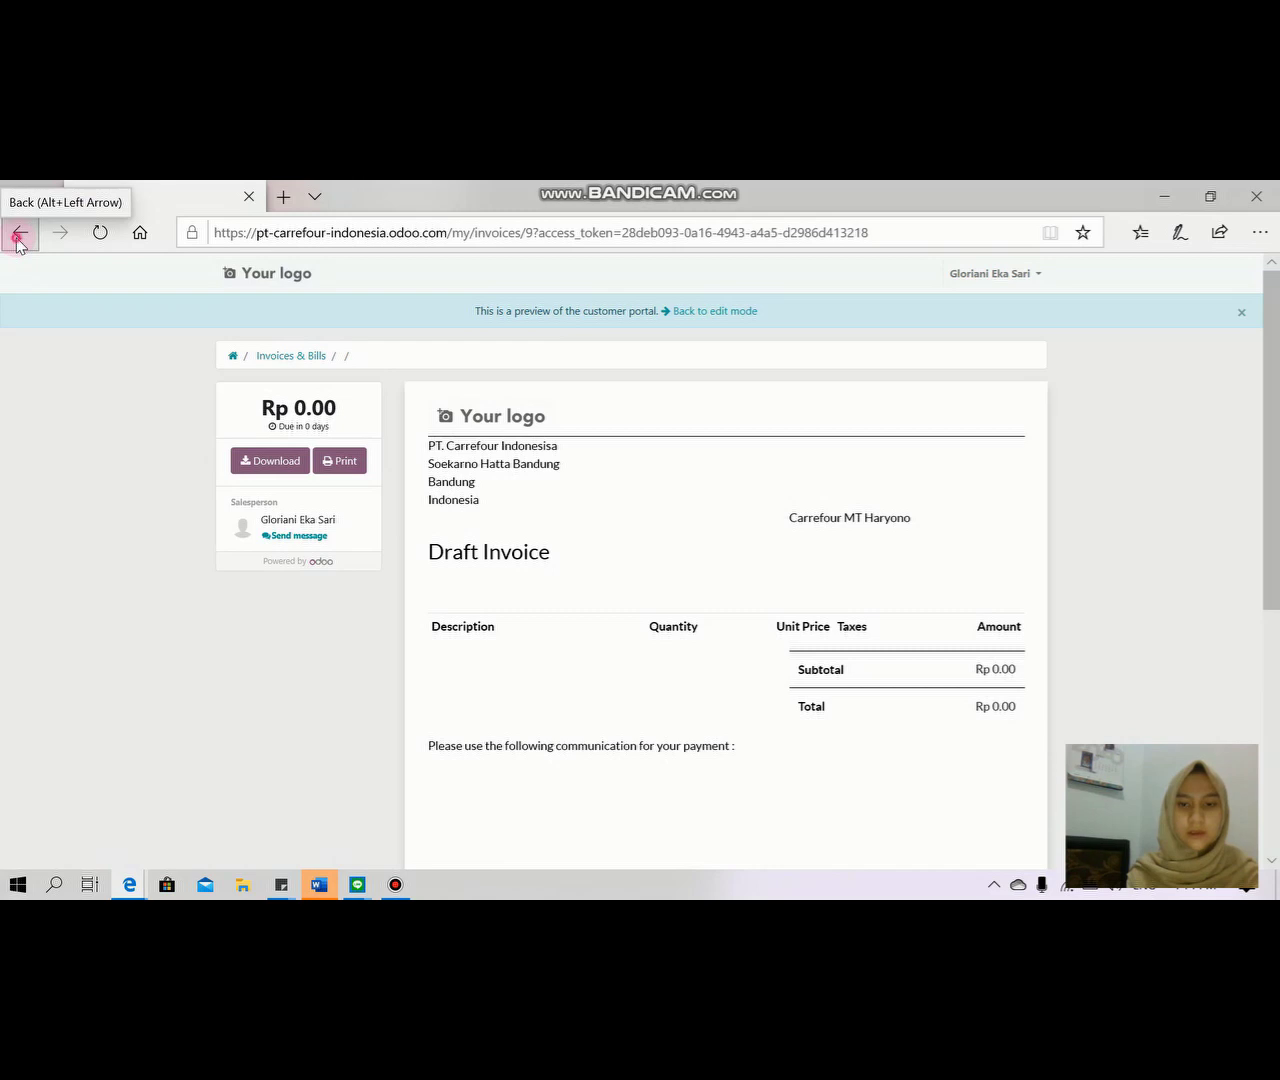
left_click(19, 235)
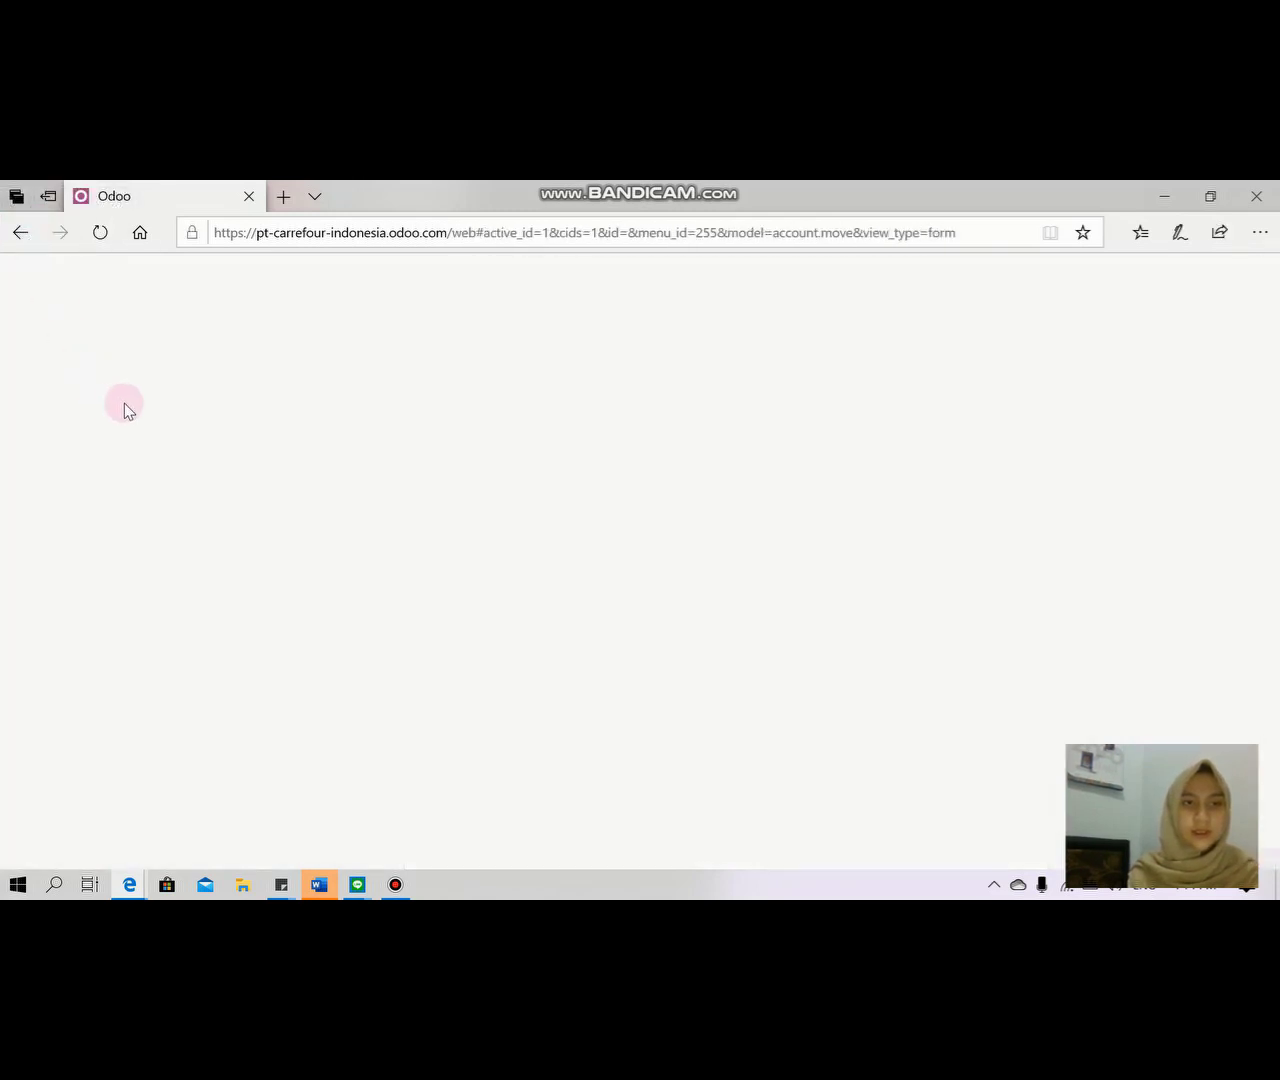
left_click(19, 240)
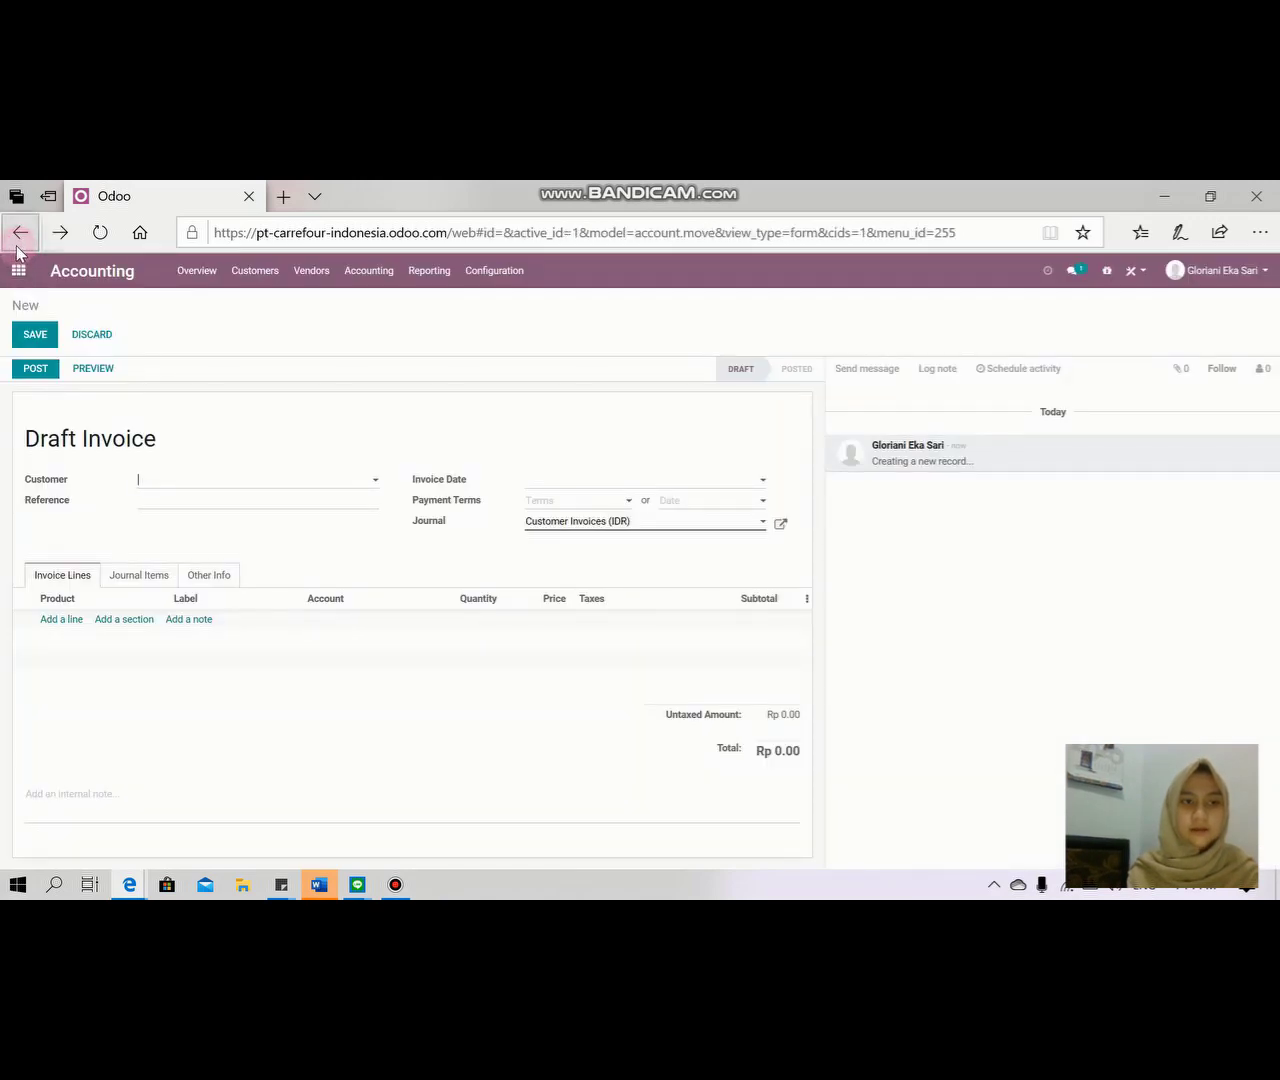
left_click(20, 236)
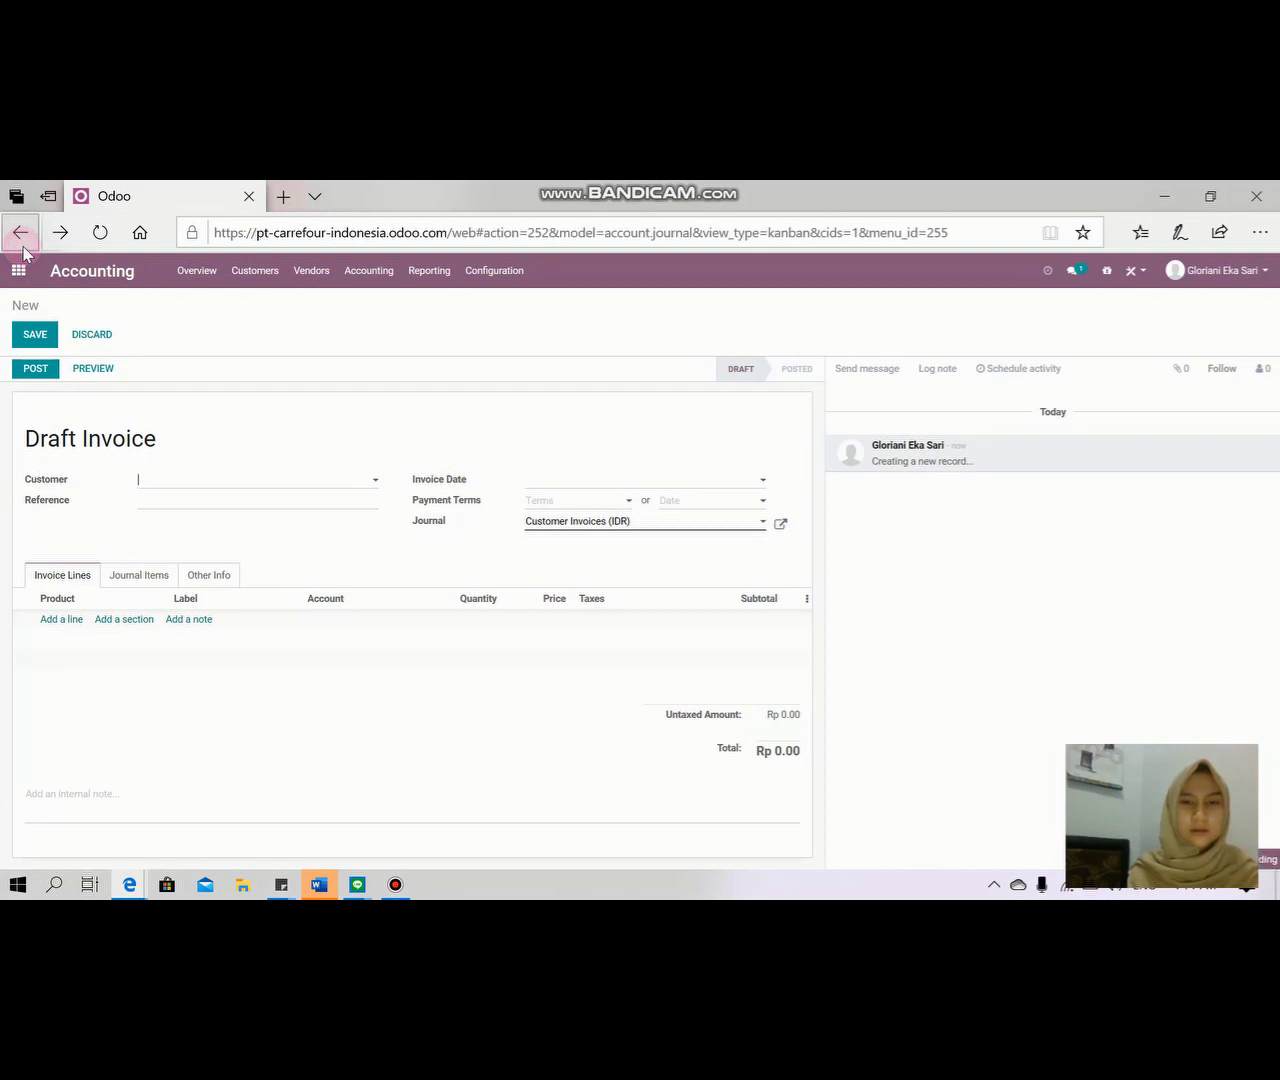
mouse_move(282, 515)
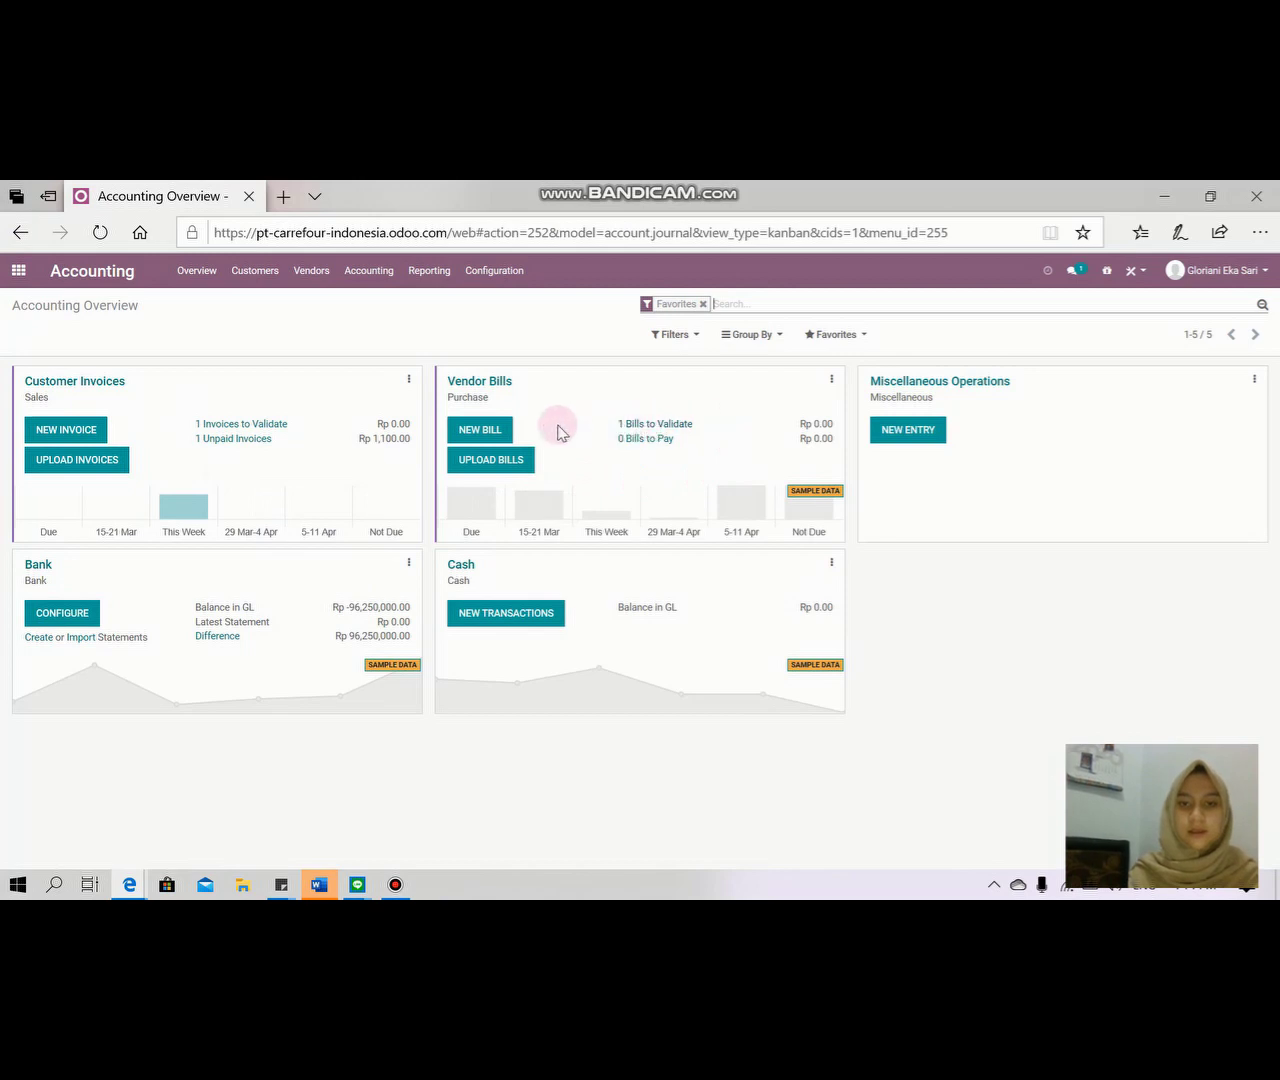
- Start a new vendor bill and view its journal items and other information
left_click(485, 431)
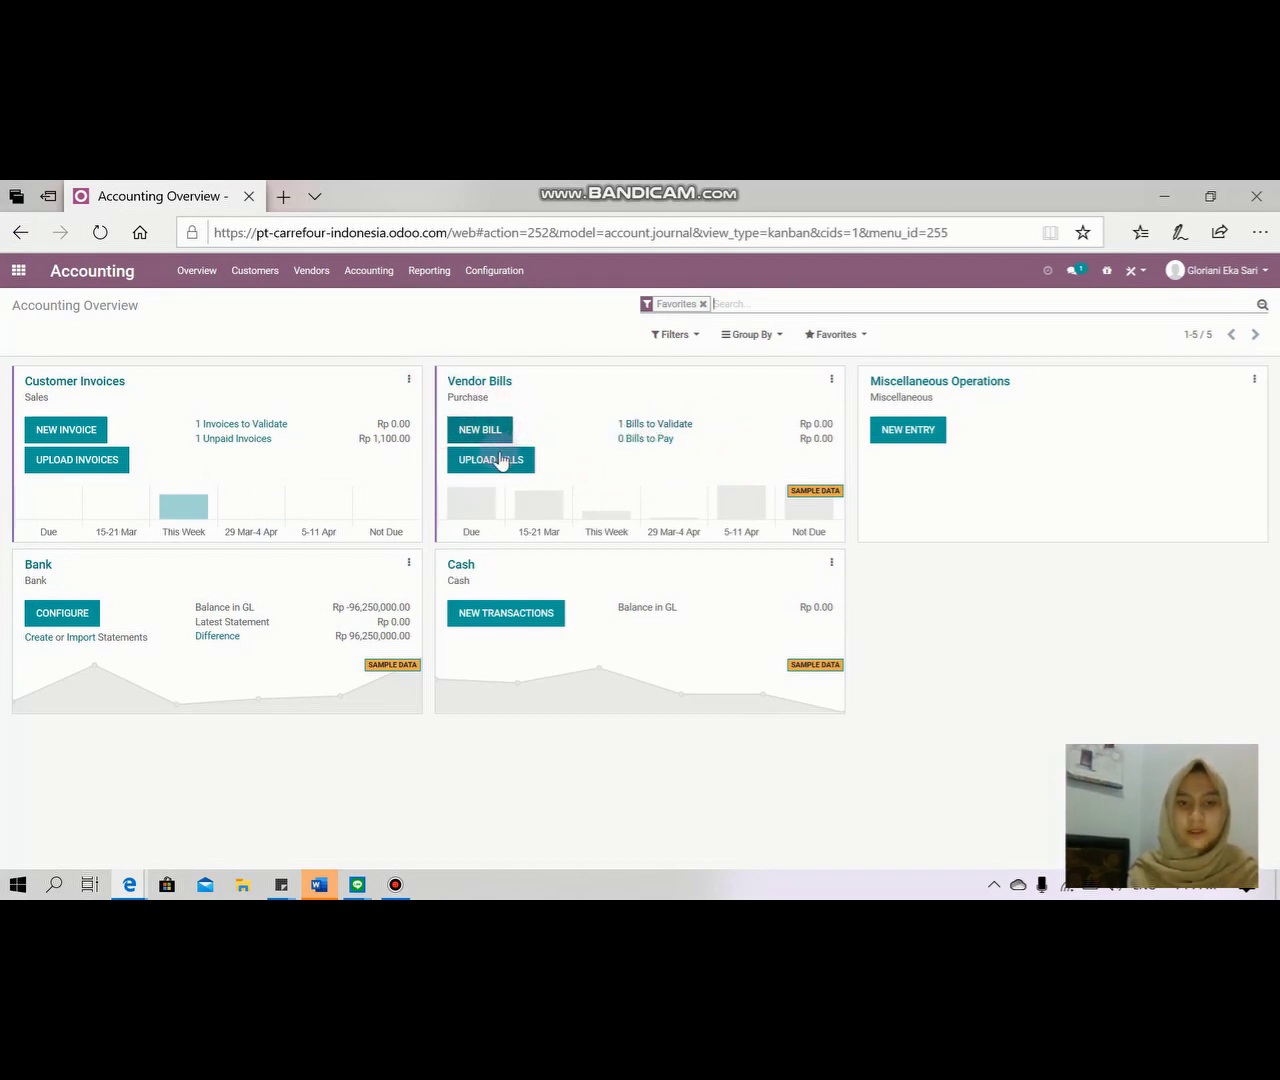
left_click(484, 434)
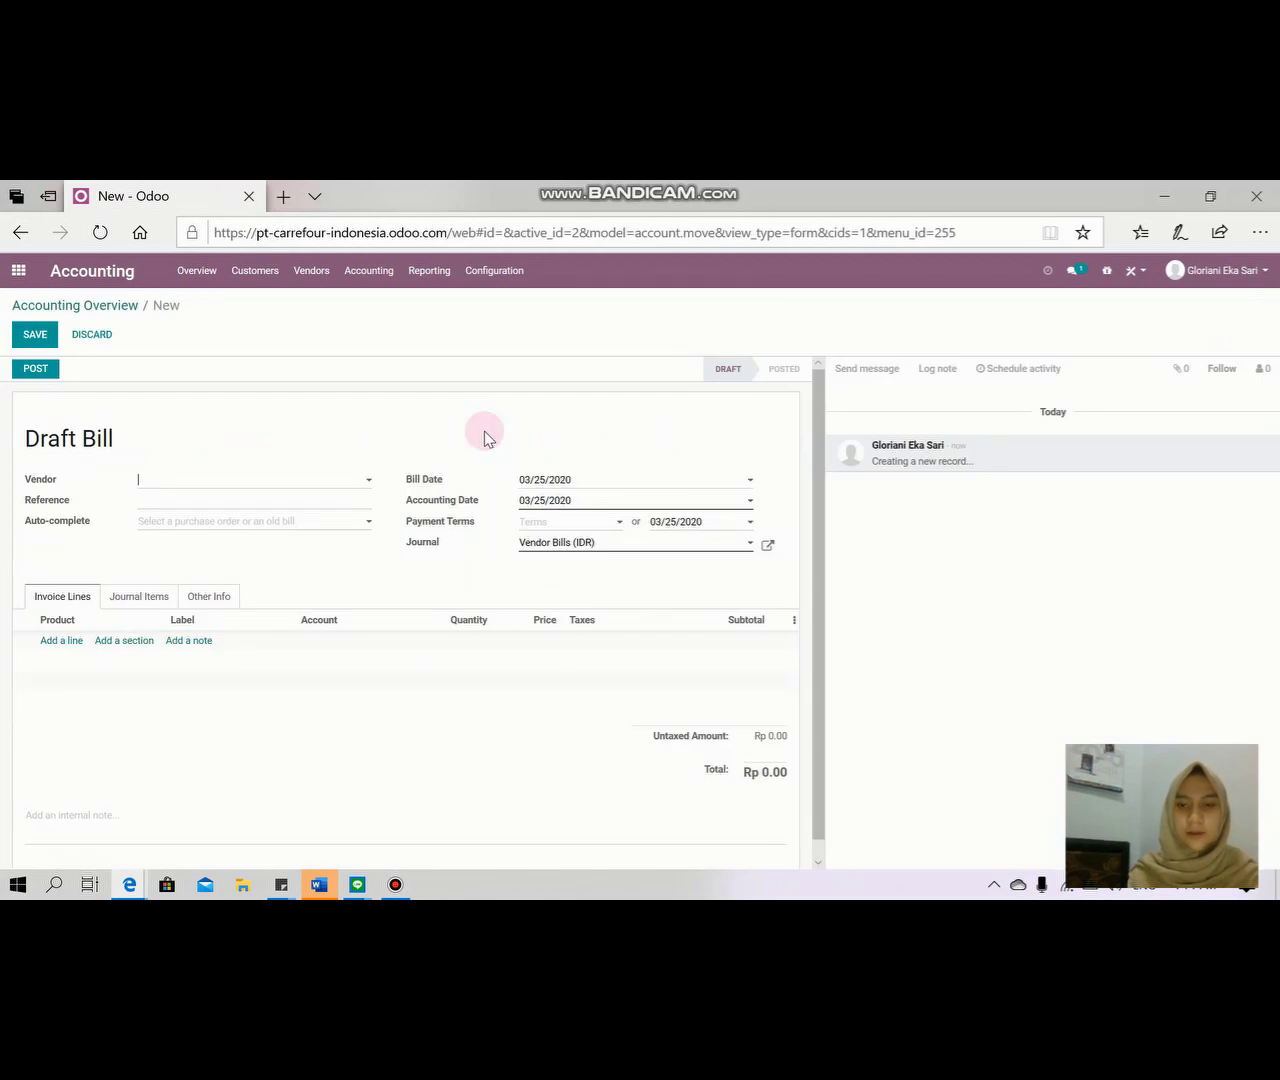
scroll(484, 431, "down", 1)
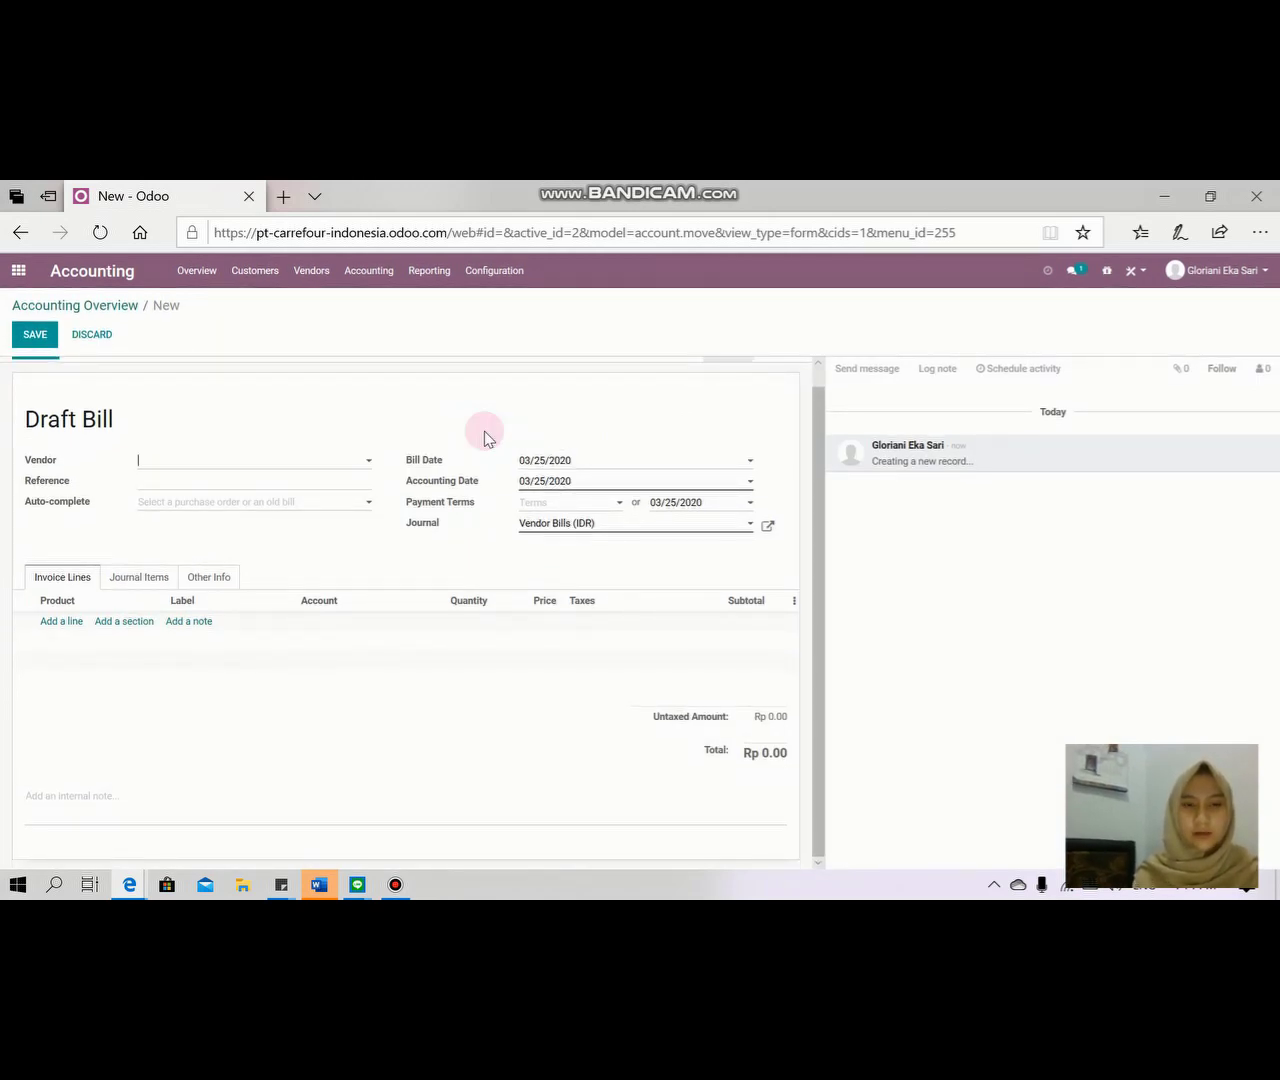
scroll(484, 431, "up", 1)
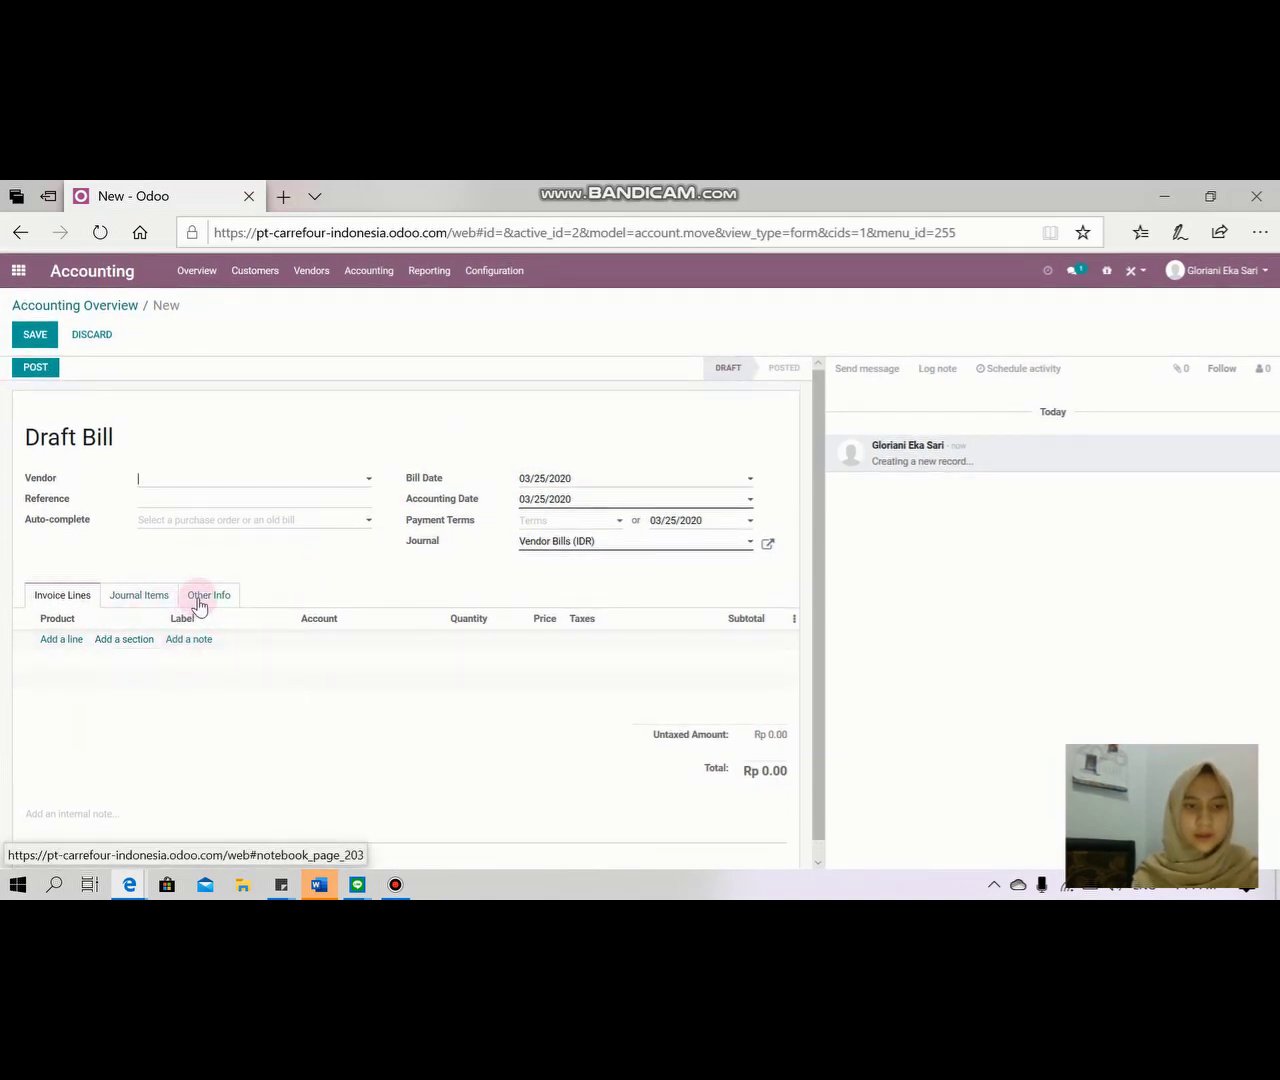
left_click(150, 598)
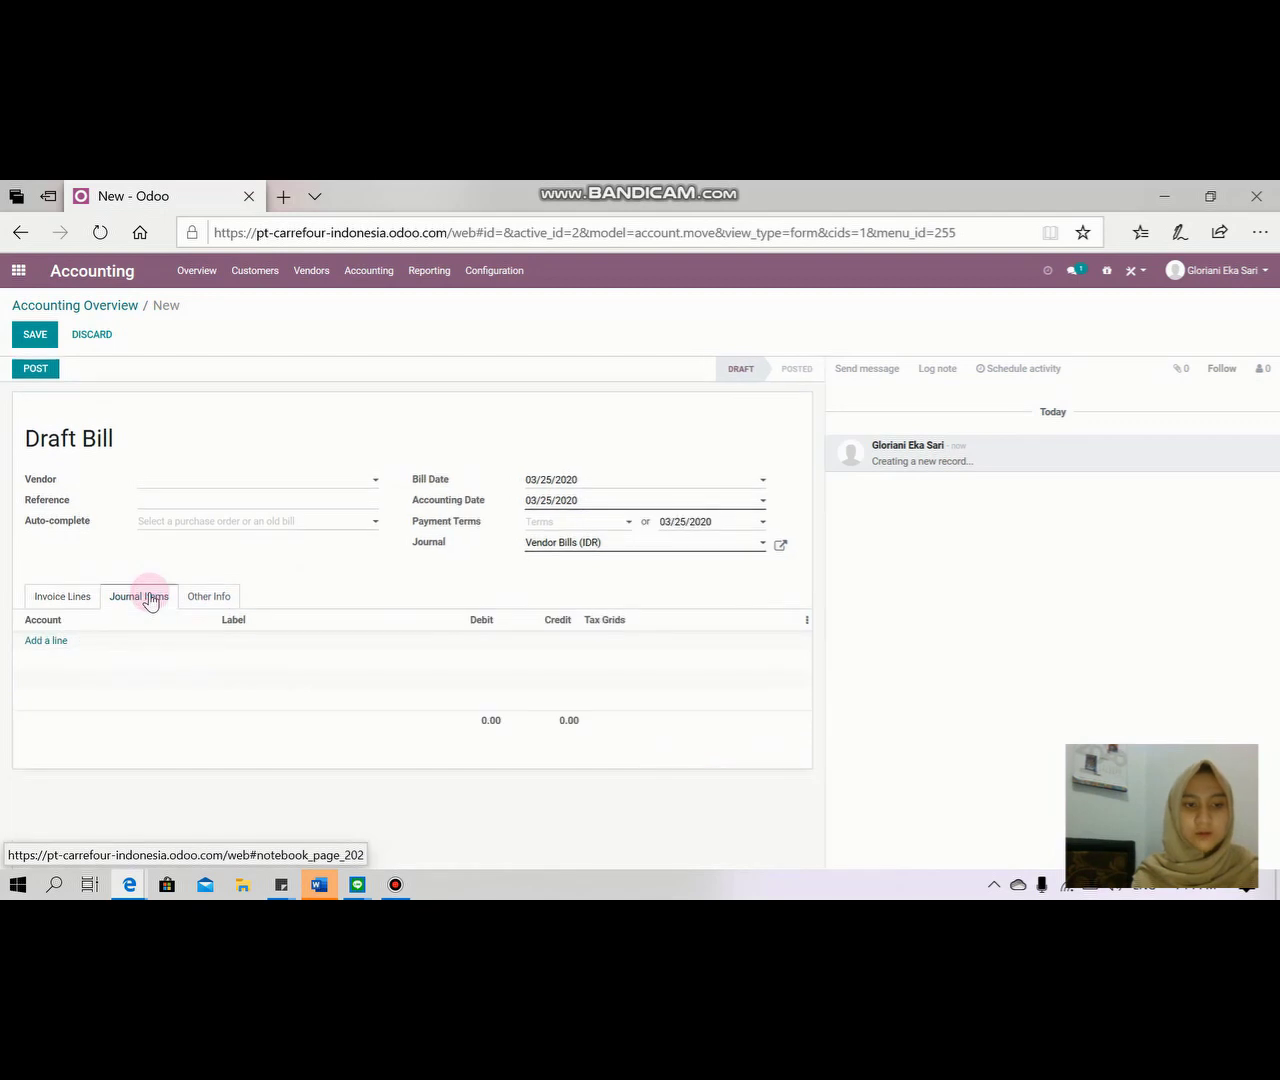
left_click(210, 600)
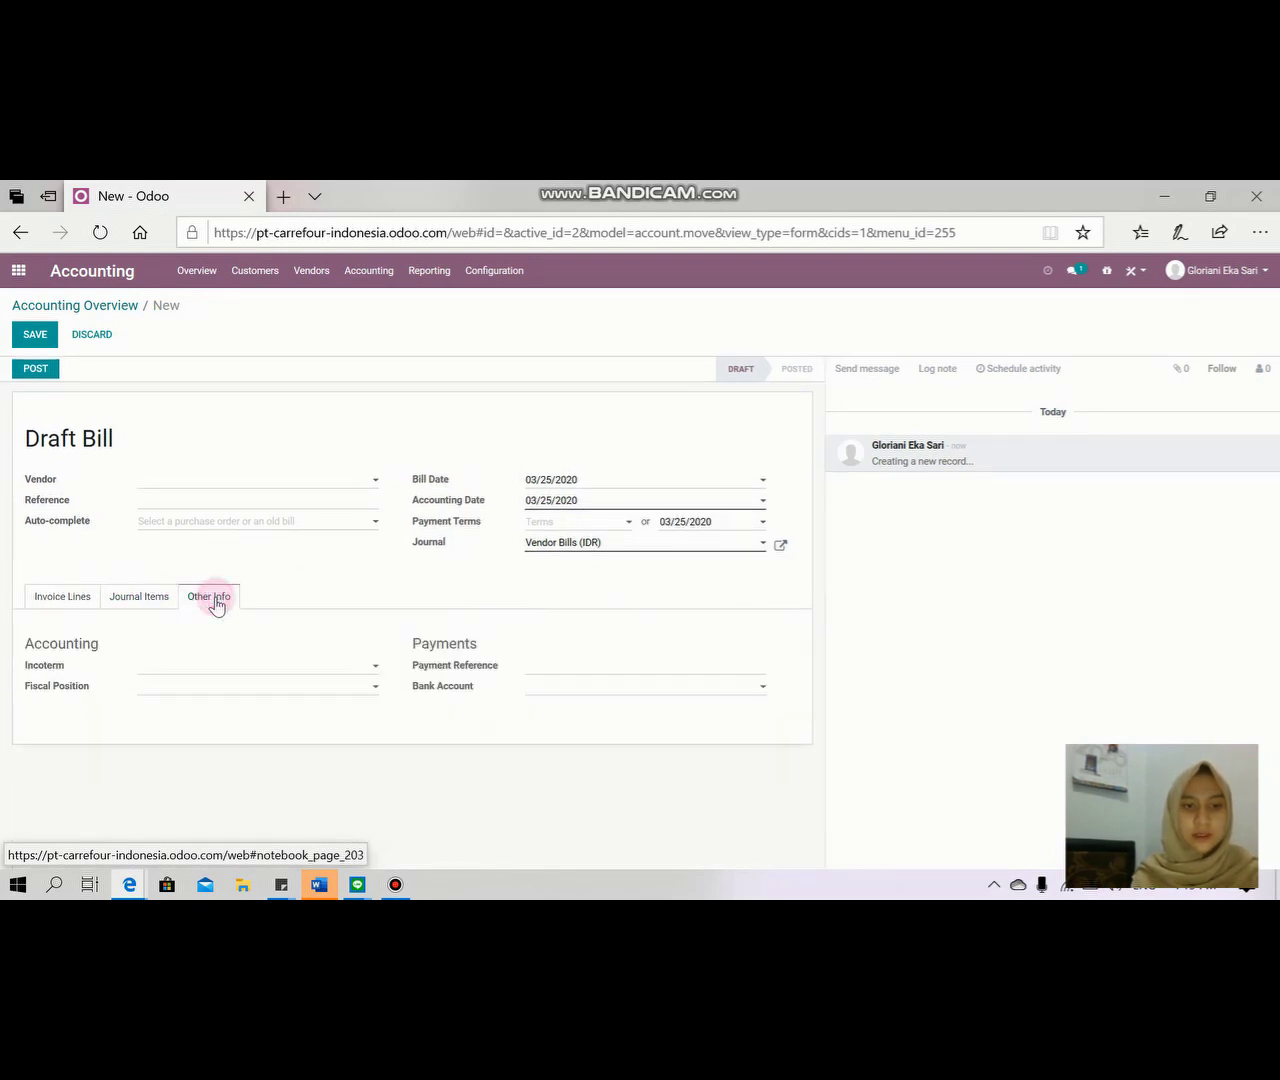
- Return to the Accounting overview from the draft bill and open the Profit and Loss report
left_click(17, 271)
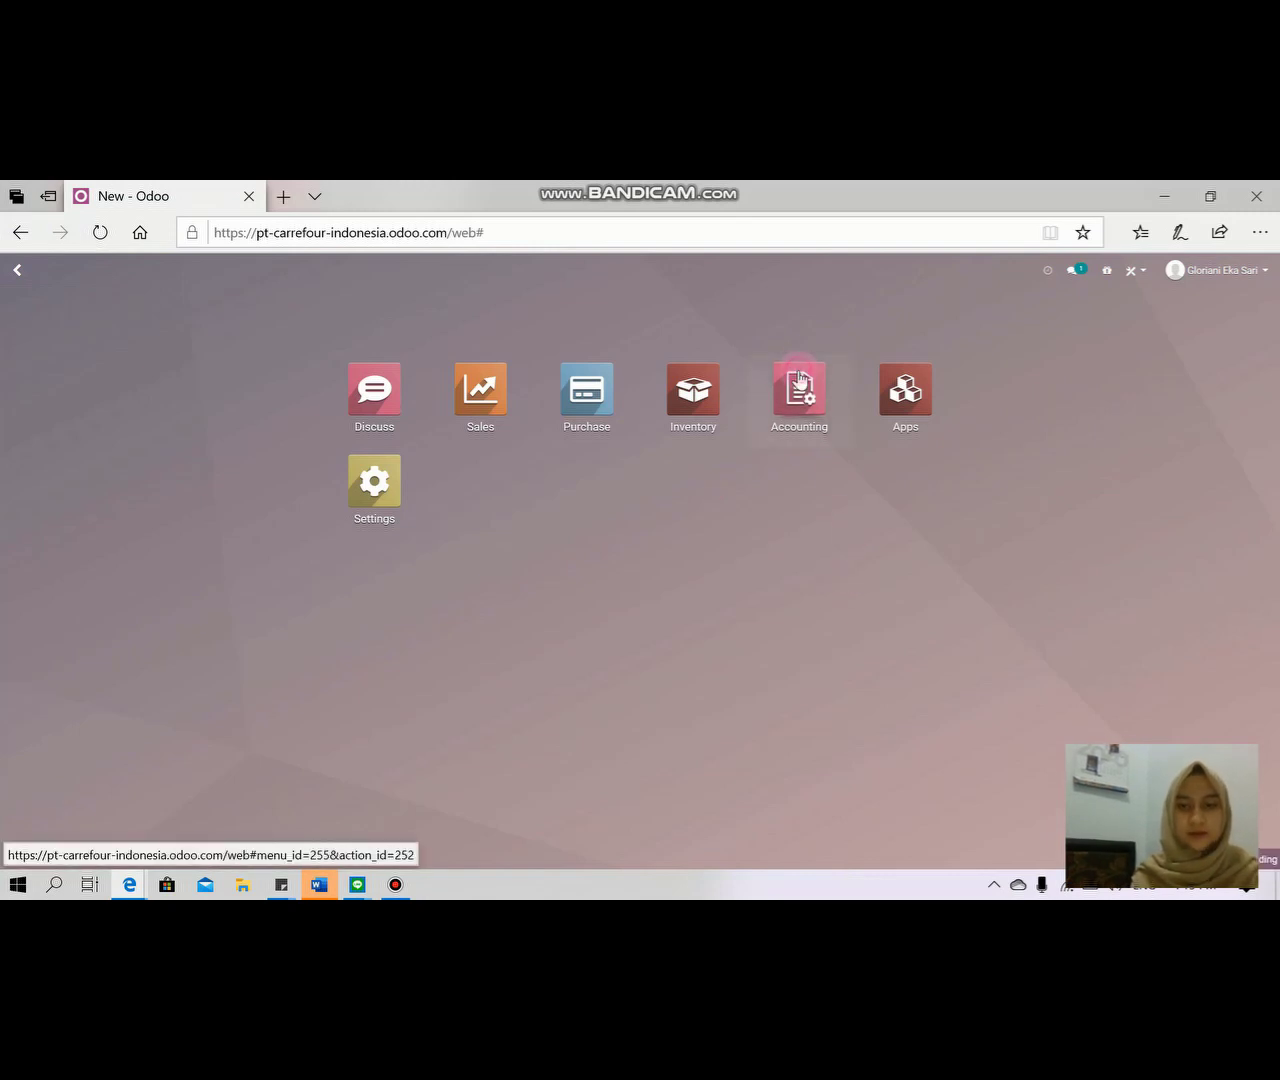
left_click(800, 378)
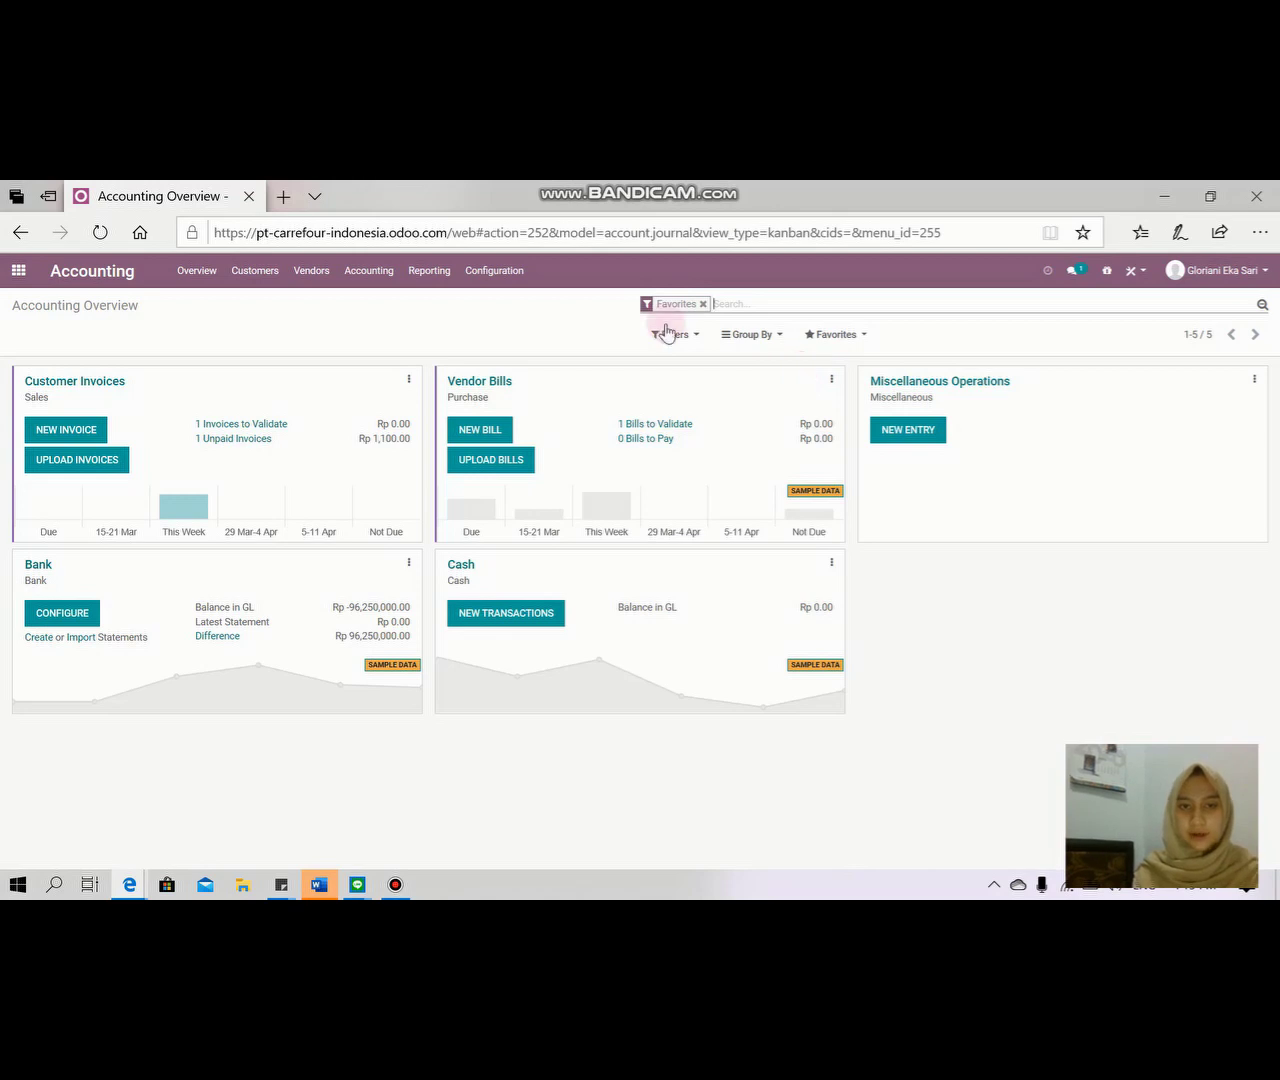
left_click(421, 284)
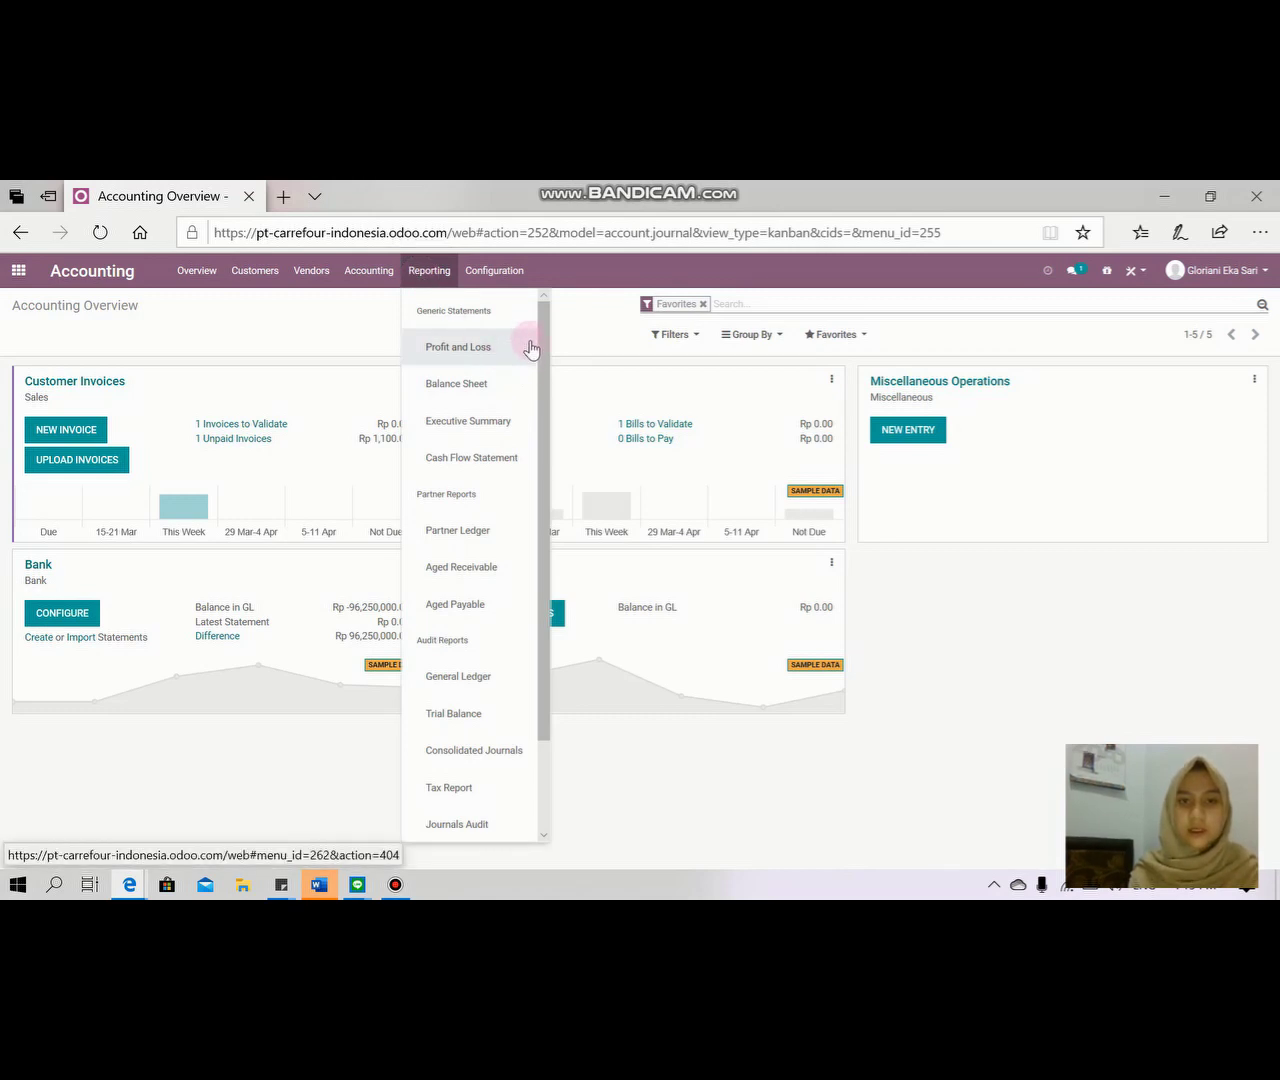
left_click(471, 349)
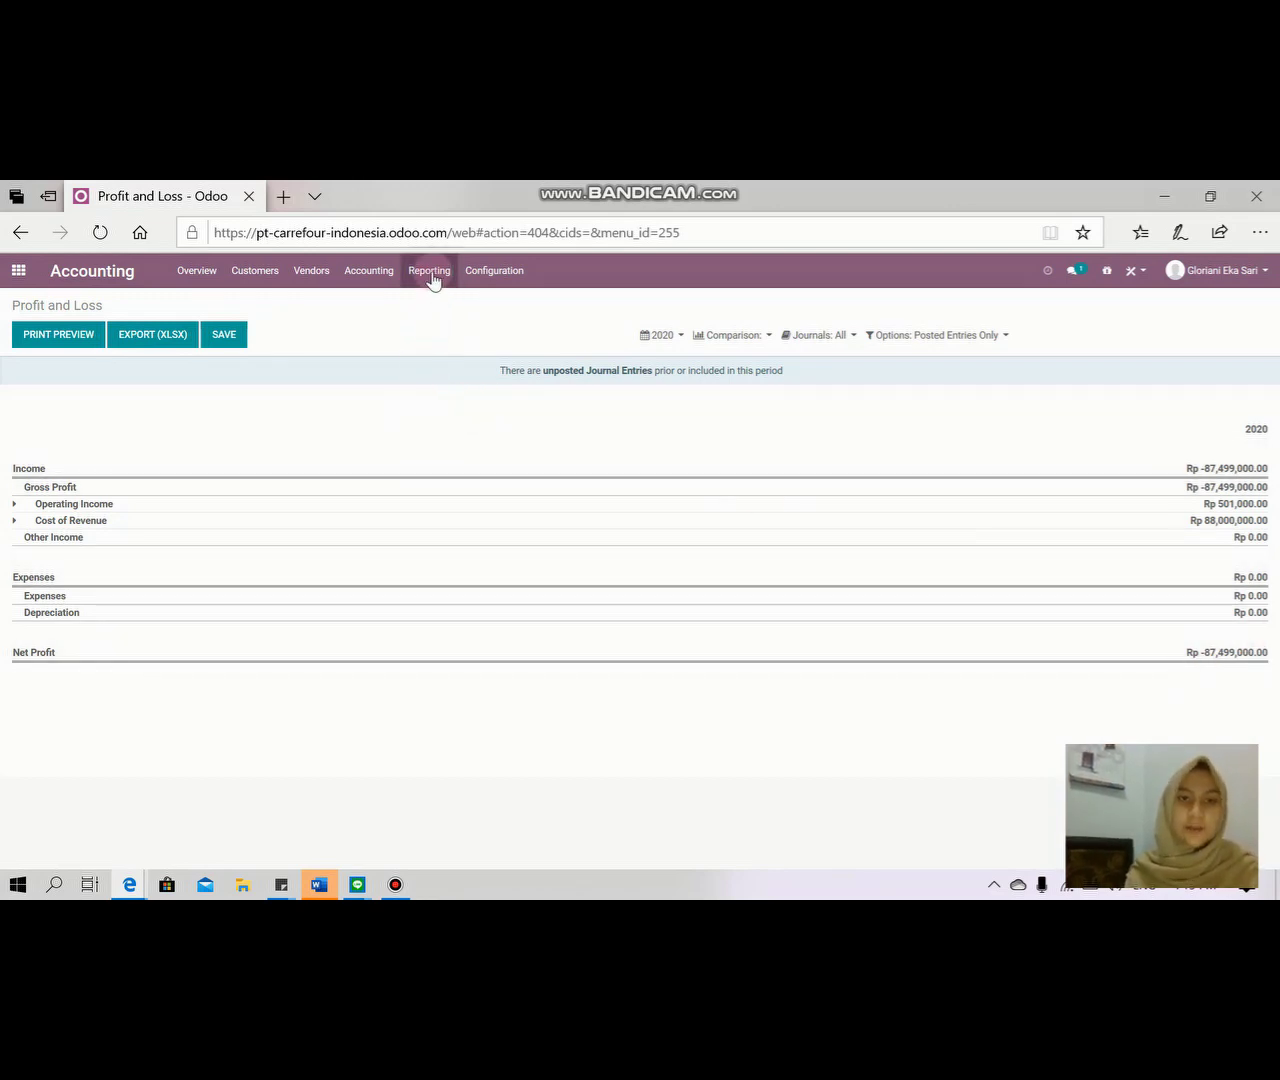
- Open the Balance Sheet report, set it to No Comparison and review its assets, liabilities and equity
left_click(430, 278)
left_click(472, 386)
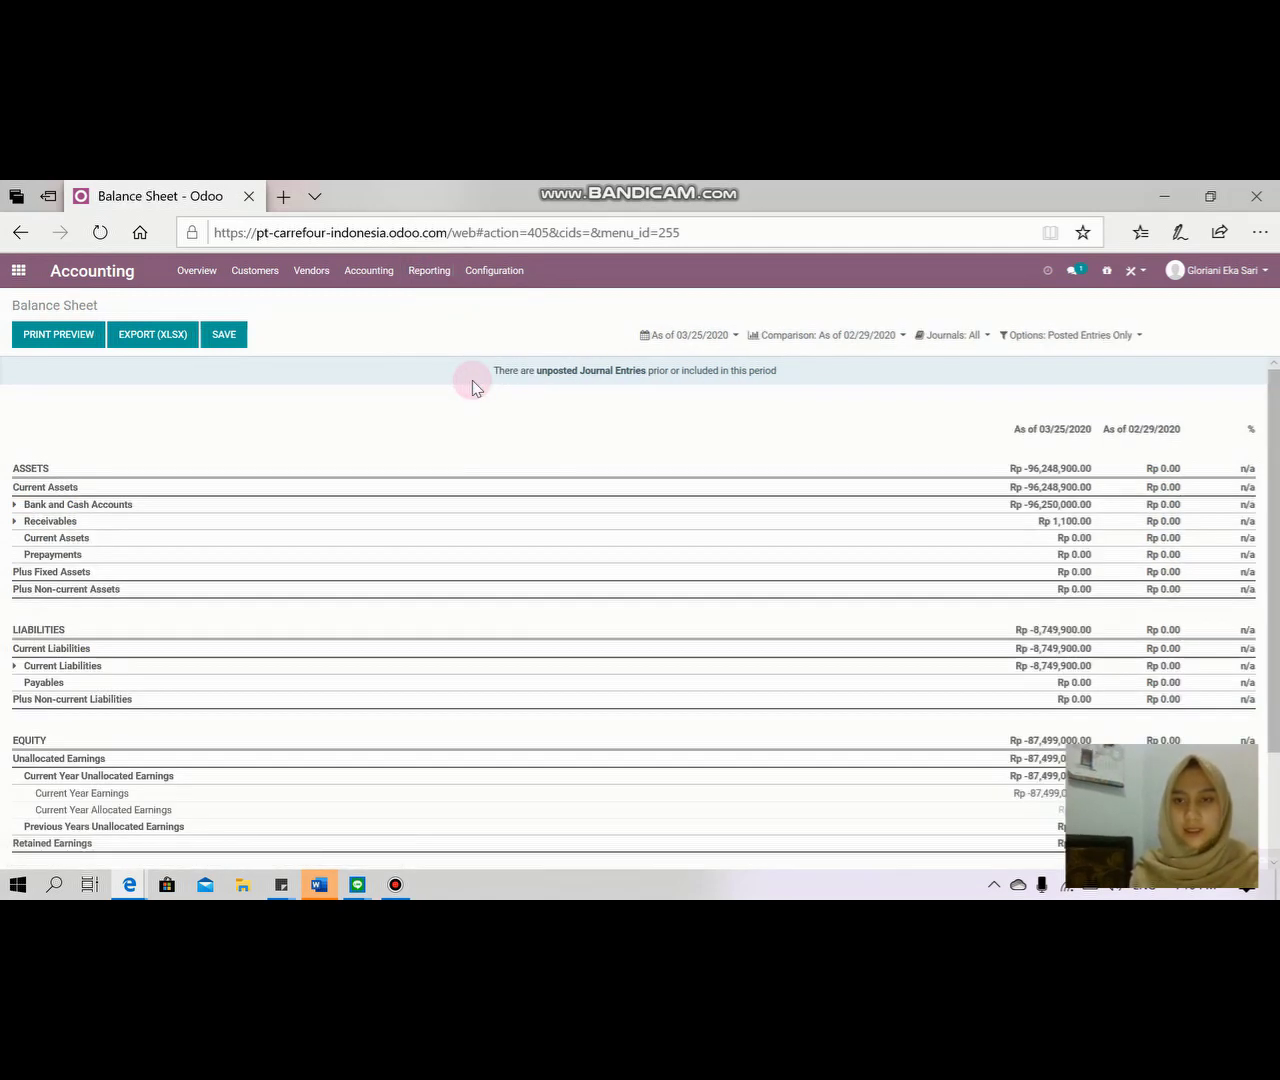
scroll(472, 384, "down", 1)
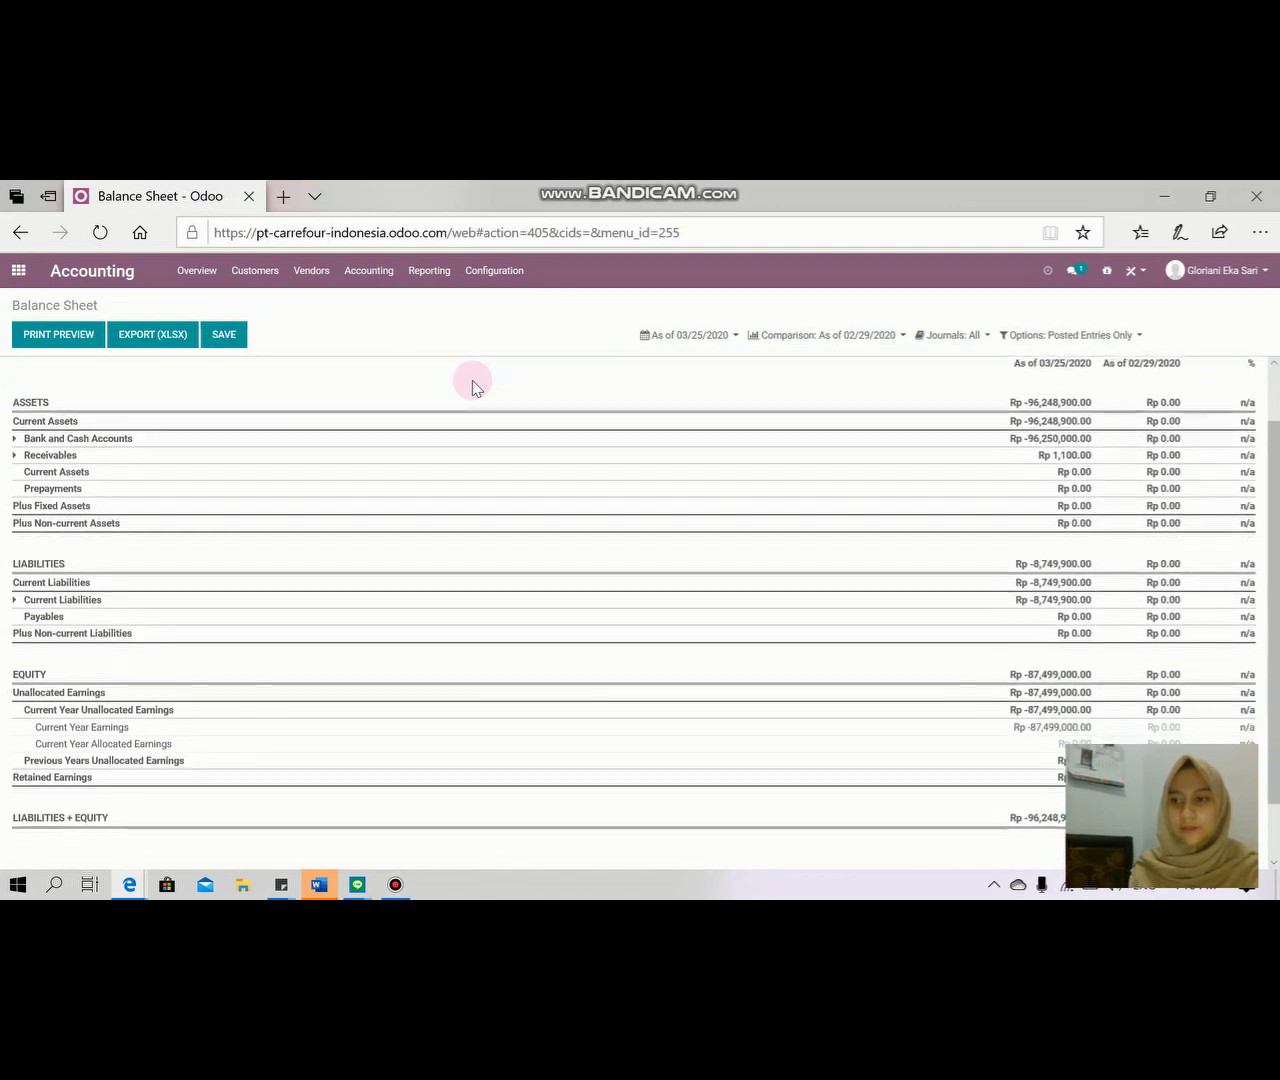
scroll(472, 384, "up", 1)
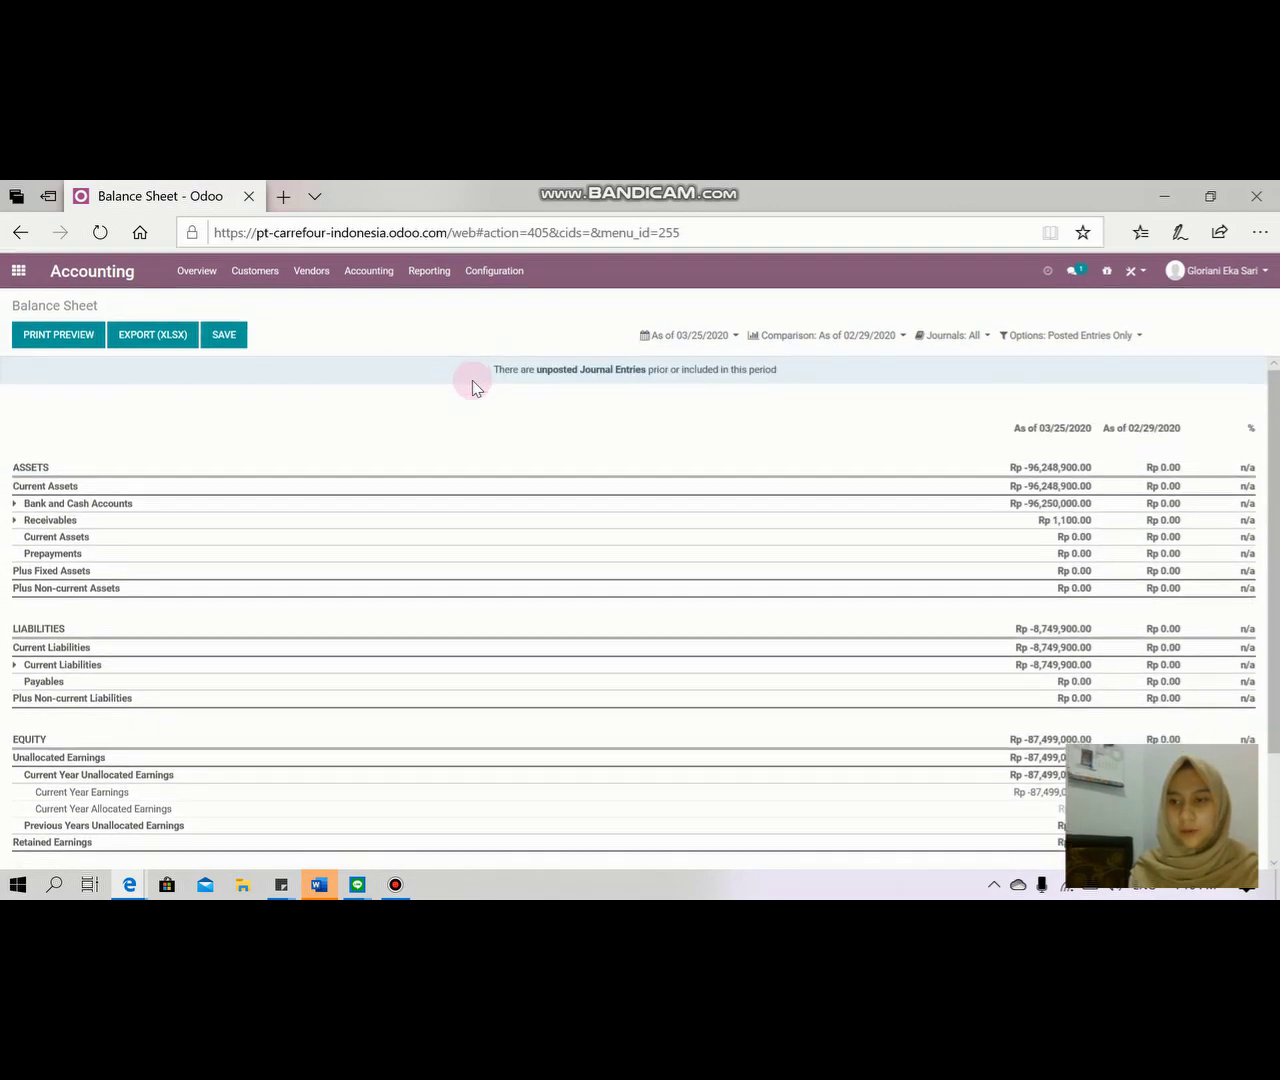
left_click(889, 335)
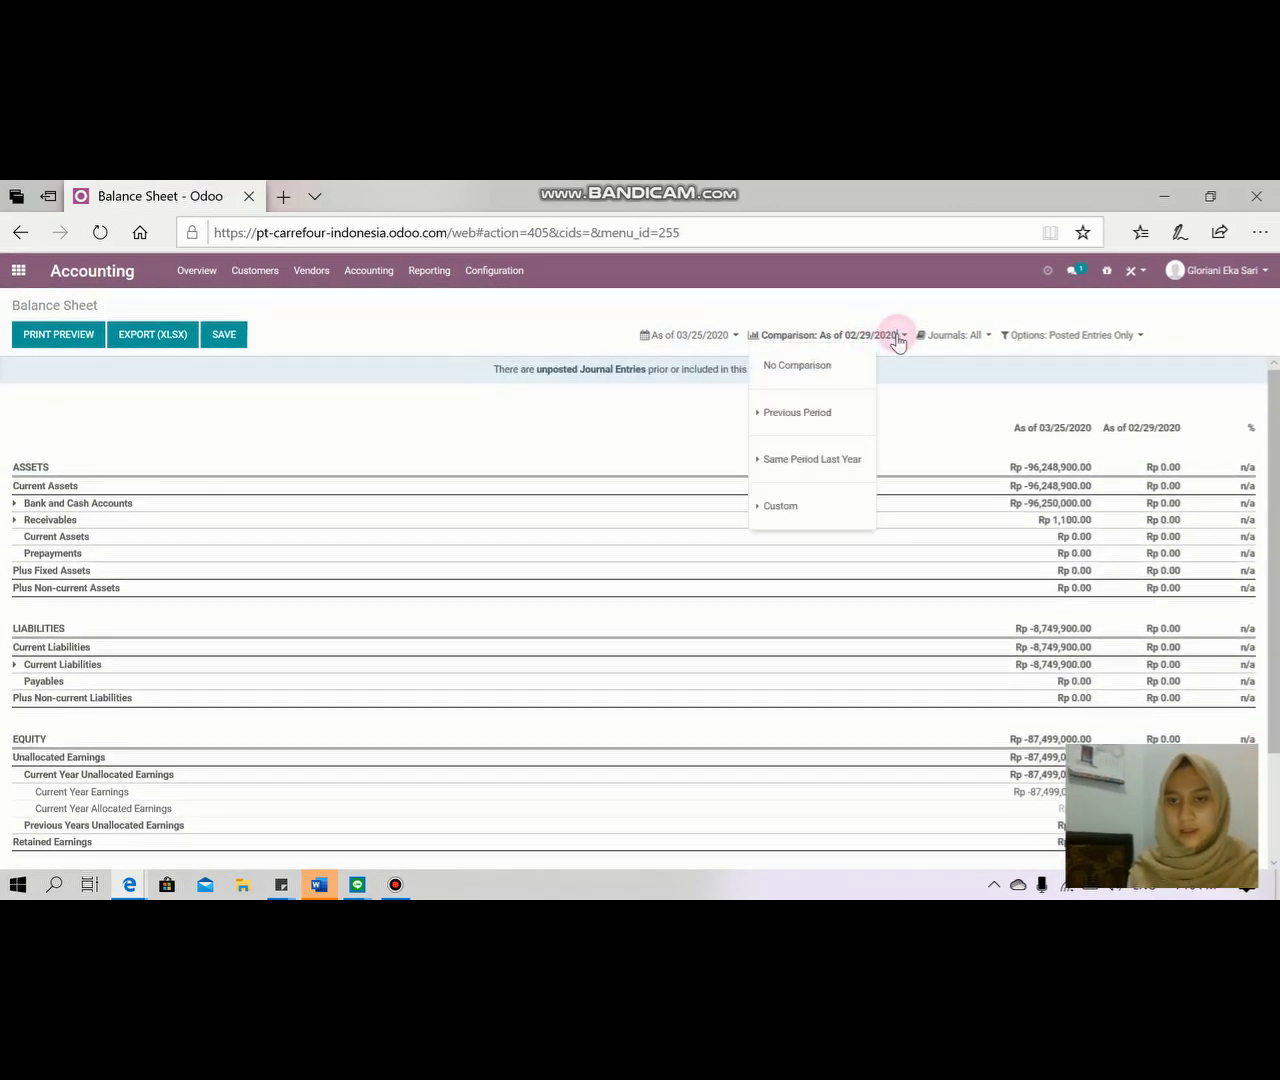
left_click(866, 374)
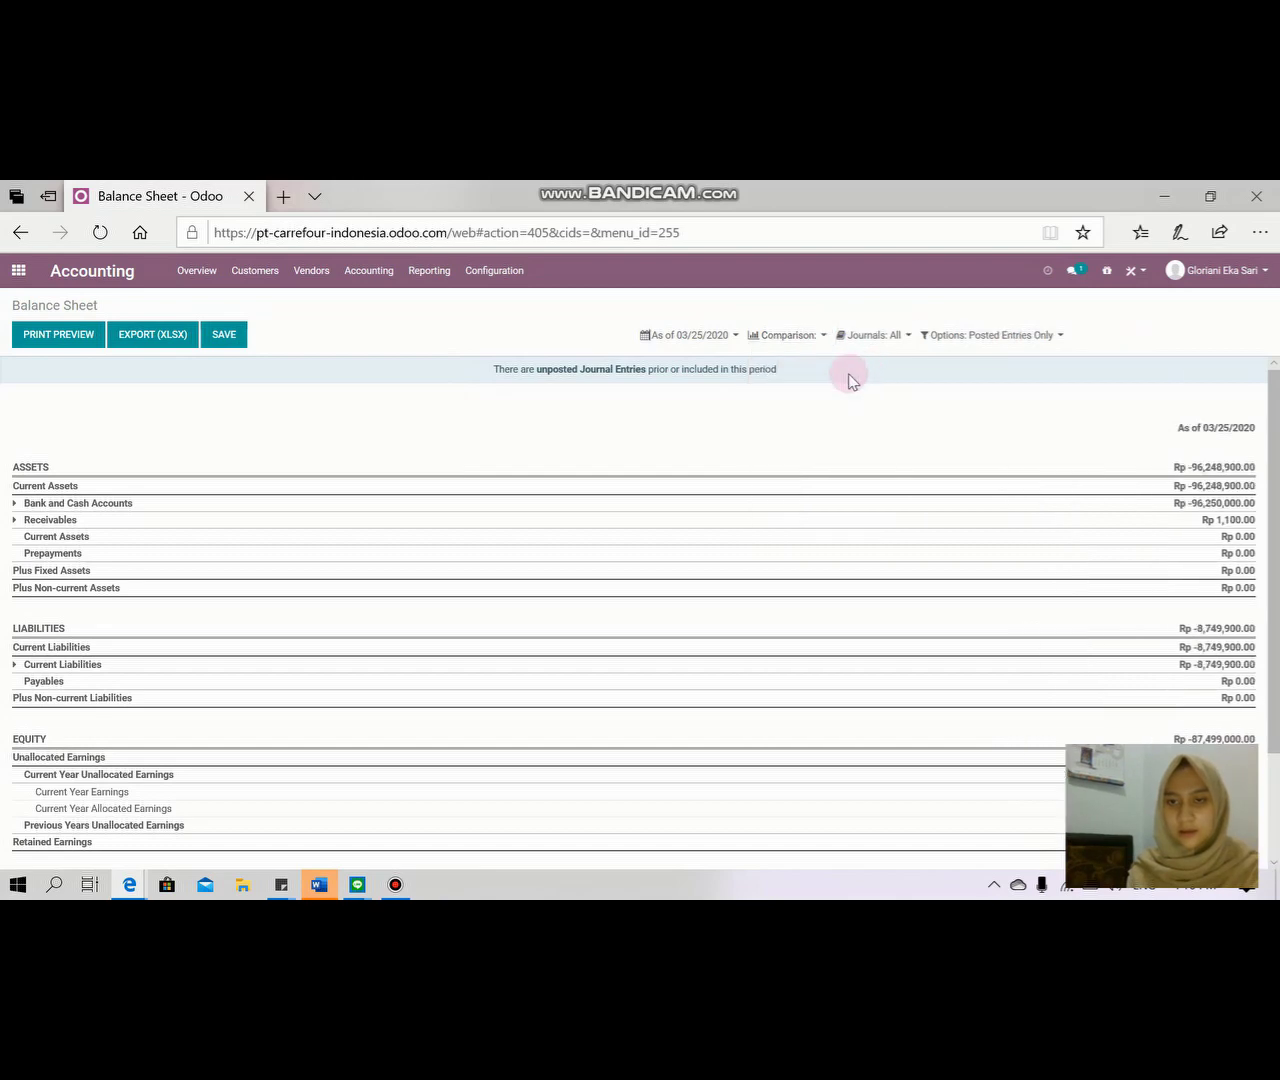
scroll(966, 561, "down", 3)
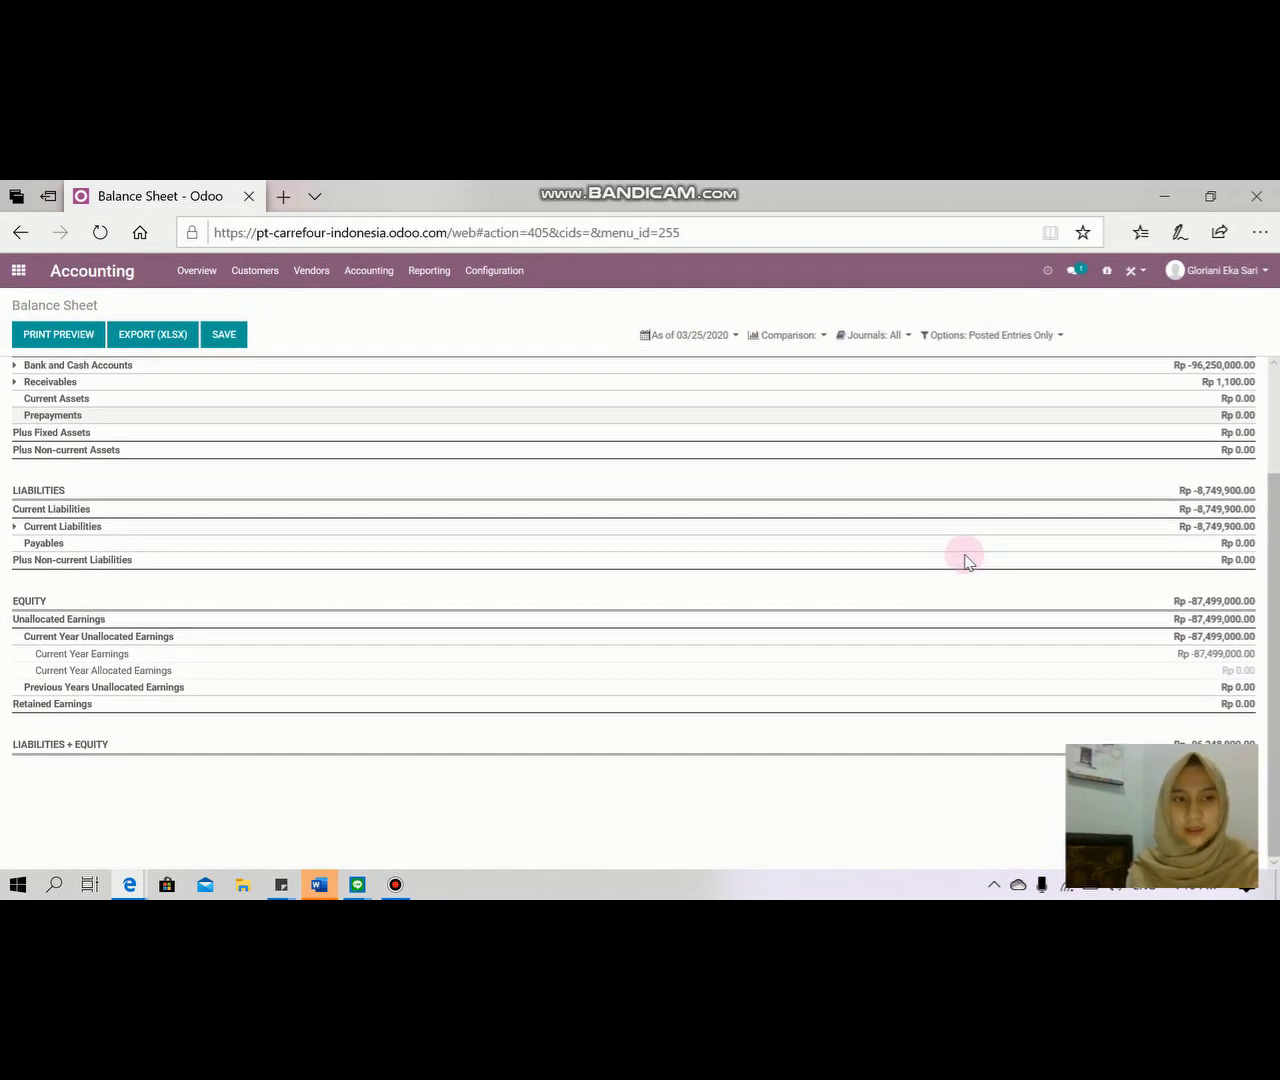
scroll(966, 561, "down", 1)
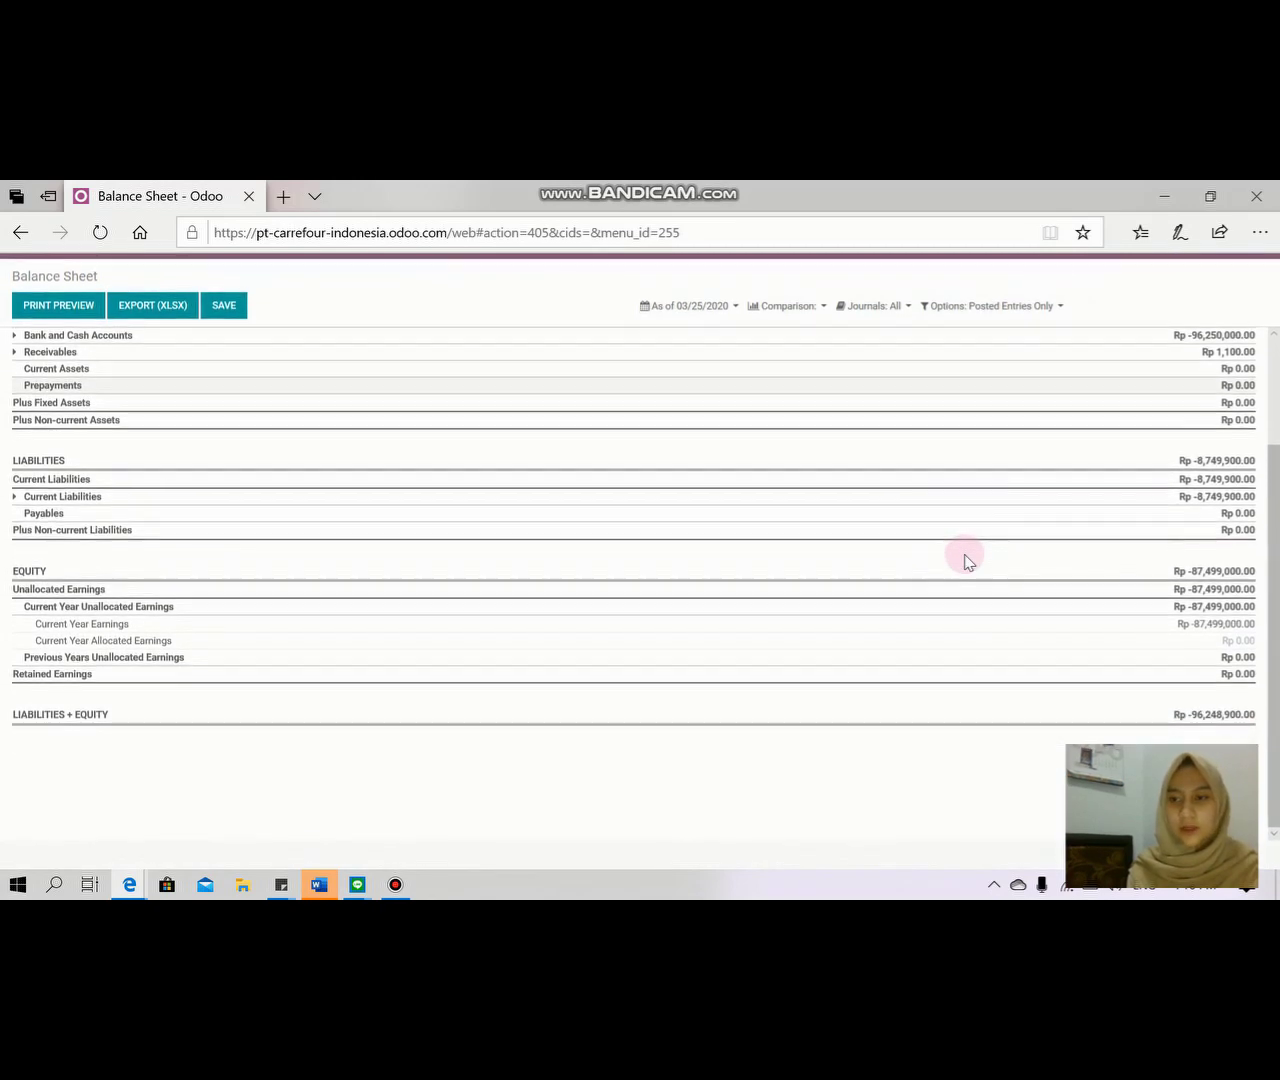
scroll(966, 561, "up", 3)
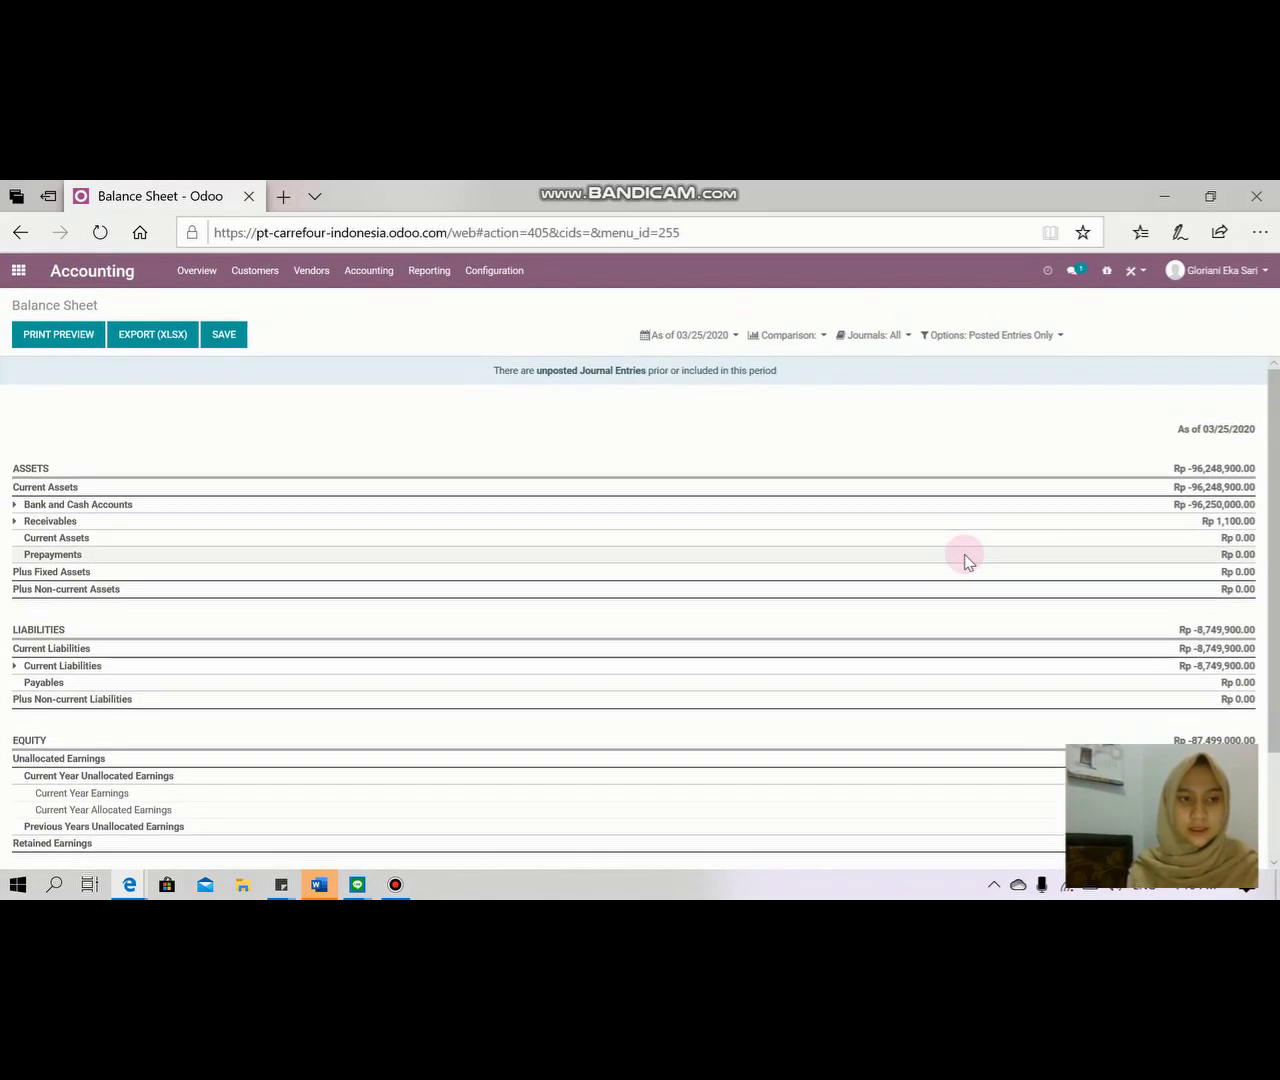
scroll(966, 561, "down", 3)
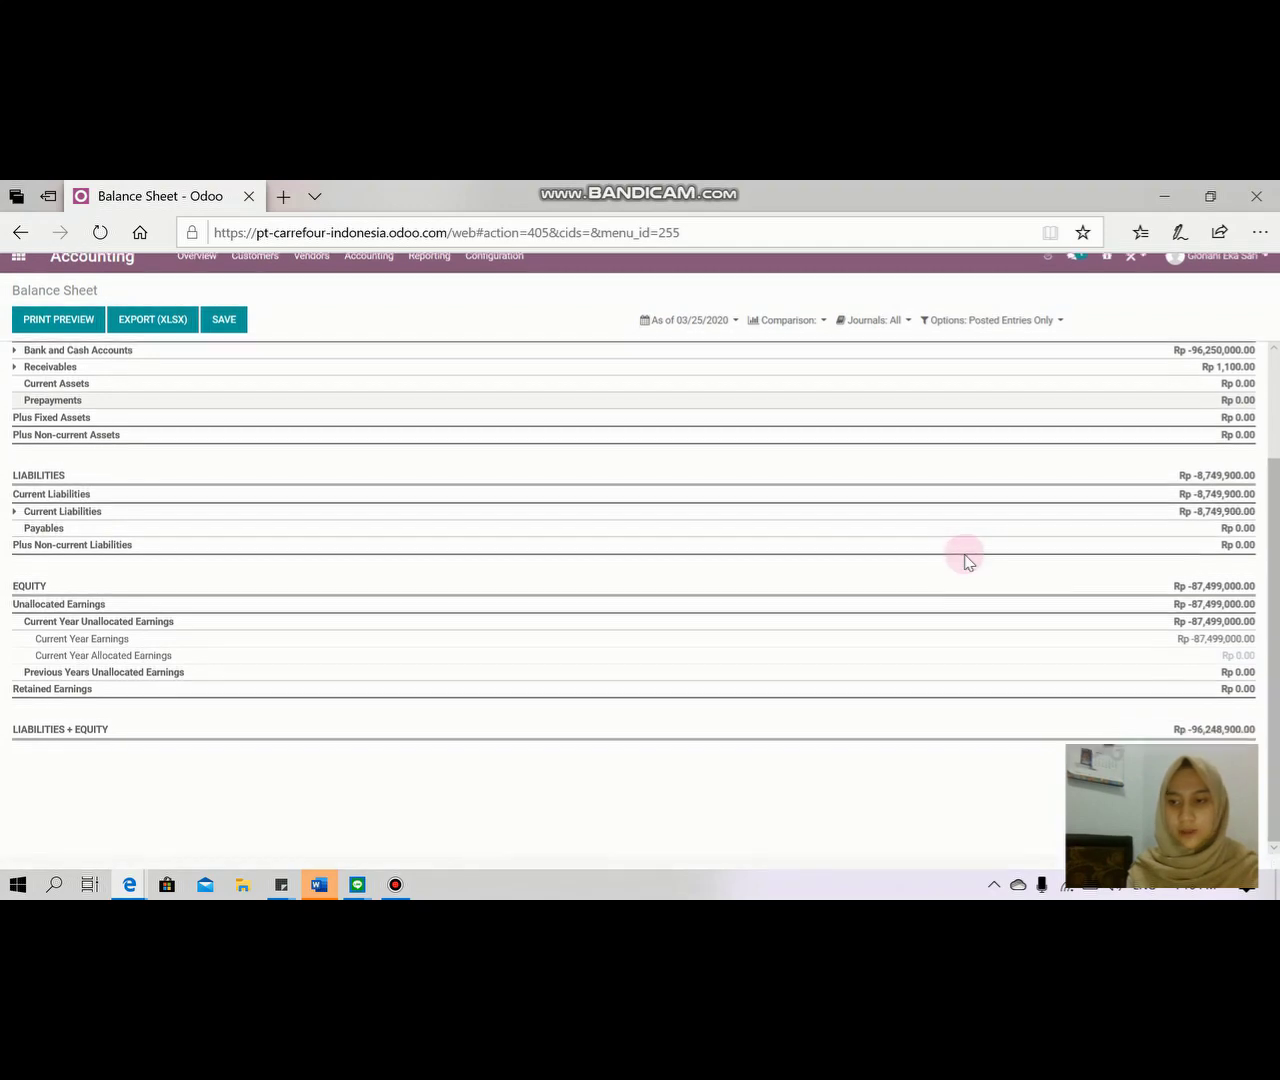
scroll(966, 561, "up", 3)
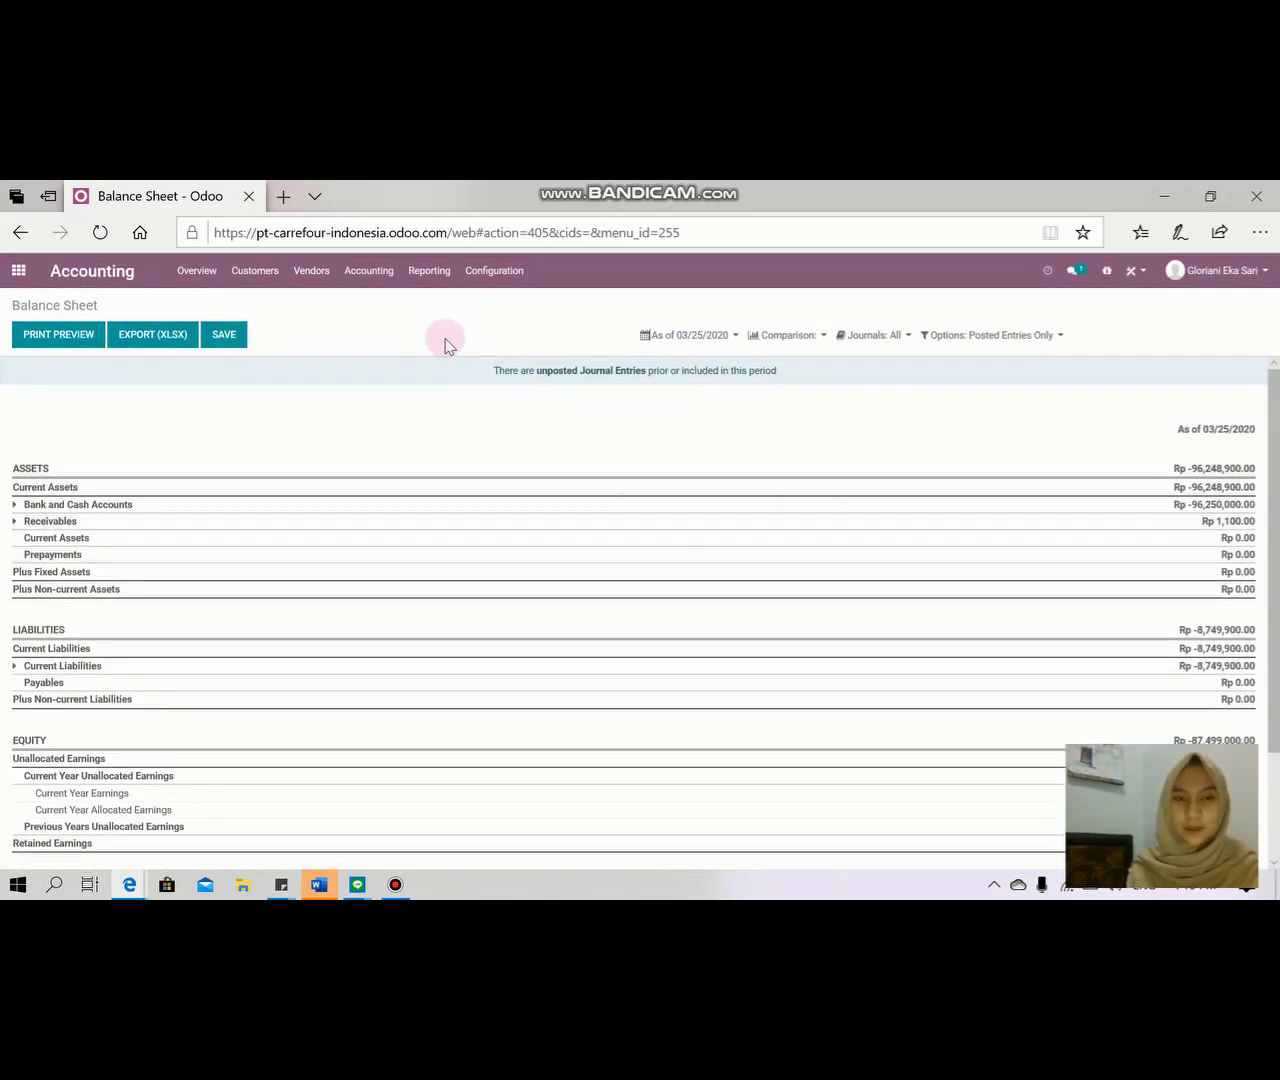
- Open the Cash Flow Statement report and look through its cash flow sections down to the closing balance
left_click(429, 271)
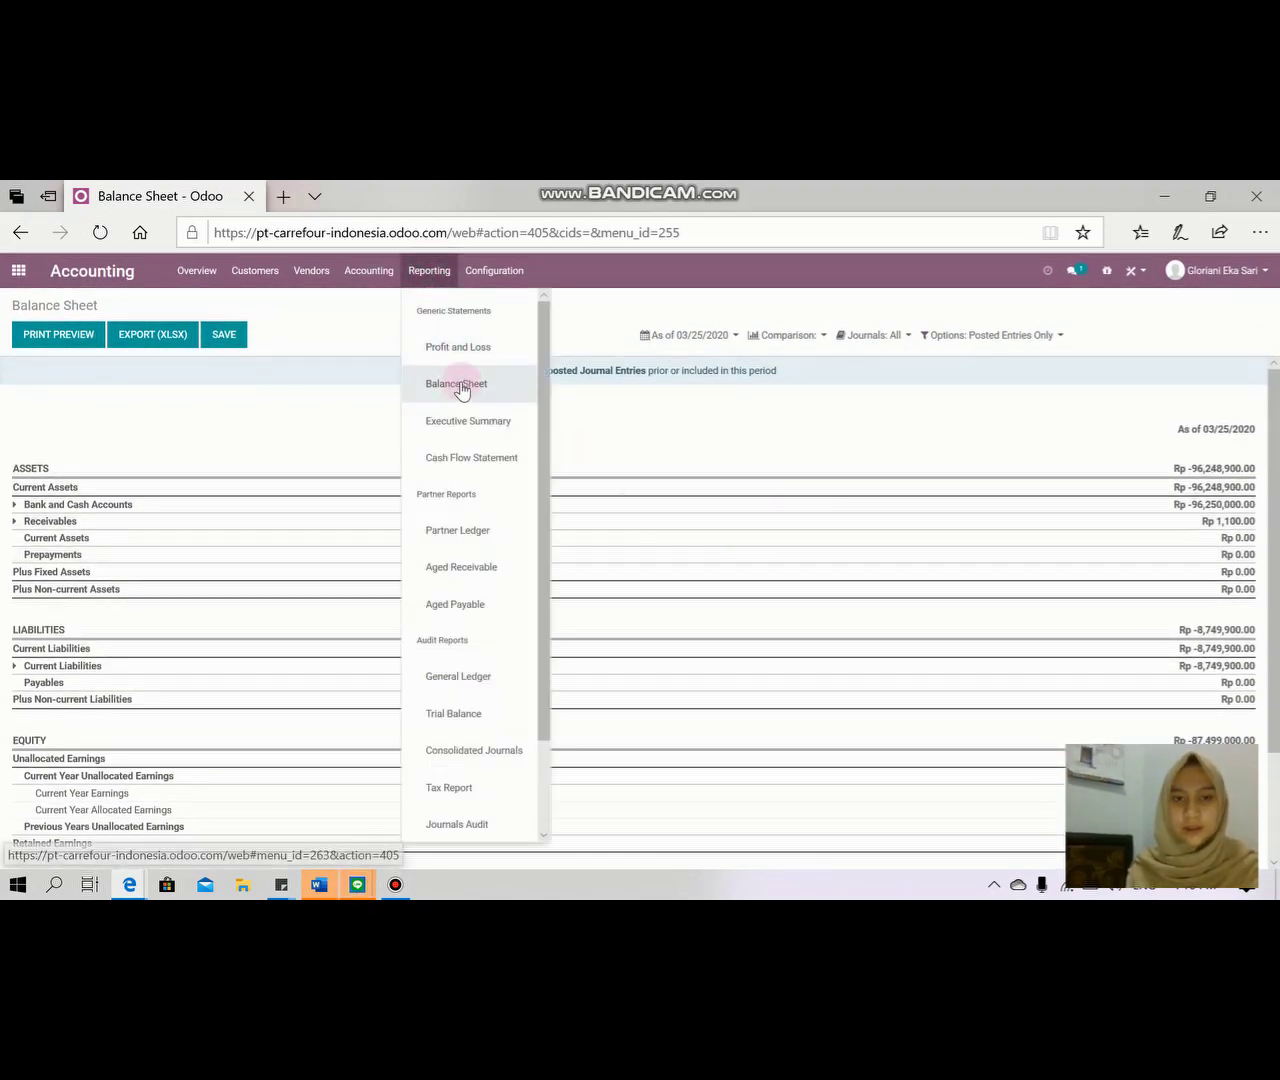
left_click(476, 457)
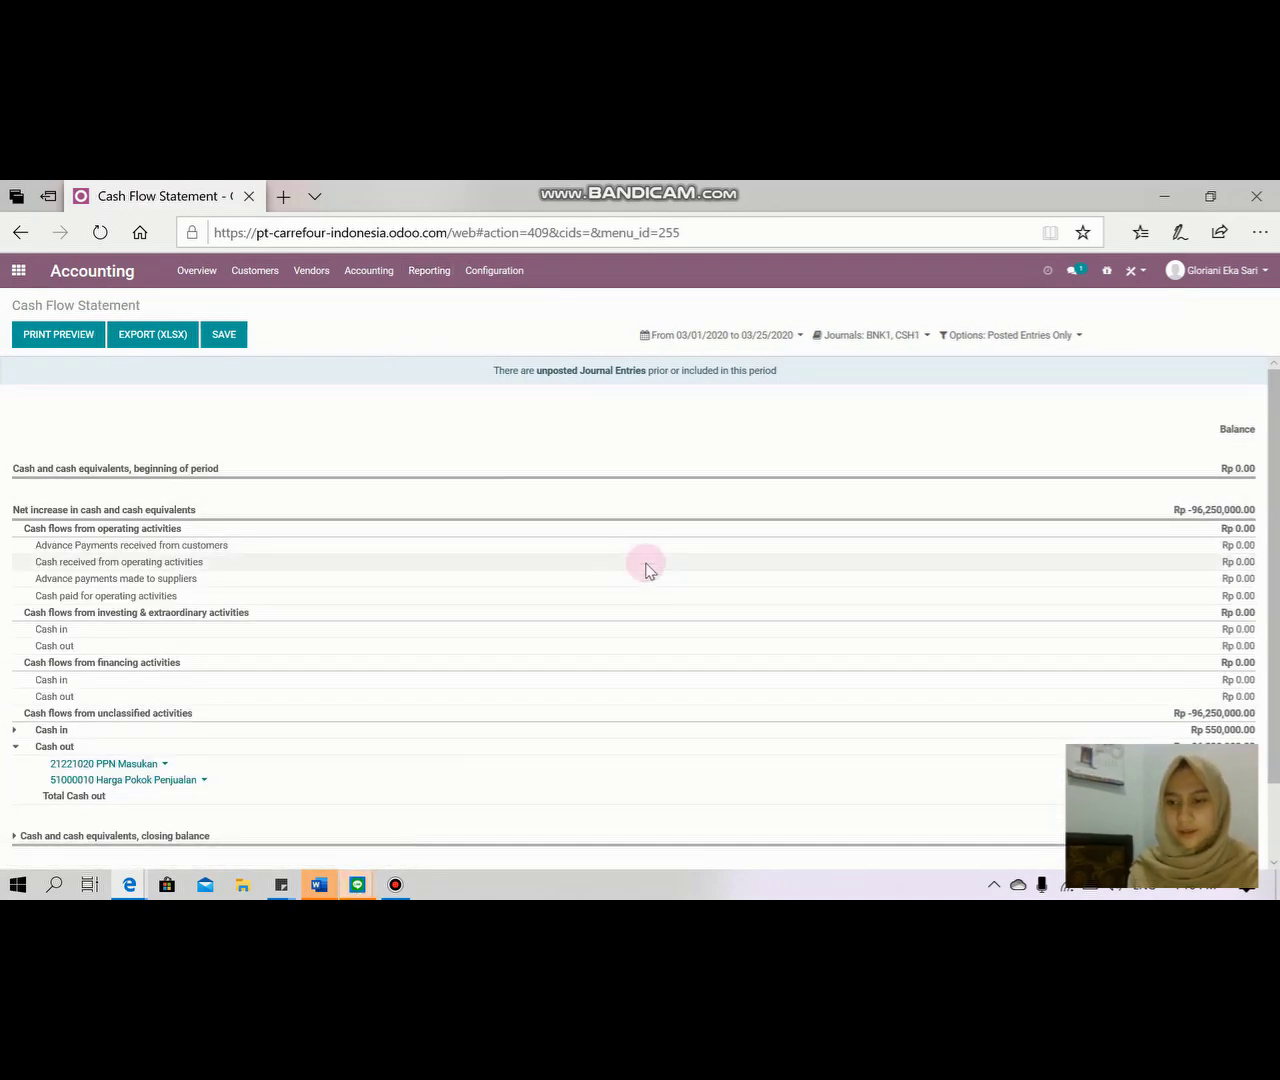
scroll(645, 568, "down", 2)
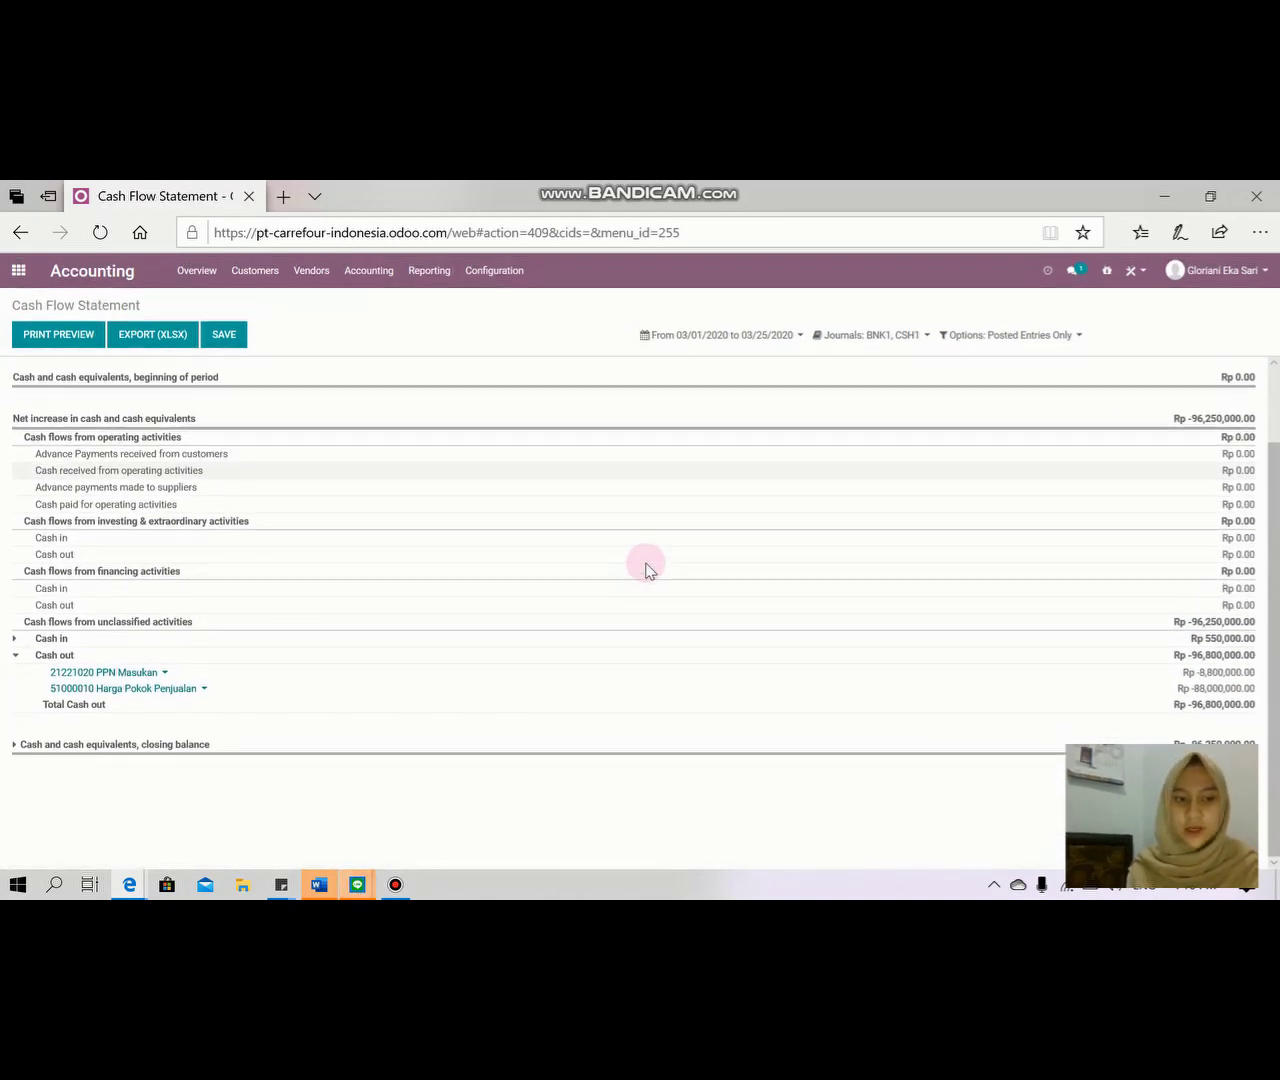
scroll(645, 568, "up", 2)
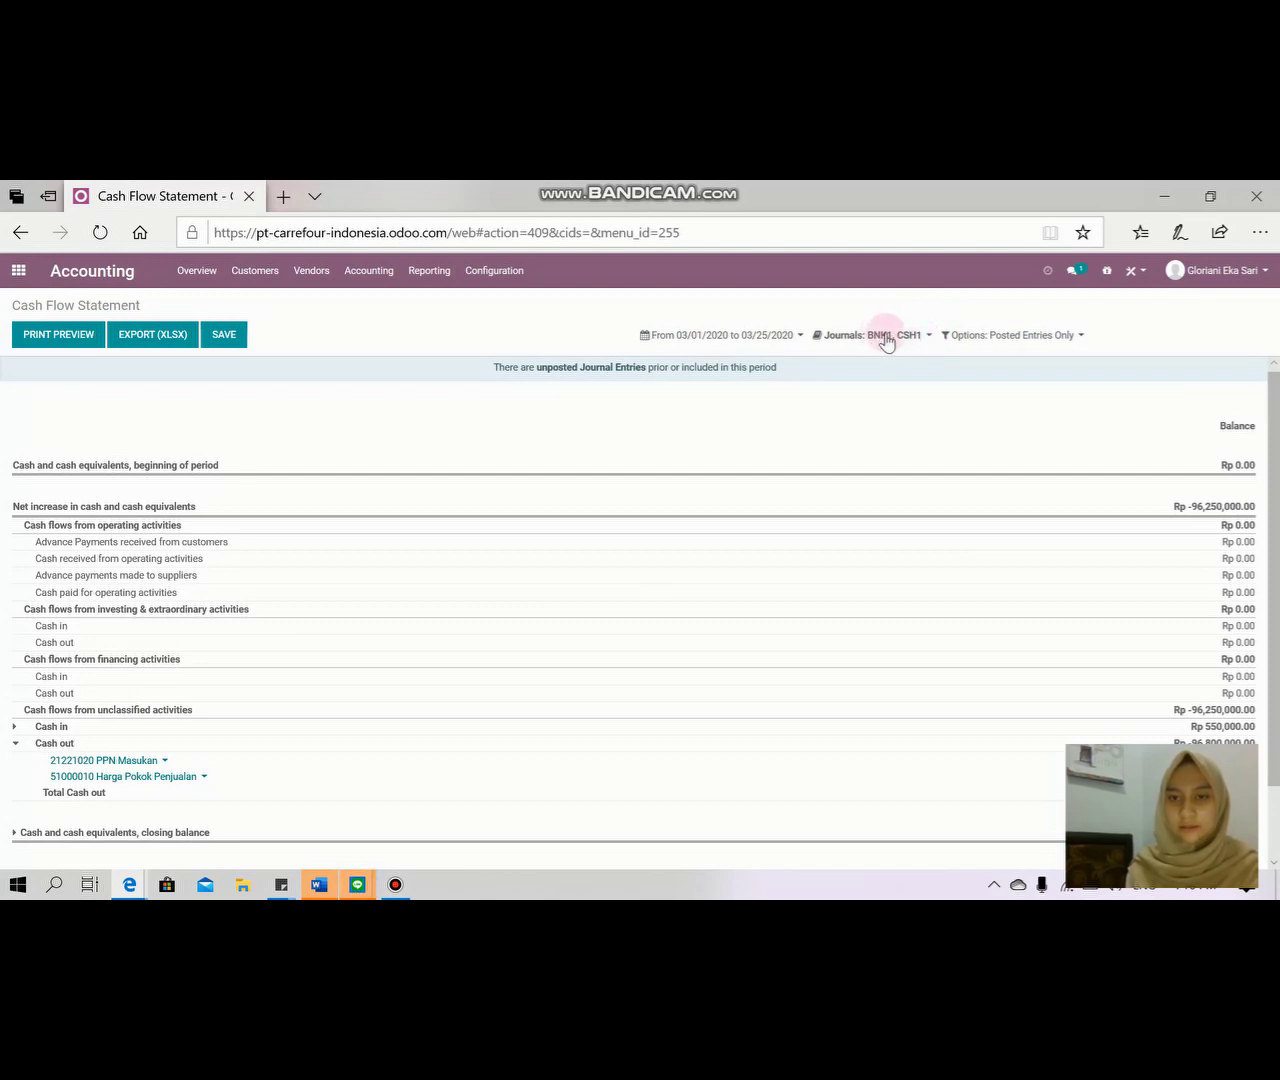
- Deselect the Bank and Cash journals in the cash flow statement's filter and view the available report options
left_click(930, 337)
left_click(848, 404)
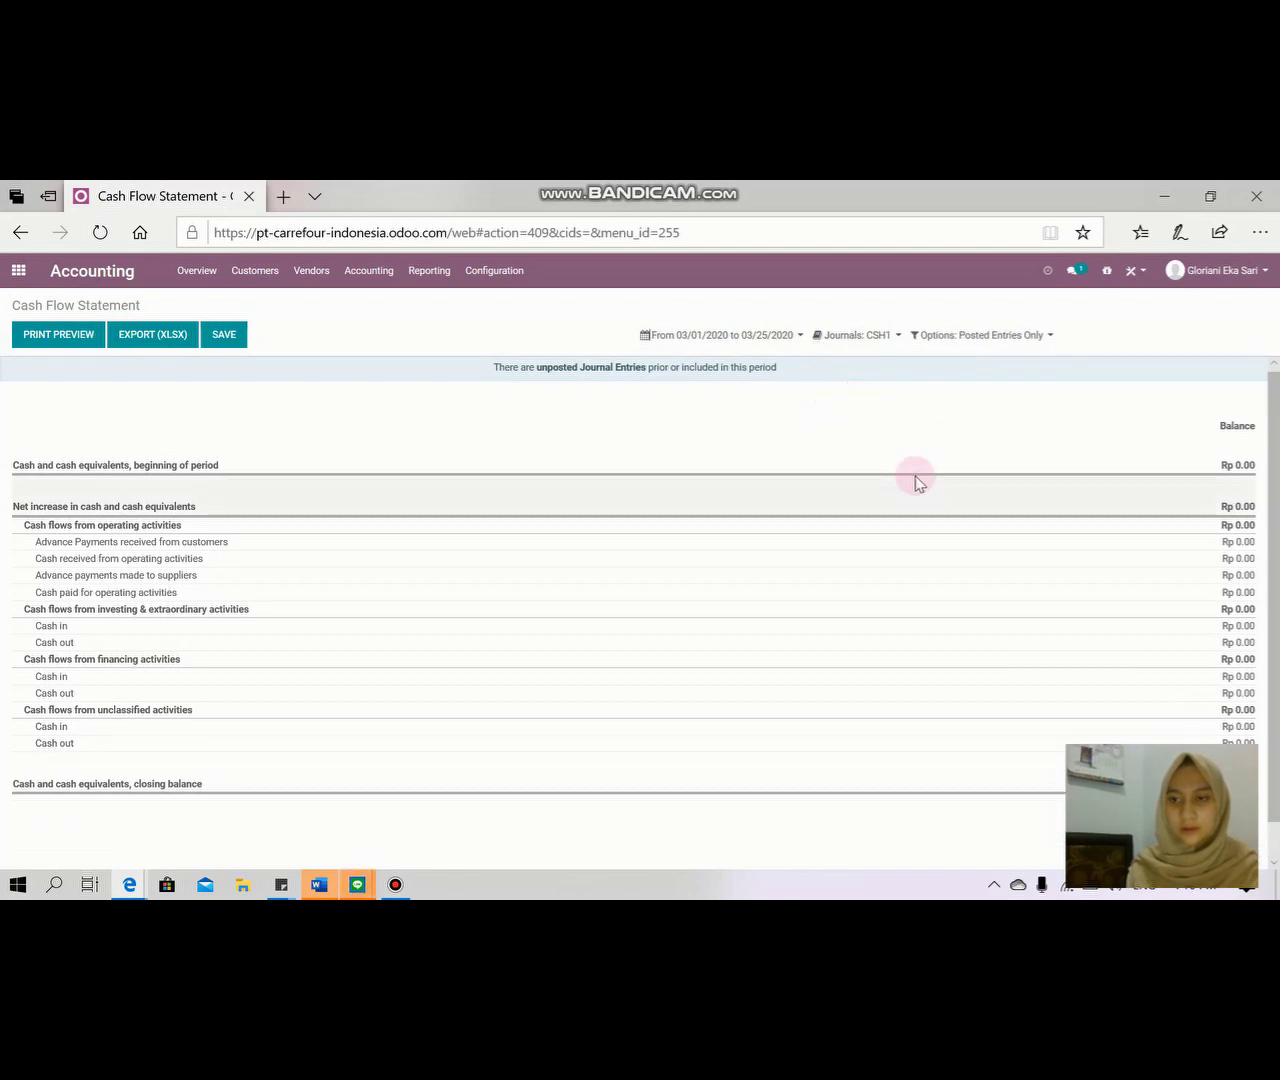
left_click(893, 336)
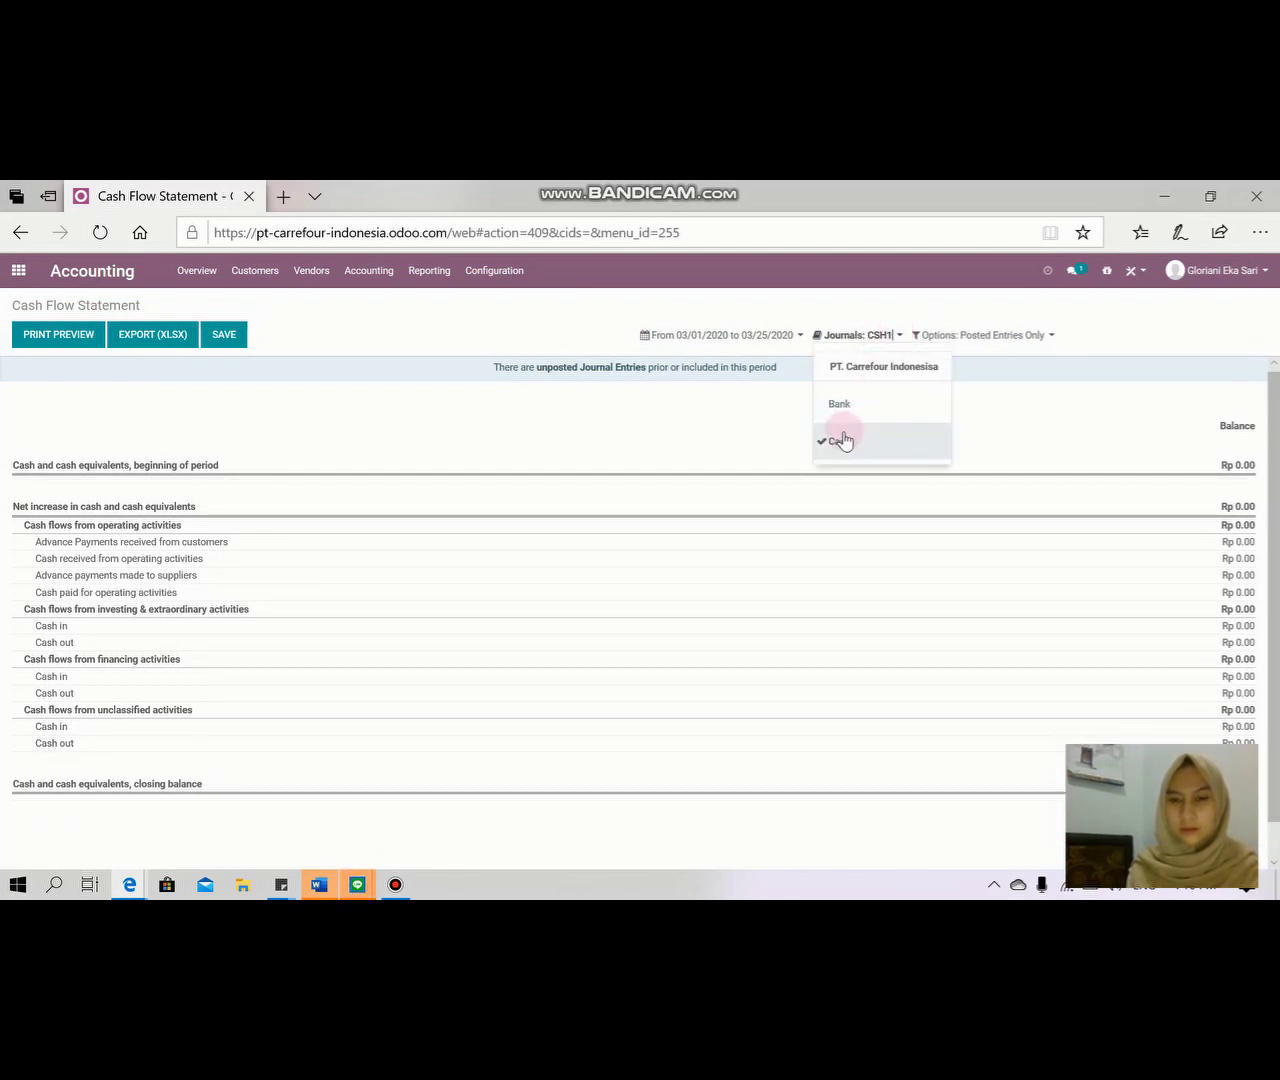
left_click(845, 440)
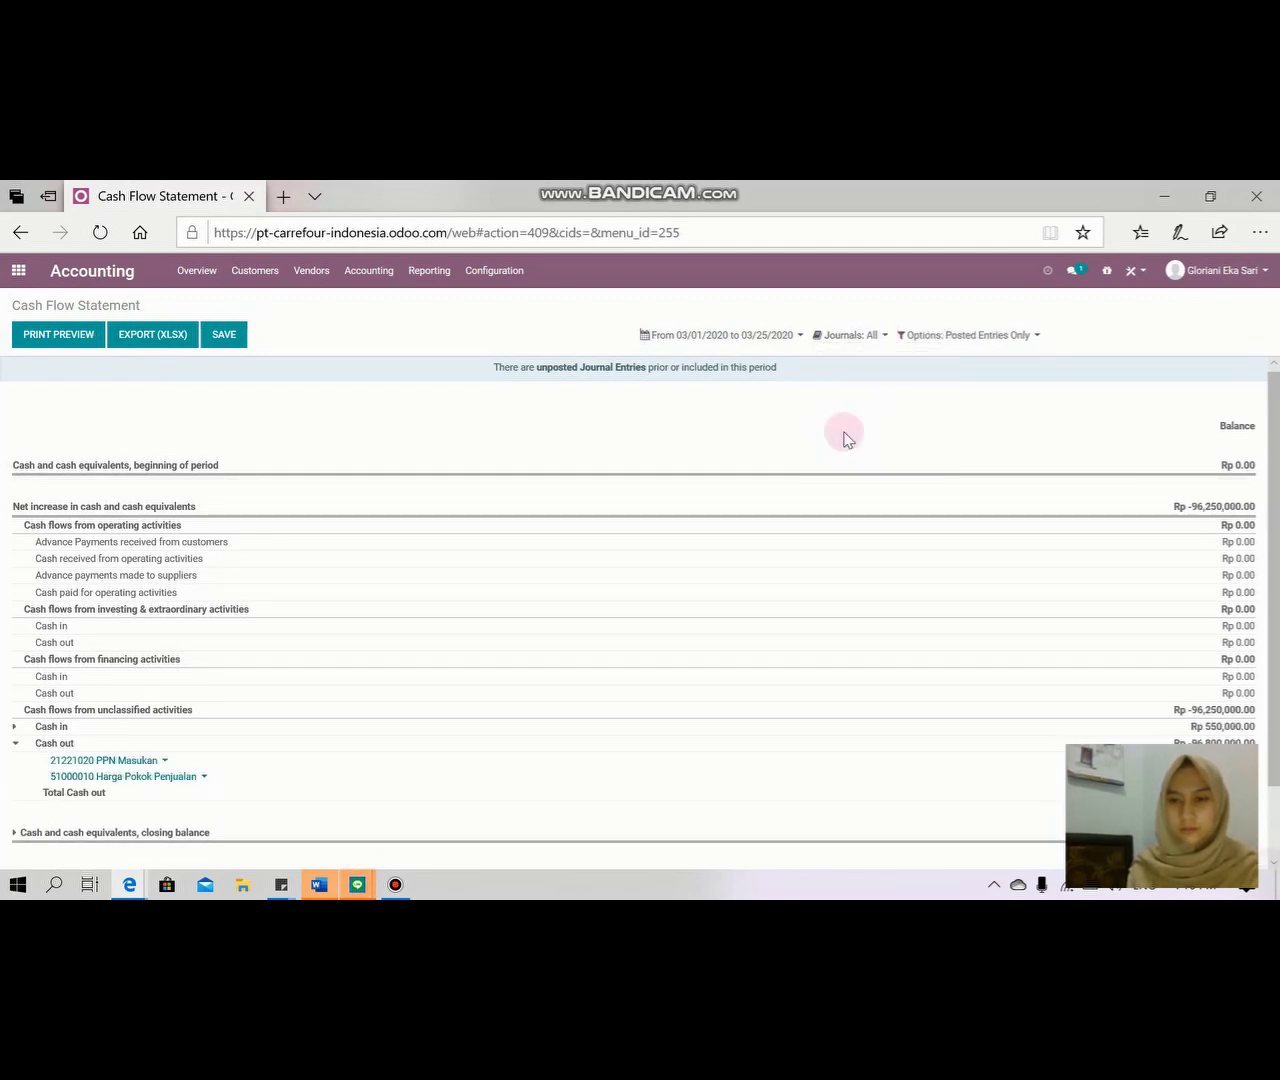
left_click(960, 340)
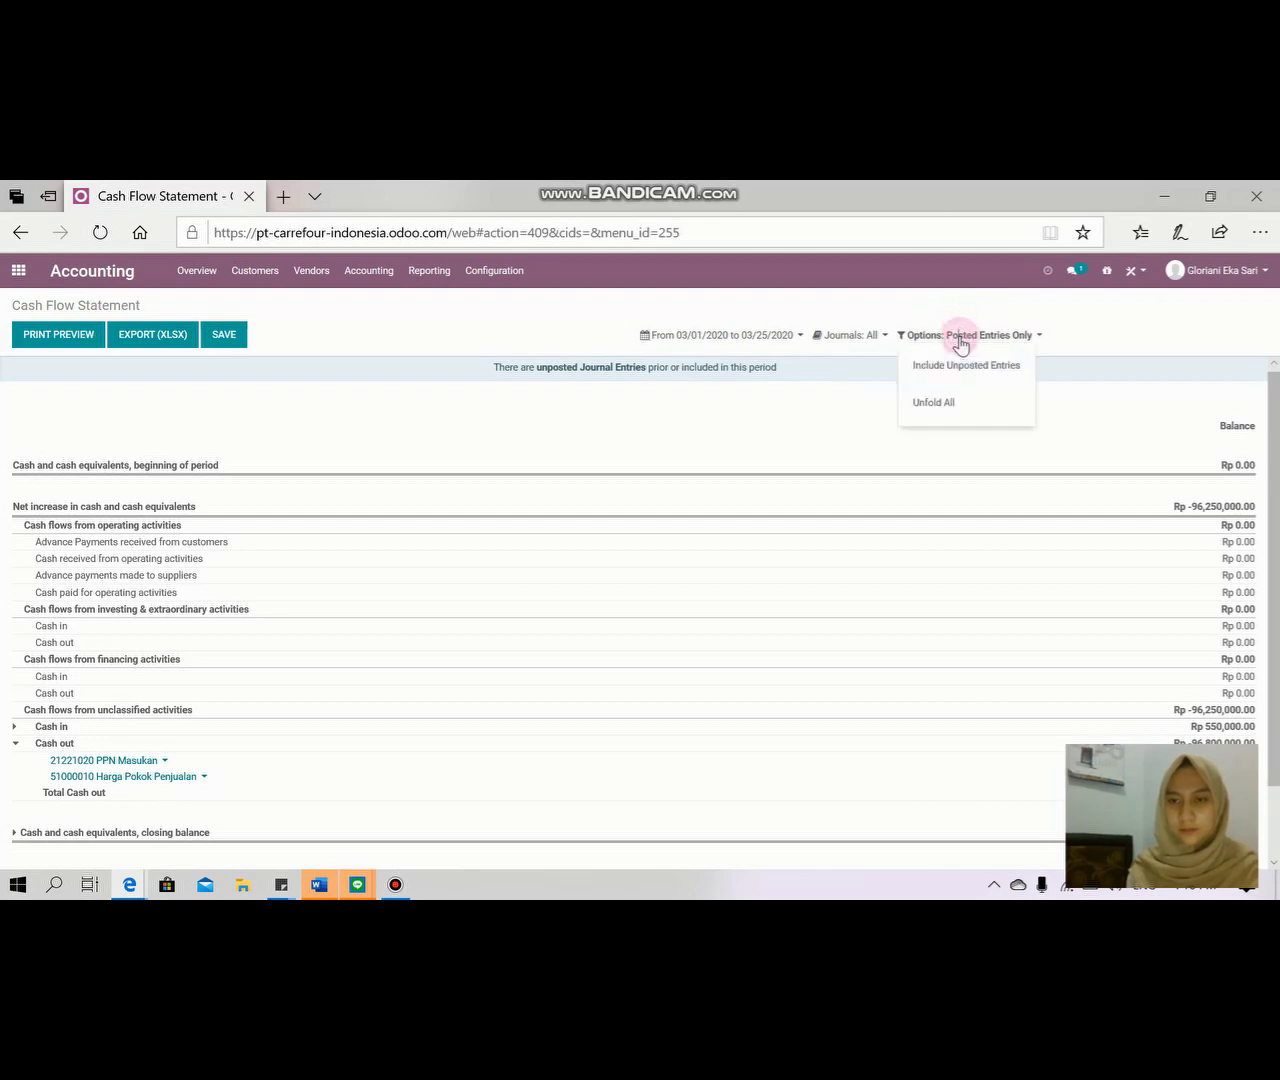
left_click(951, 304)
scroll(946, 540, "down", 2)
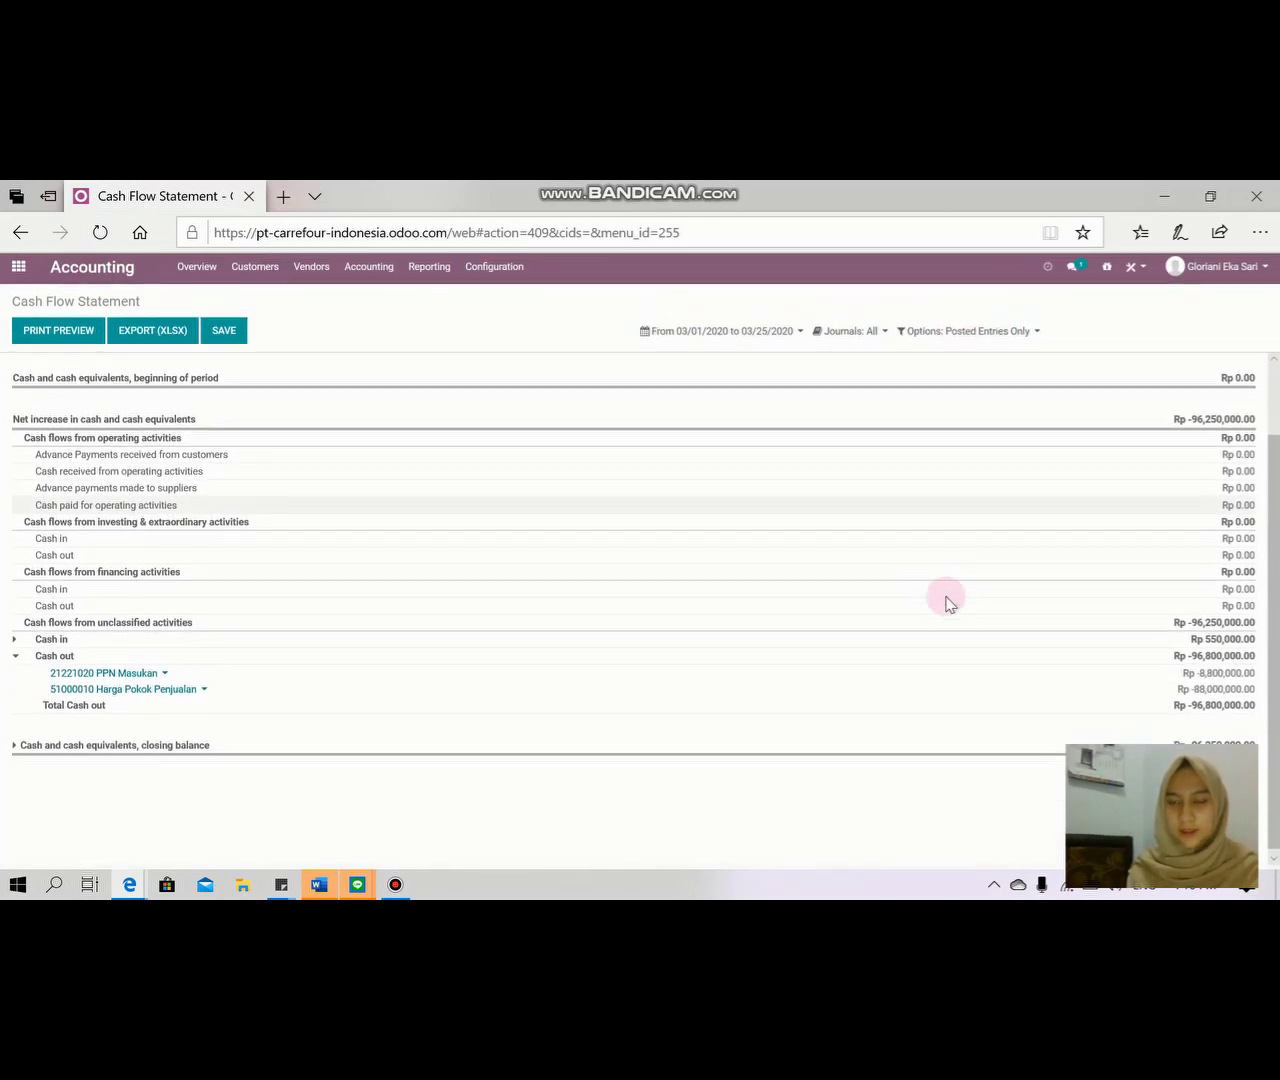
- Open the General Ledger report and expand the Bank and Piutang Usaha accounts to show their entries
left_click(430, 272)
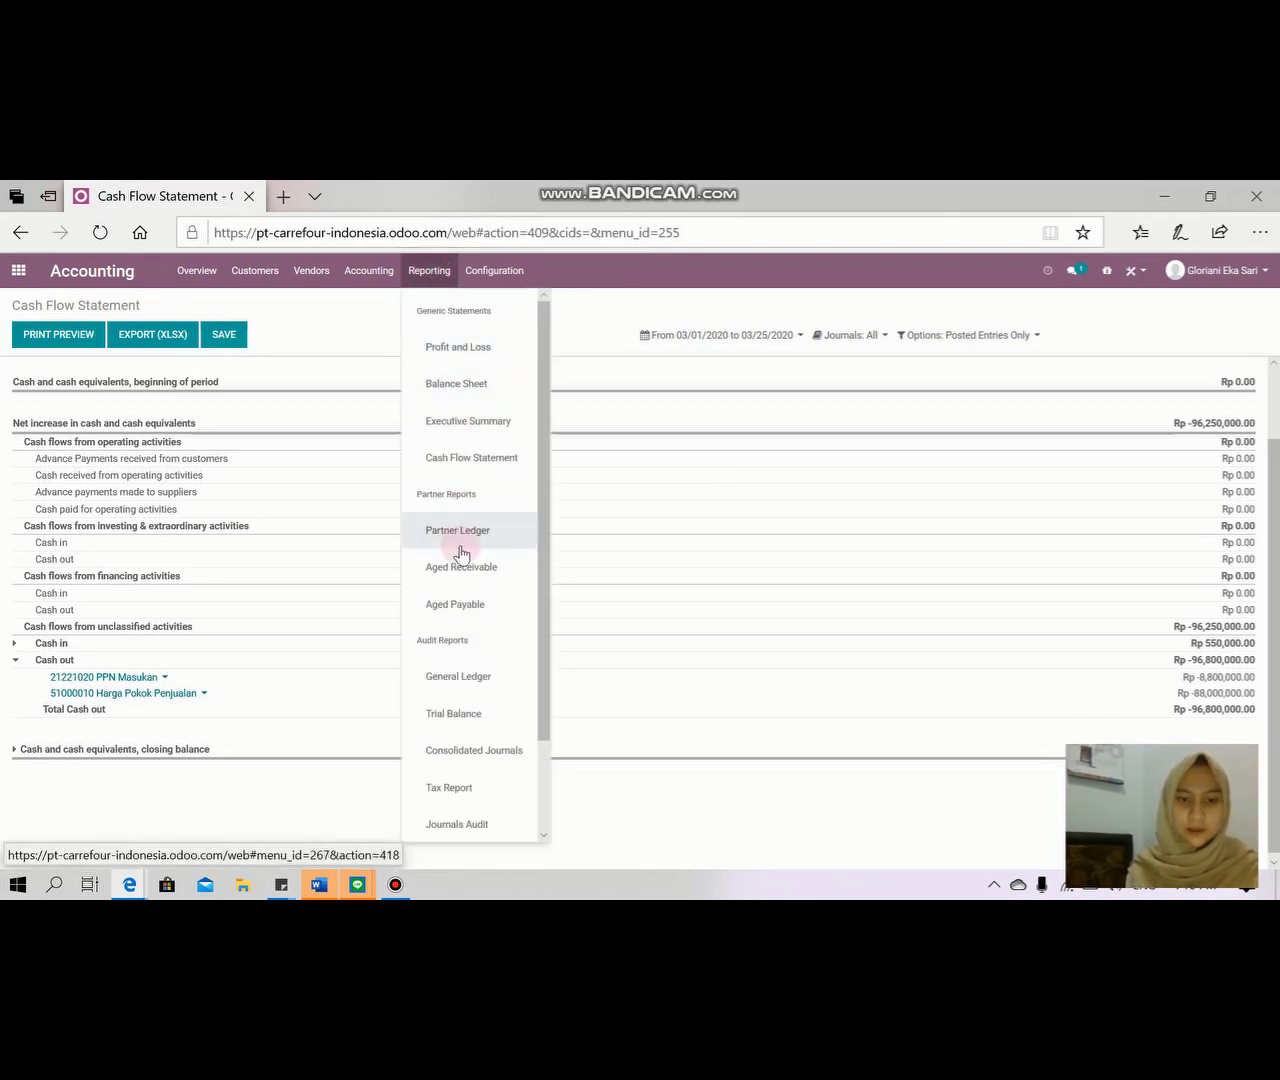
scroll(461, 553, "down", 2)
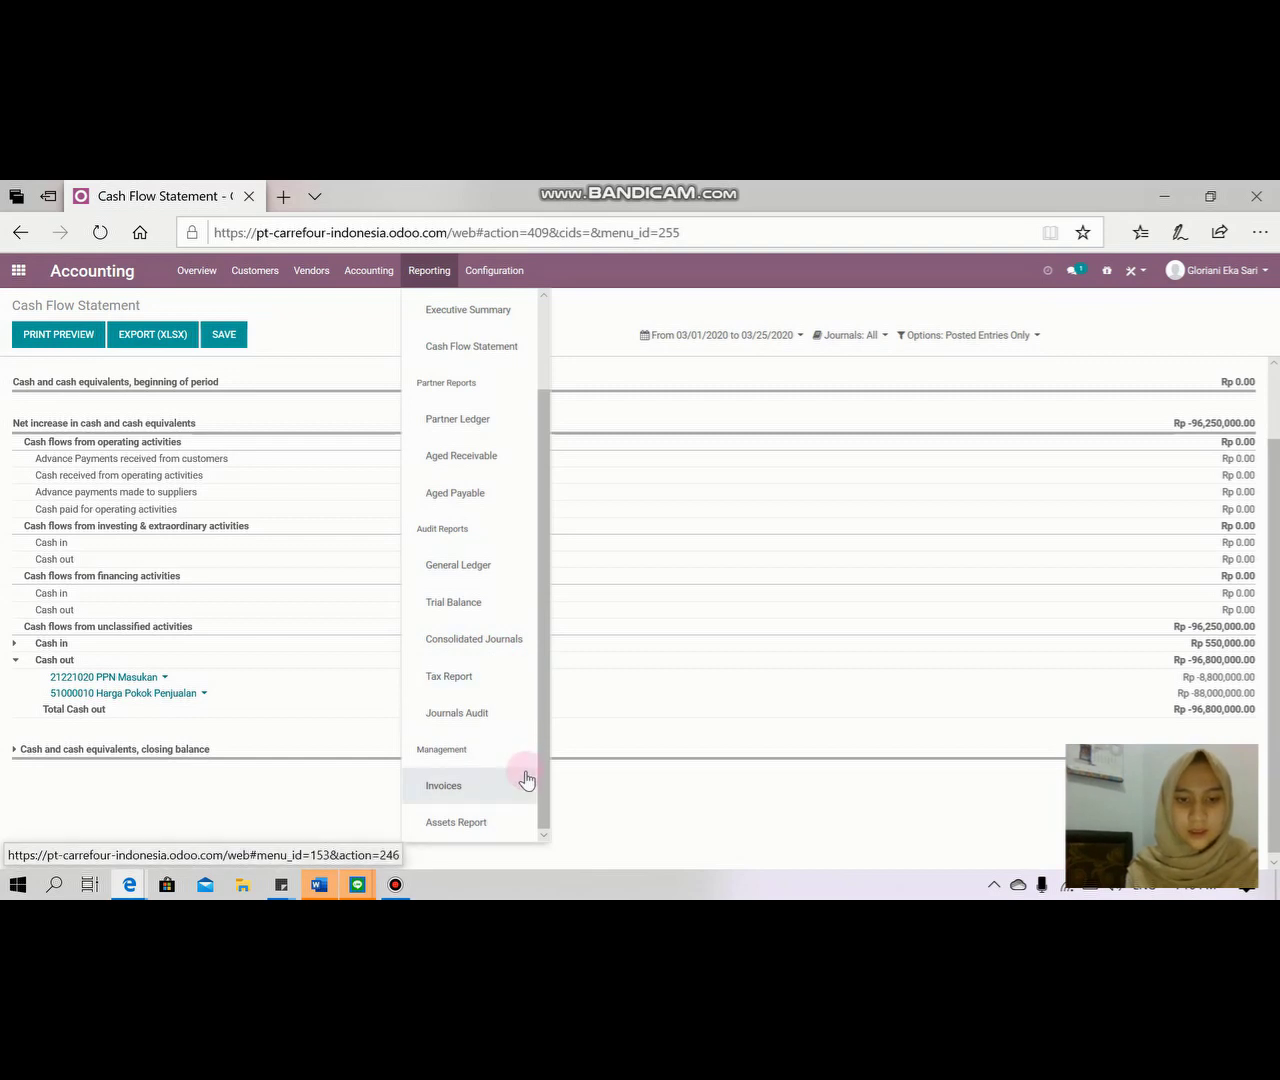
left_click(481, 584)
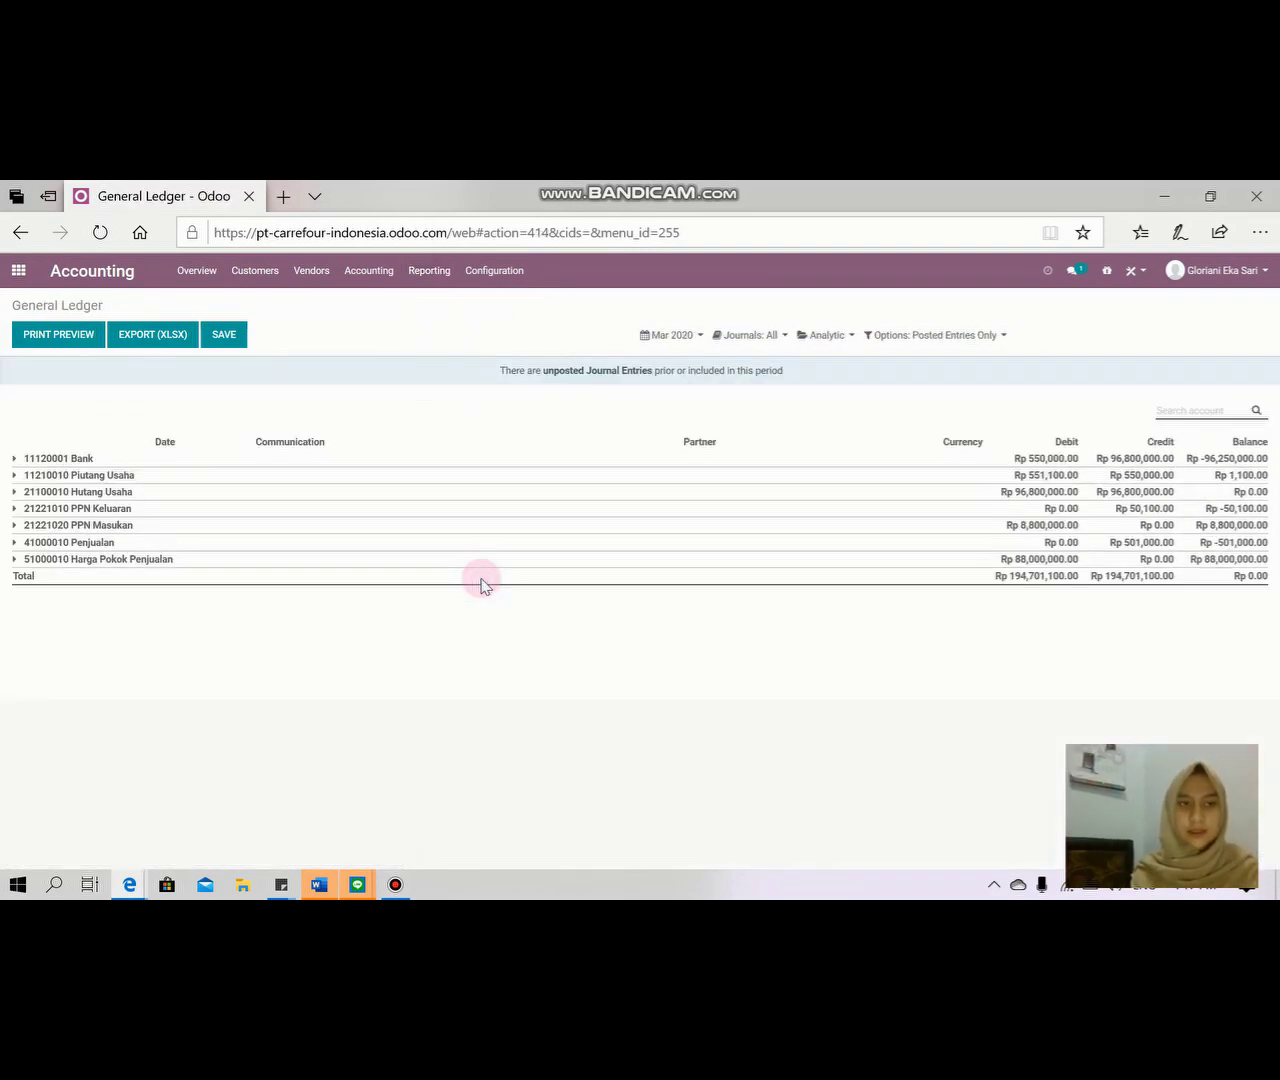
left_click(14, 460)
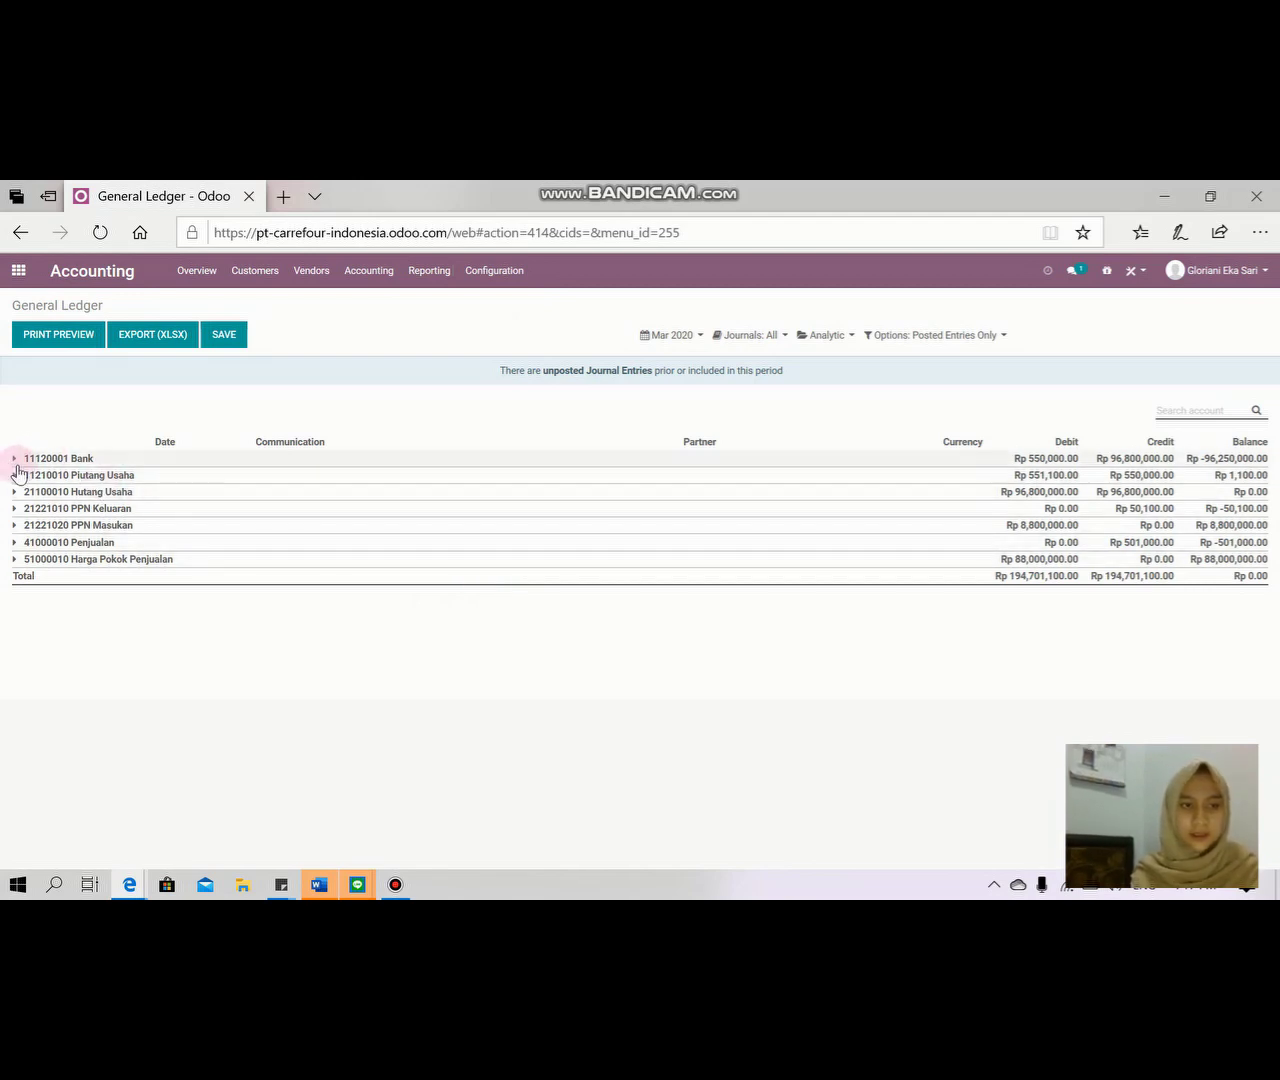
left_click(17, 460)
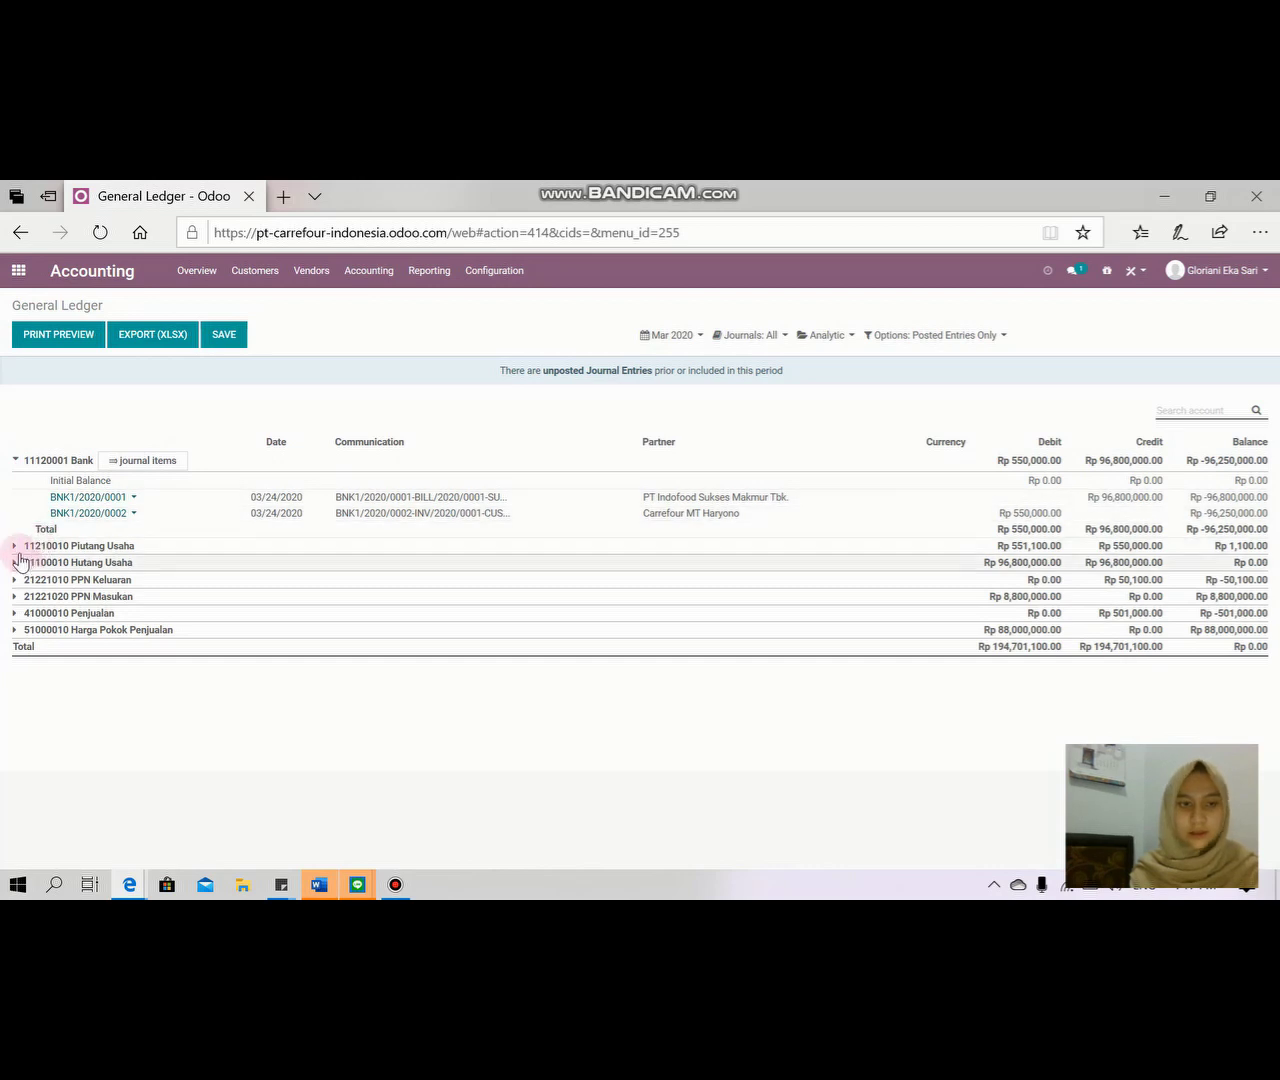
left_click(14, 548)
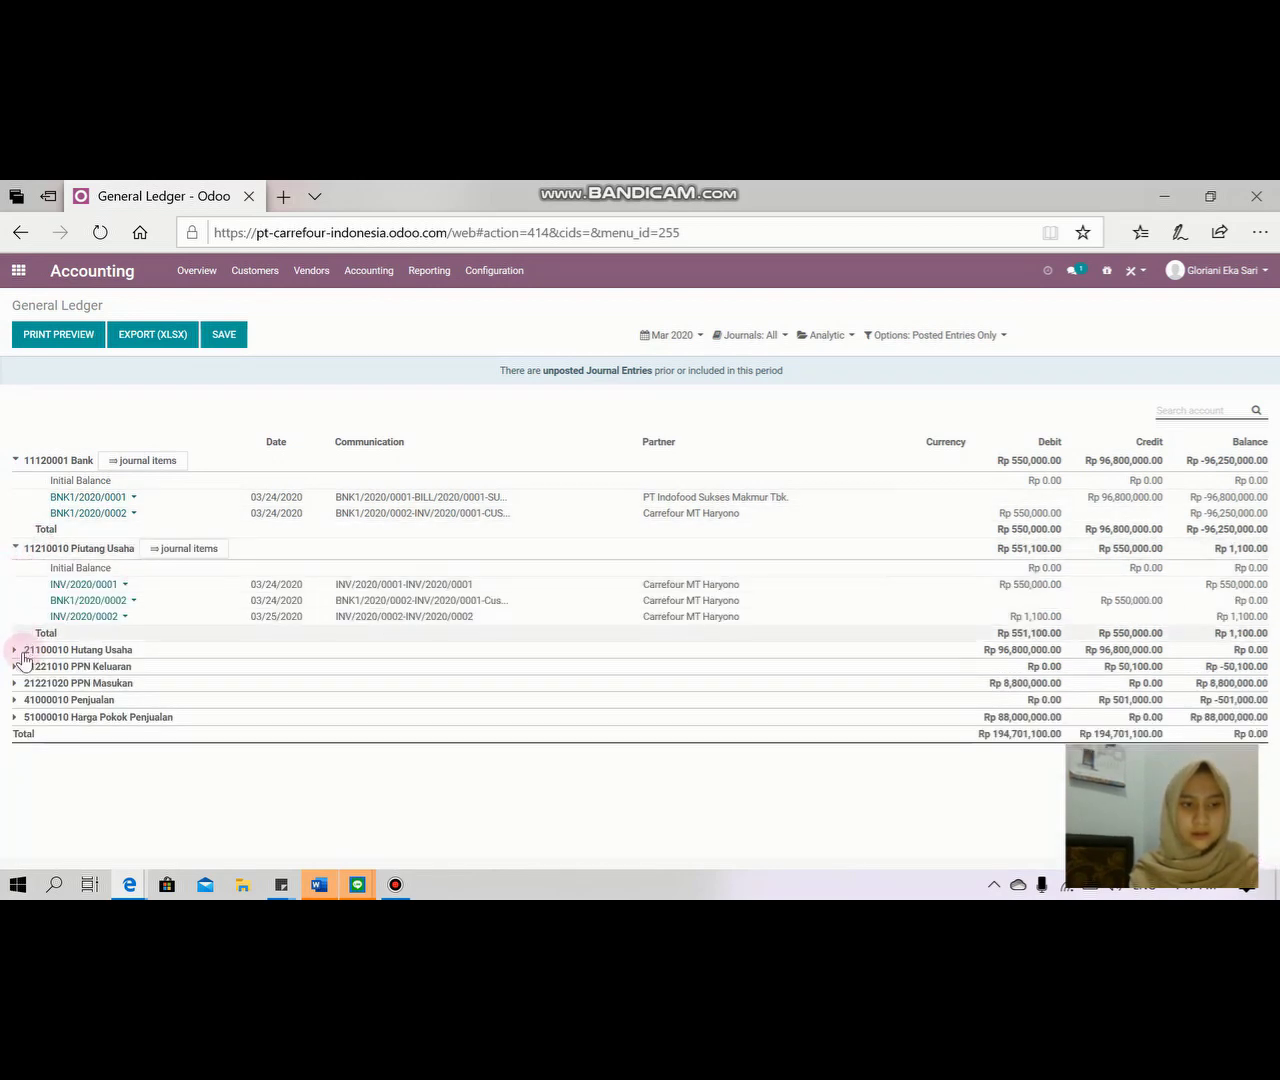
- Expand the Hutang Usaha, PPN Keluaran, PPN Masukan, Penjualan and Harga Pokok Penjualan accounts in the General Ledger to review their entries
left_click(15, 649)
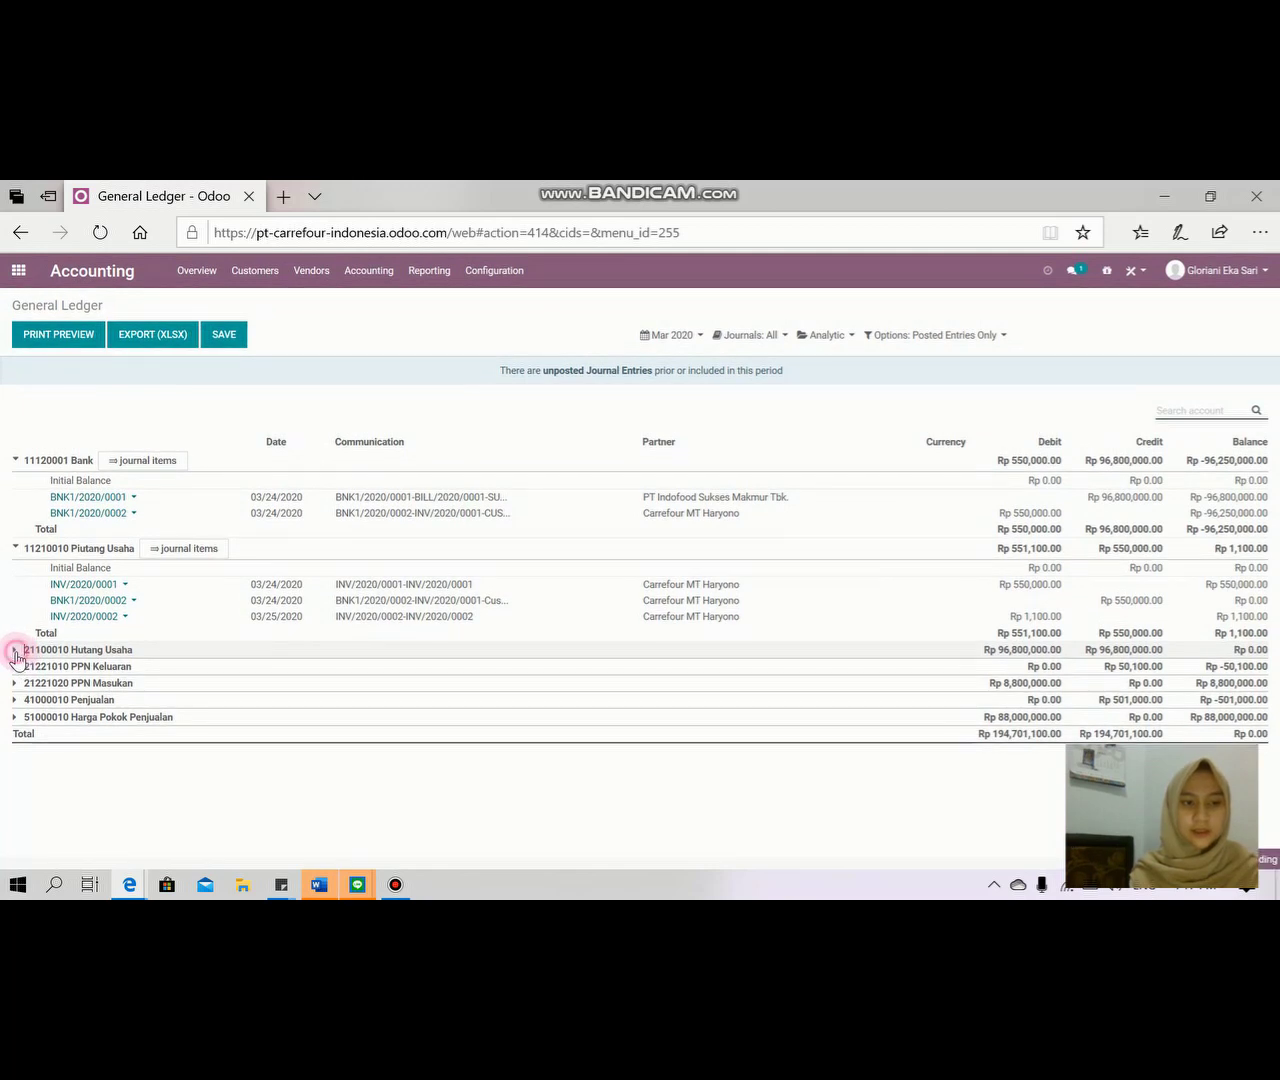
scroll(15, 680, "down", 1)
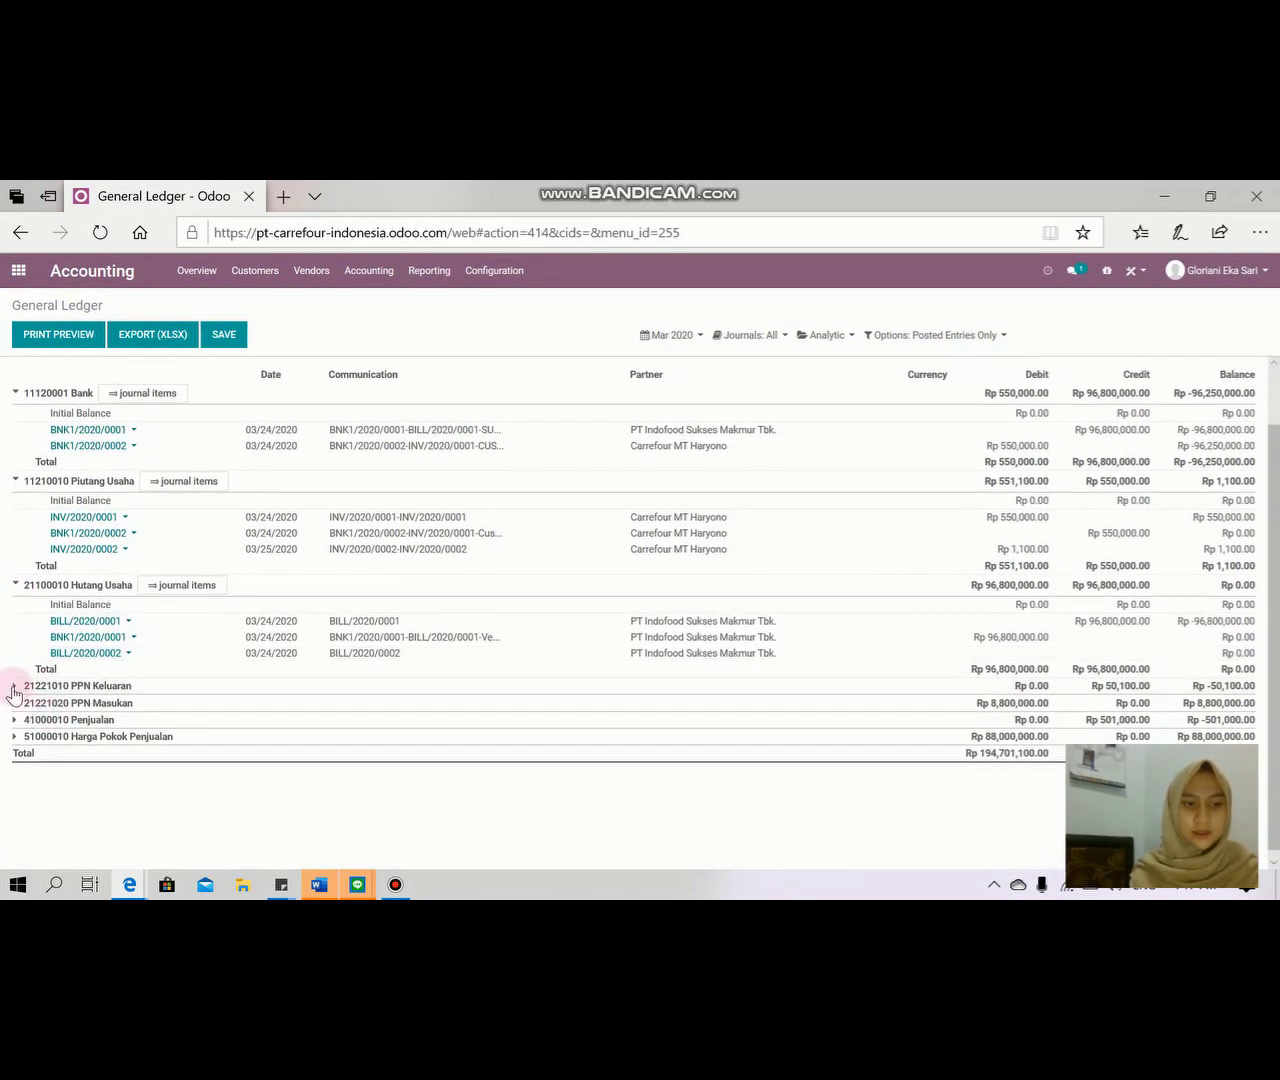
left_click(14, 686)
scroll(18, 694, "down", 1)
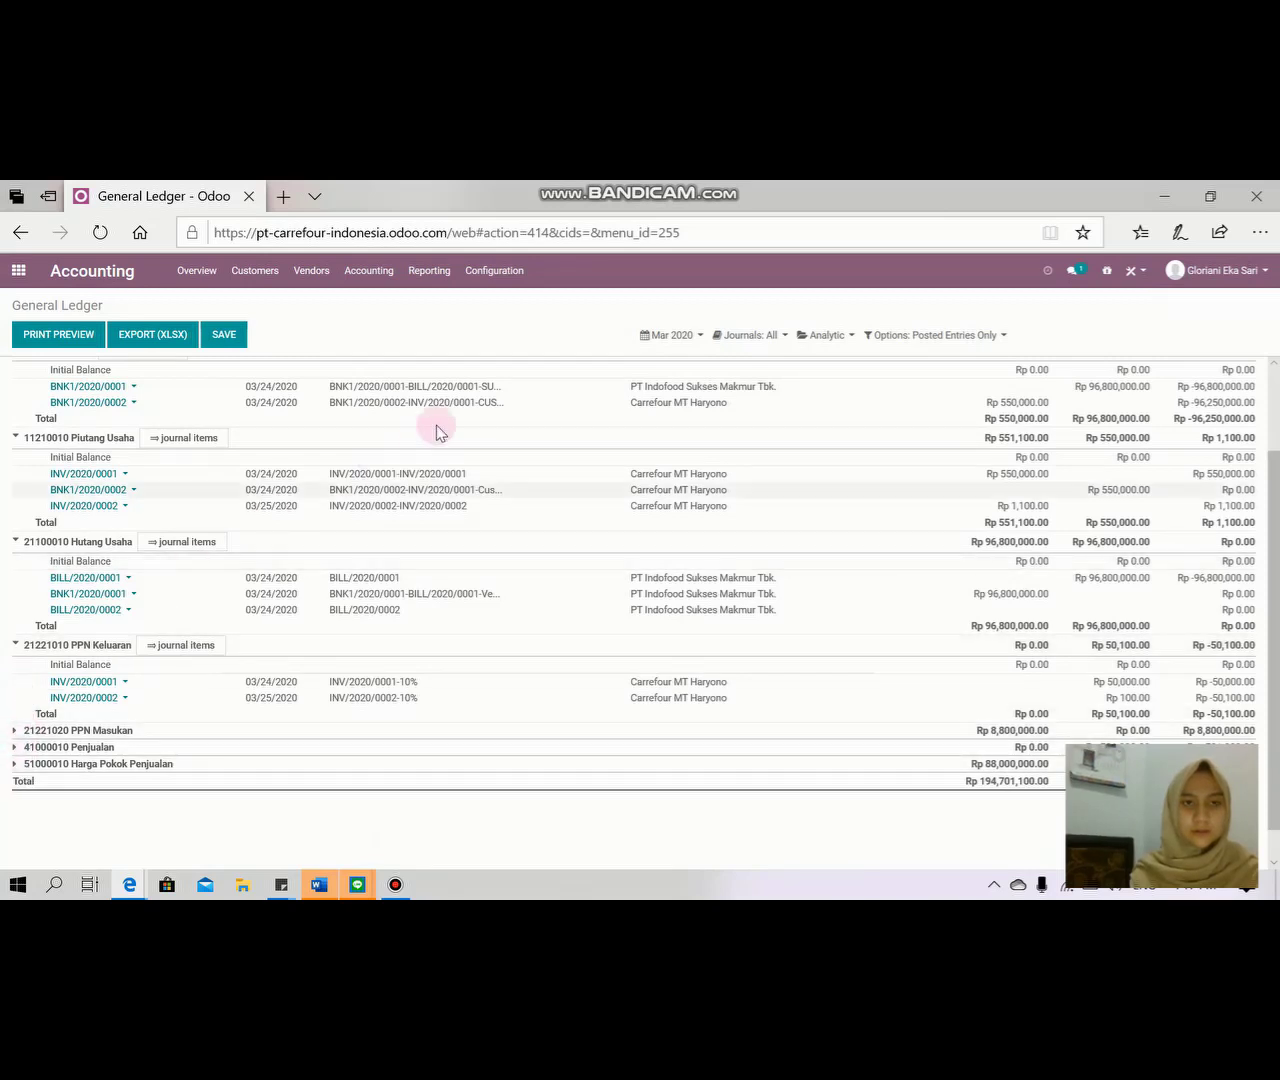
left_click(14, 731)
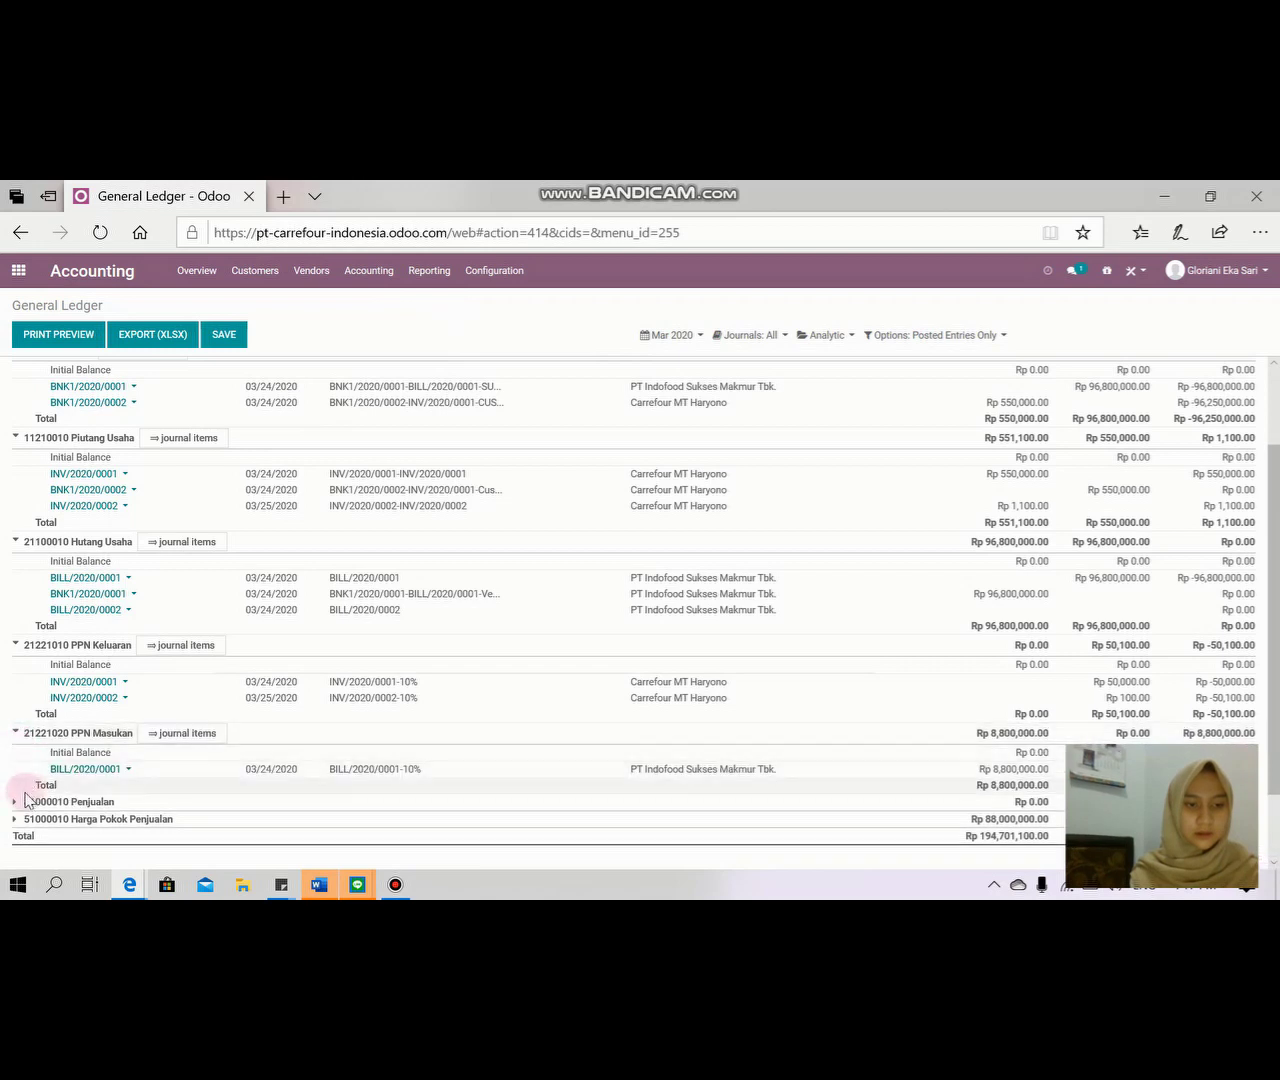
left_click(18, 801)
scroll(24, 824, "down", 1)
scroll(24, 824, "down", 2)
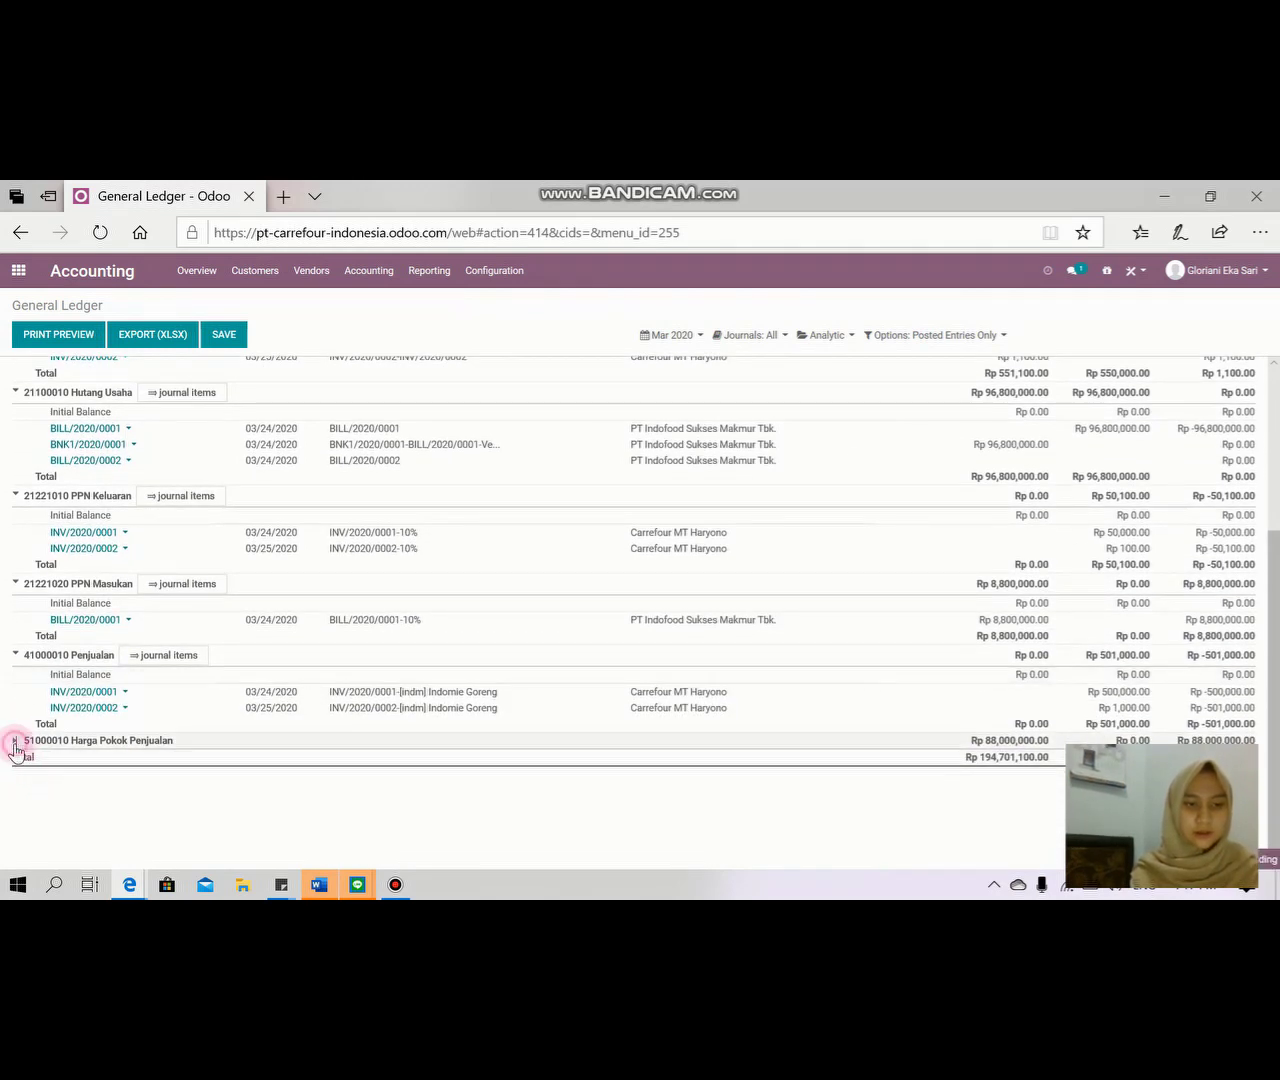
left_click(14, 741)
scroll(14, 749, "up", 5)
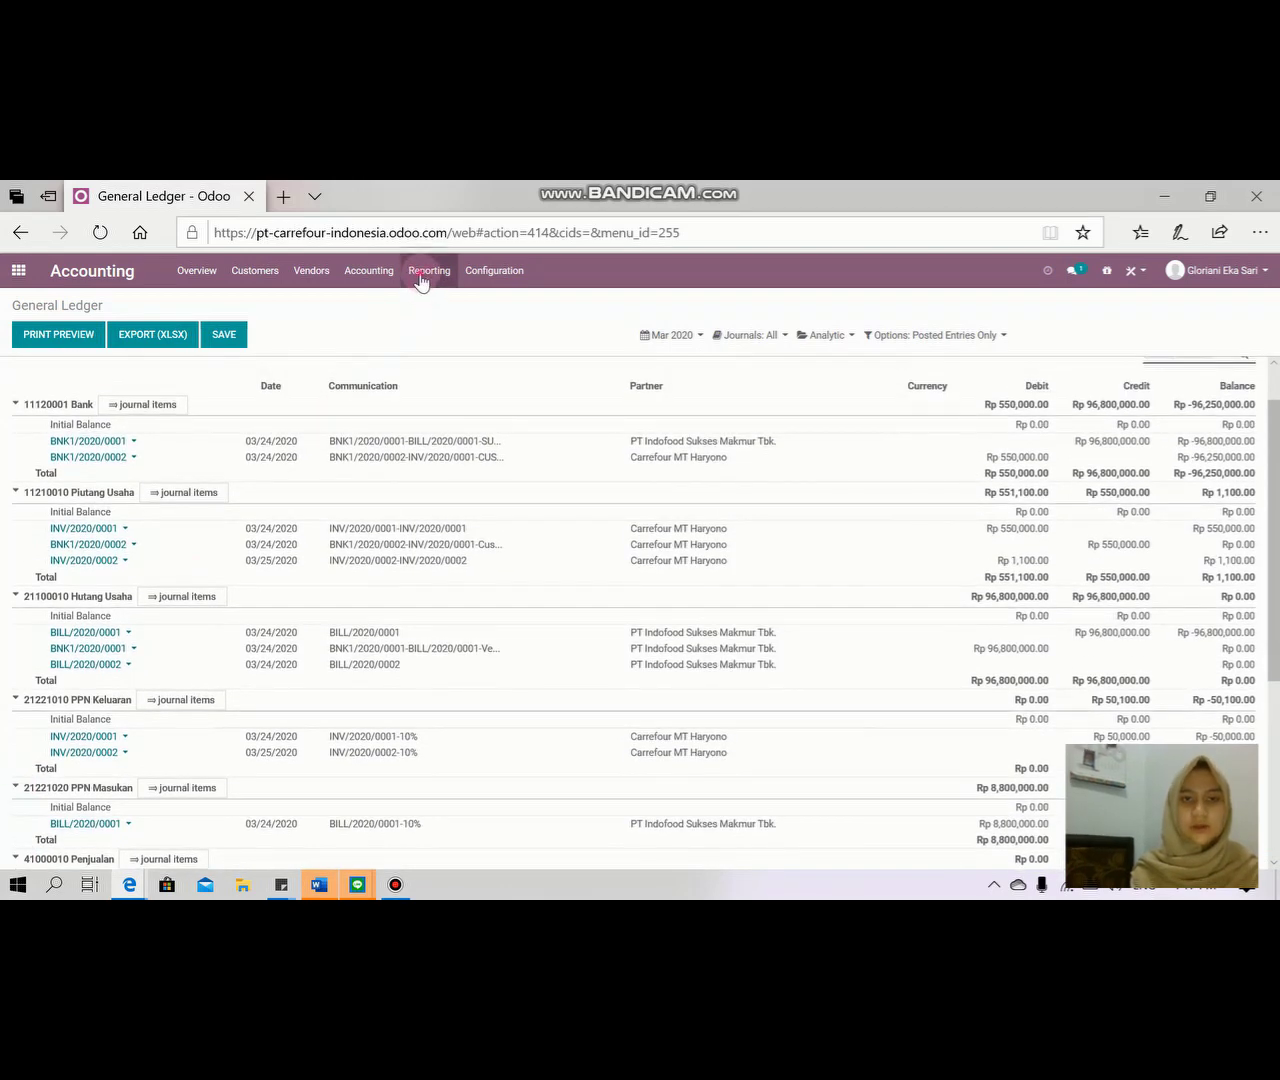
- Open the management Invoices report and group the invoice analysis by Partner
left_click(420, 274)
scroll(529, 739, "down", 1)
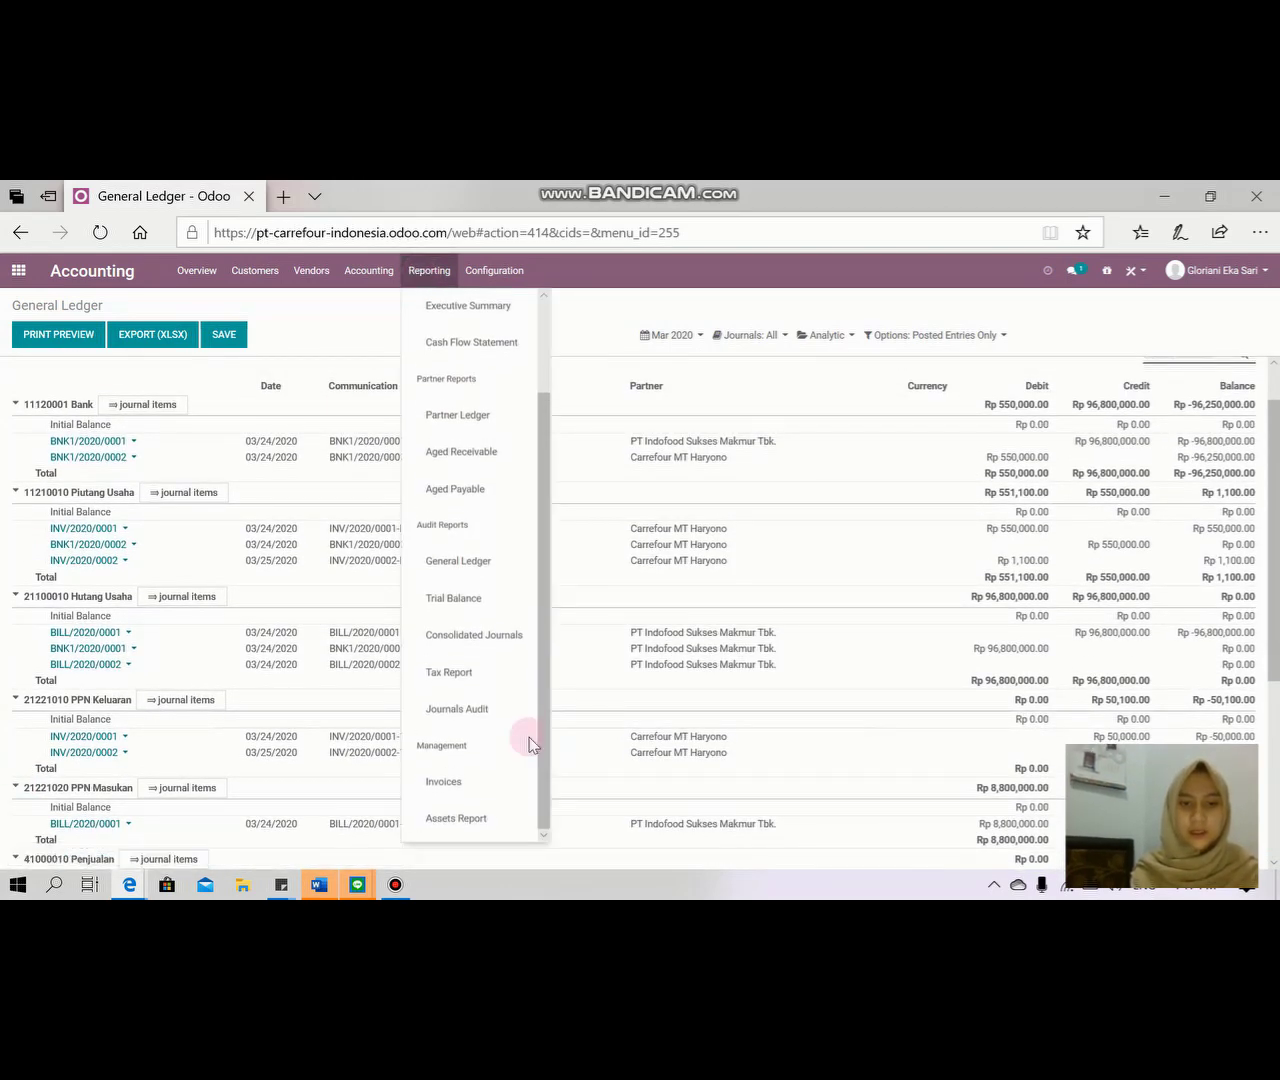
scroll(529, 741, "up", 1)
left_click(462, 790)
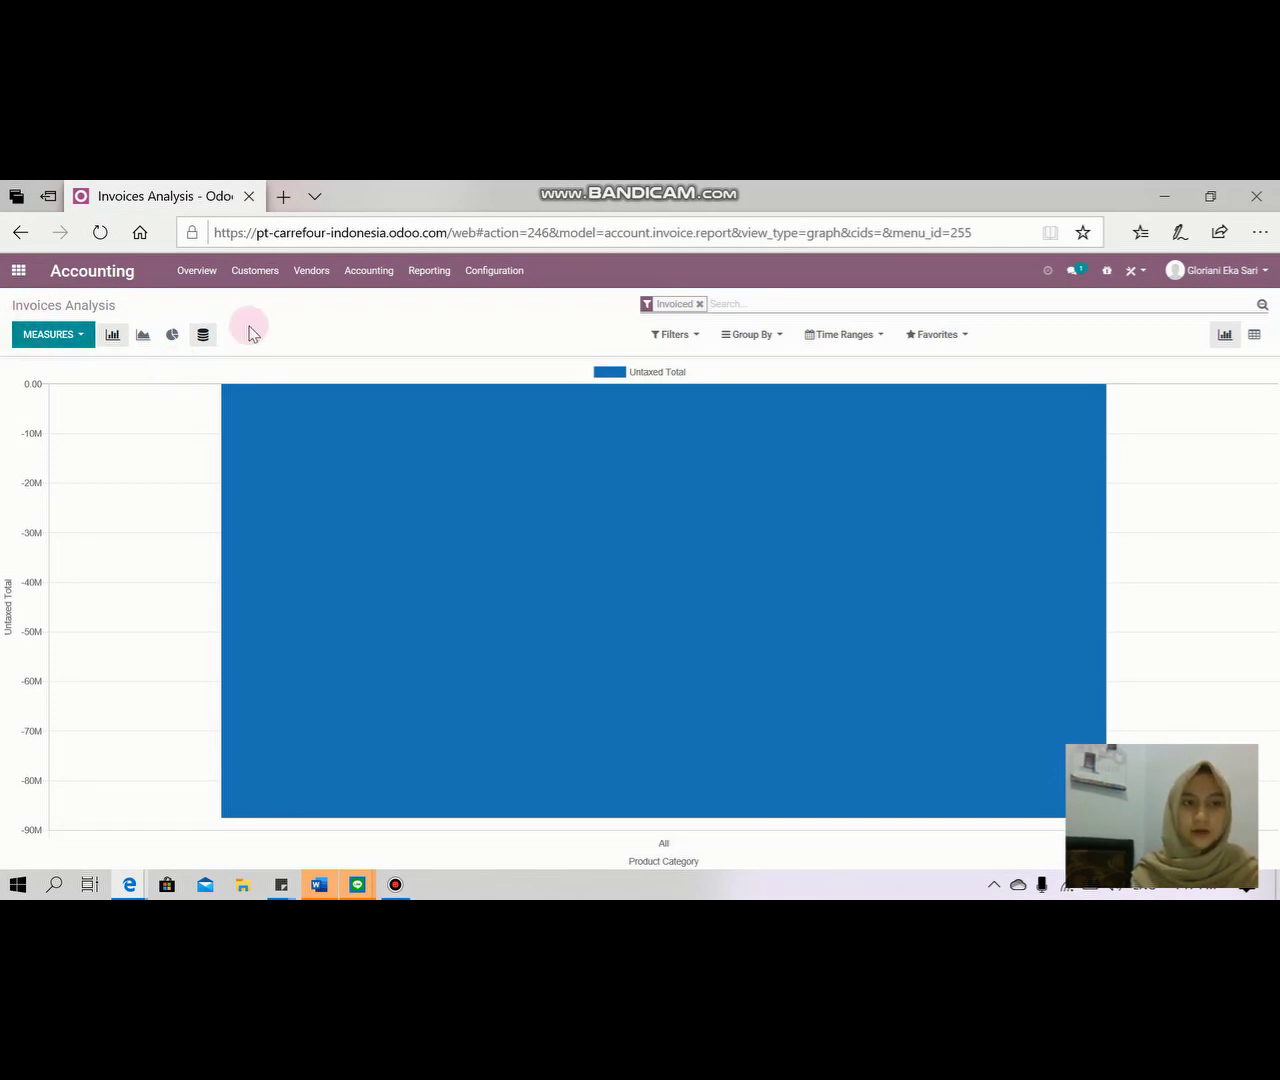
mouse_move(435, 418)
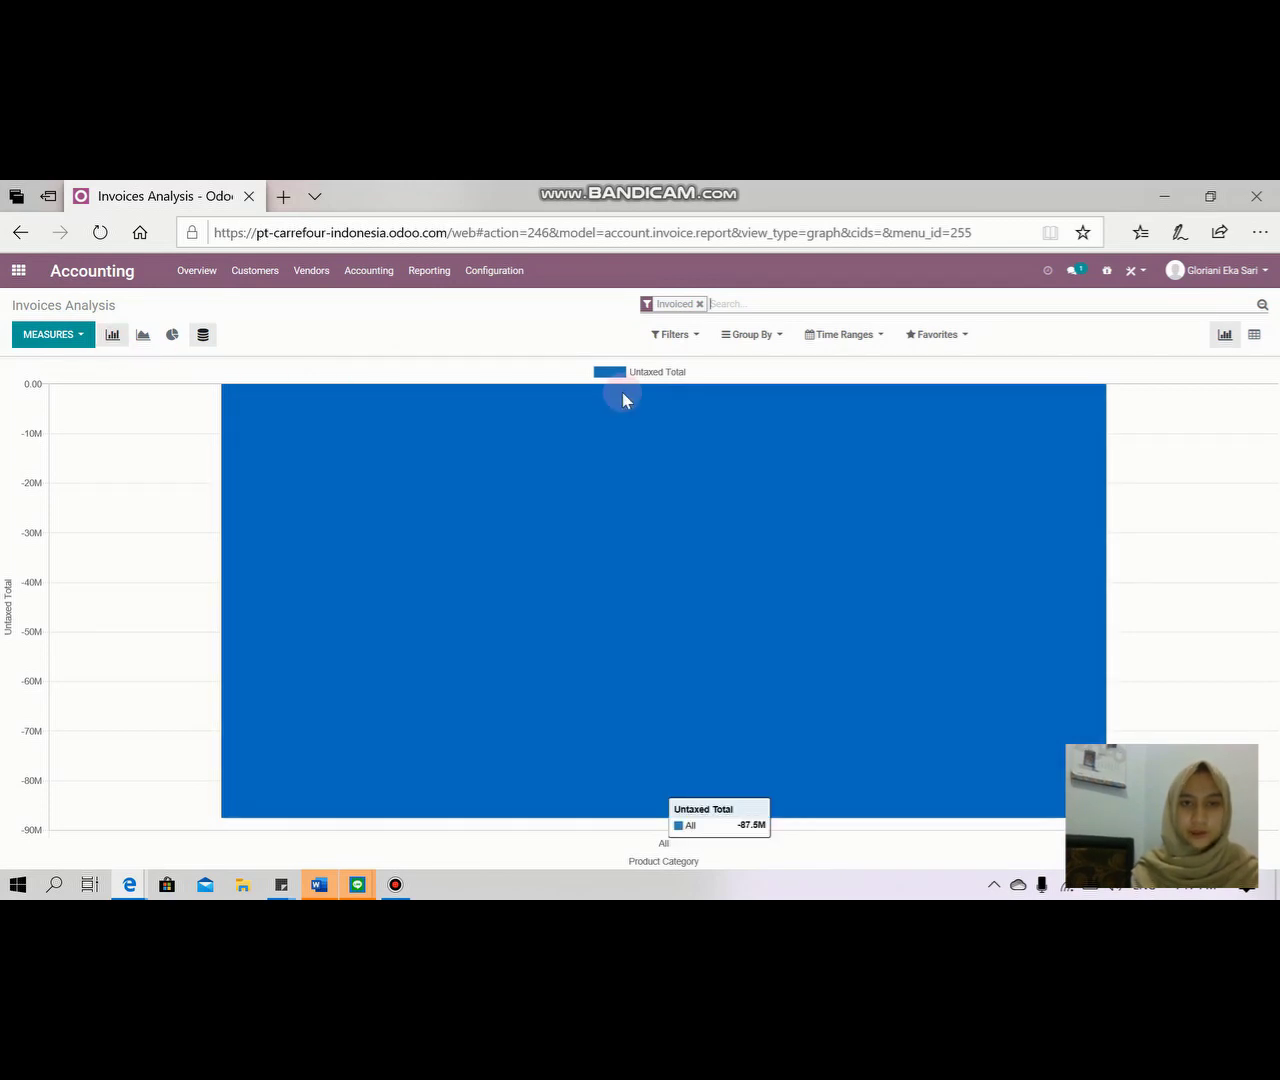
left_click(748, 336)
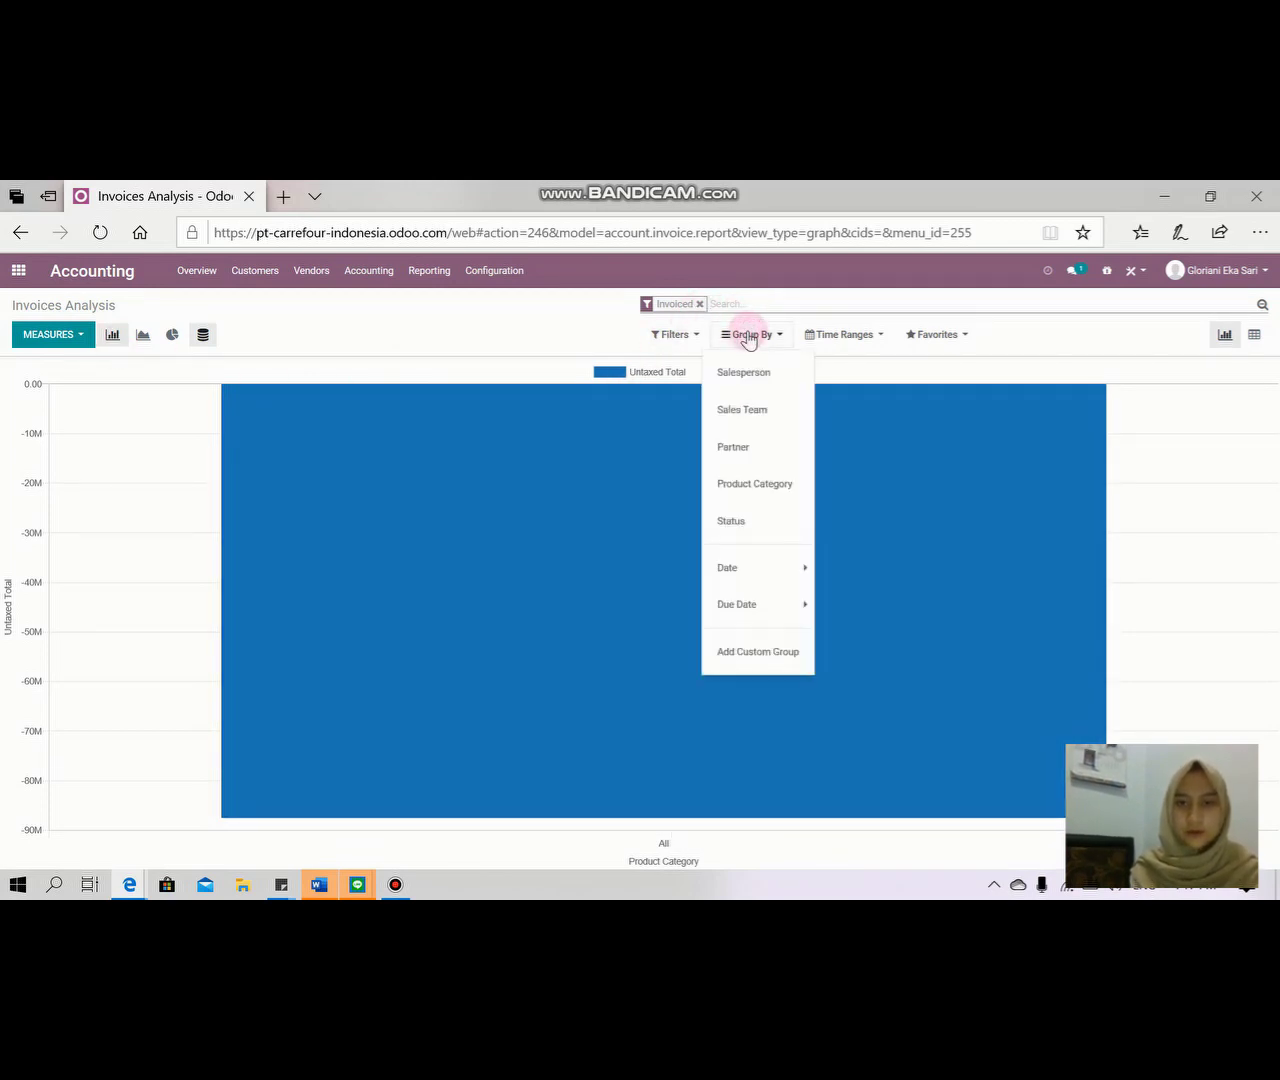
left_click(764, 465)
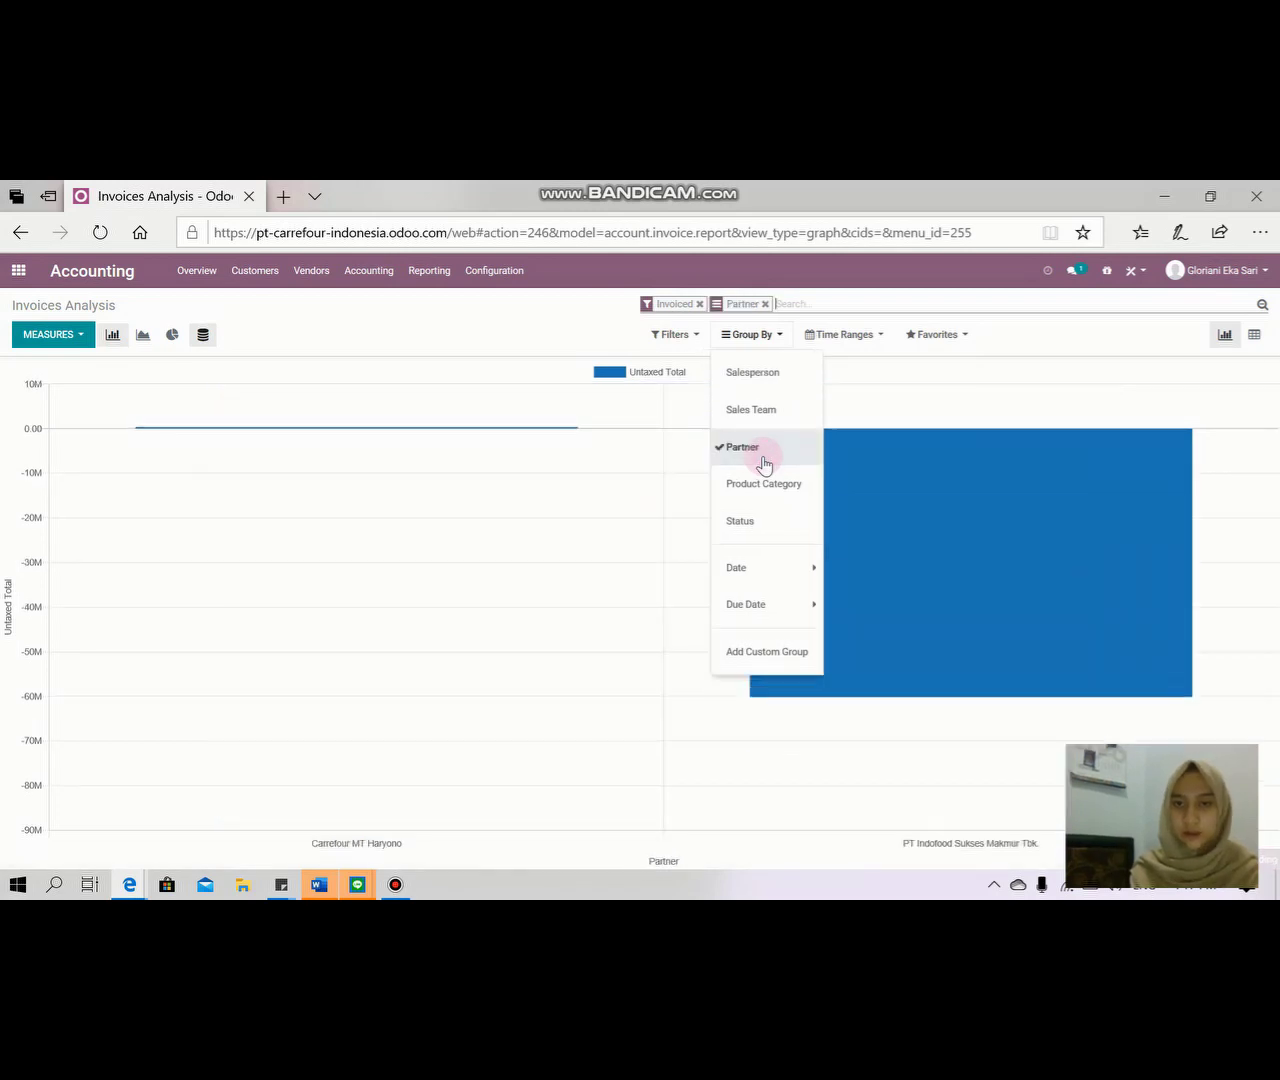
- Set the invoice analysis measure to Average Price and display it as a line chart
left_click(86, 342)
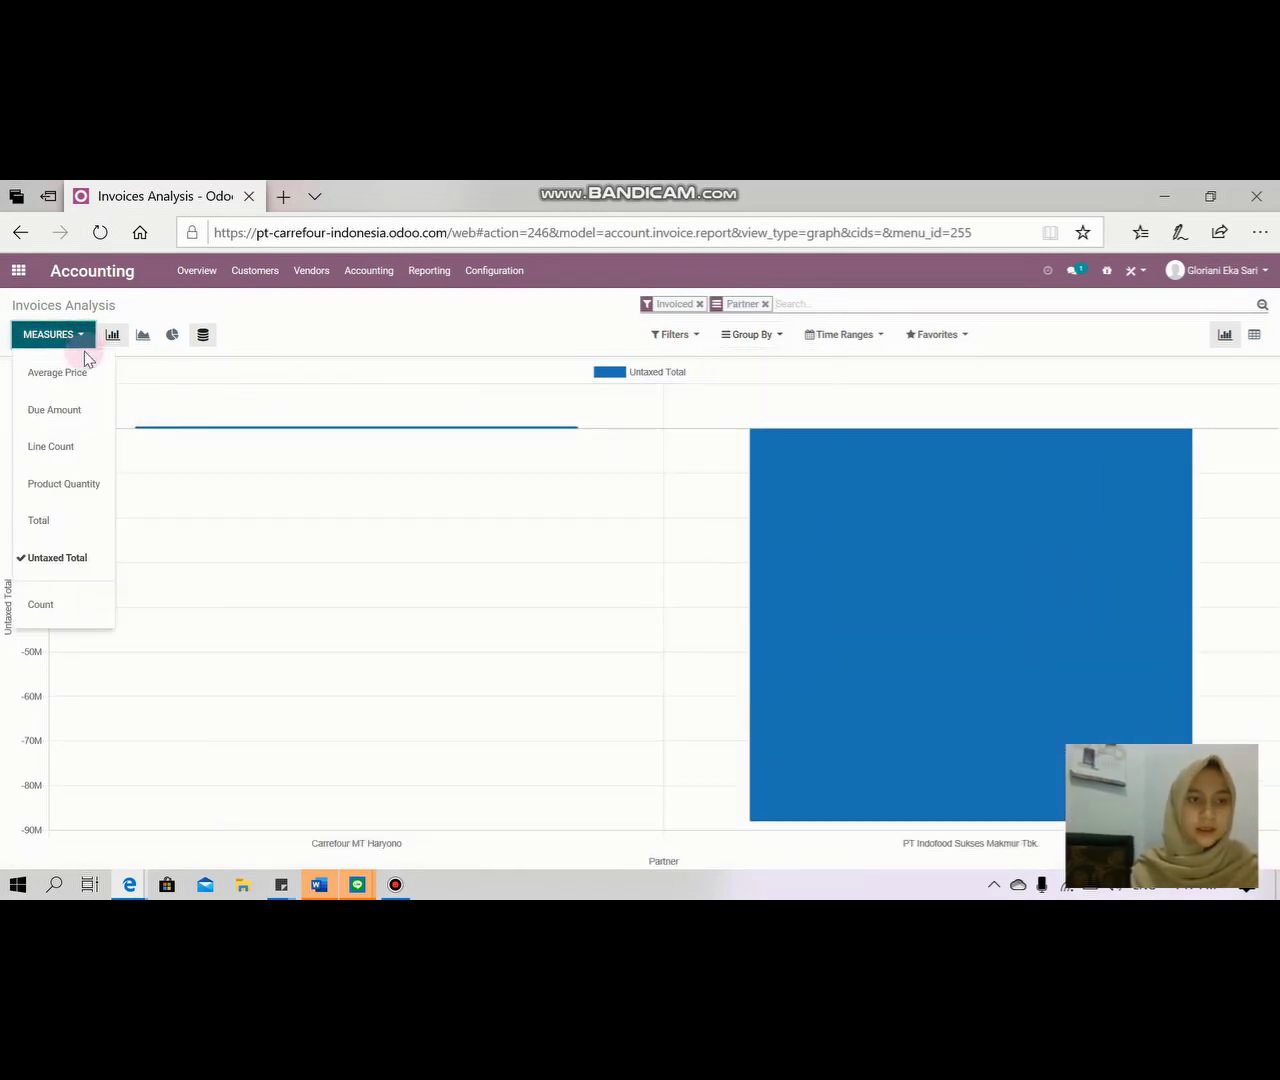
left_click(82, 380)
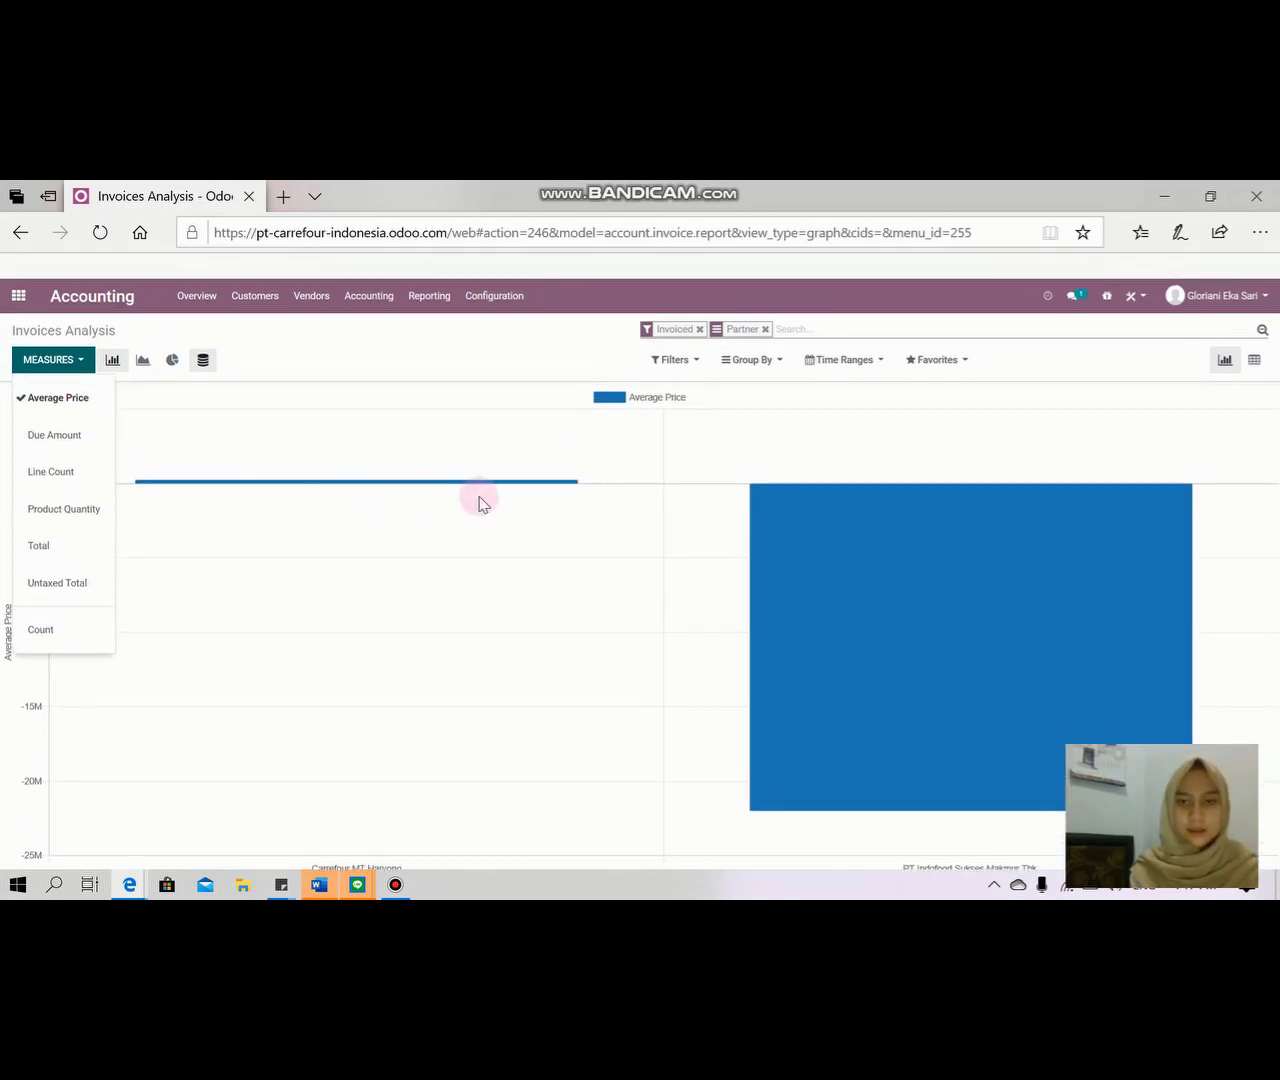
left_click(280, 345)
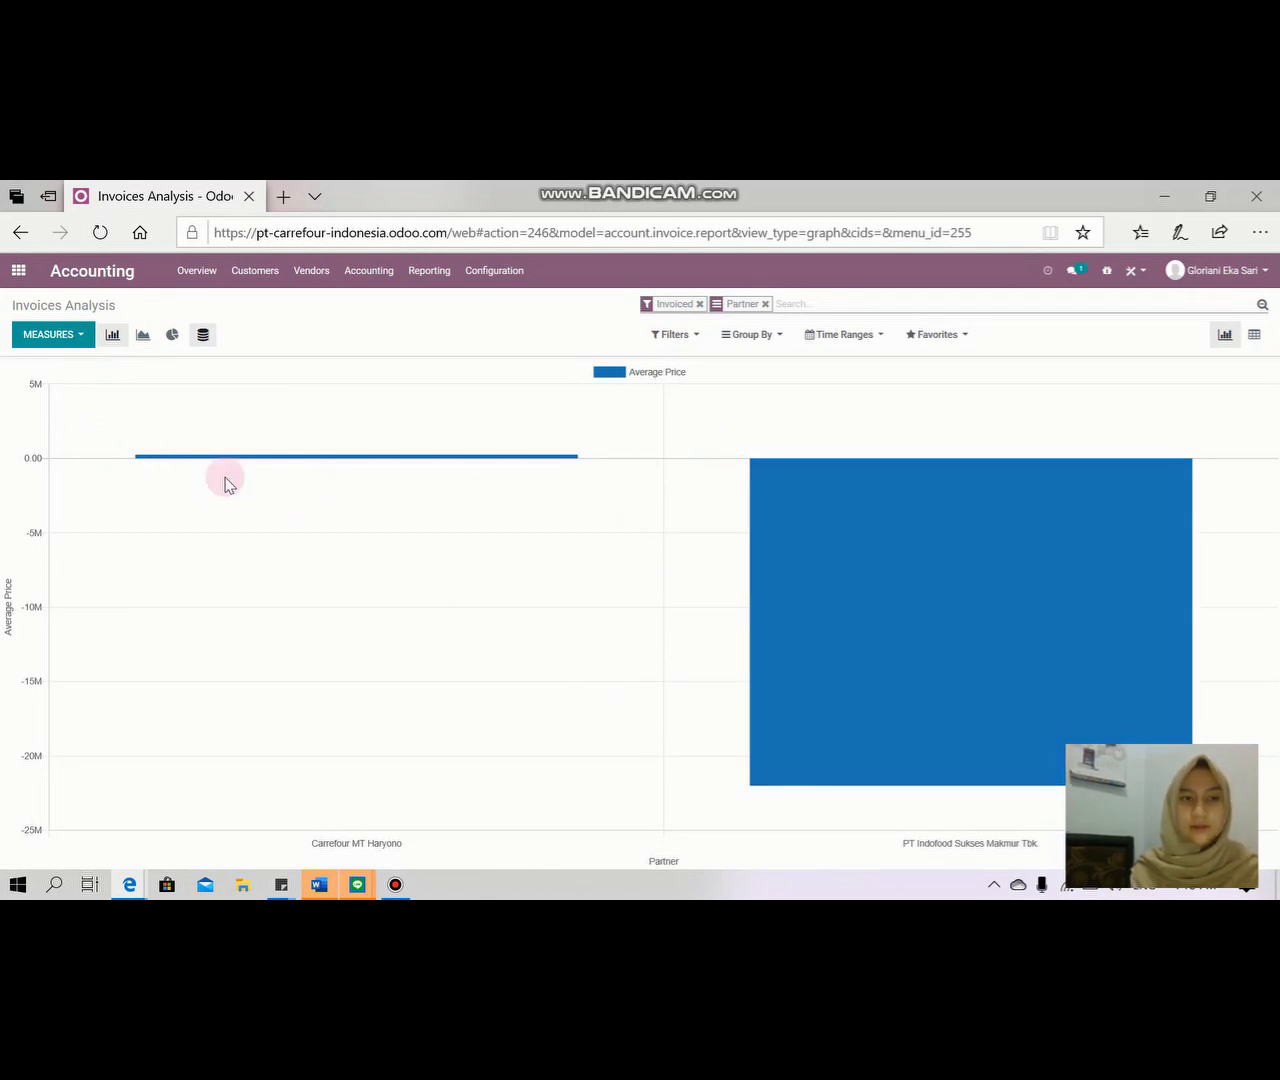
left_click(149, 345)
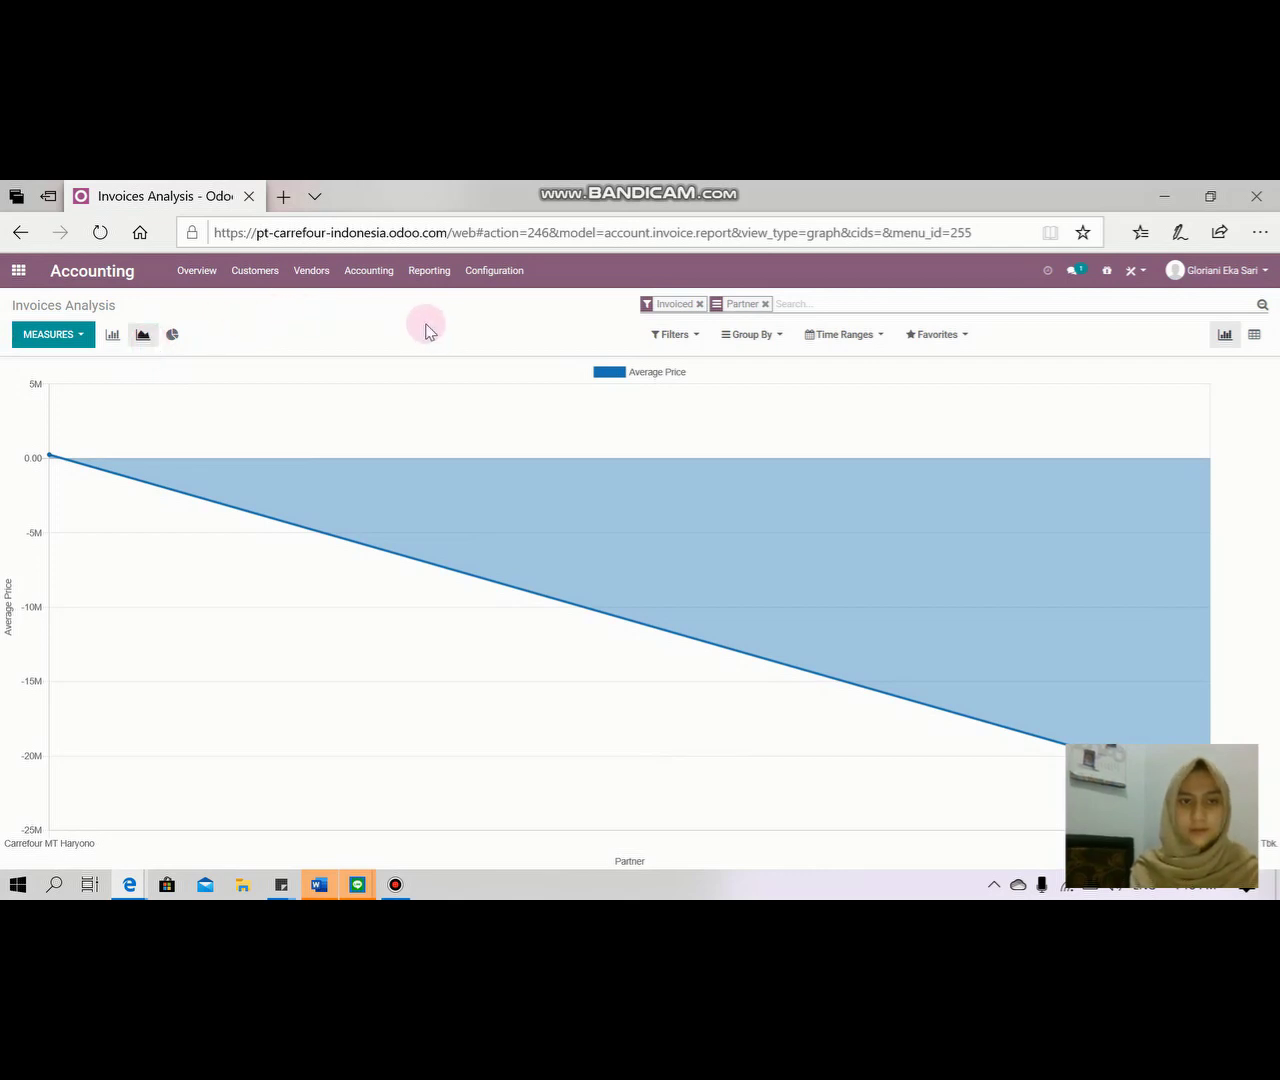
scroll(307, 467, "down", 1)
scroll(309, 471, "up", 1)
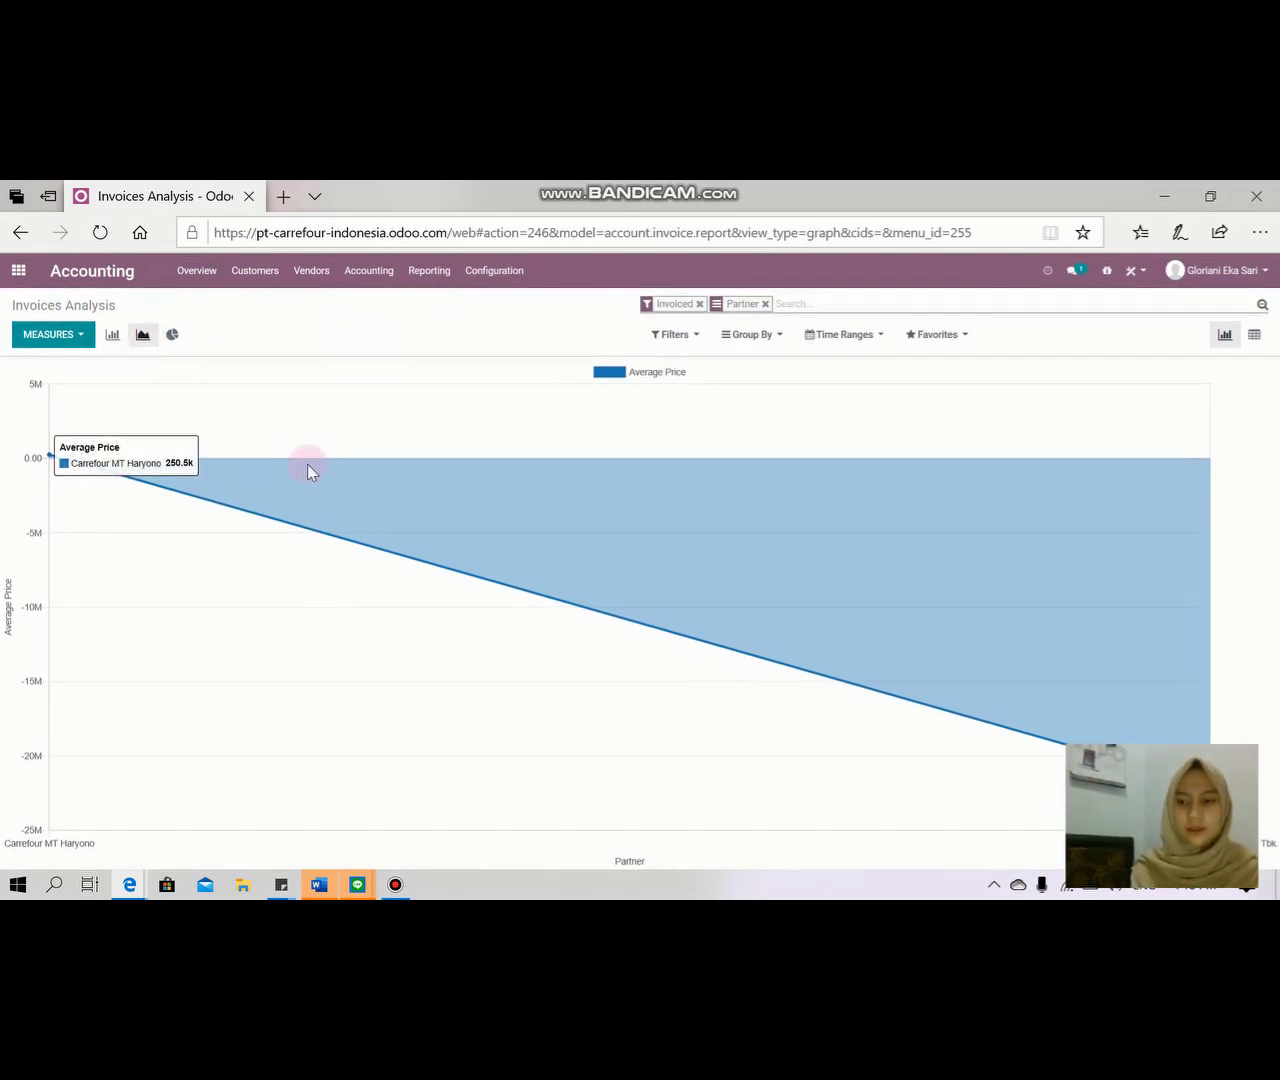
- Open the Partner Ledger report and expand the entries of Carrefour MT Haryono and PT Indofood Sukses Makmur Tbk
left_click(433, 276)
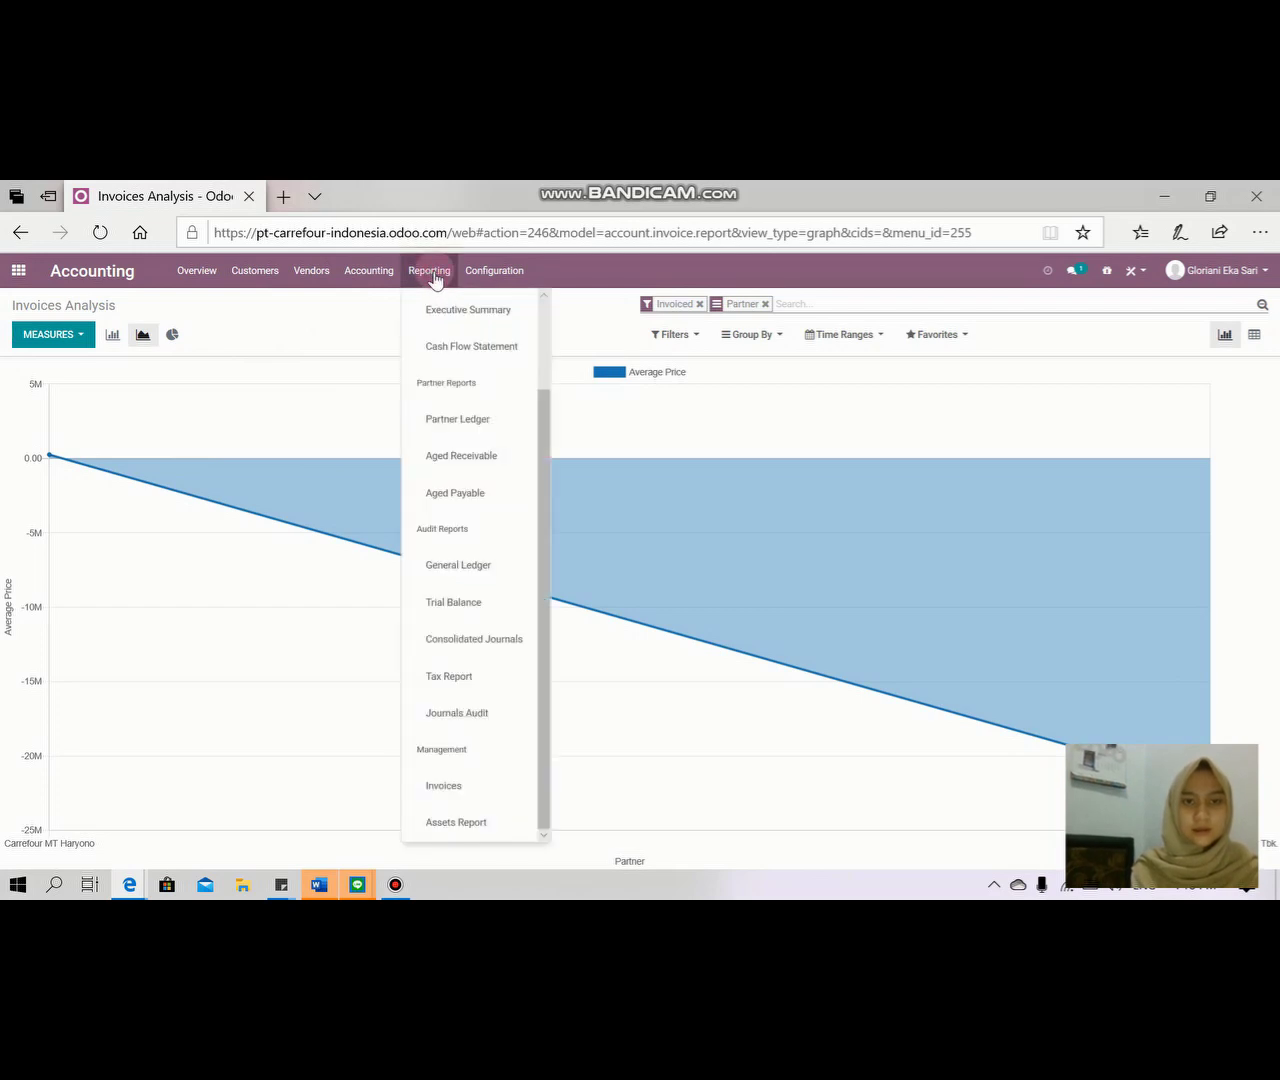
left_click(497, 428)
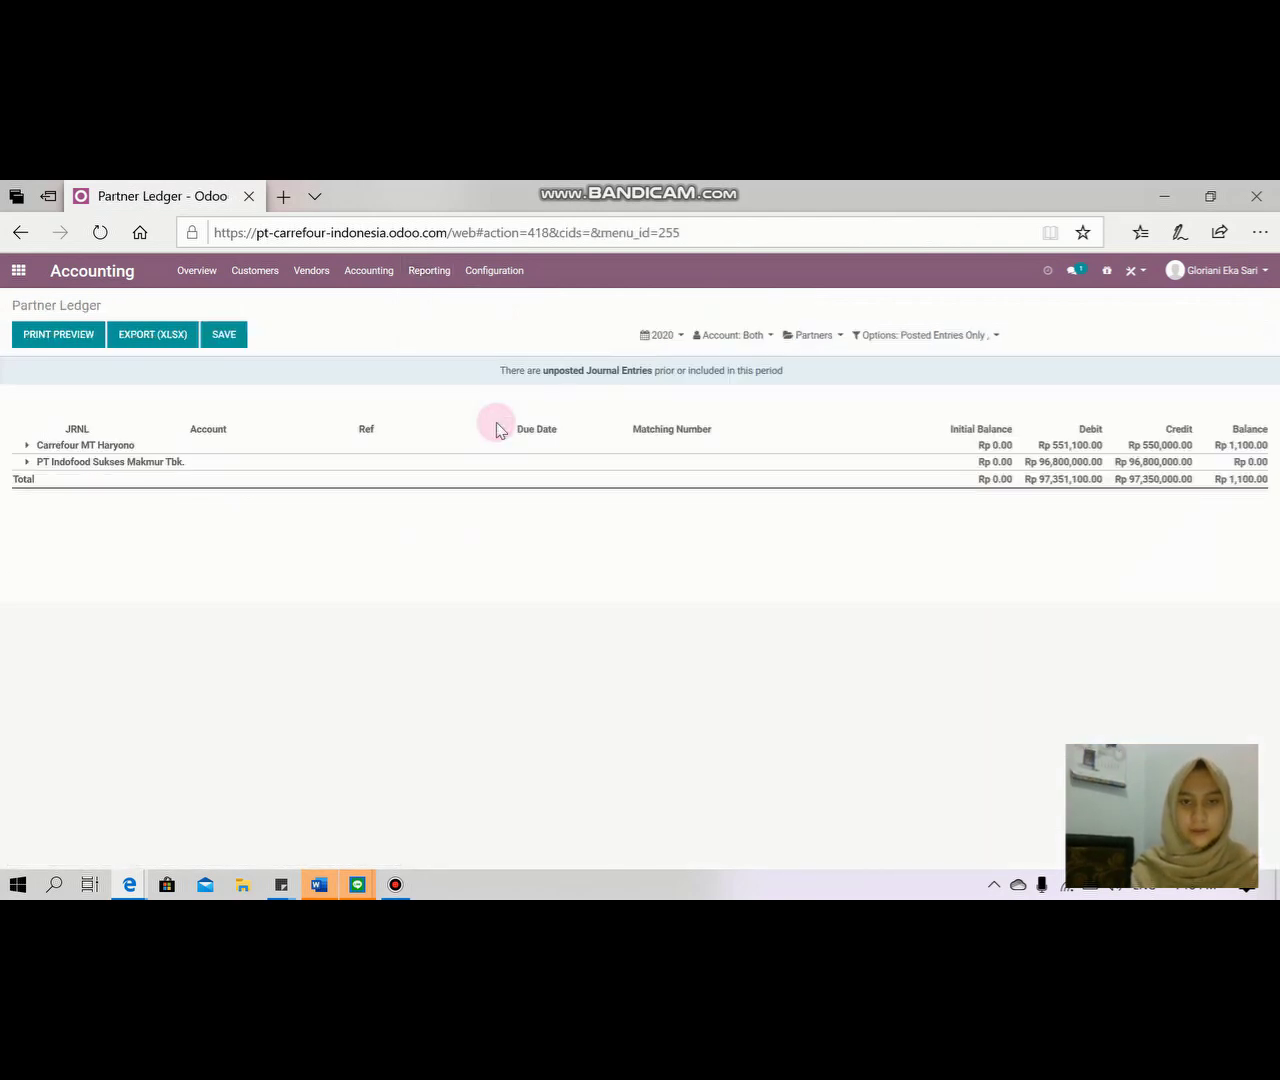
left_click(28, 445)
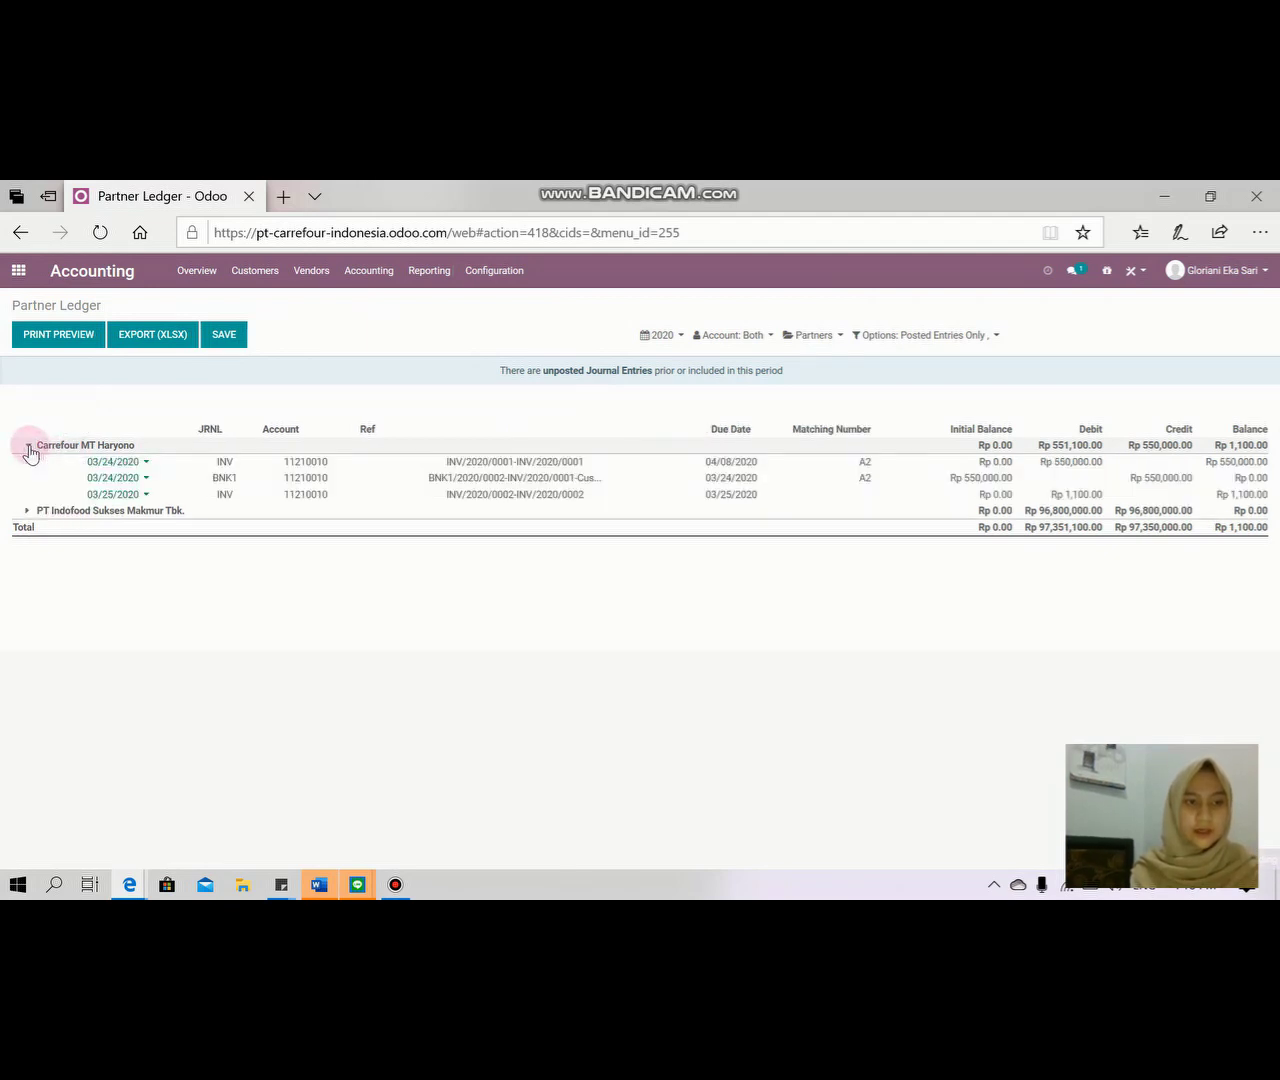
left_click(25, 512)
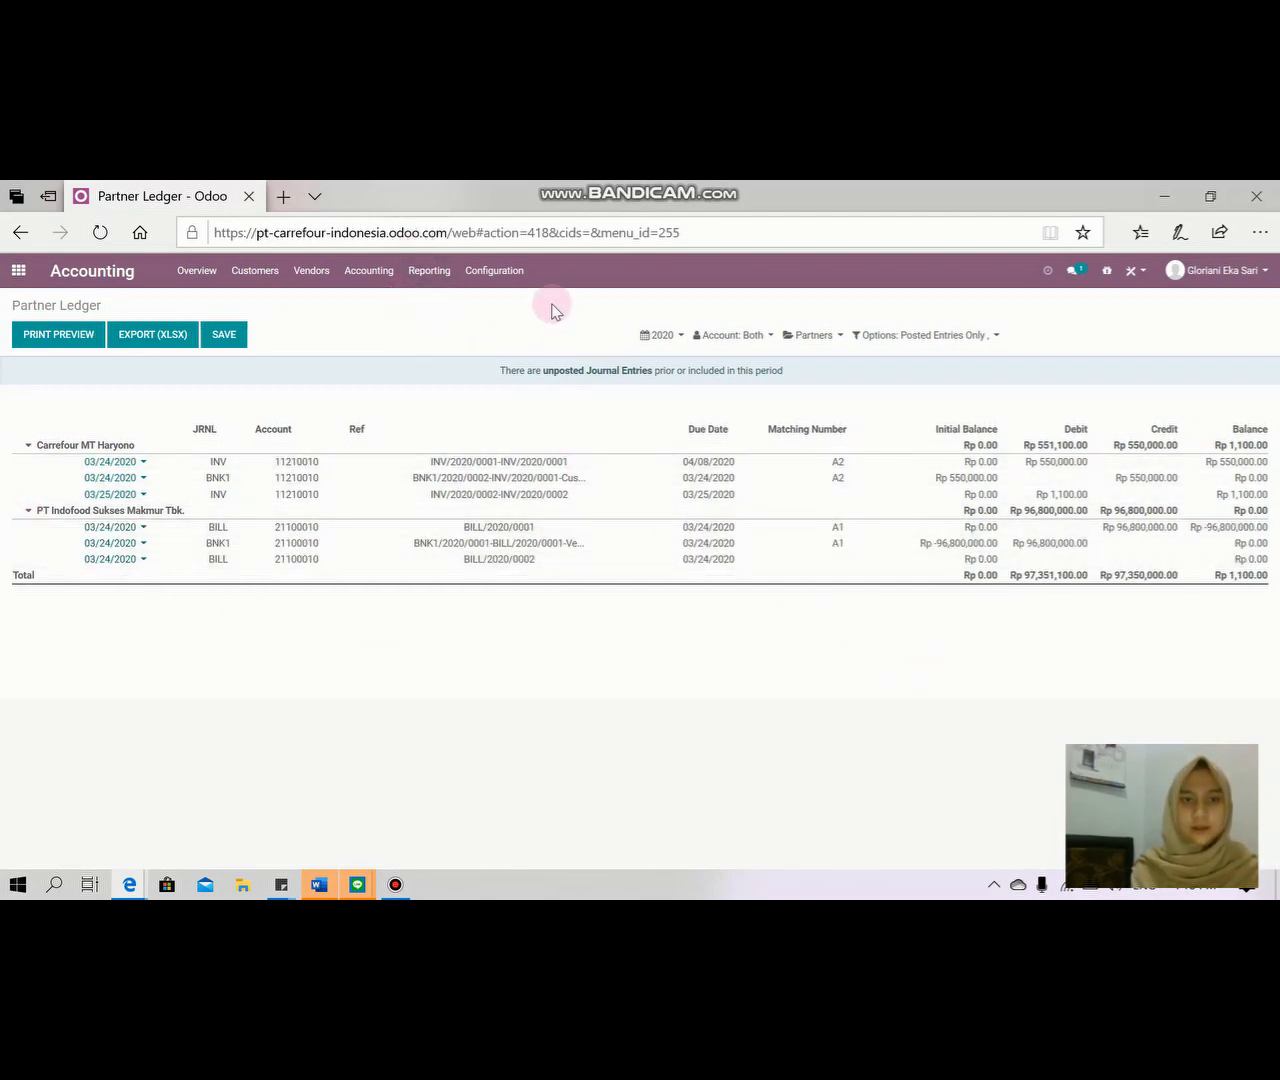
- Open the Cash Flow Statement report from the Partner Ledger
left_click(446, 279)
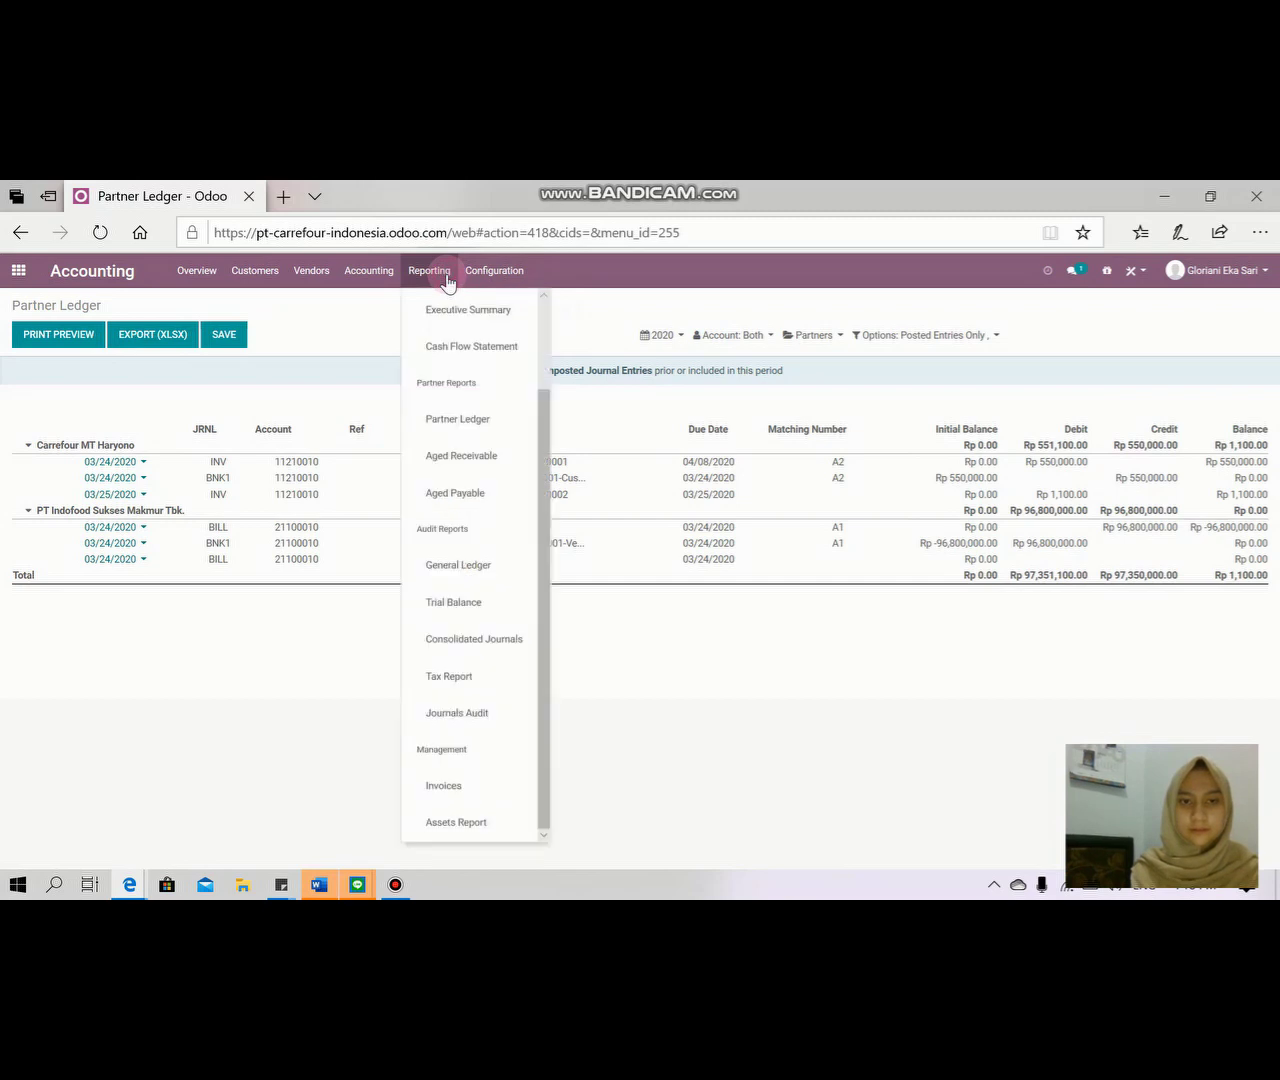
left_click(469, 357)
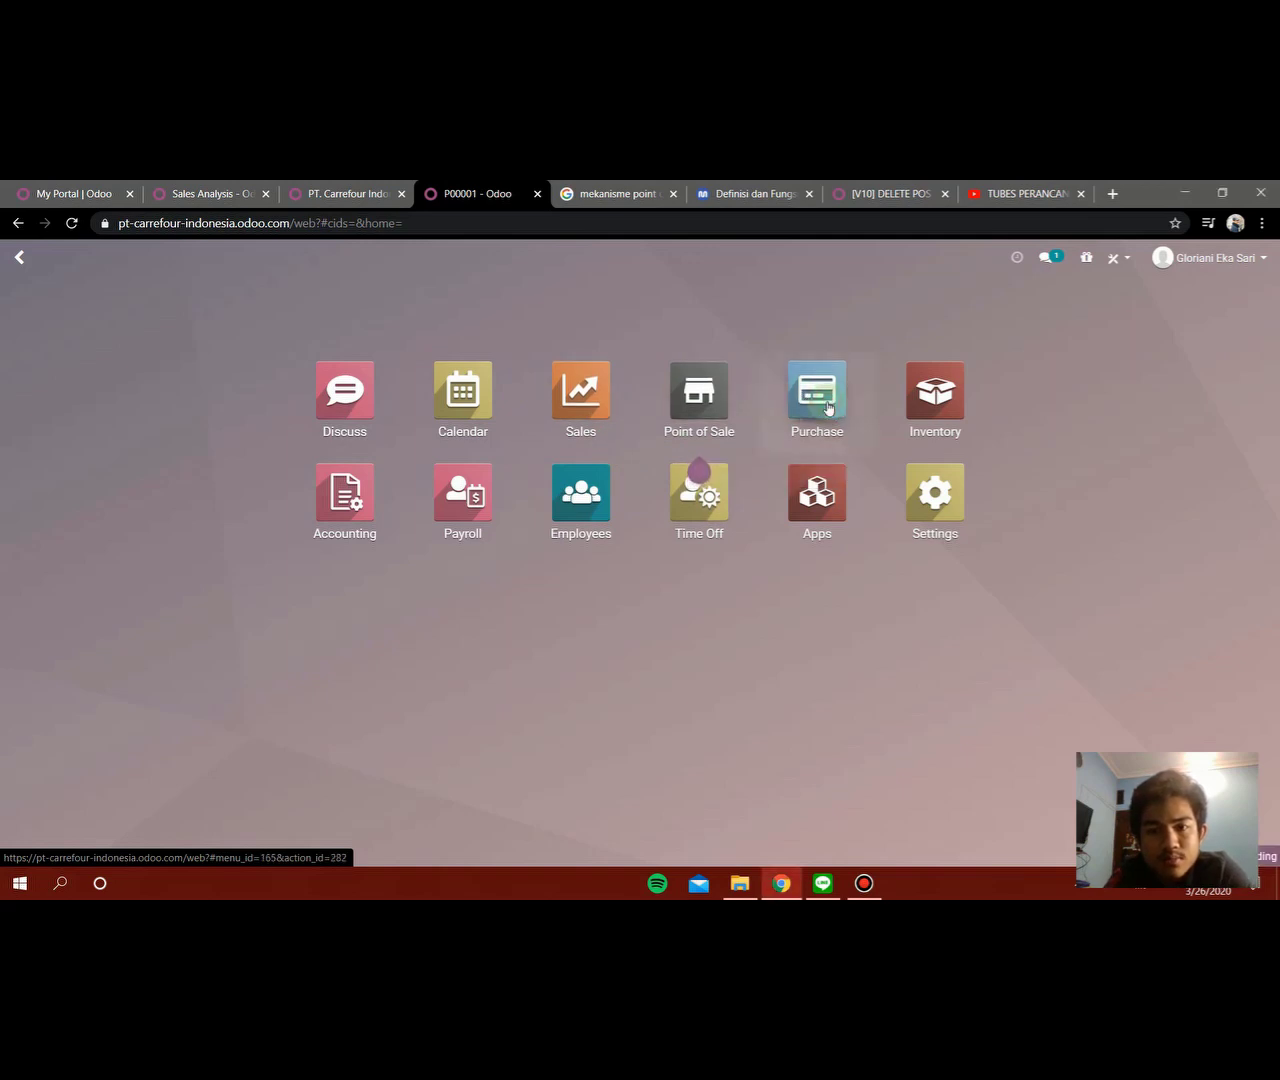
- Open the Purchase module and review the Rp 96,800,000 purchase order from PT Indofood Sukses Makmur Tbk
left_click(826, 405)
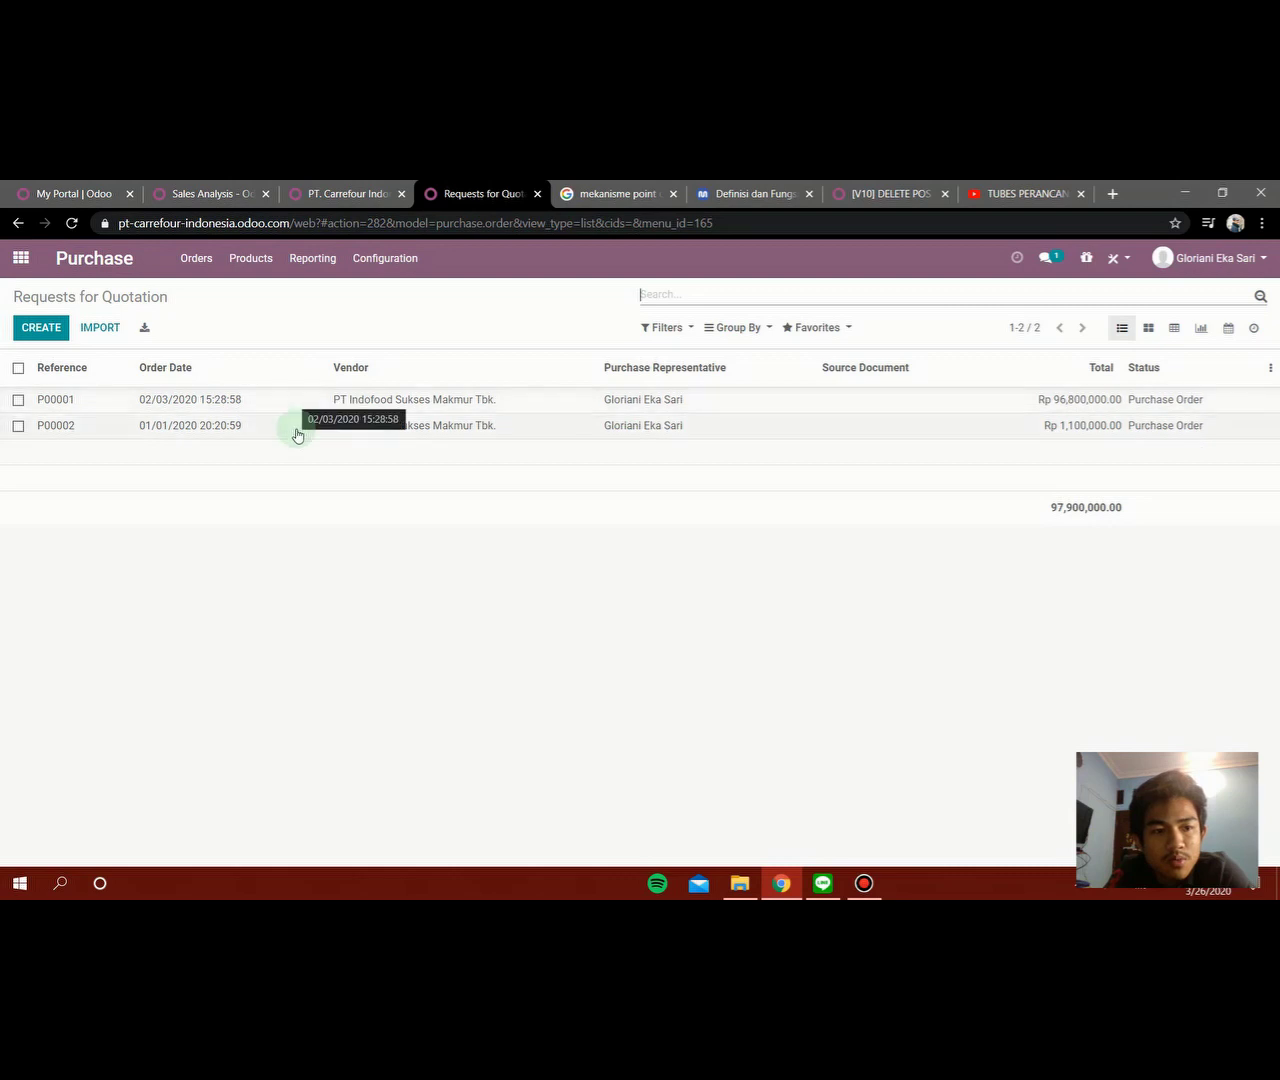
left_click(682, 408)
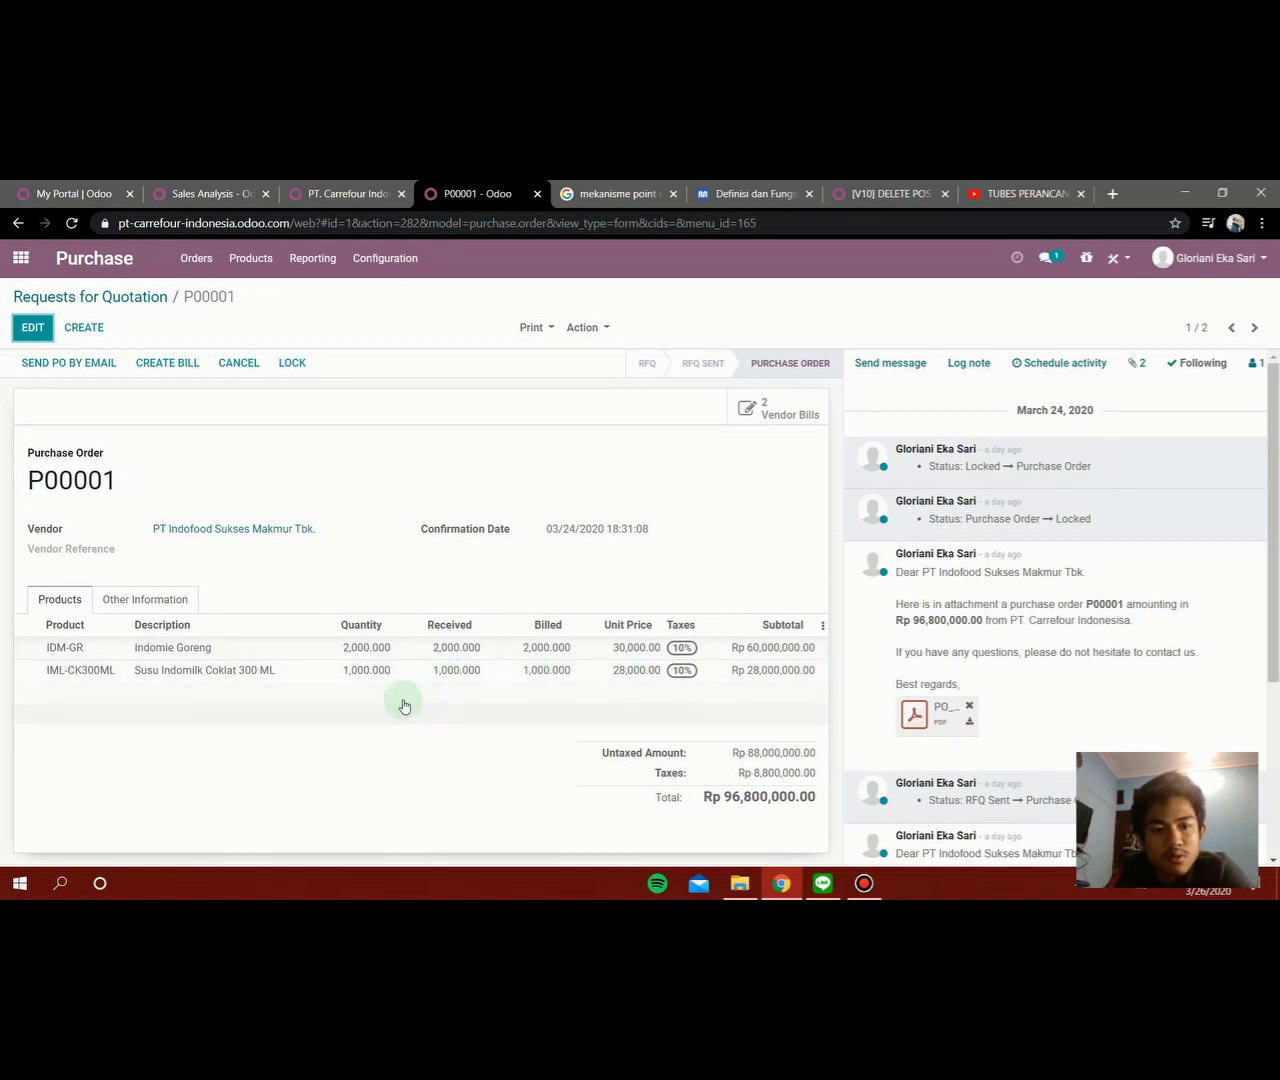
- Go to the Inventory module's products and create a new product named Indomie Goreng
left_click(22, 260)
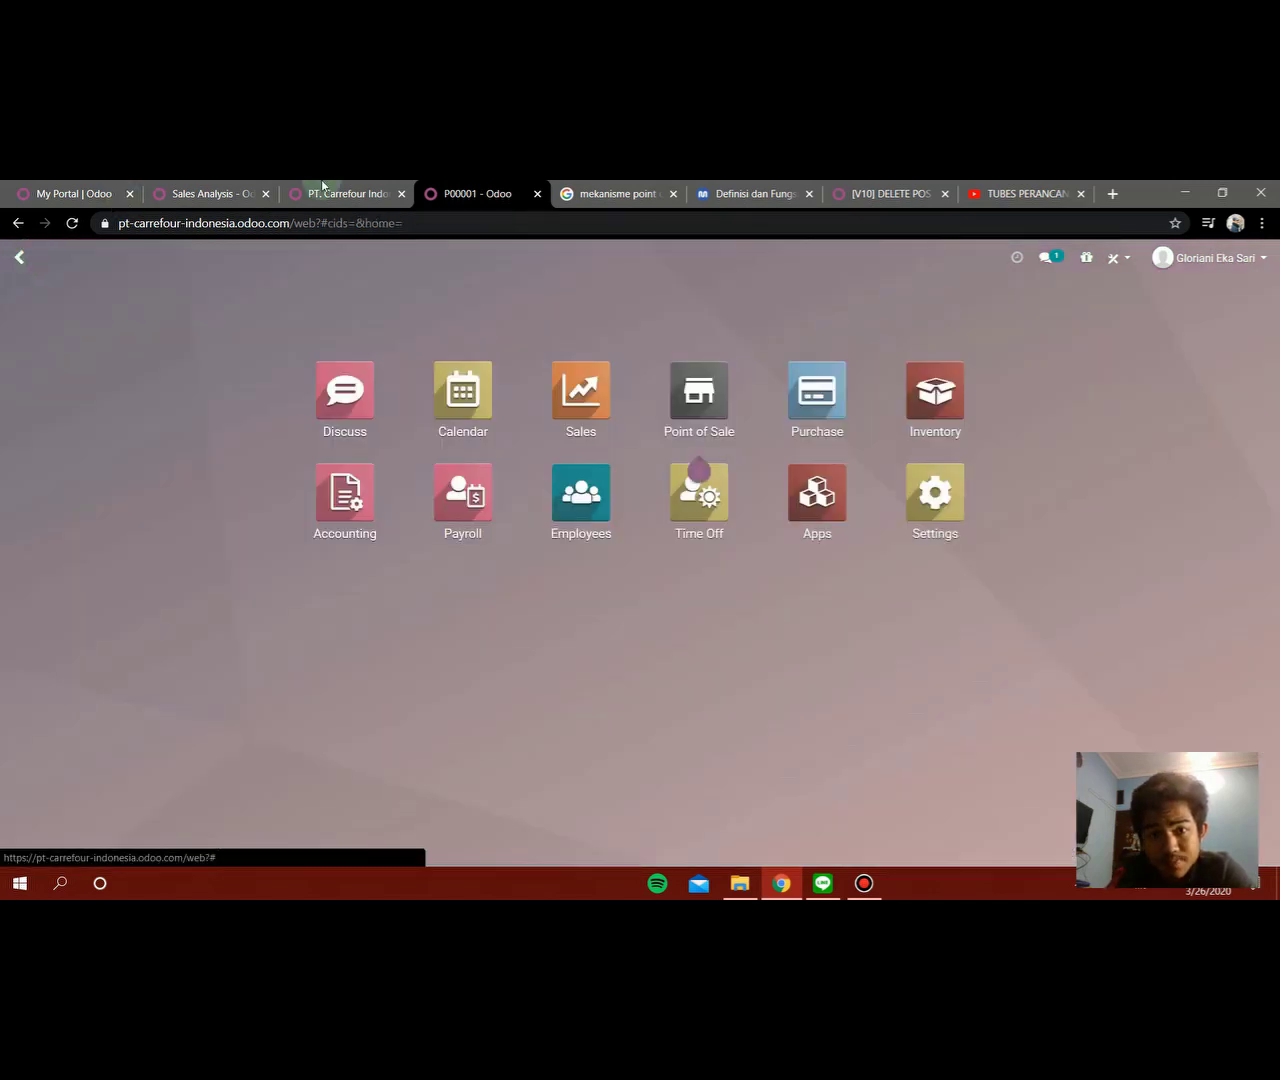
left_click(936, 386)
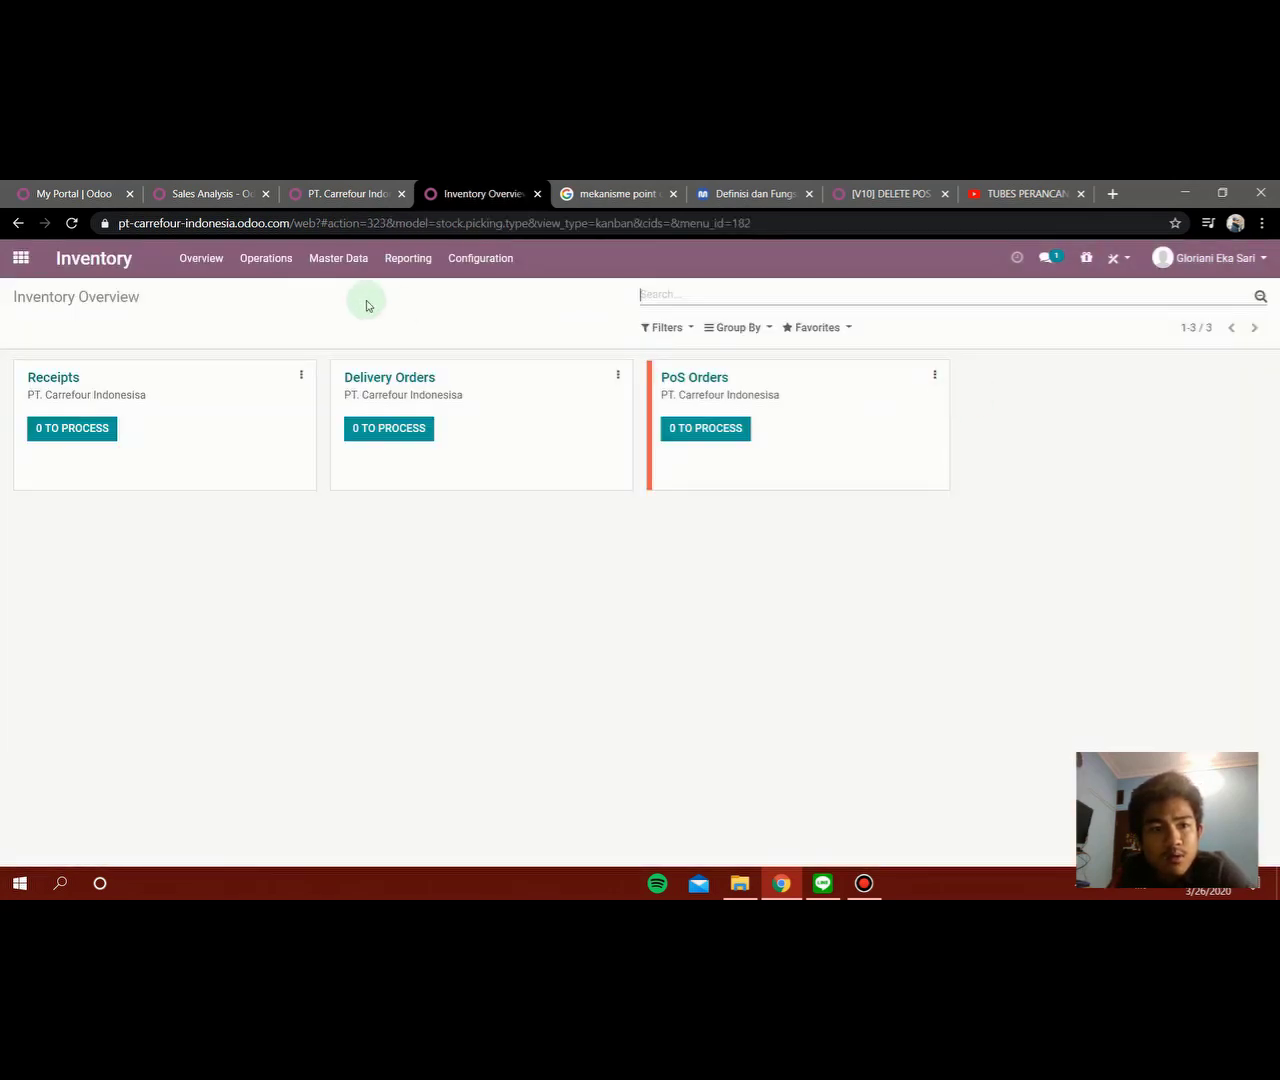
left_click(350, 262)
left_click(351, 294)
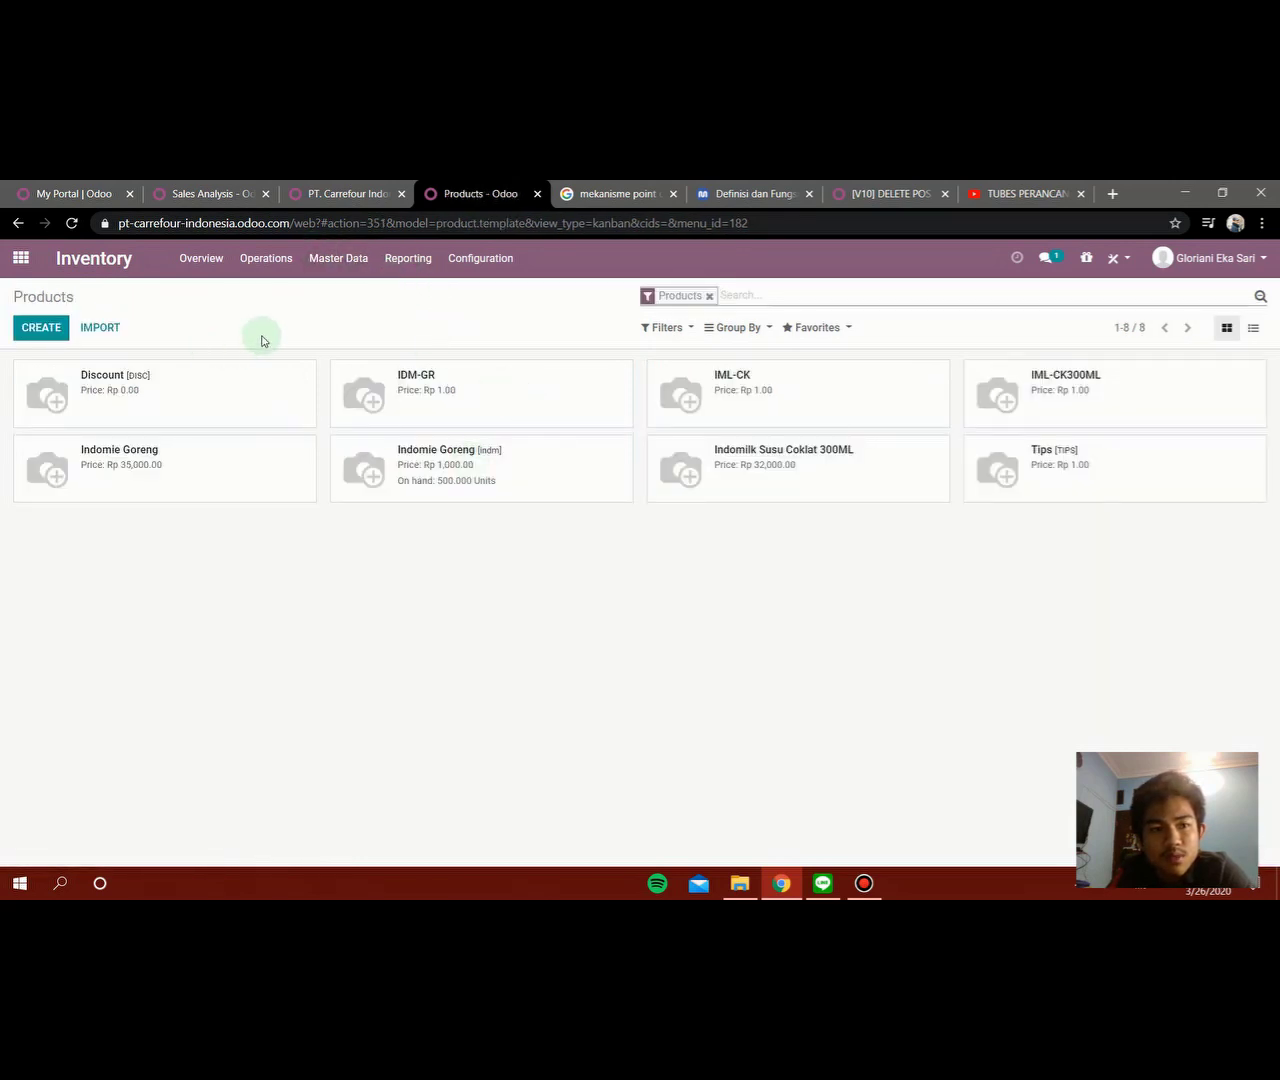
left_click(44, 330)
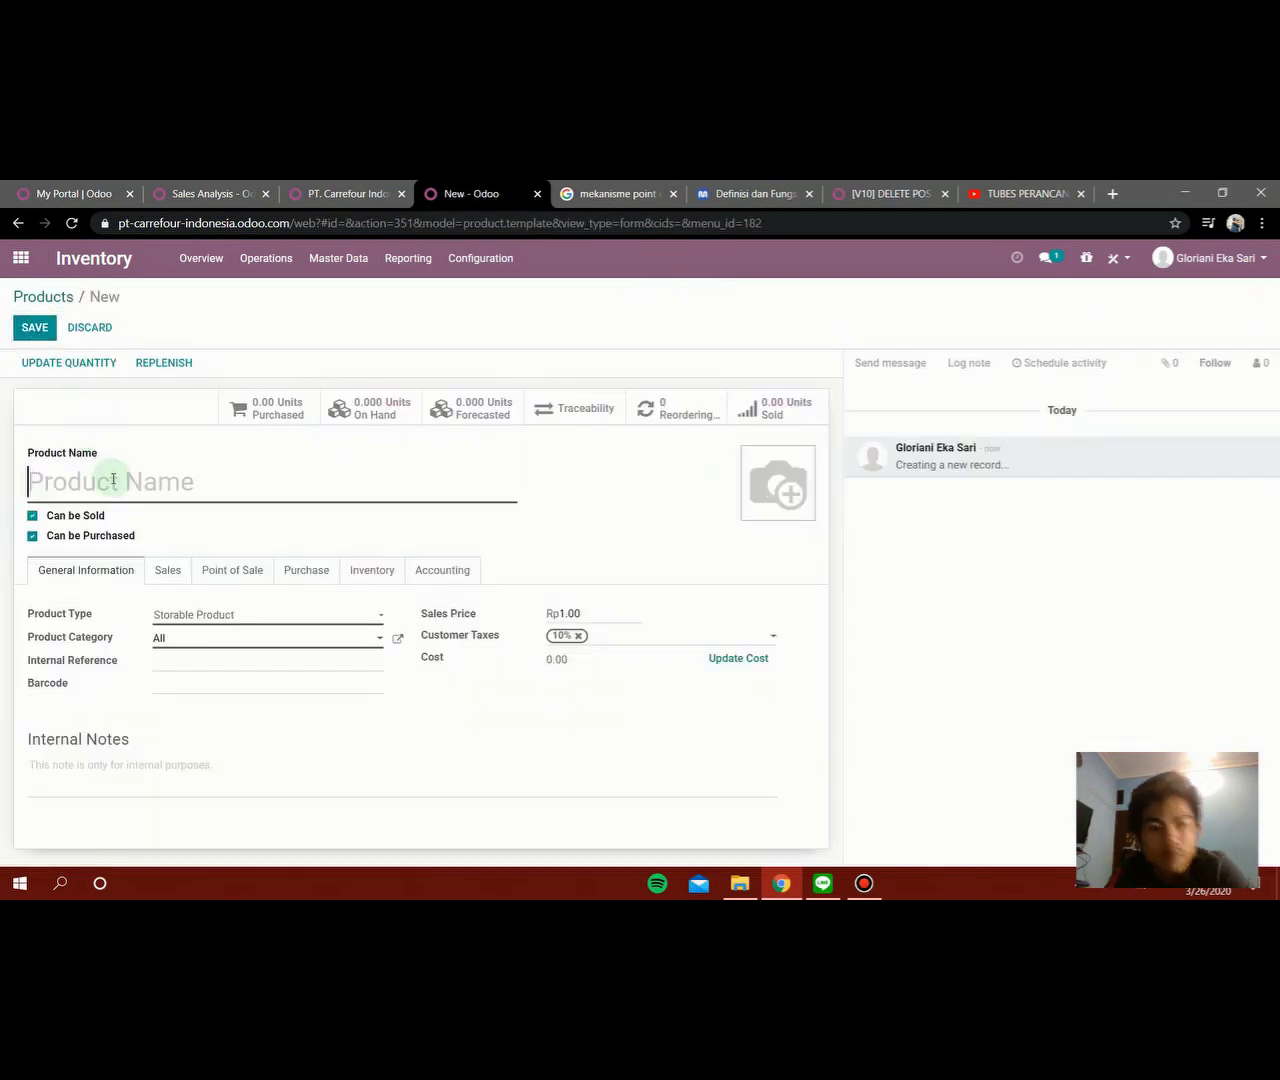
type("Ind")
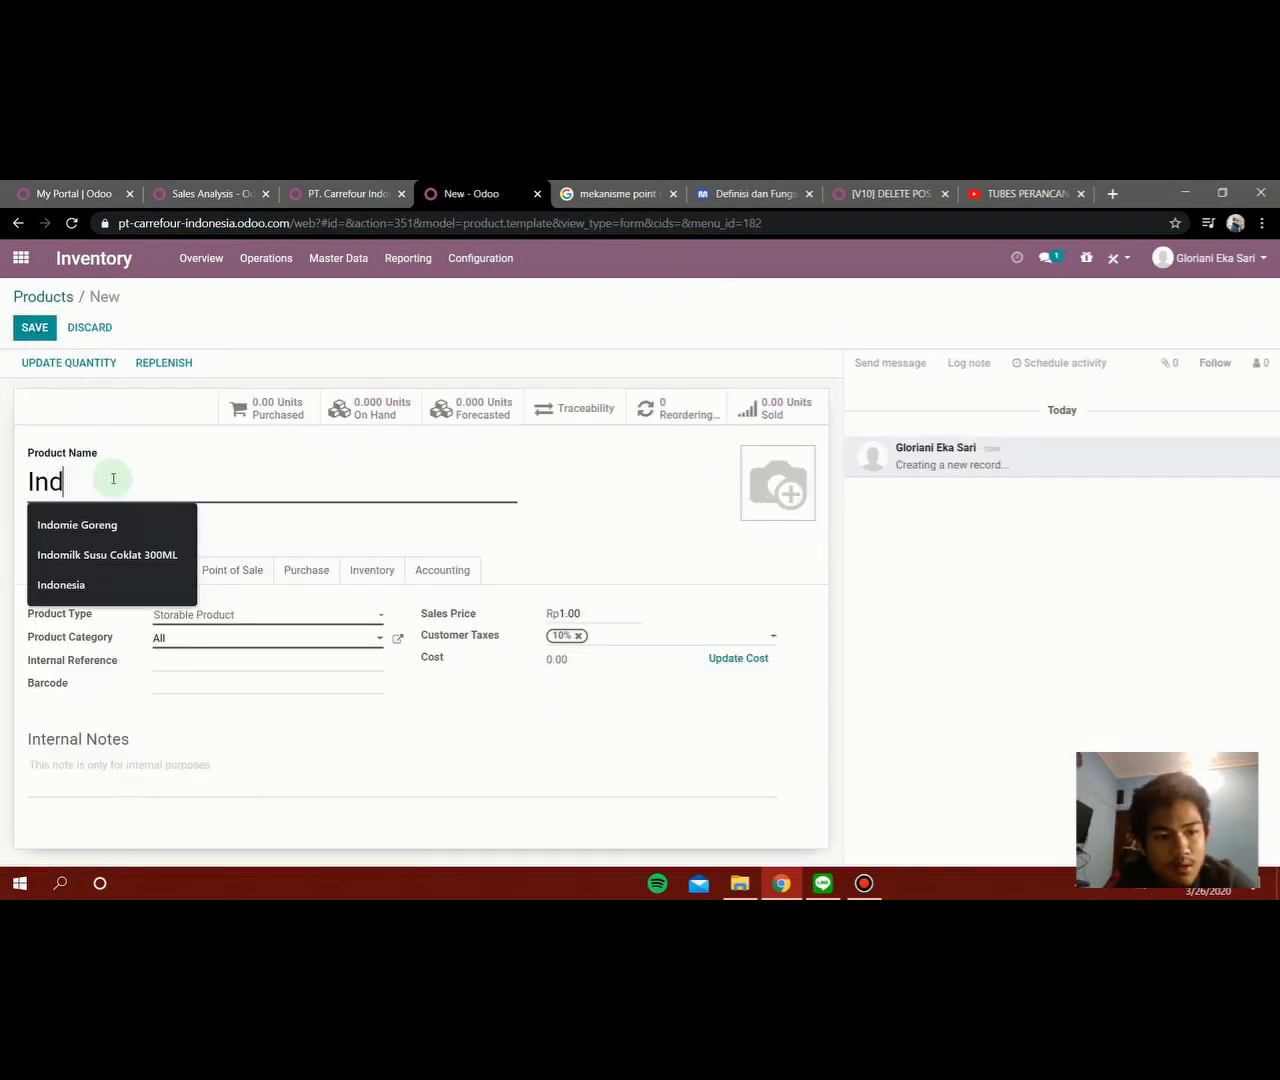
type("omie Goreng")
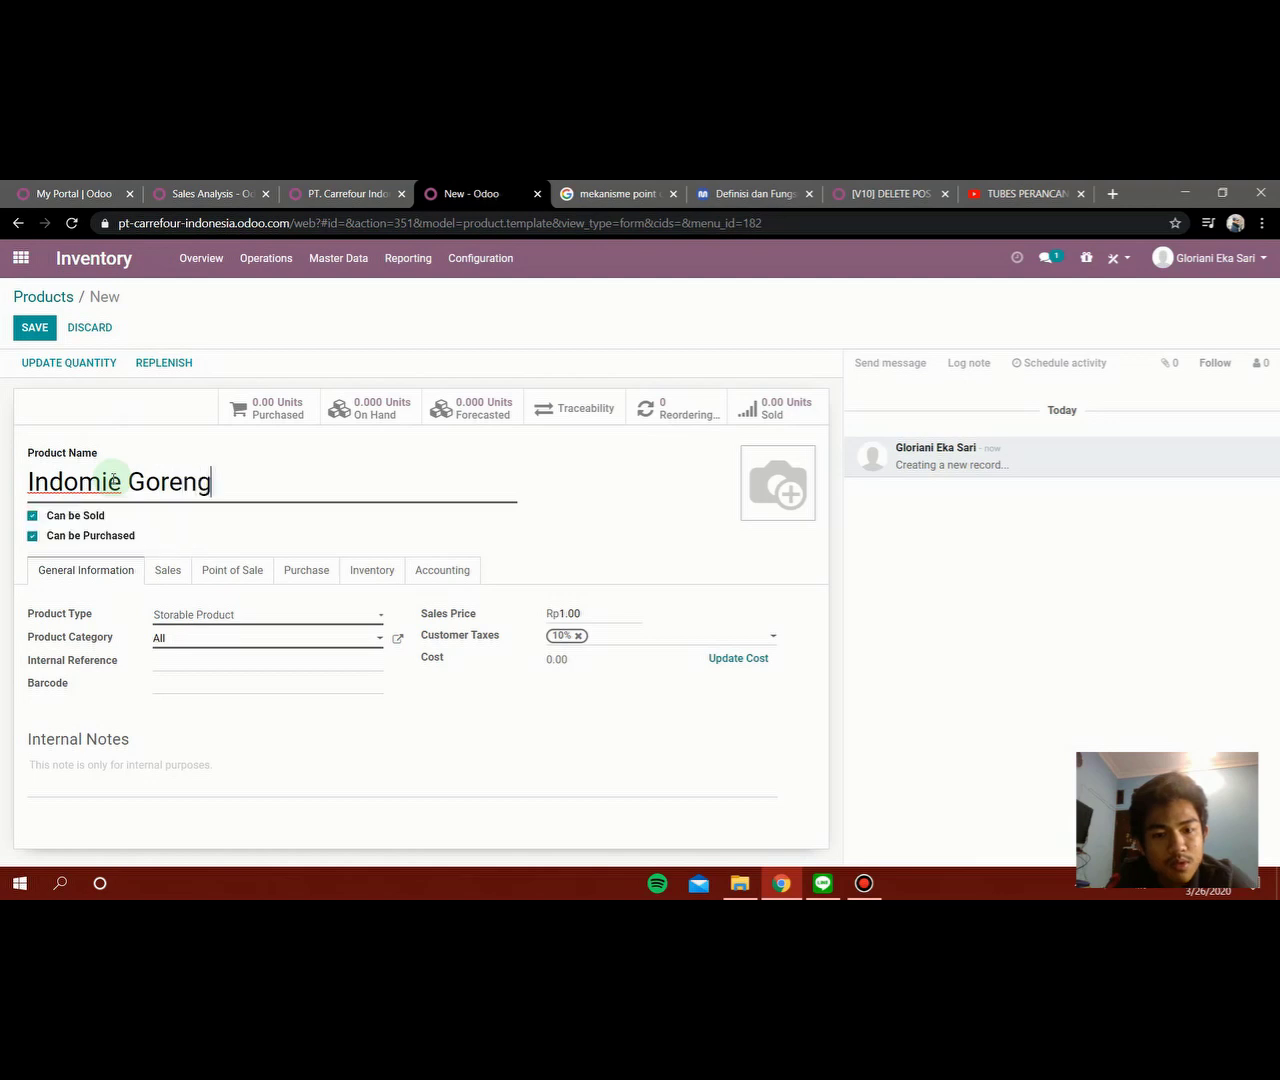
- Save the new product and set its sales price to Rp 35,000
left_click_drag(578, 611, 556, 613)
left_click(597, 617)
key("BackSpace")
key("BackSpace")
key("BackSpace")
key("BackSpace")
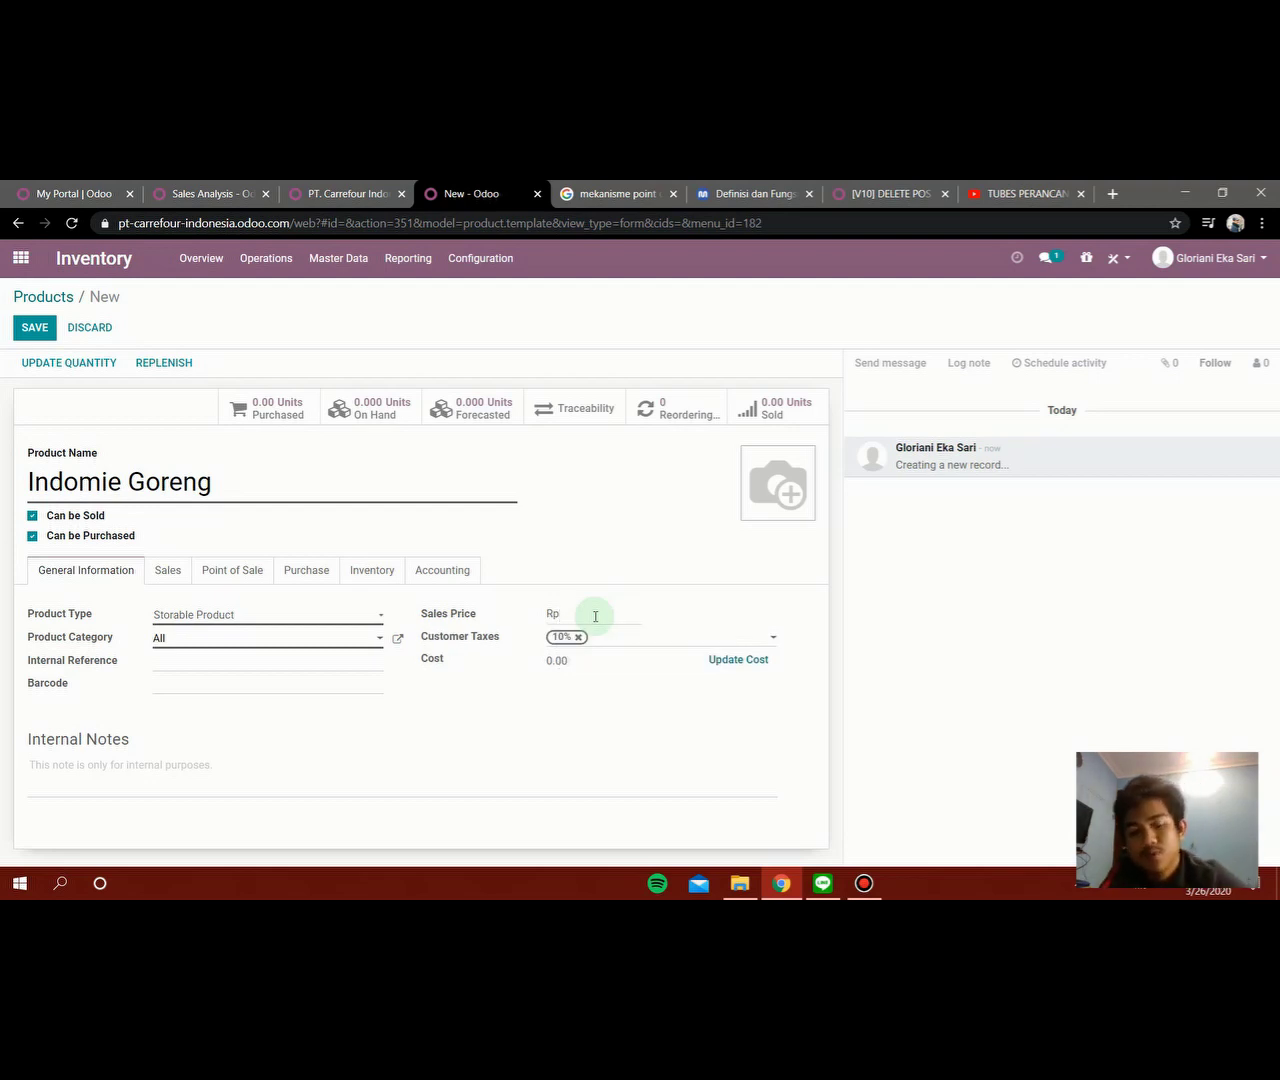
type("3500")
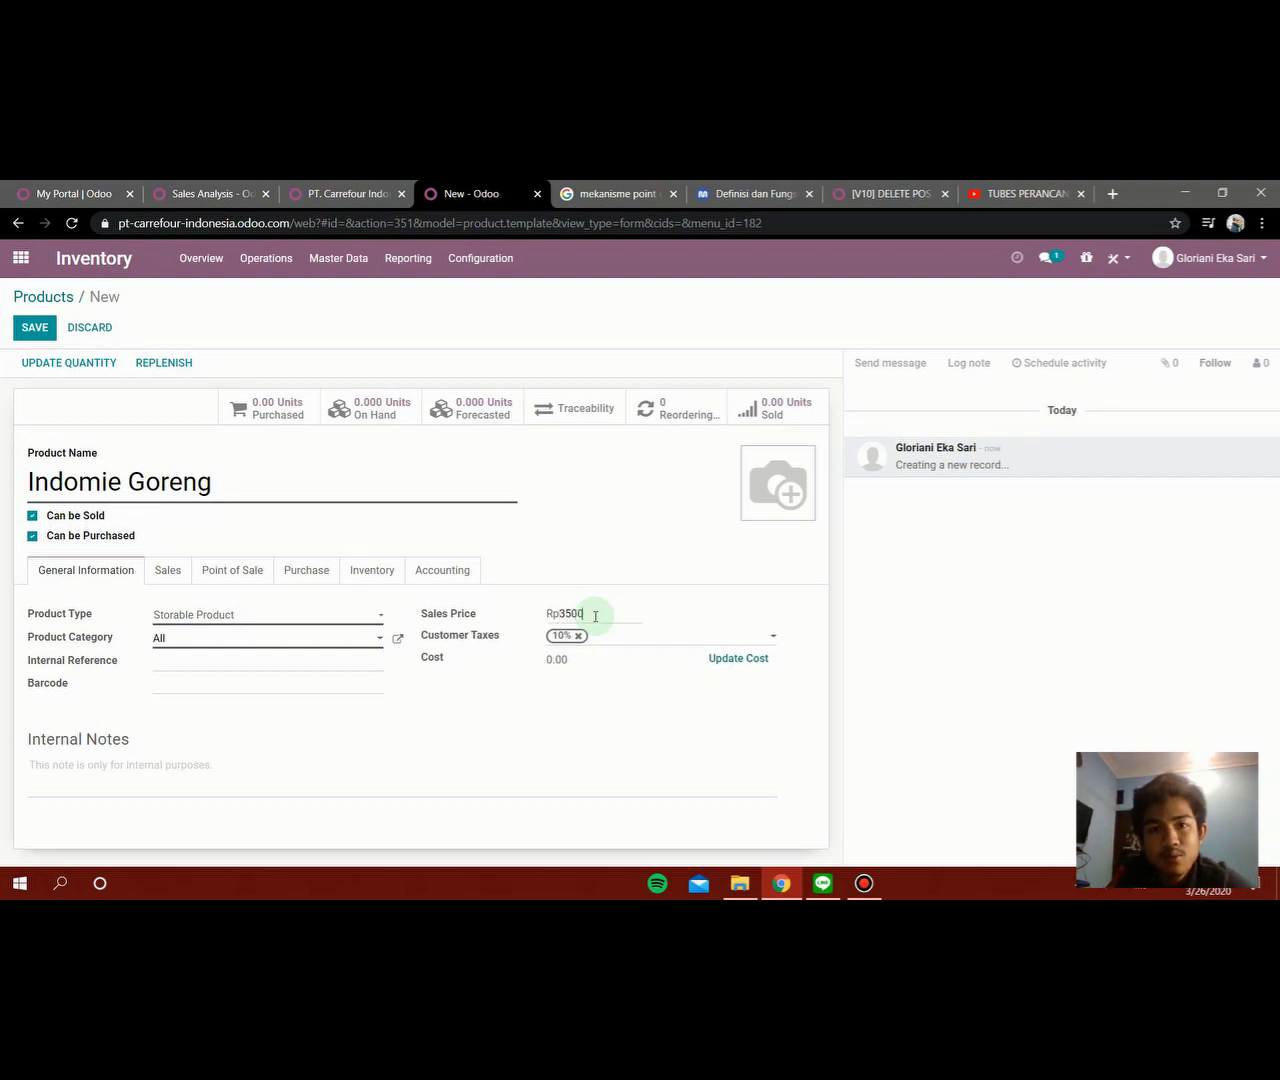
type("50,000")
key("alt+s")
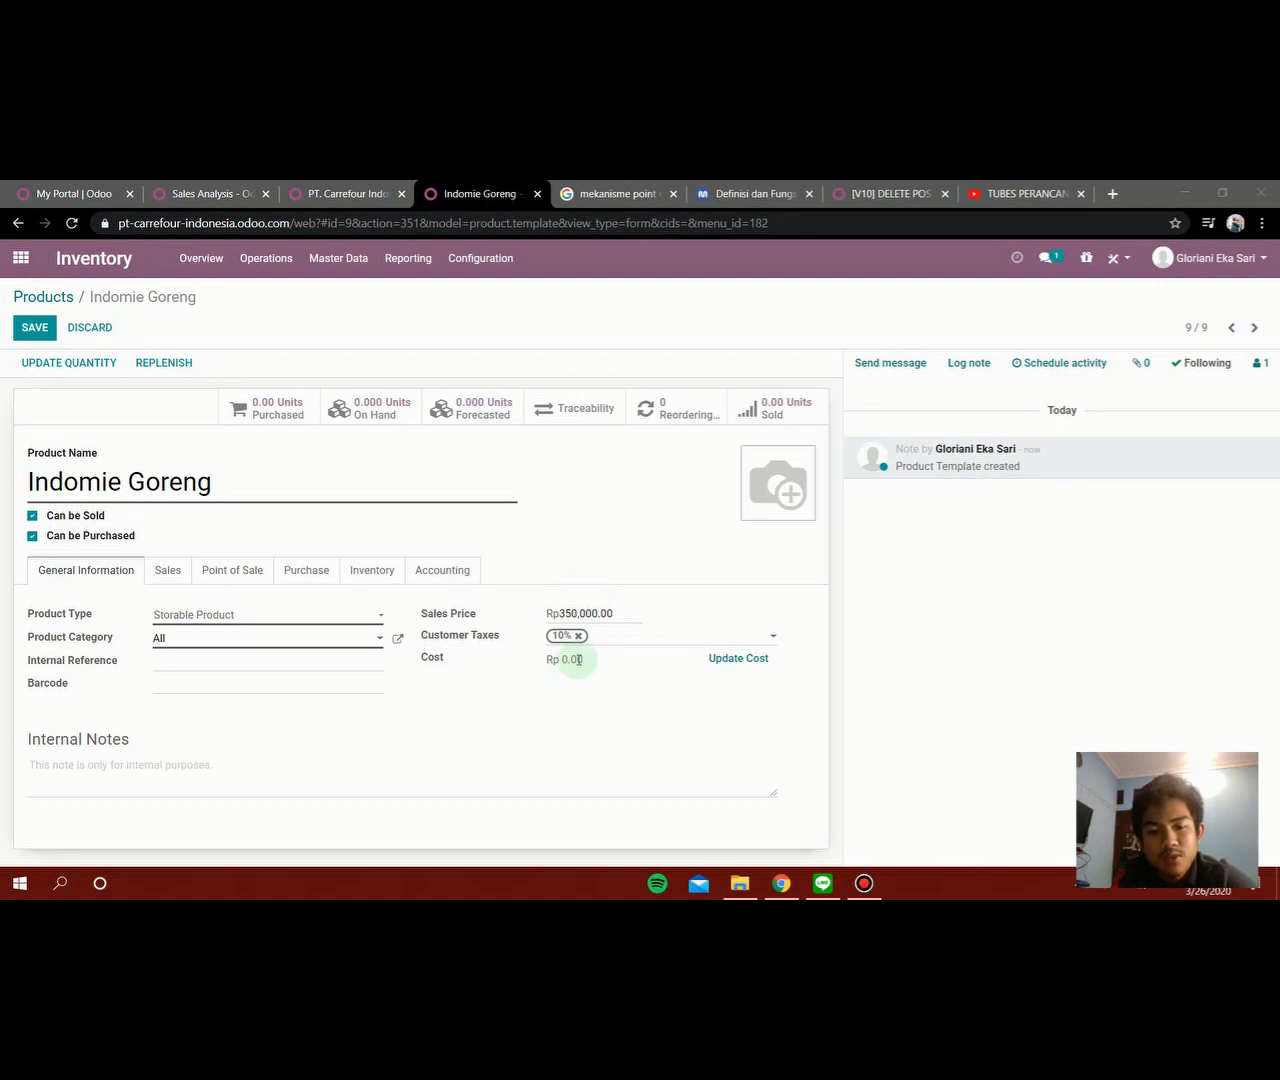
left_click(574, 612)
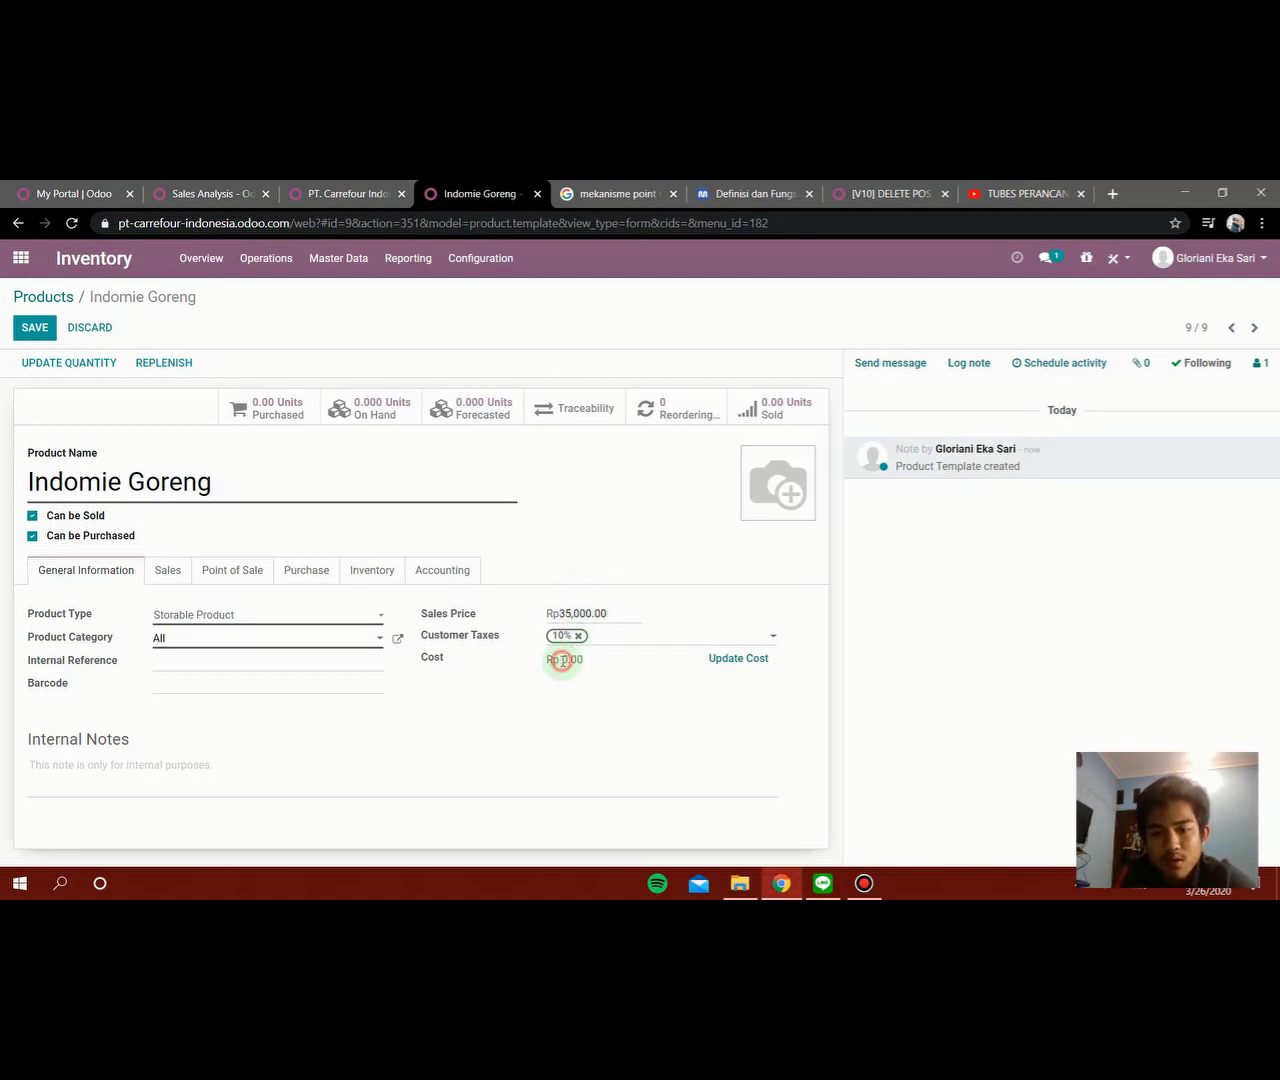
- Set the cost of the Indomie Goreng product to Rp 30,000
left_click(727, 660)
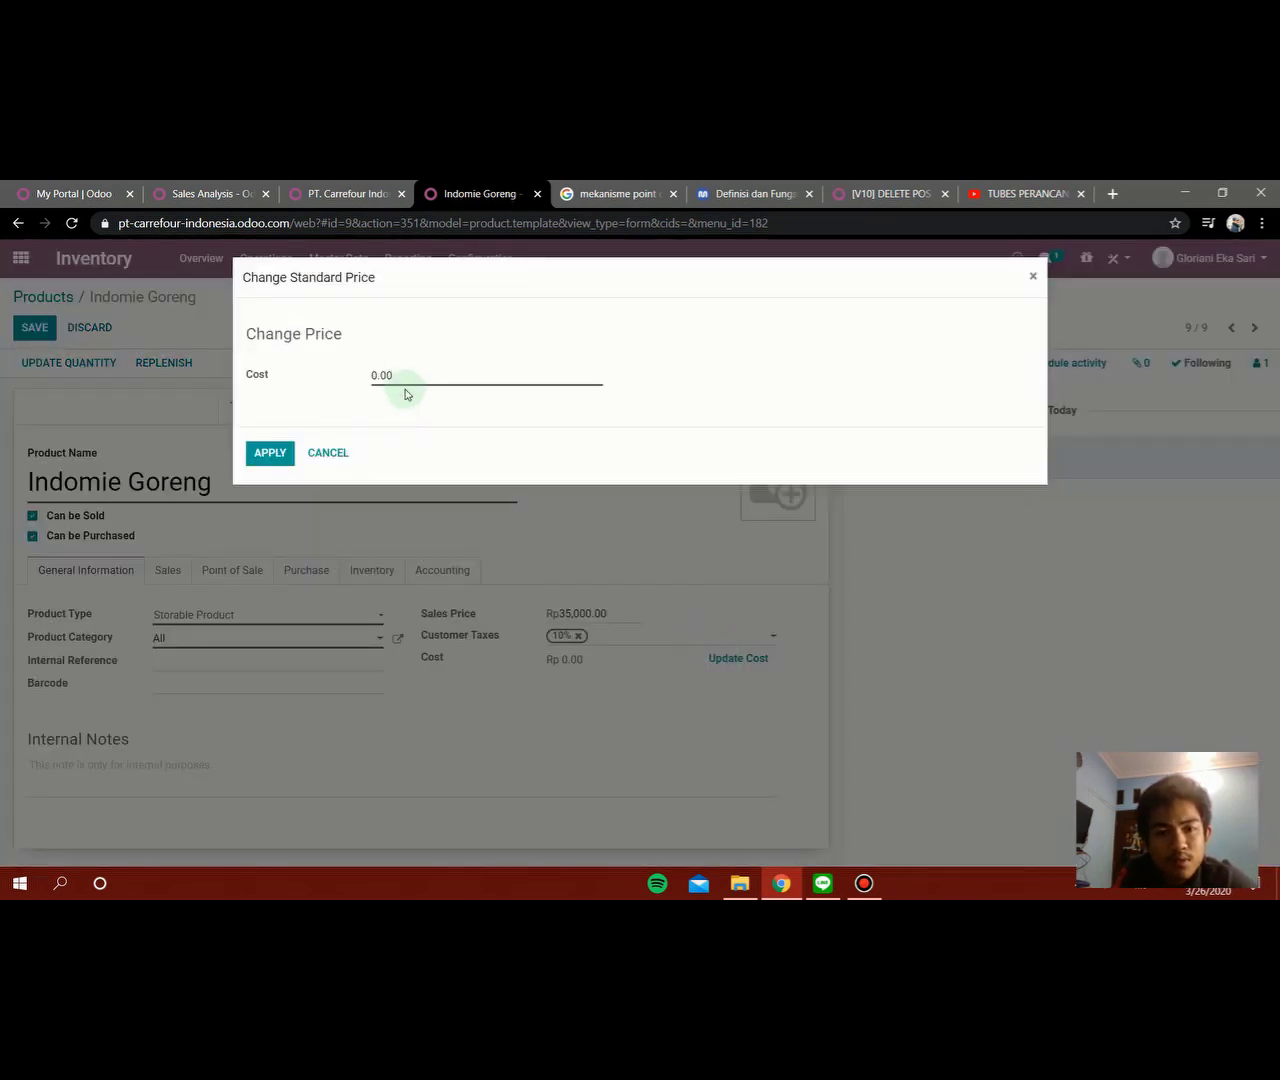
left_click_drag(403, 377, 357, 376)
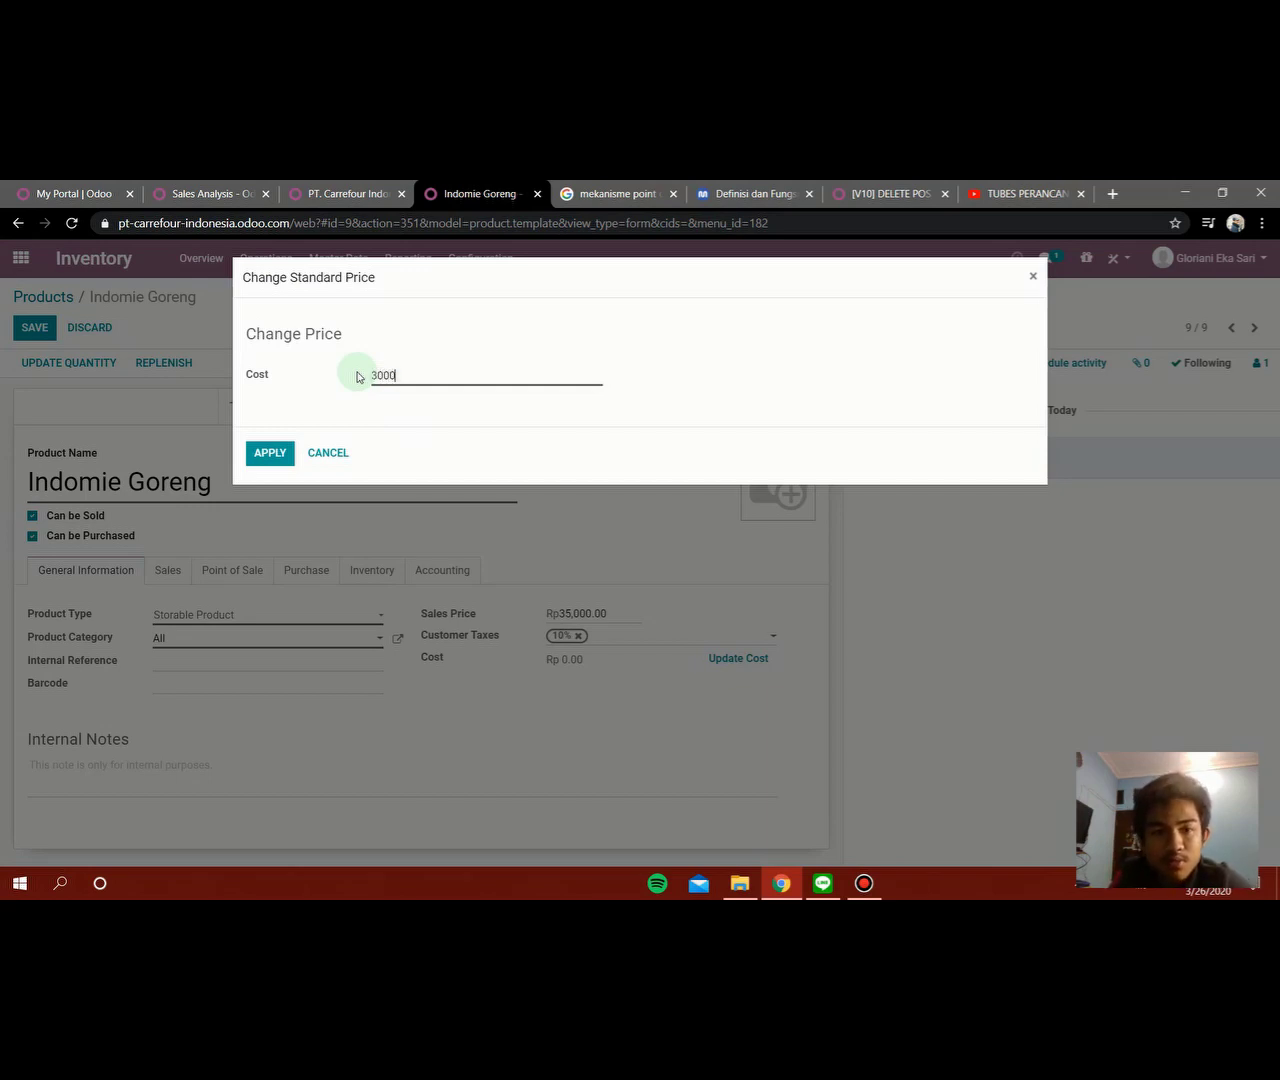
left_click(270, 452)
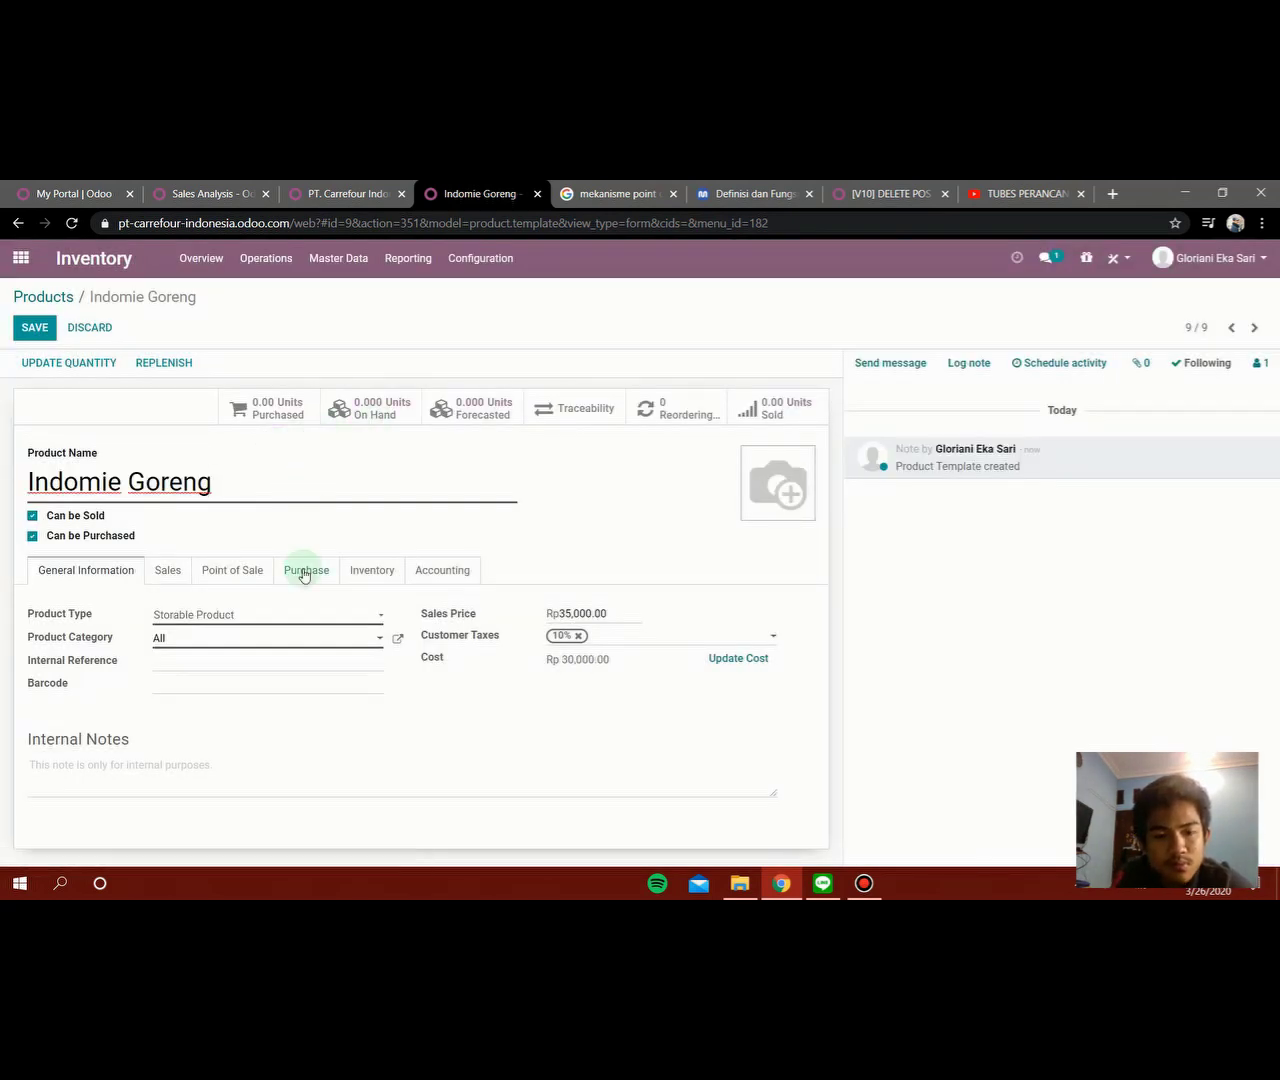
- Make Indomie Goreng available in POS and add PT Indofood Sukses Makmur Tbk. as its vendor with the vendor product name Indomie Goreng
left_click(174, 573)
left_click(254, 568)
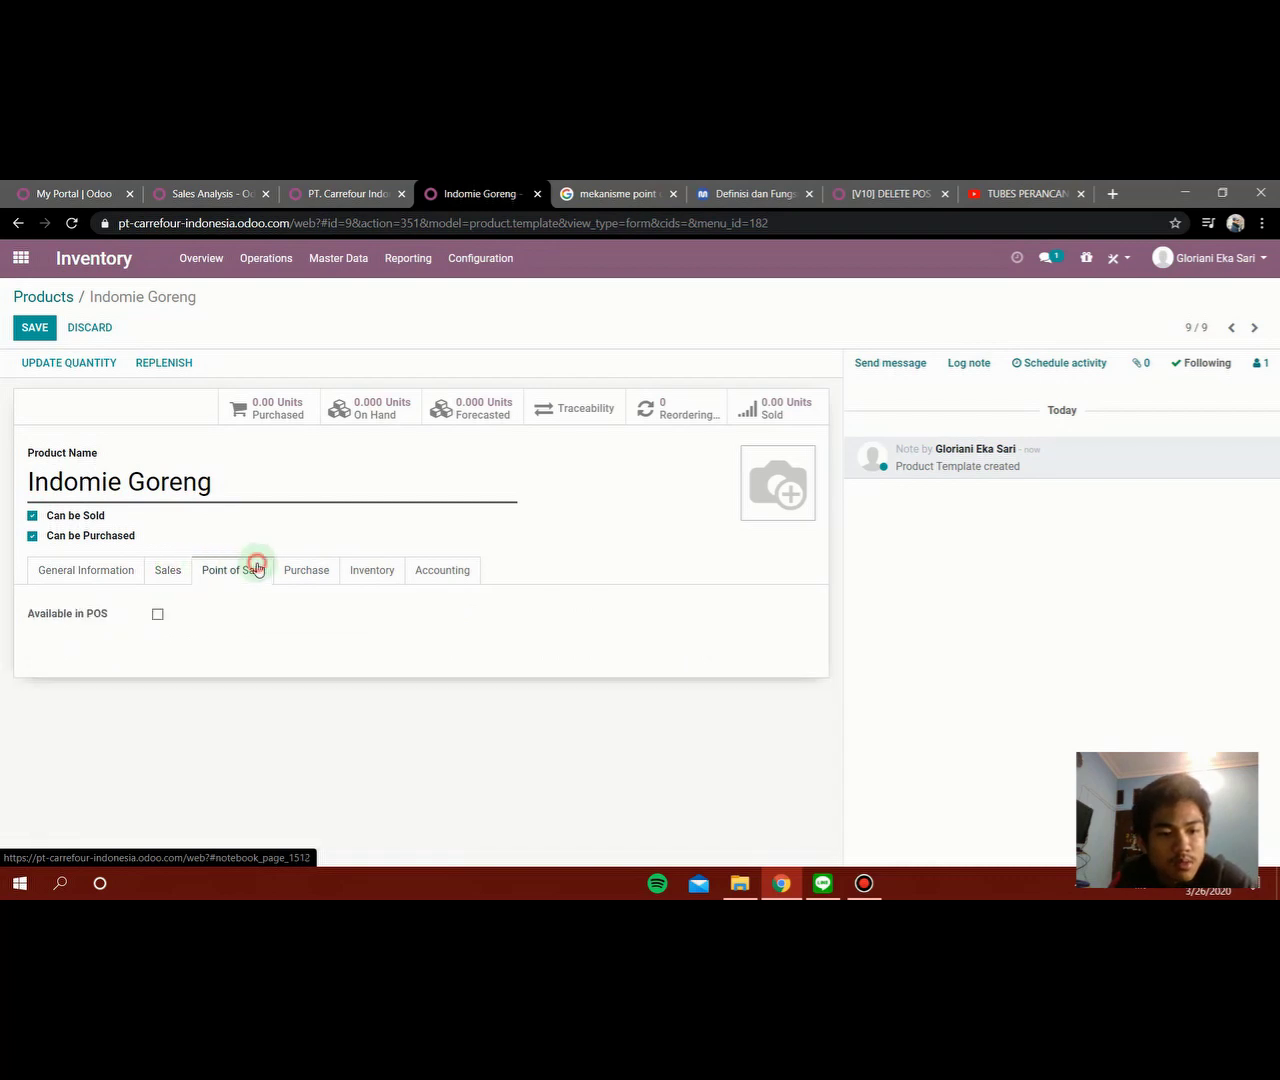
left_click(158, 614)
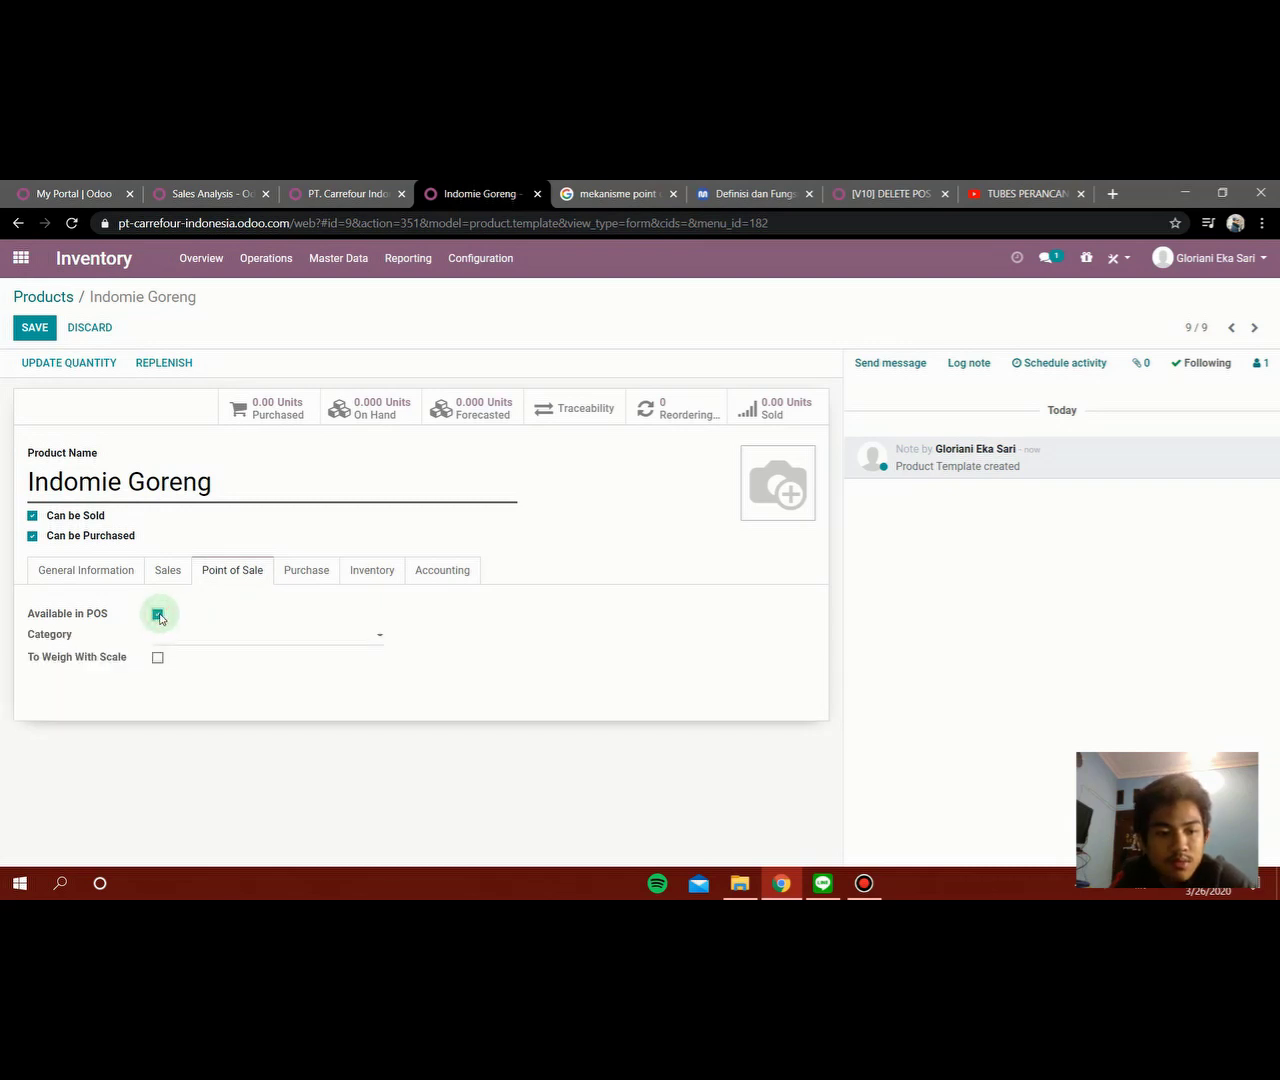
left_click(293, 584)
left_click(74, 618)
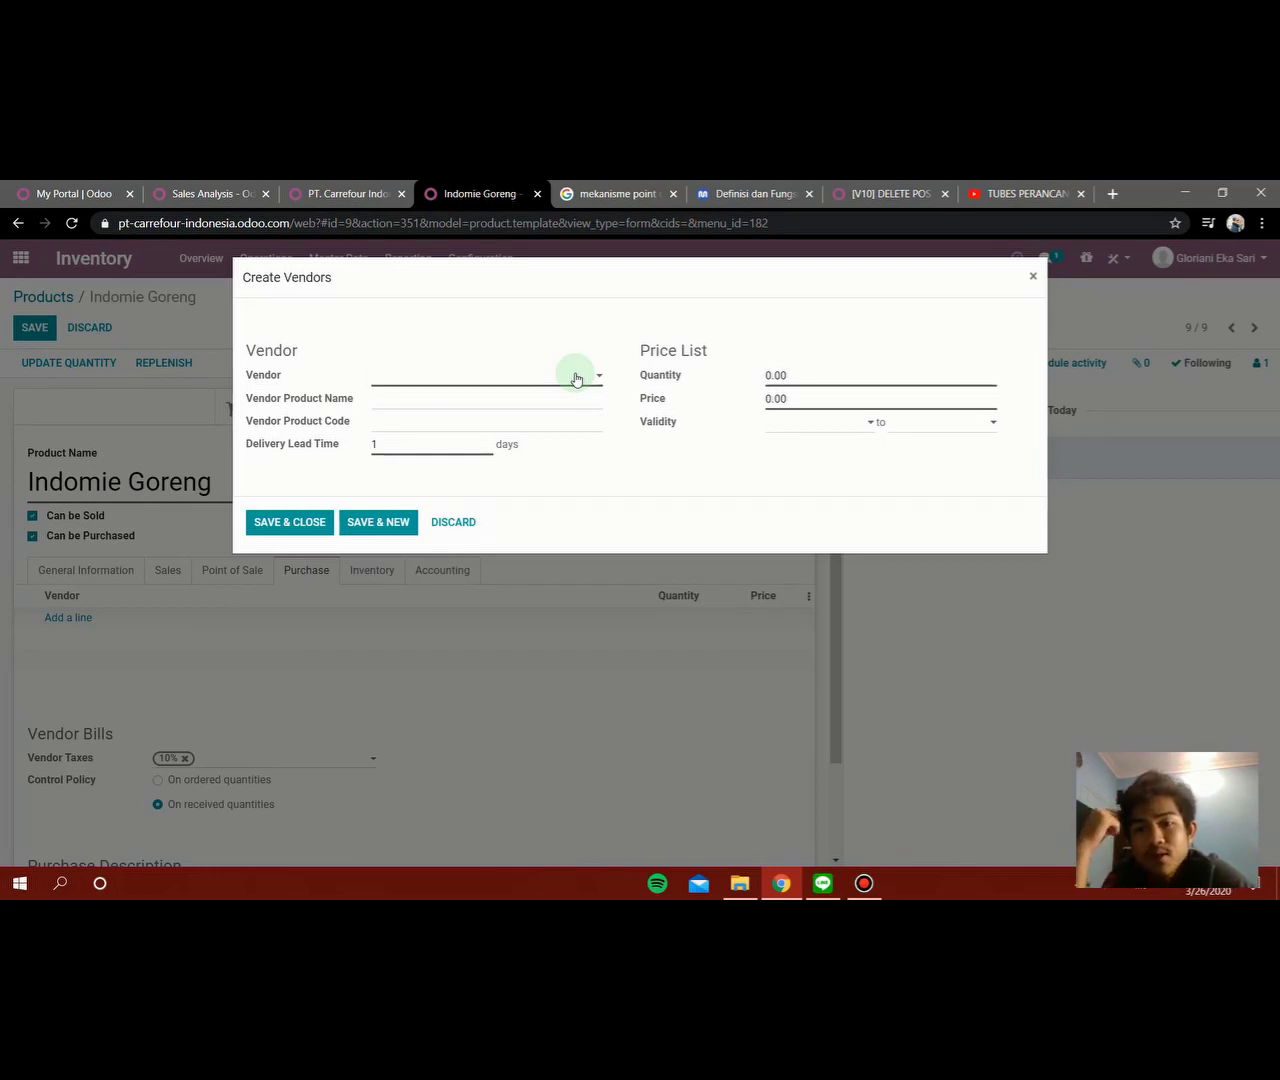
left_click(576, 378)
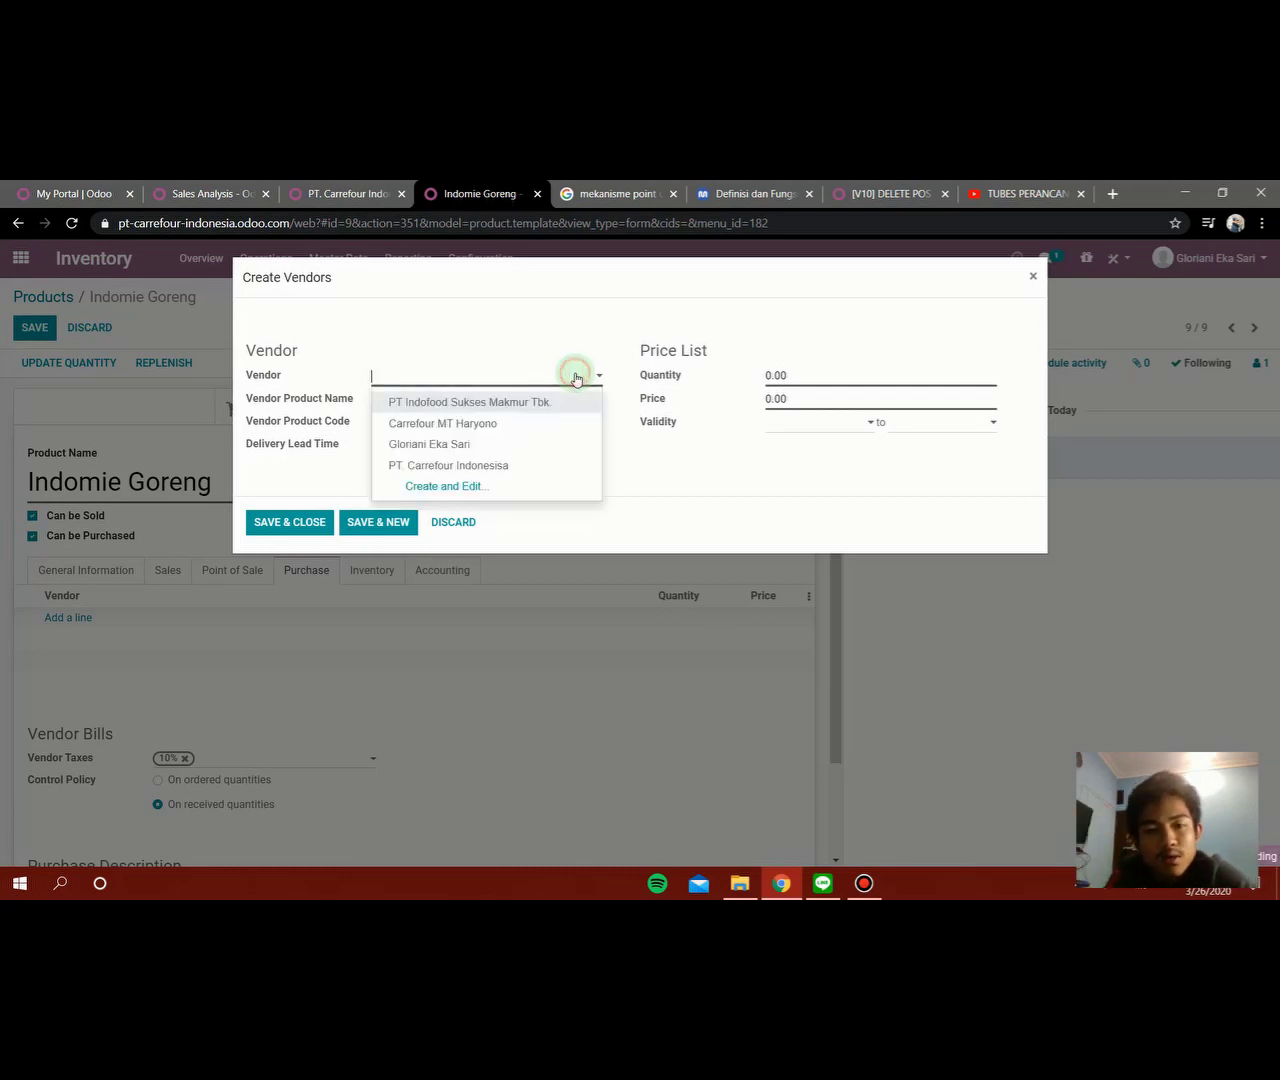
left_click(545, 405)
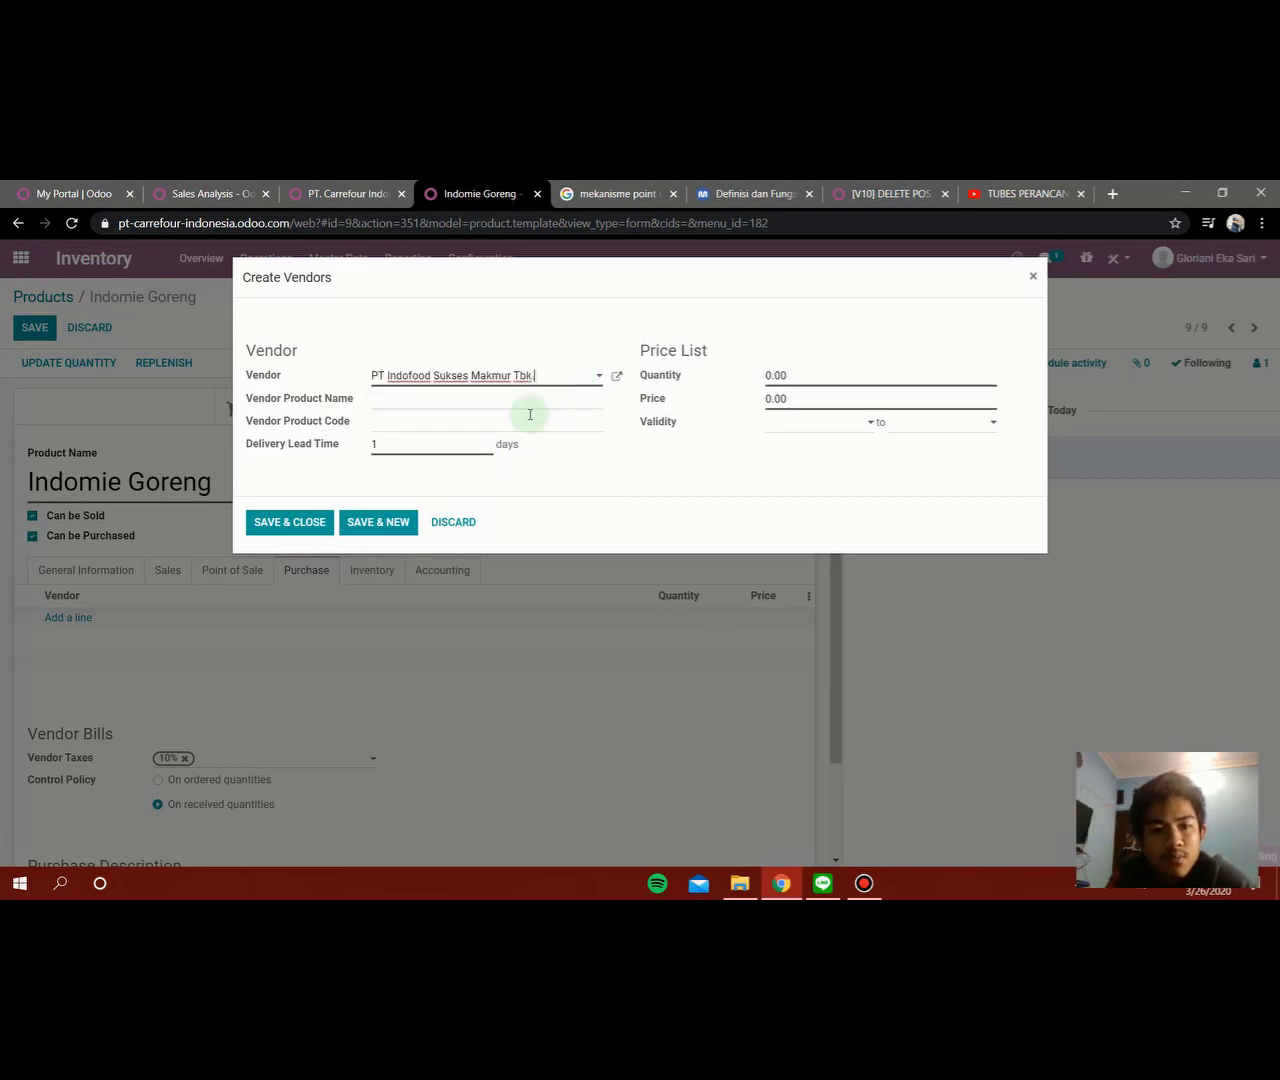
left_click(520, 404)
left_click(496, 428)
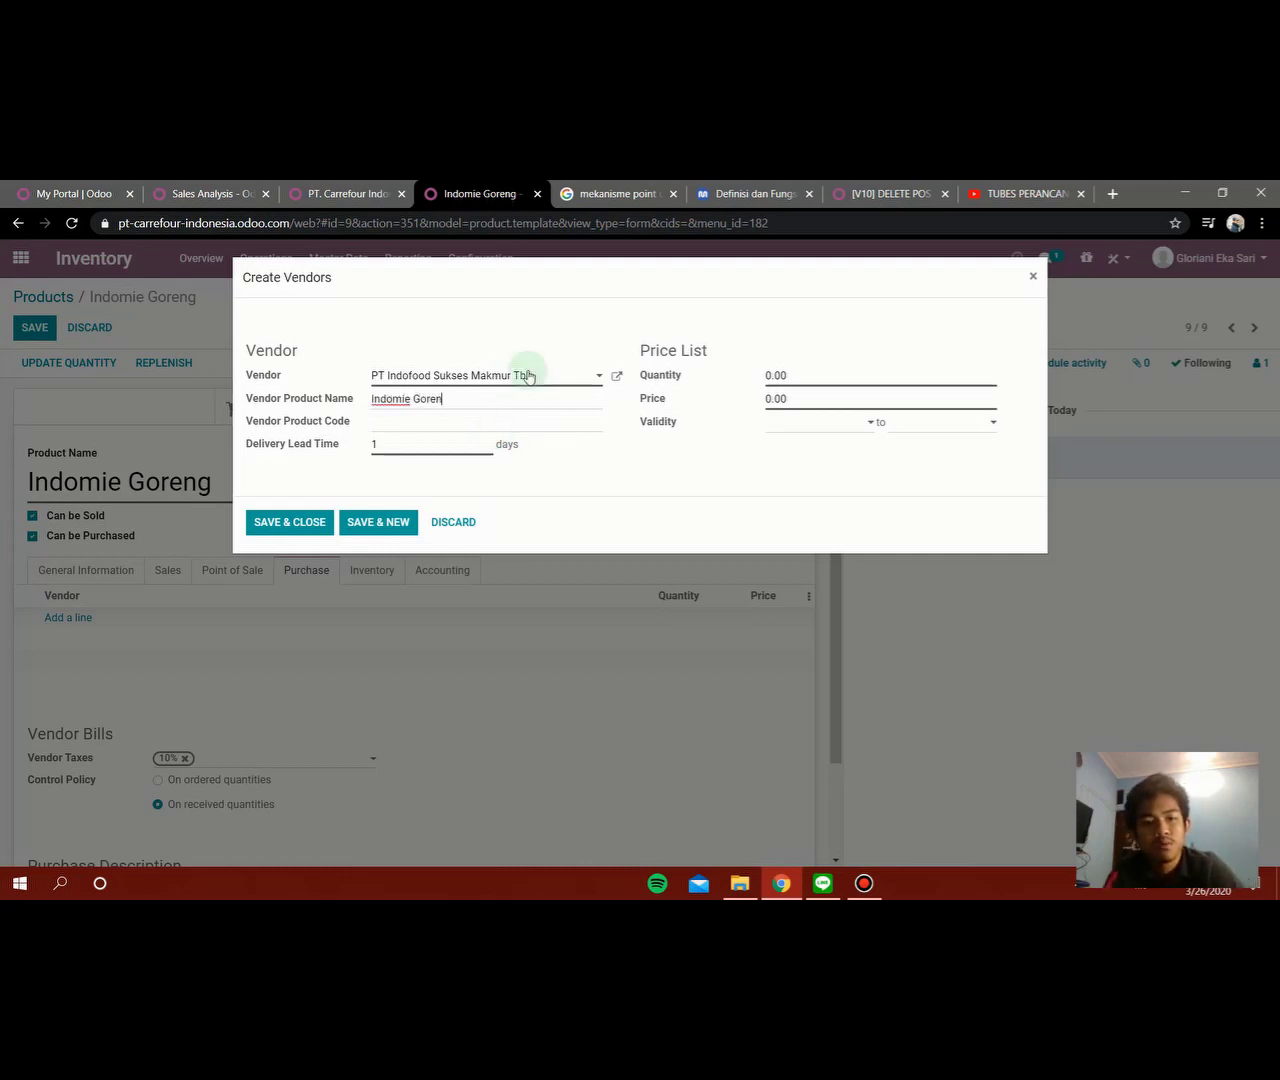
left_click(447, 424)
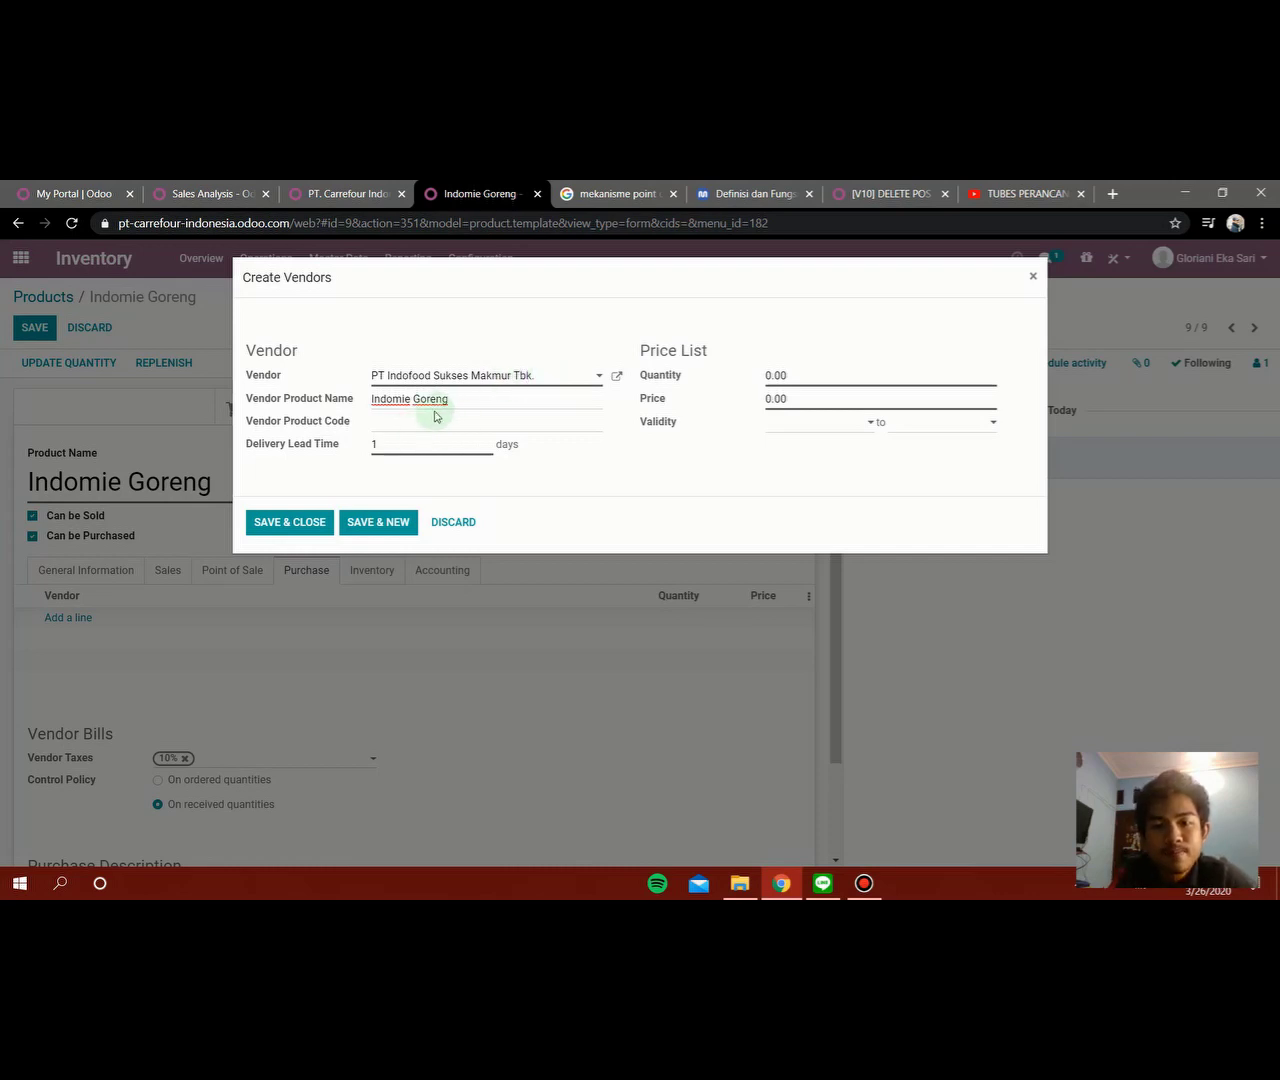
left_click(781, 372)
left_click(305, 525)
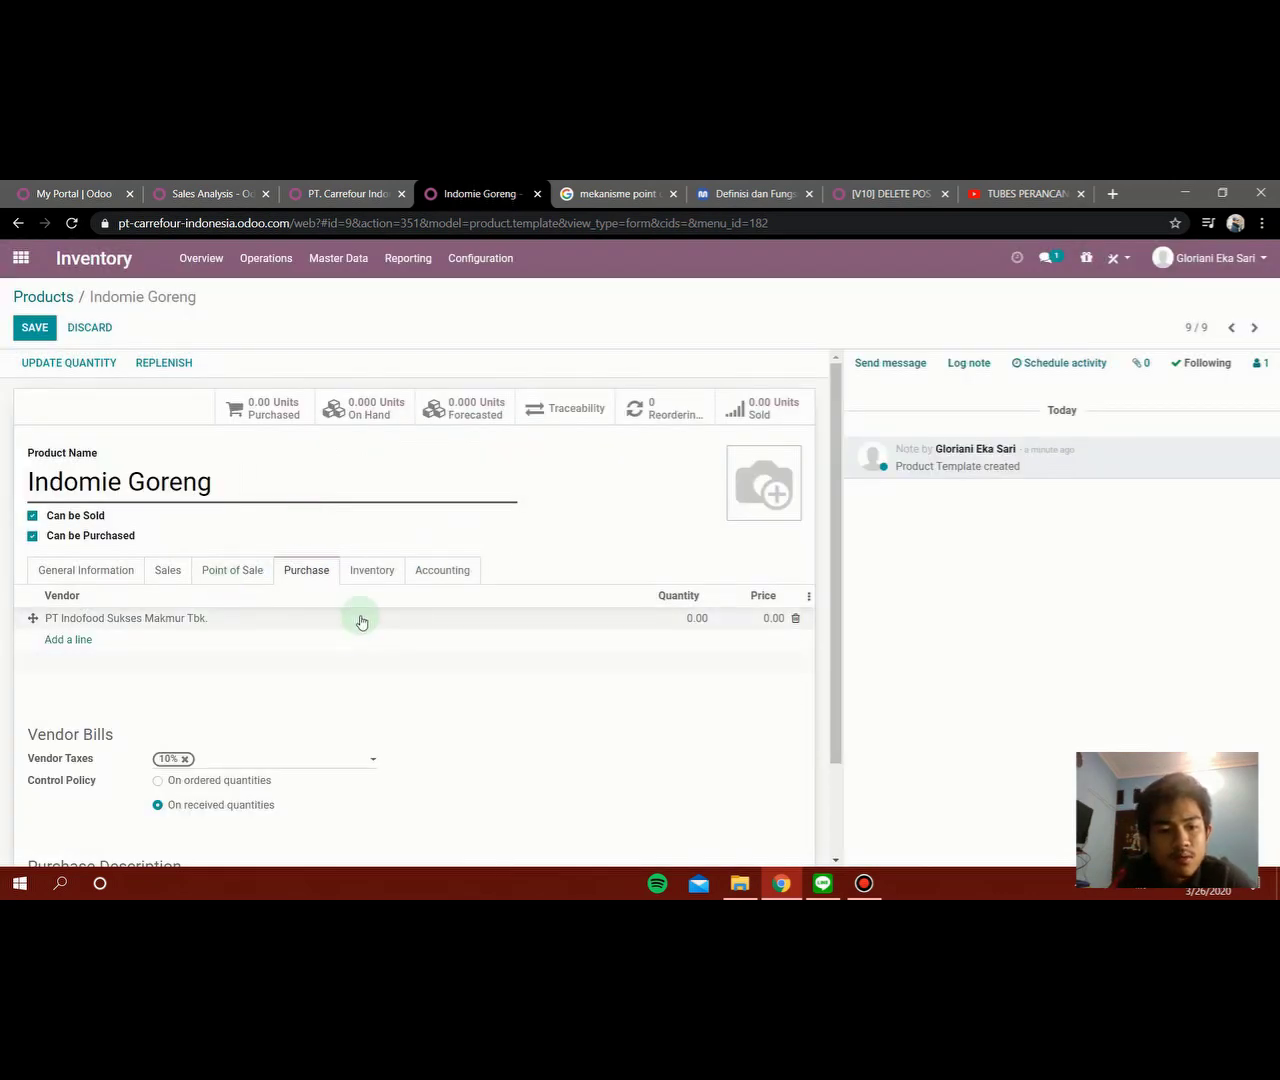
- Review Indomie Goreng's inventory and accounting settings and return to the product list, discarding the unsaved changes
left_click(384, 584)
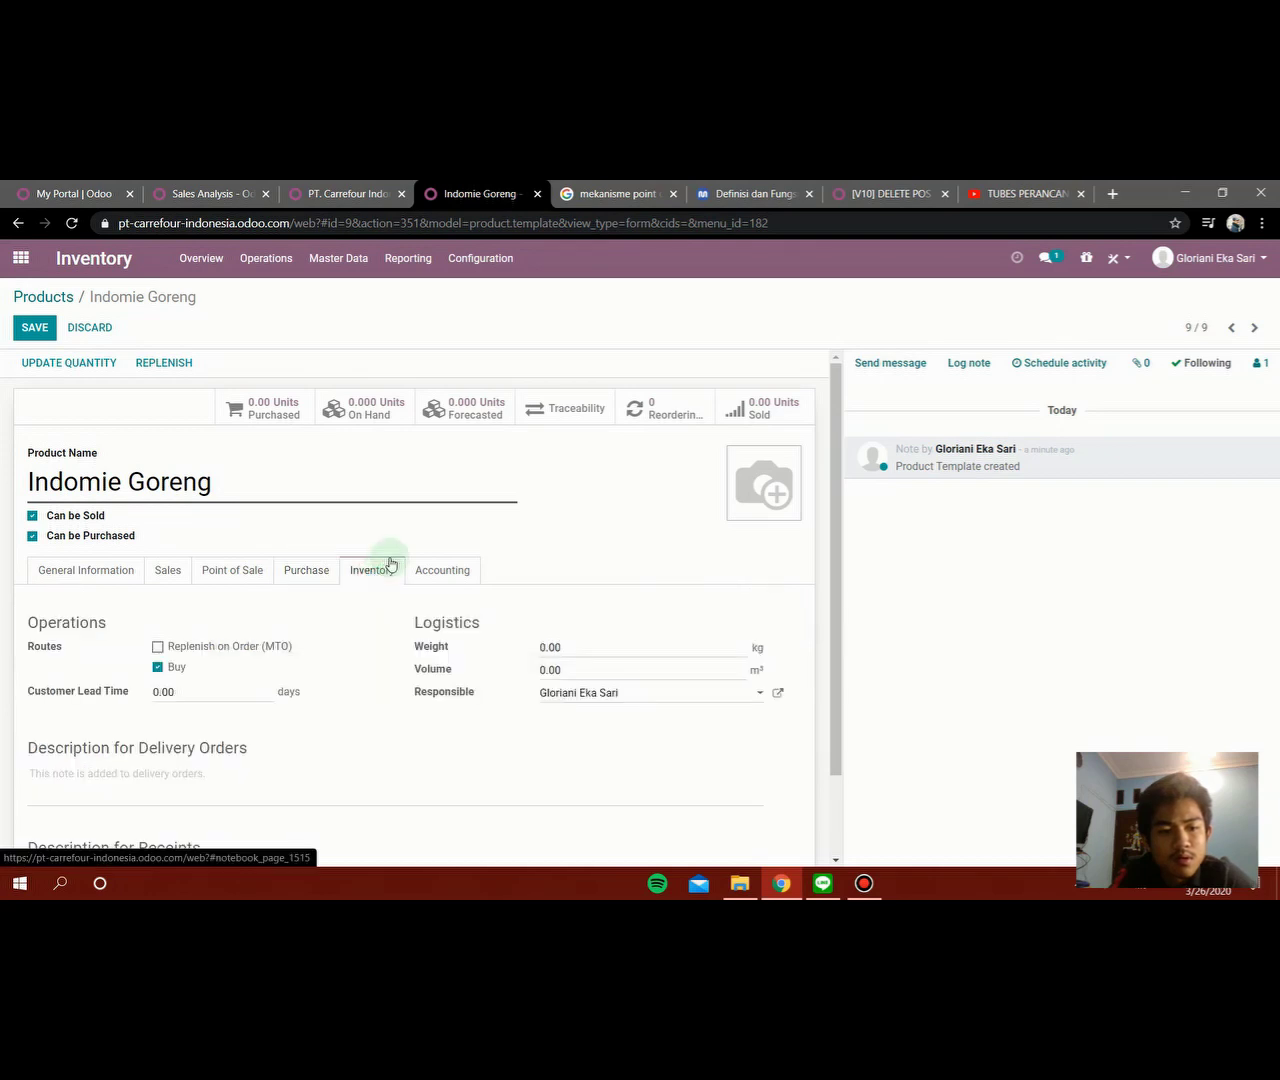
left_click(430, 567)
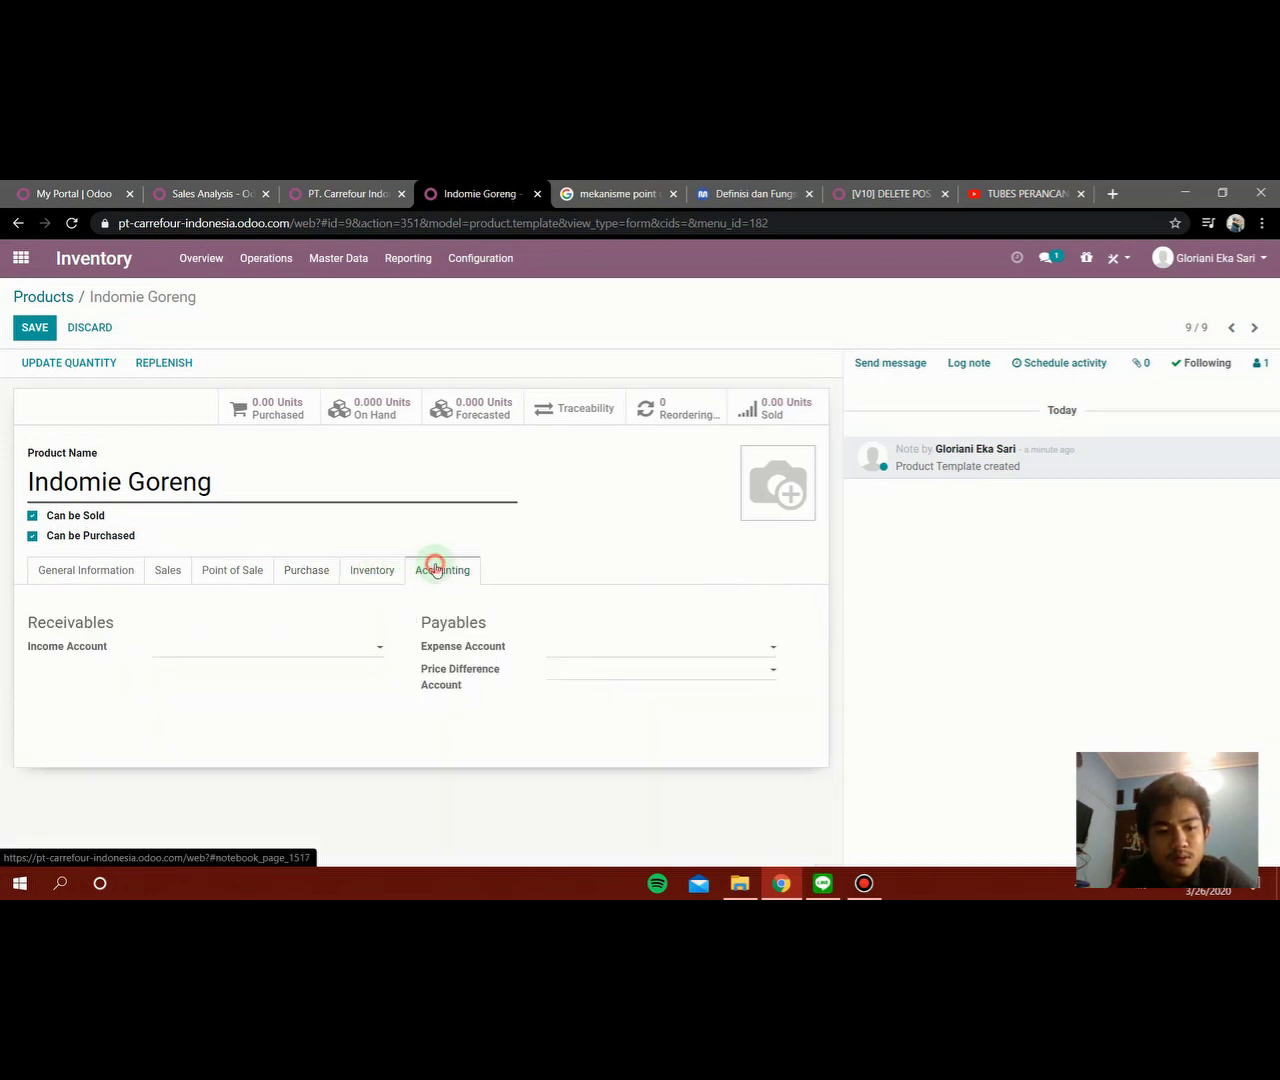
left_click(350, 258)
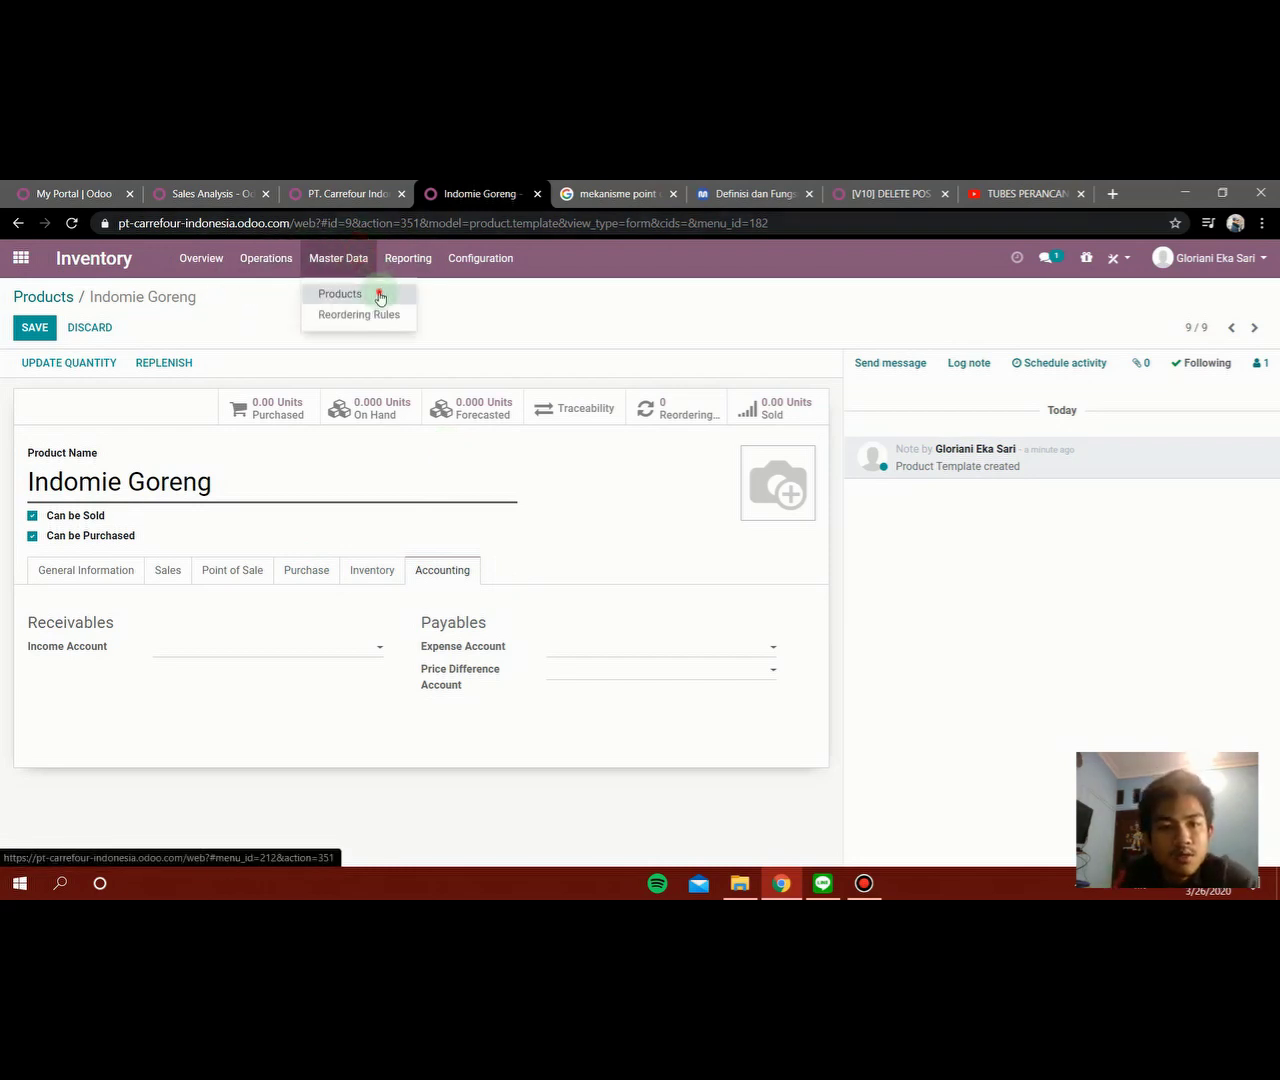
left_click(378, 294)
left_click(398, 375)
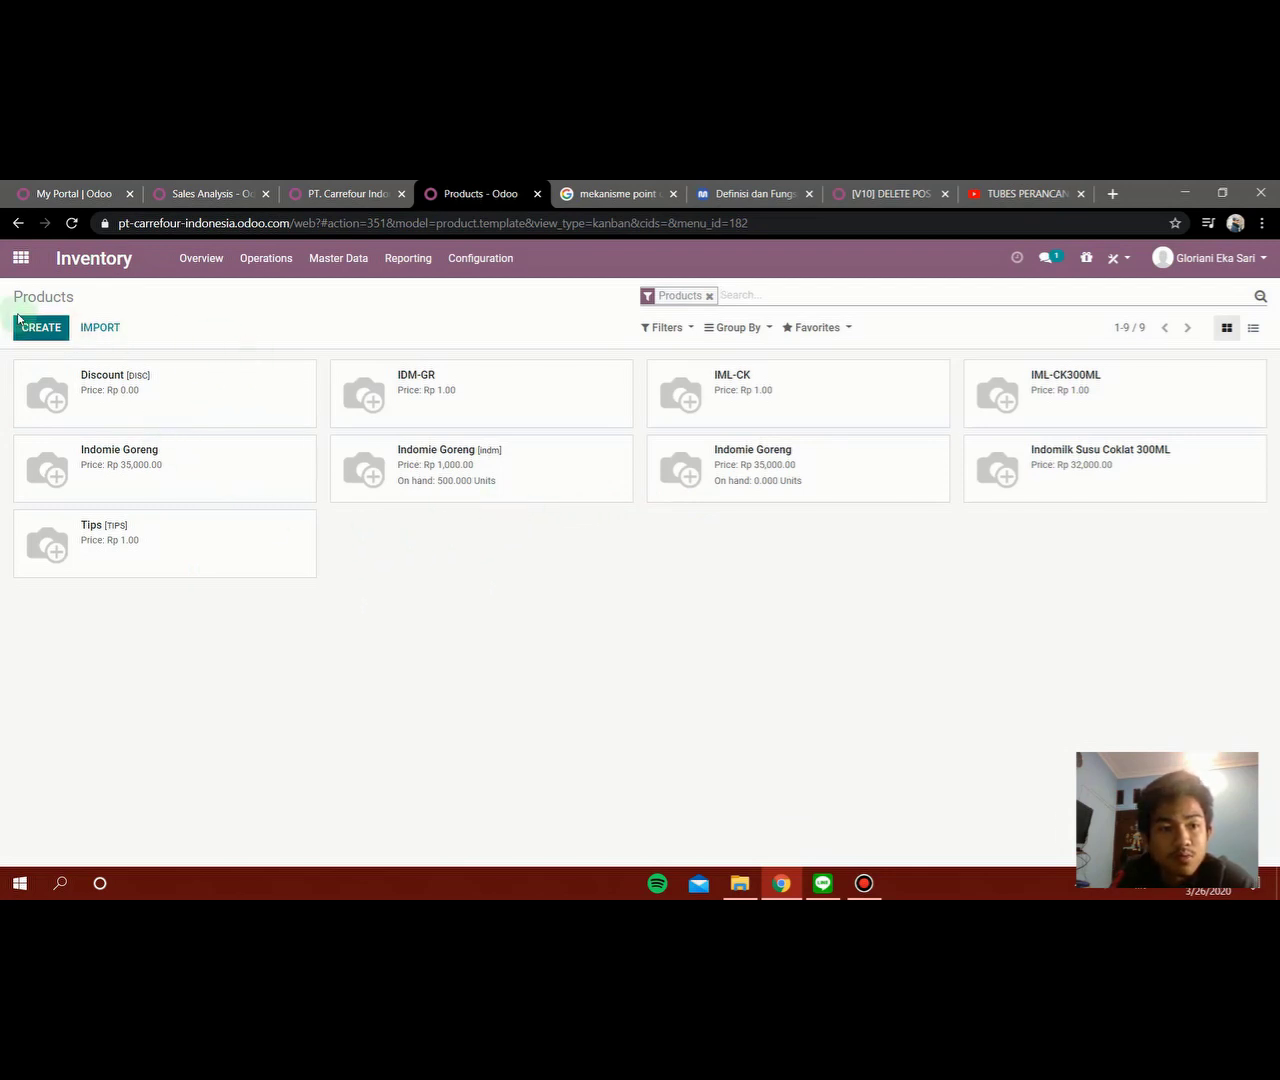
- Create a new product named Susu Coklat Indomilk 300Ml
left_click(50, 329)
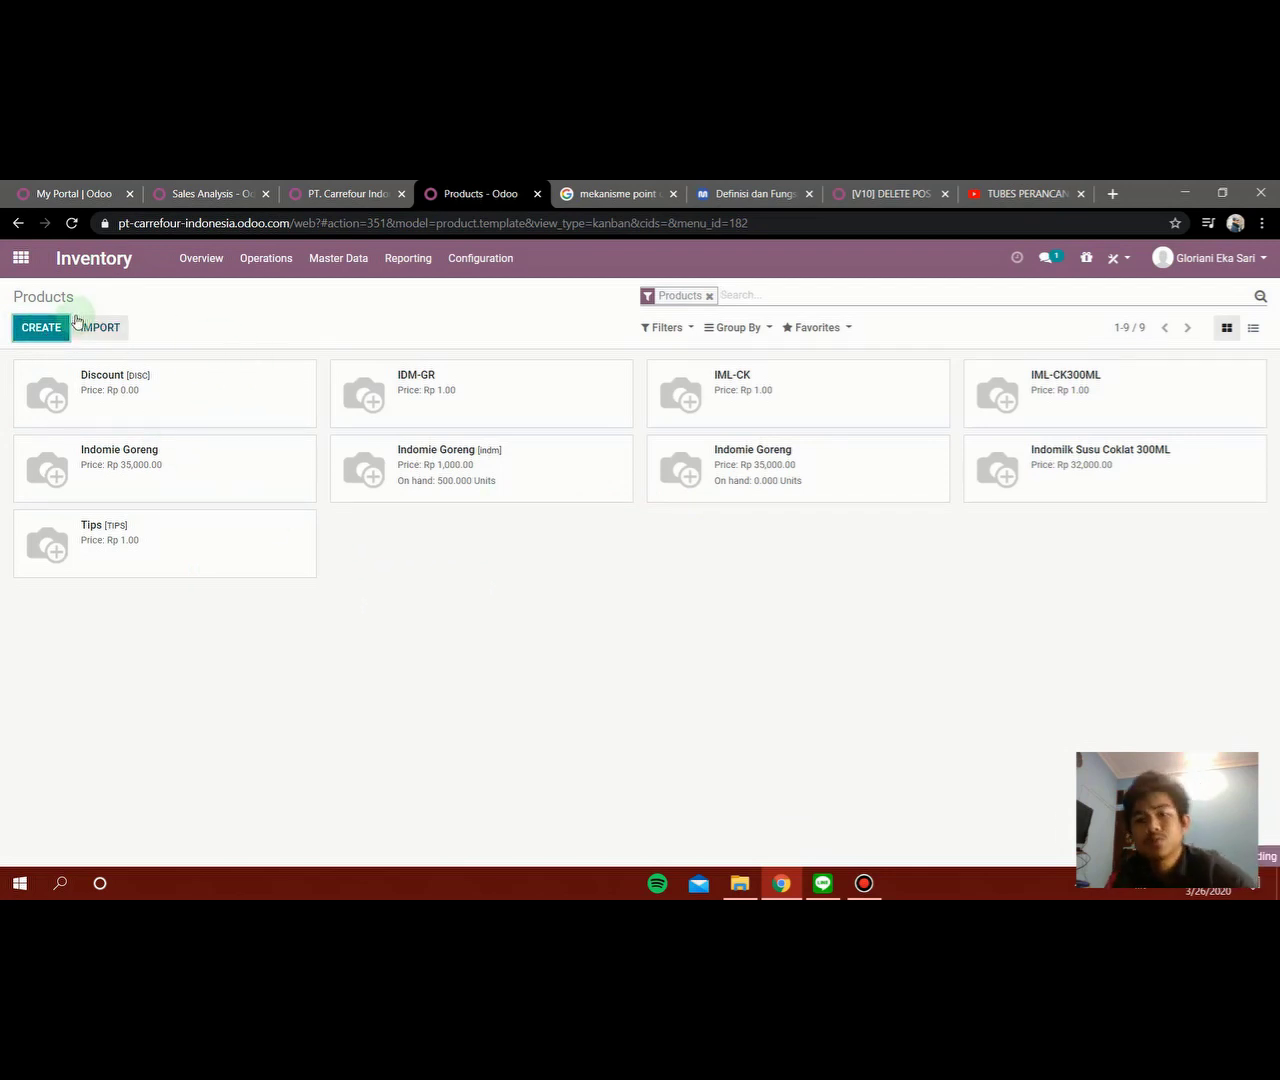
left_click(155, 480)
type("SU")
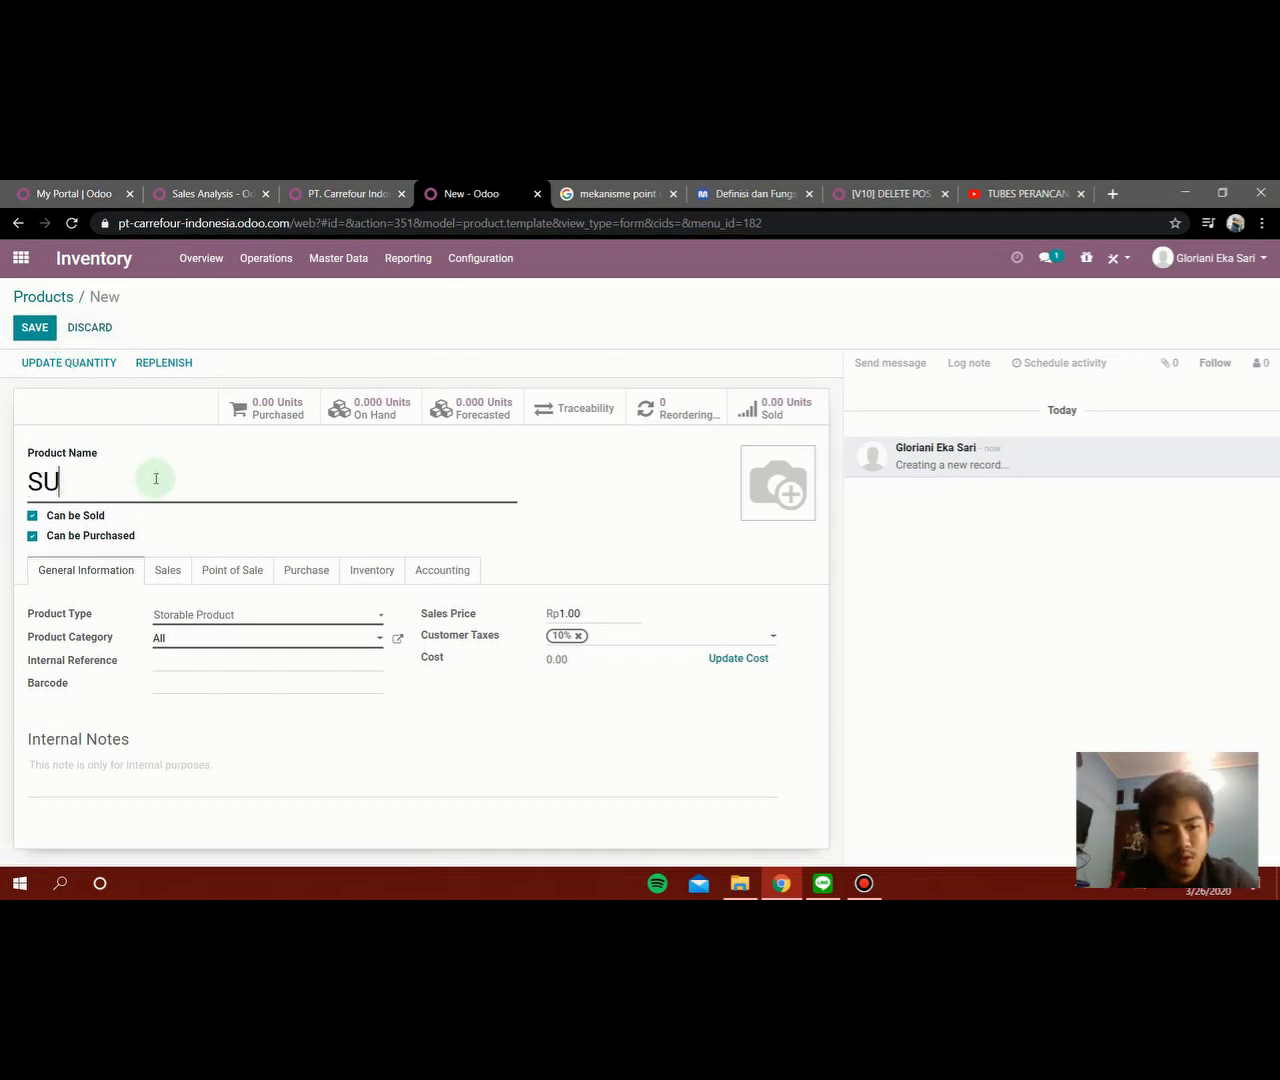
type("su Cokl")
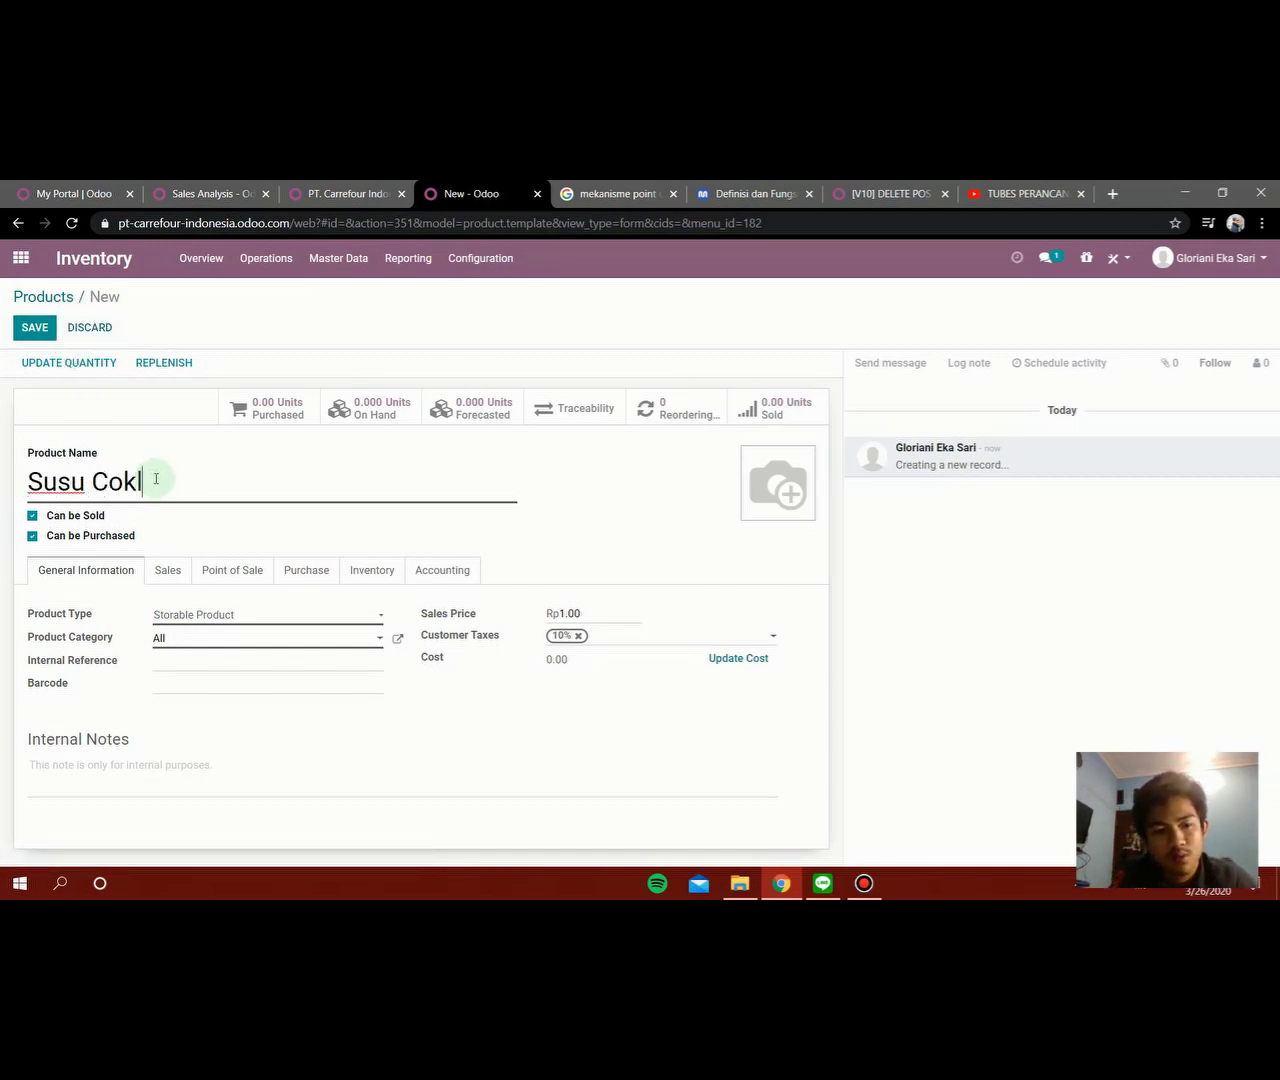
type("at Indo")
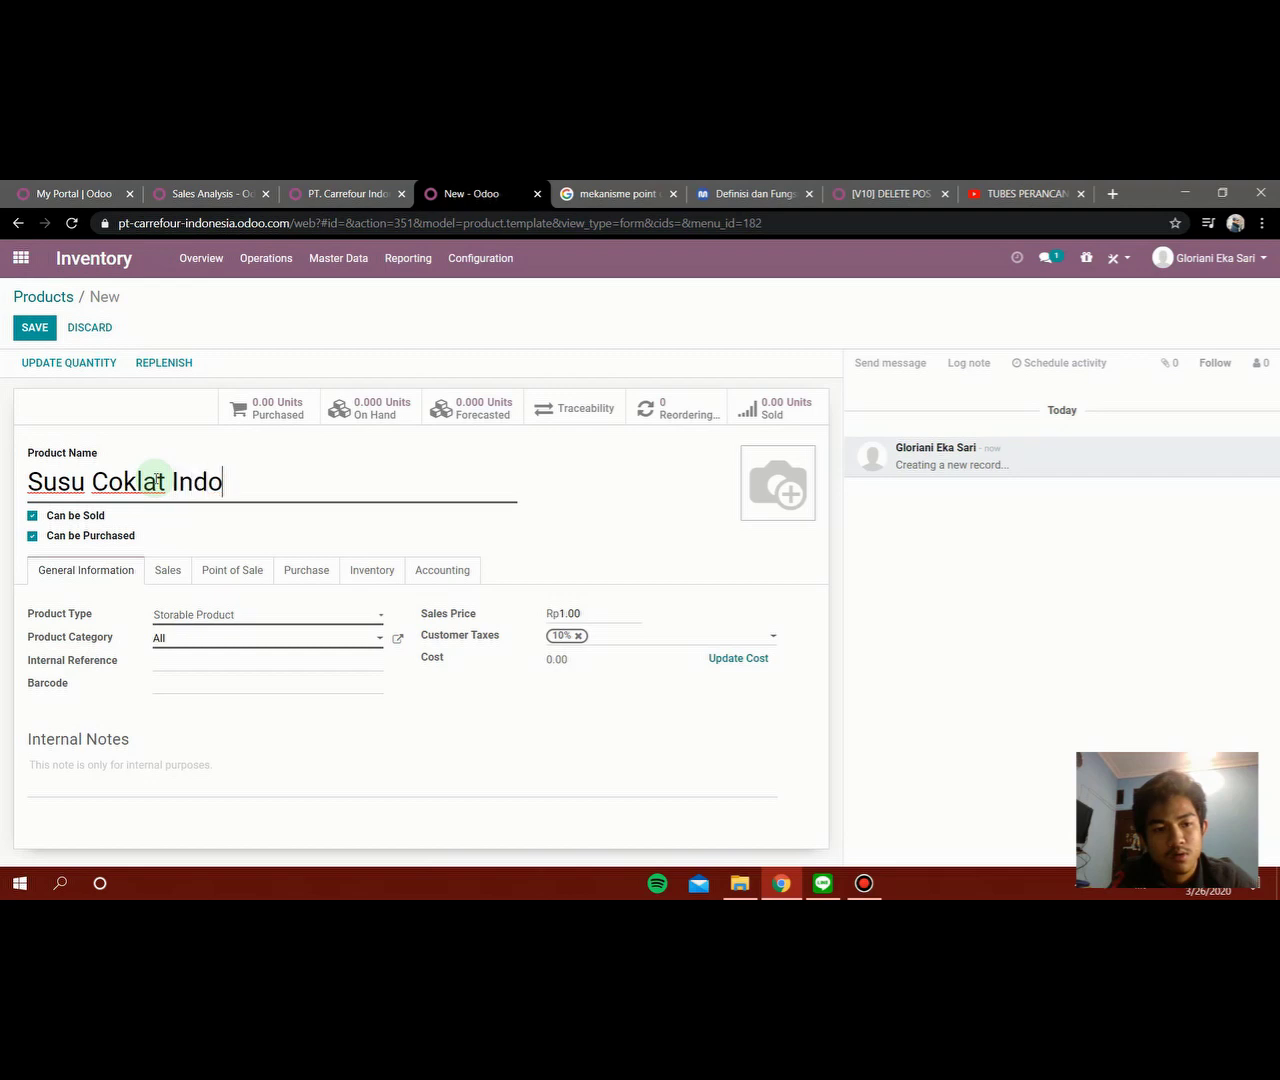
type("milk 300Ml")
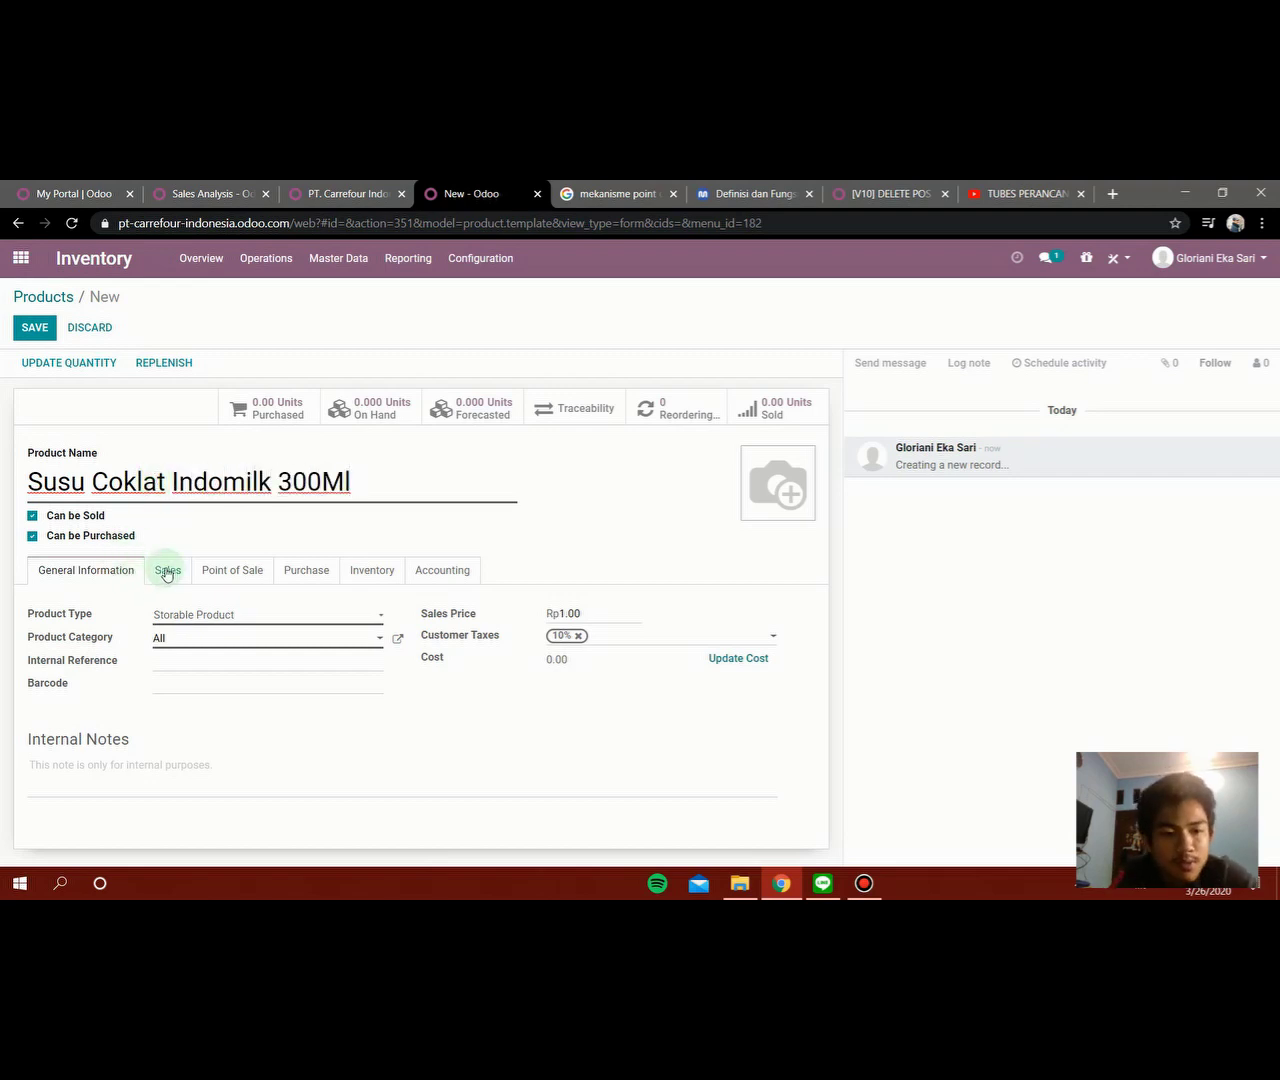
- Set the new milk product's sales price to Rp 30,000 and its cost to Rp 28,000
left_click(584, 611)
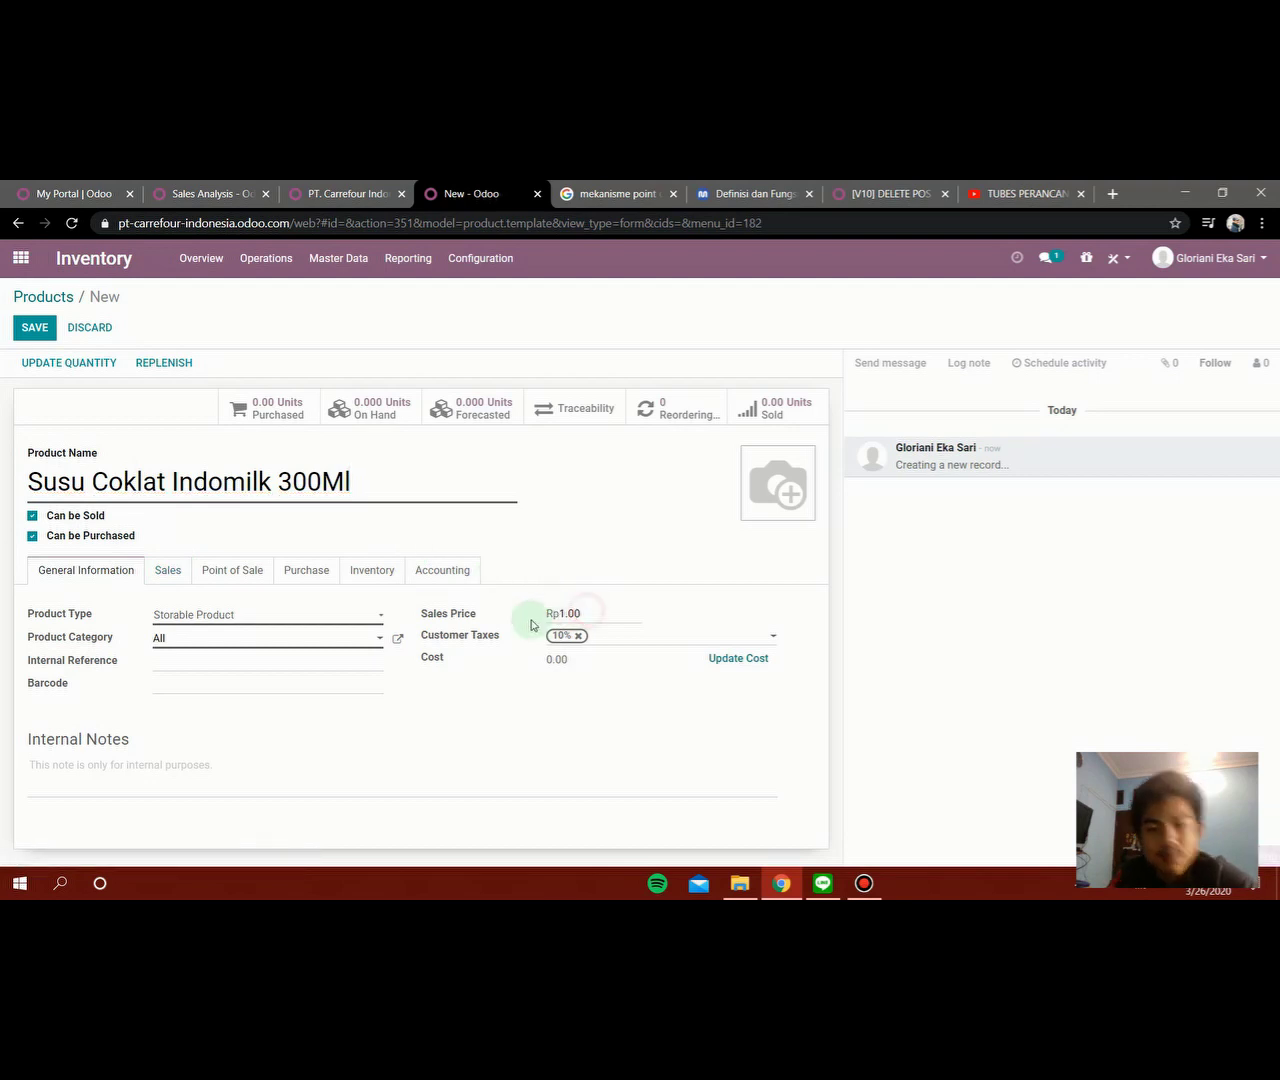
left_click(582, 614)
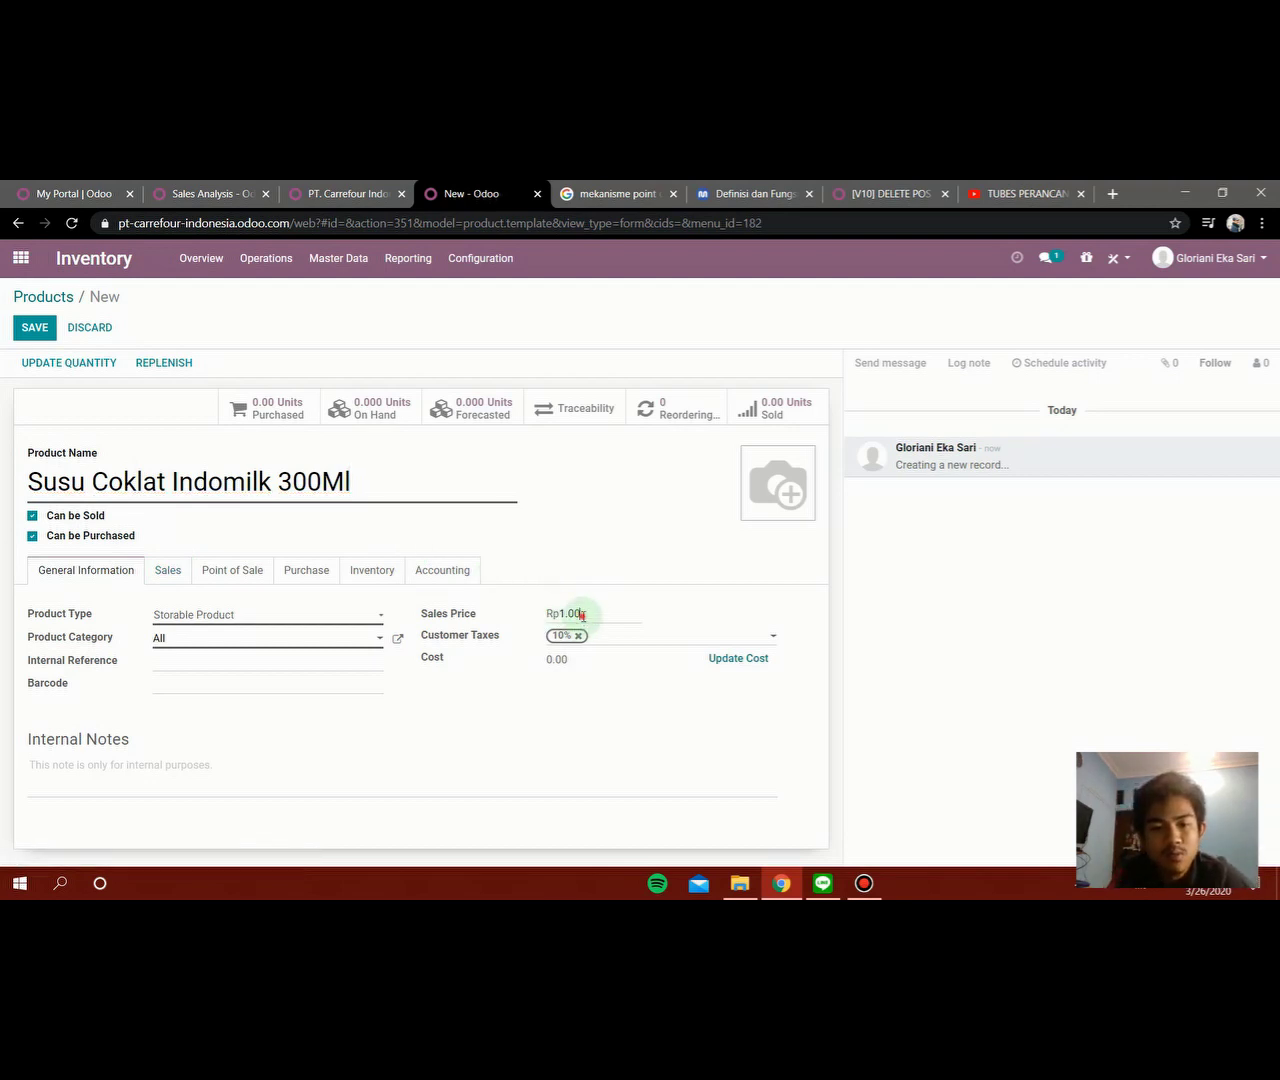
key("BackSpace")
key("BackSpace")
key("BackSpace")
type("30000")
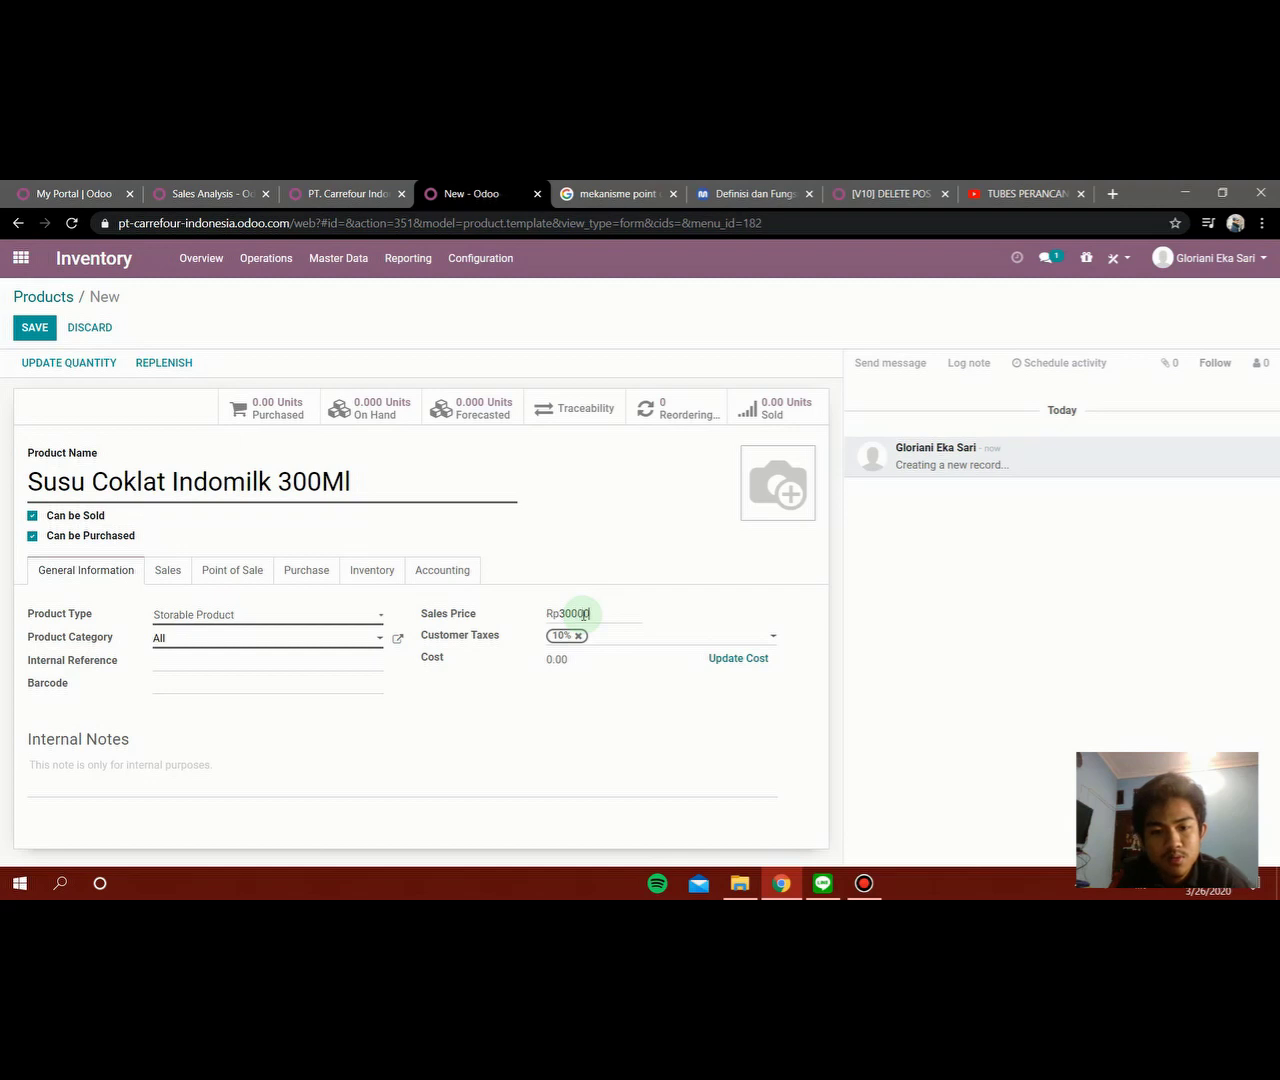
left_click(730, 658)
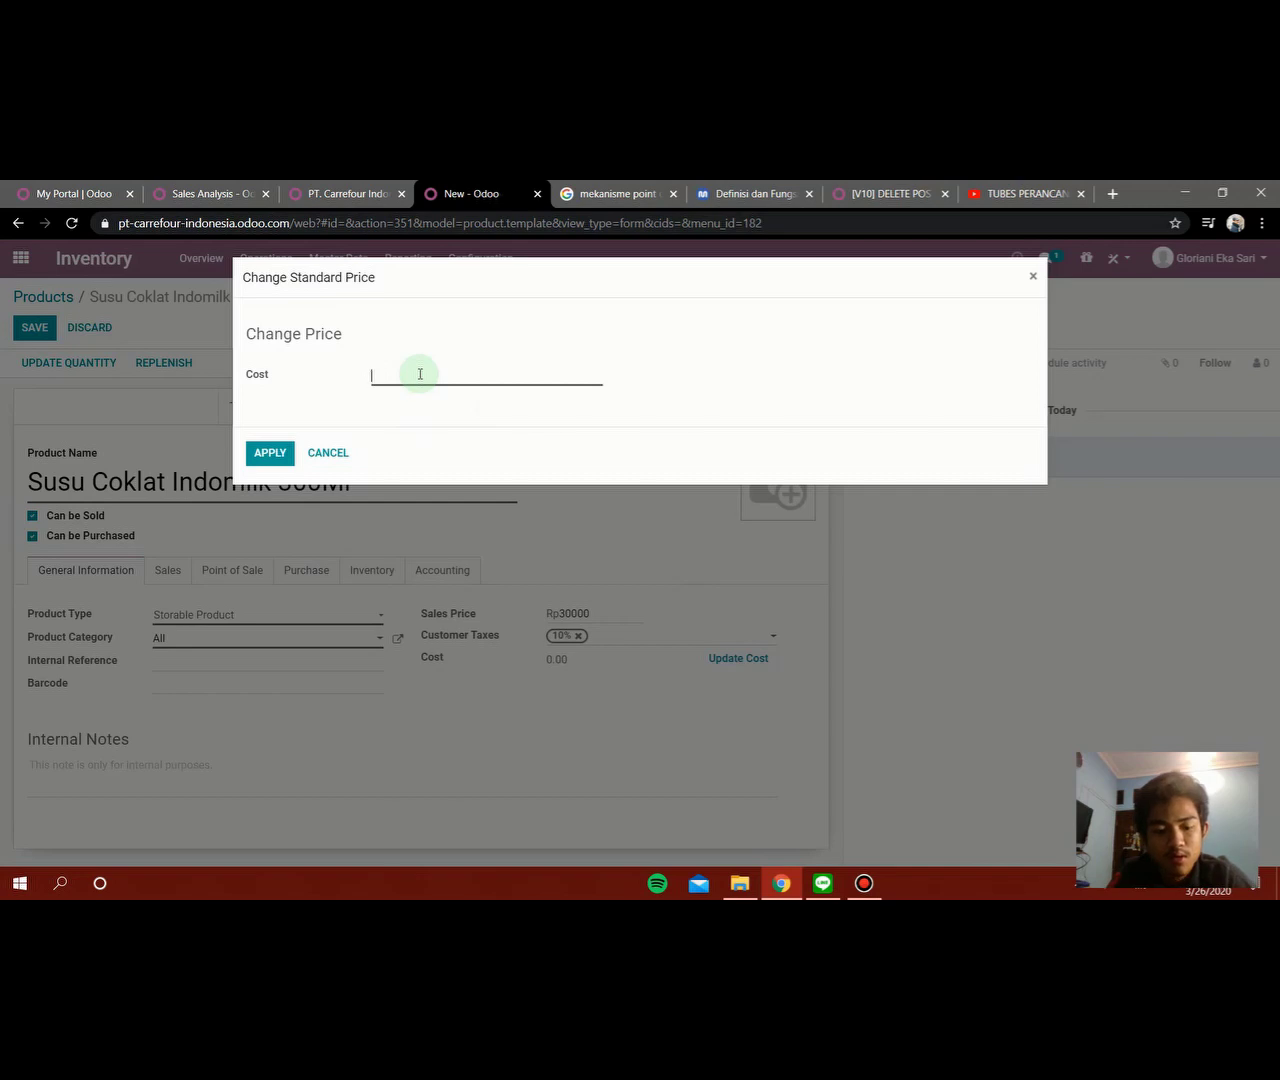
type("28000")
left_click(266, 456)
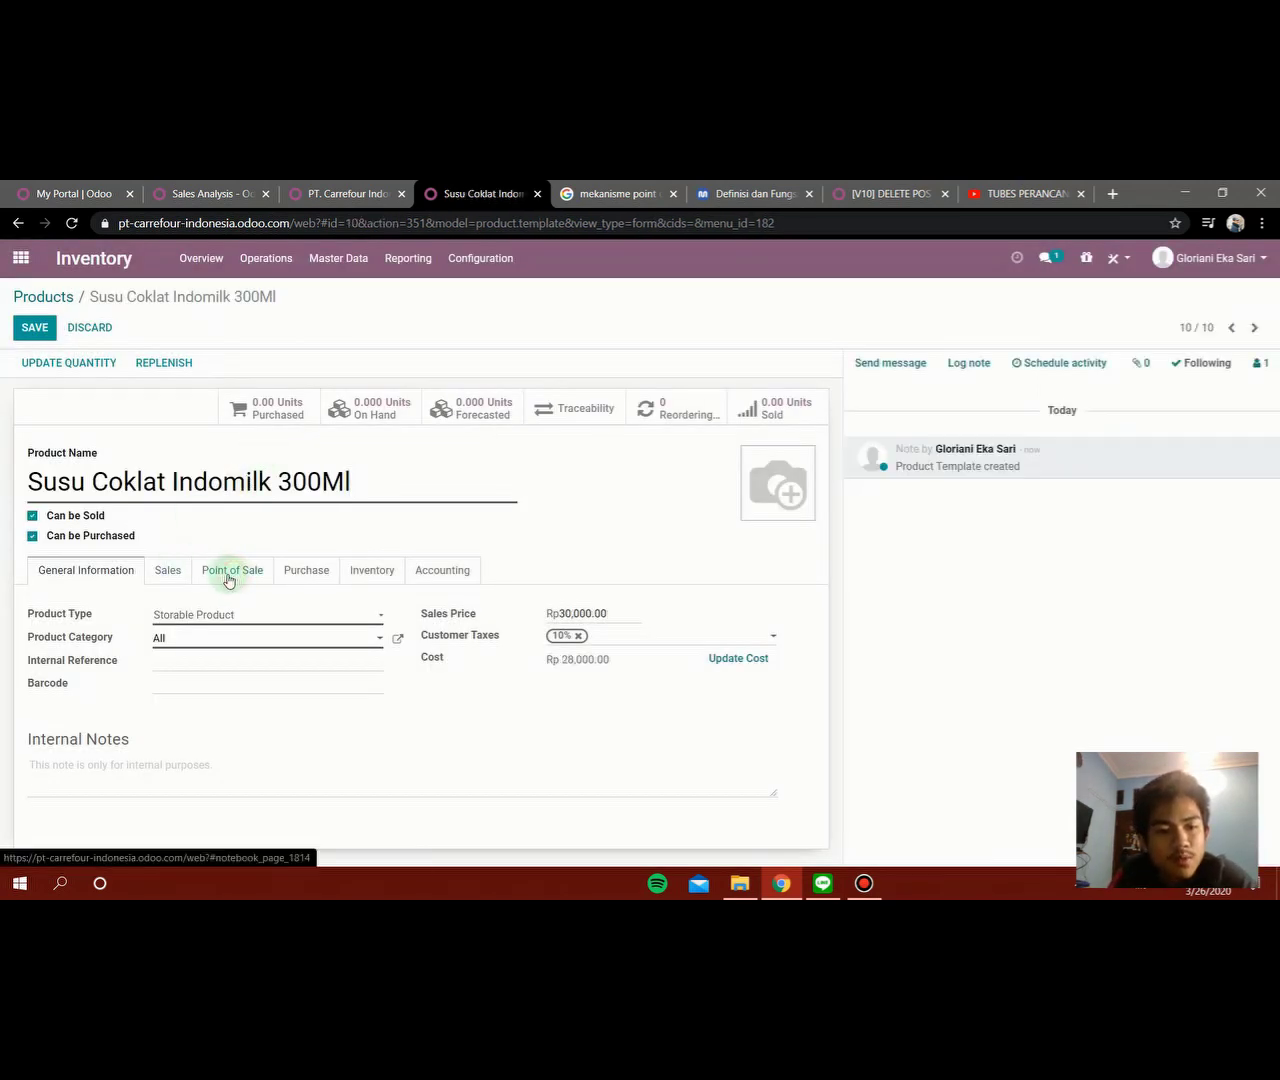
- Make the milk product available in POS and add vendor PT Indofood Sukses Makmur Tbk. with the vendor product name Indomilk Susu Coklat 300ML
left_click(230, 576)
left_click(157, 614)
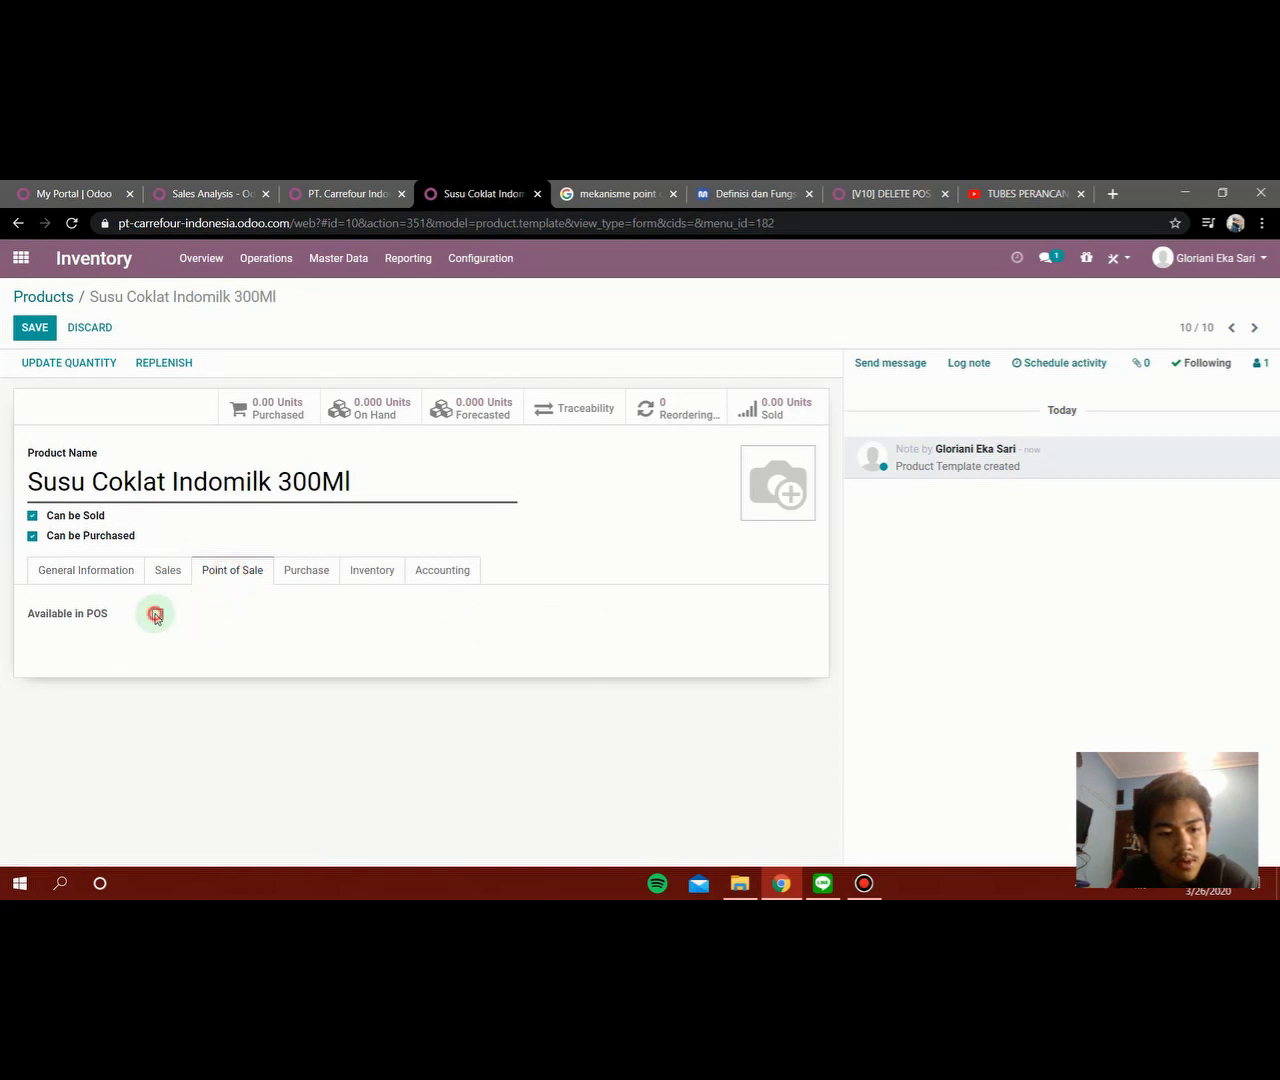
left_click(316, 567)
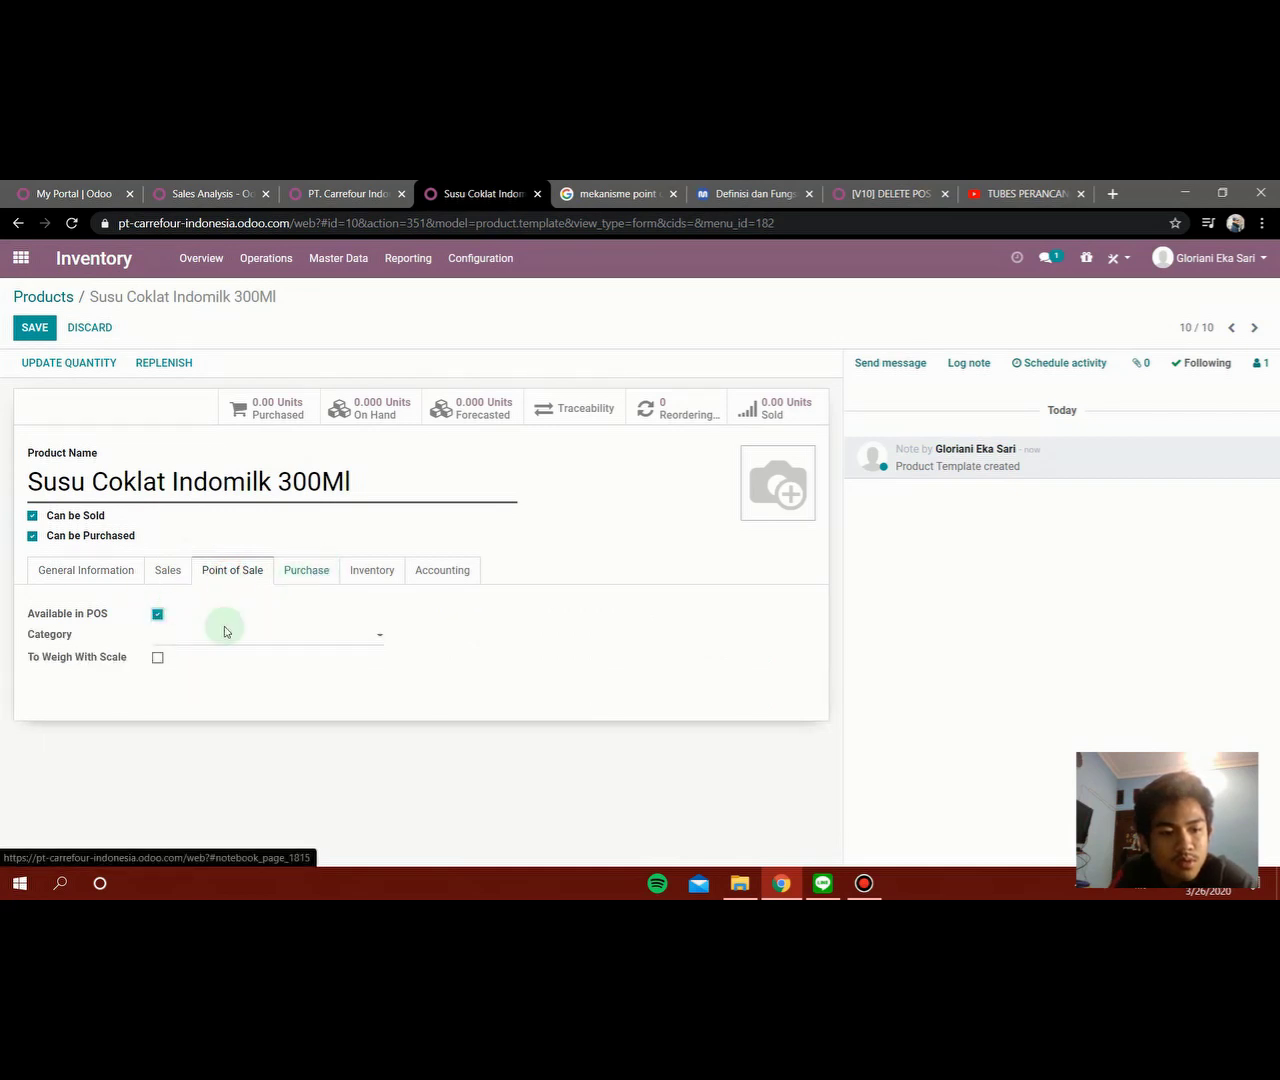
left_click(320, 573)
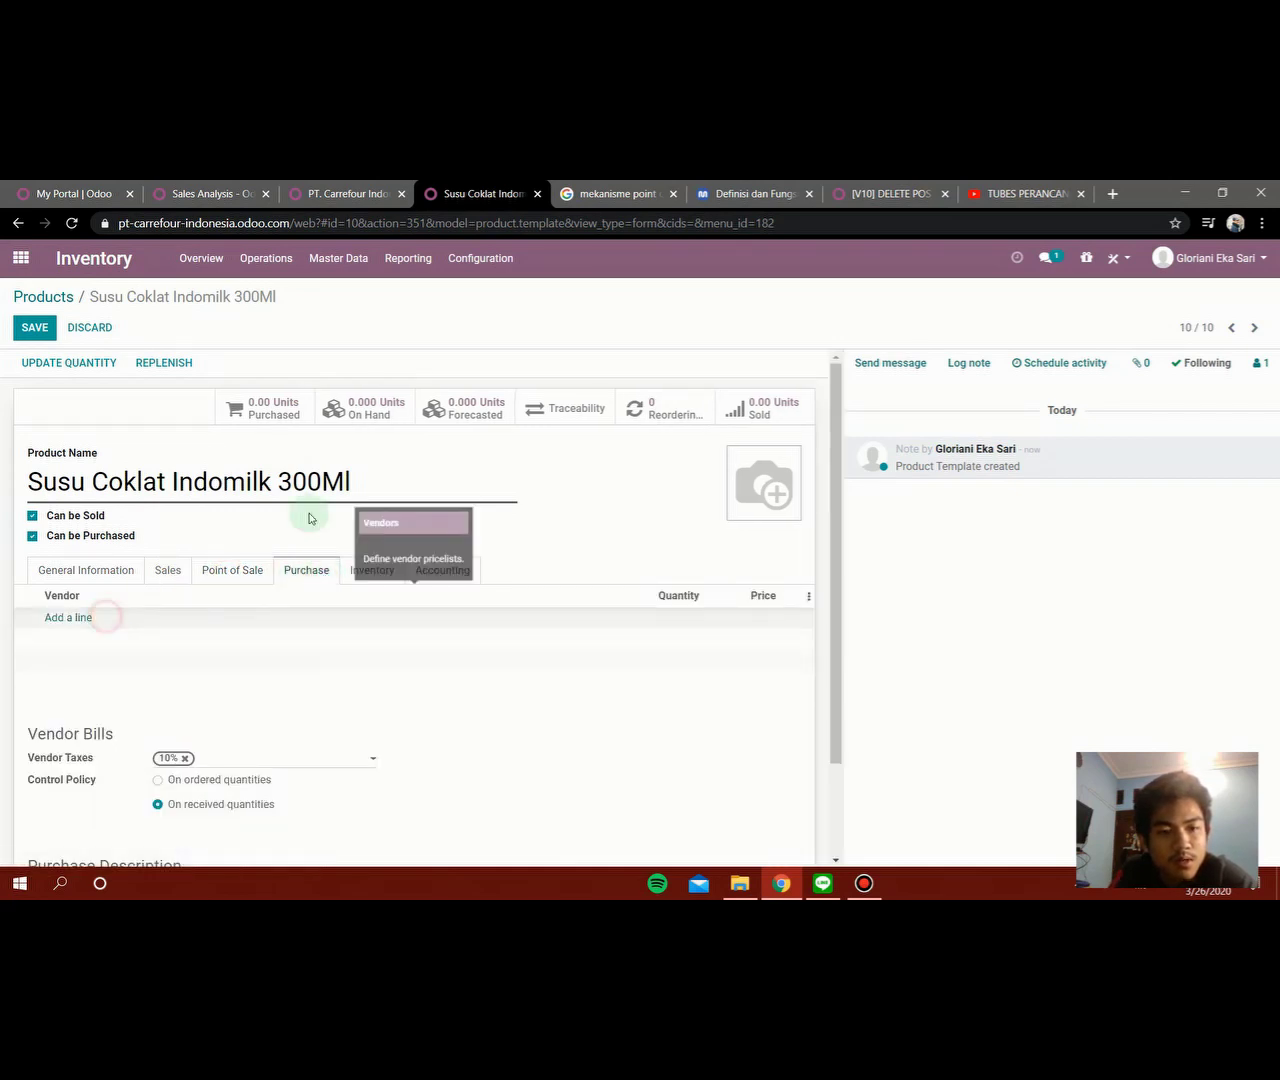
left_click(104, 617)
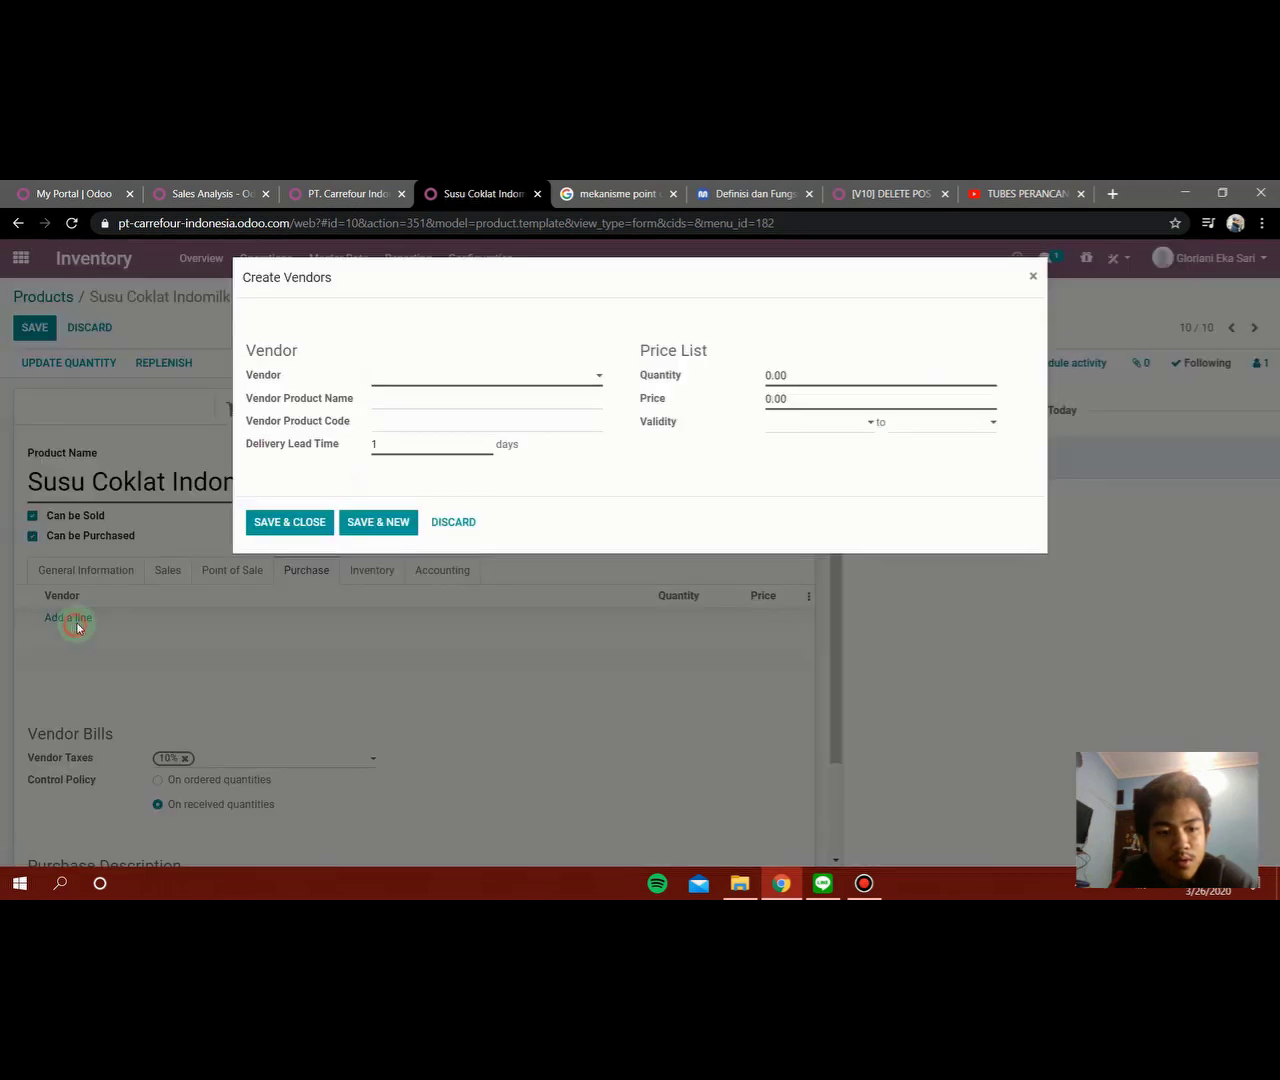
left_click(583, 376)
left_click(497, 403)
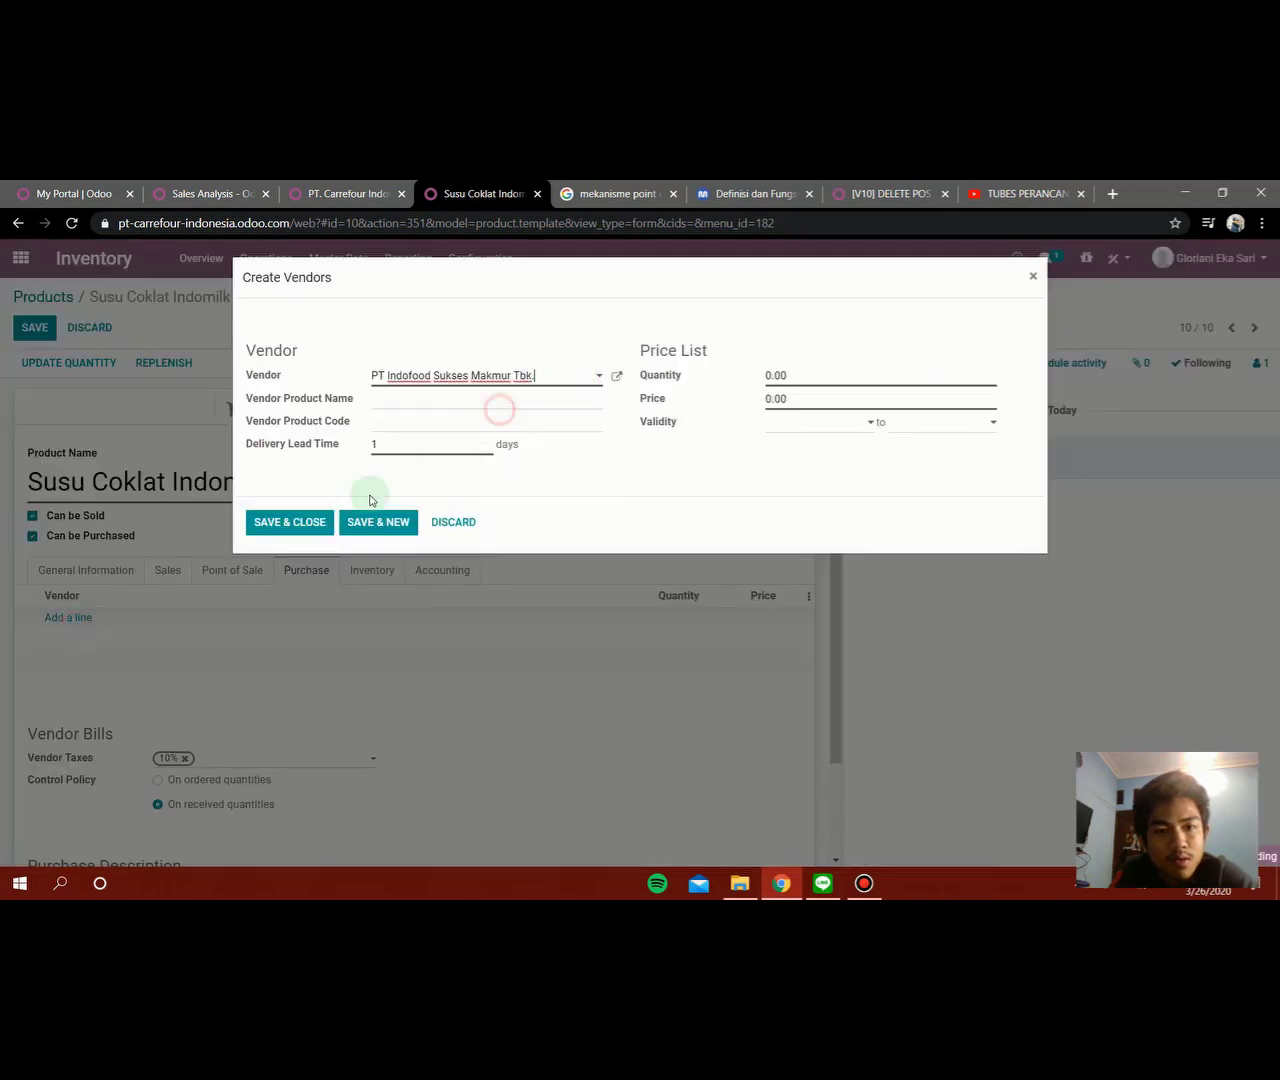
left_click(483, 405)
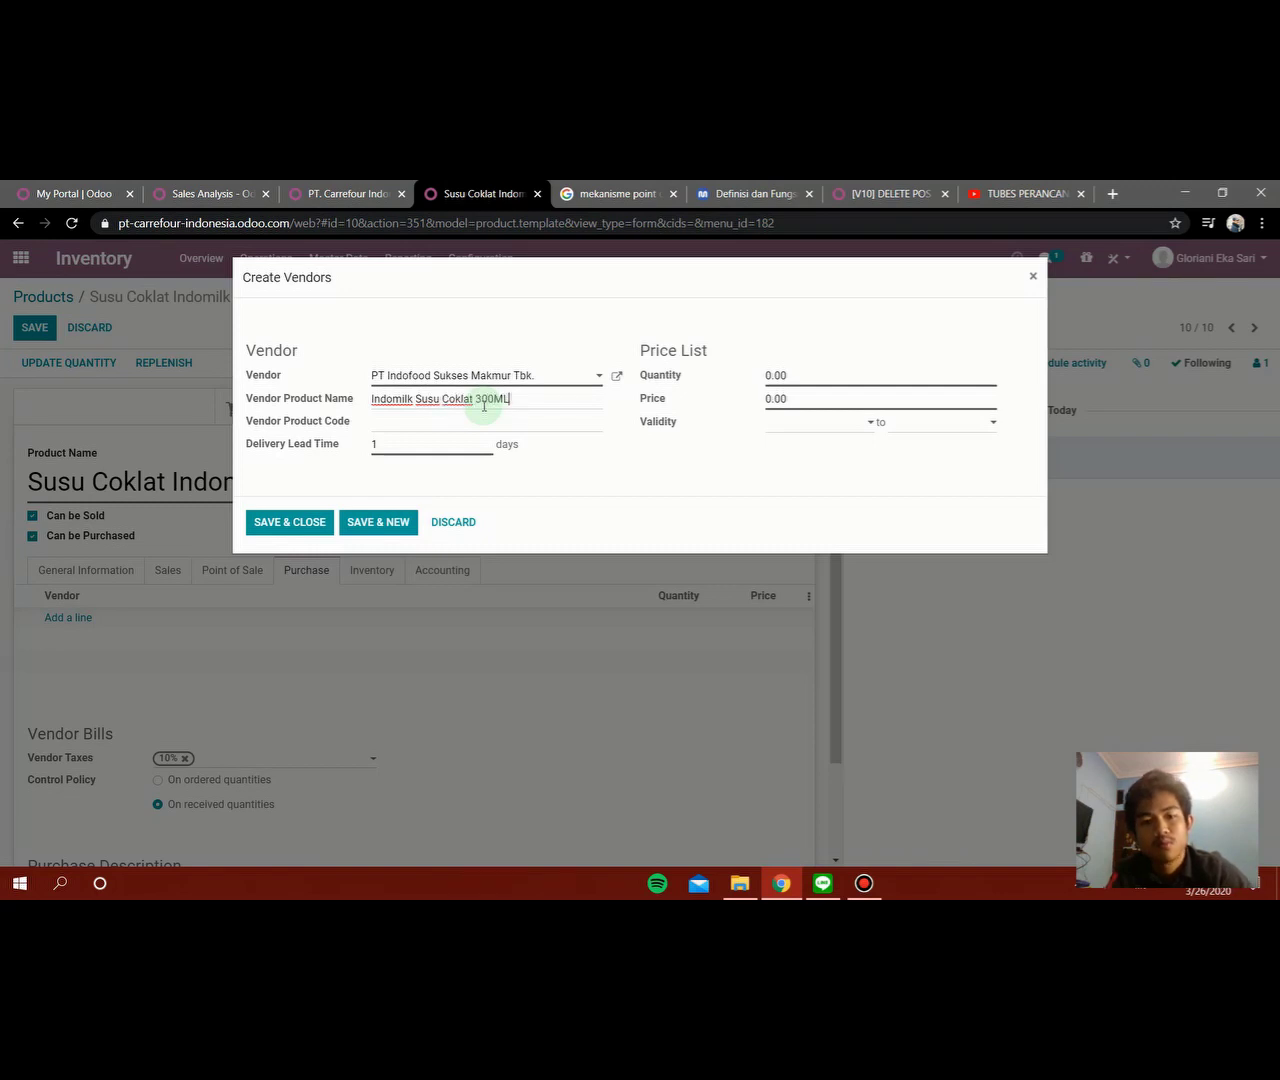
left_click(298, 524)
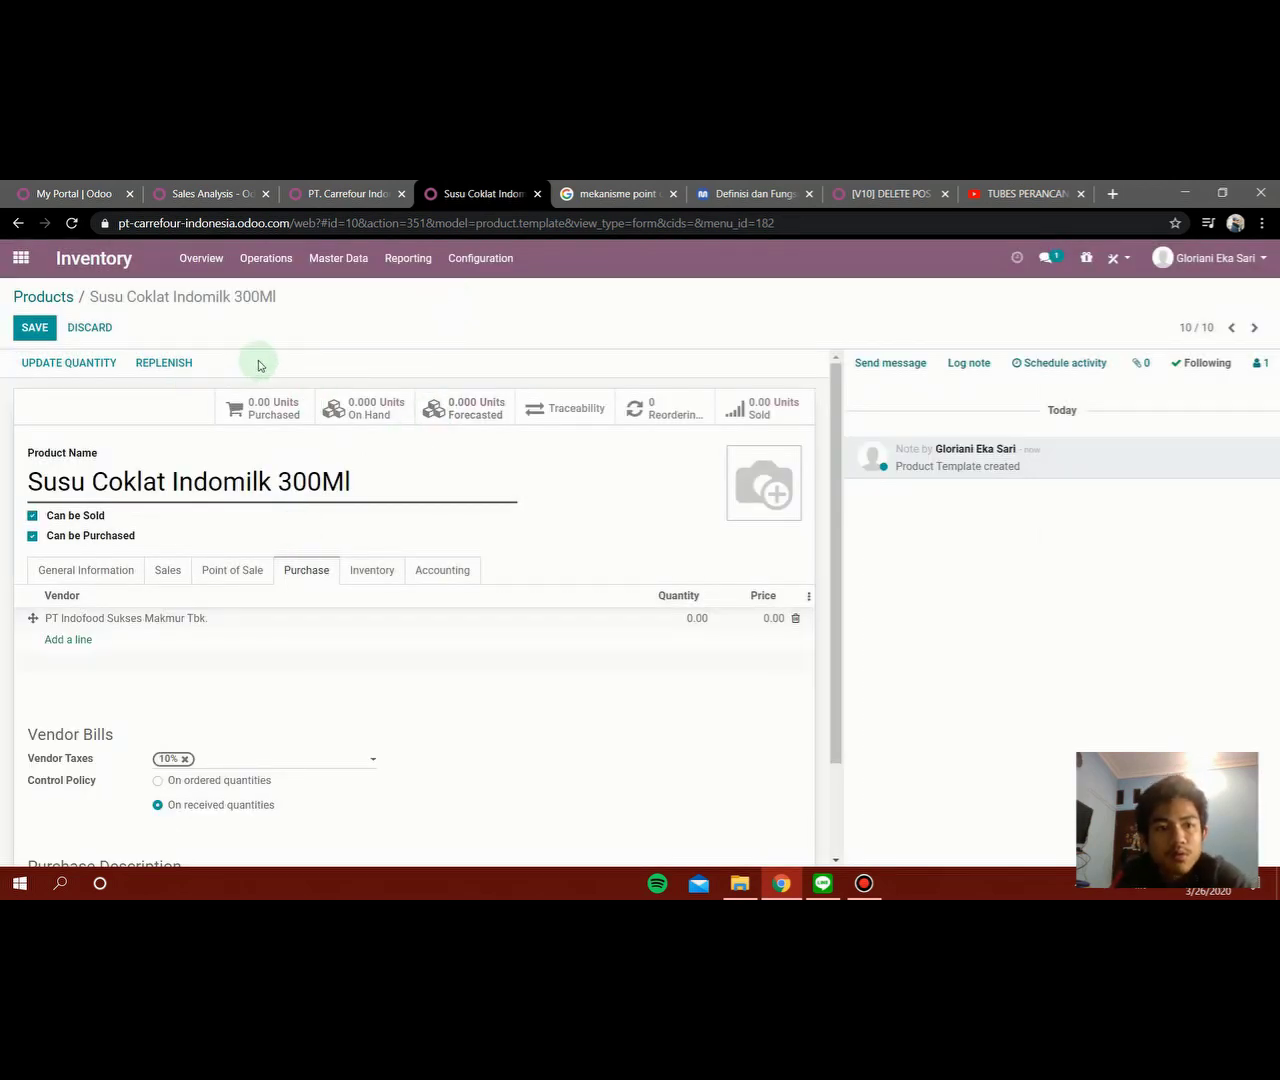
- Open the Inventory Report, discarding the unsaved changes to the milk product
left_click(408, 260)
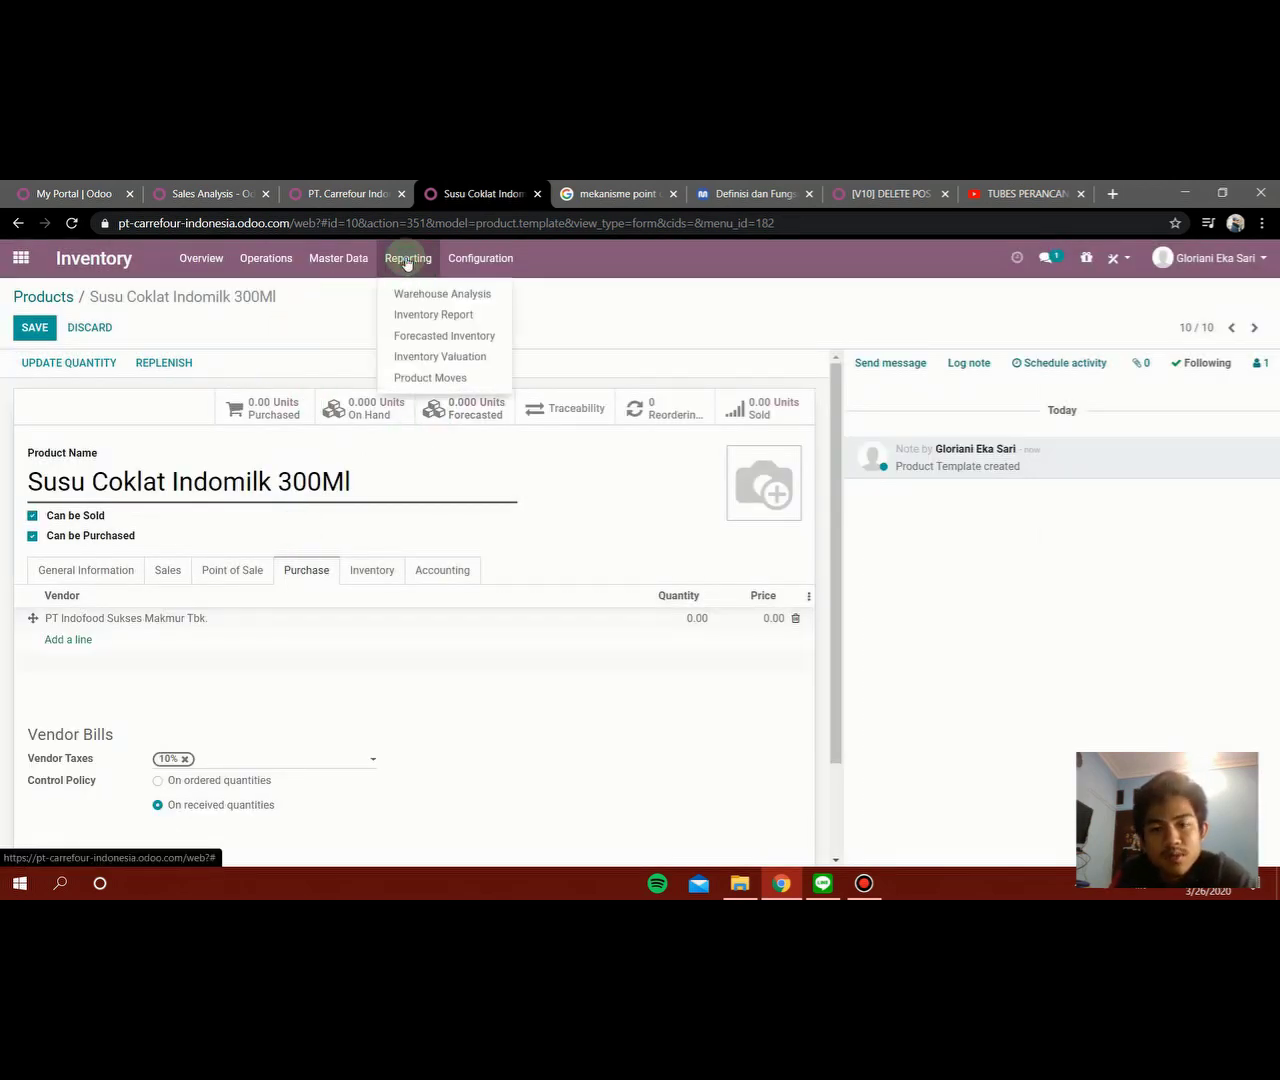
left_click(469, 318)
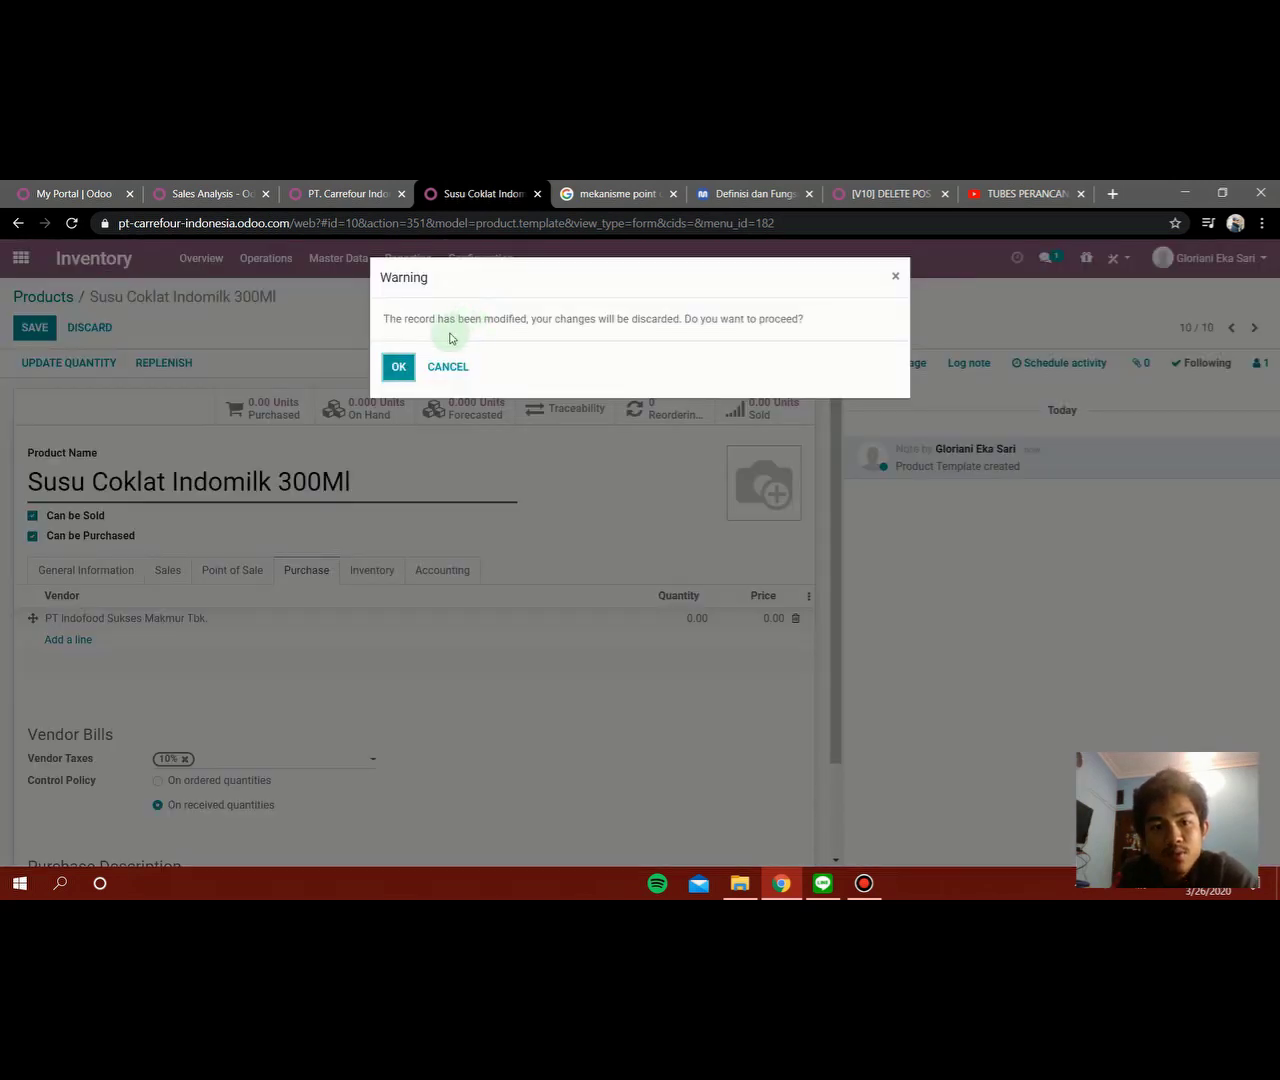
left_click(397, 367)
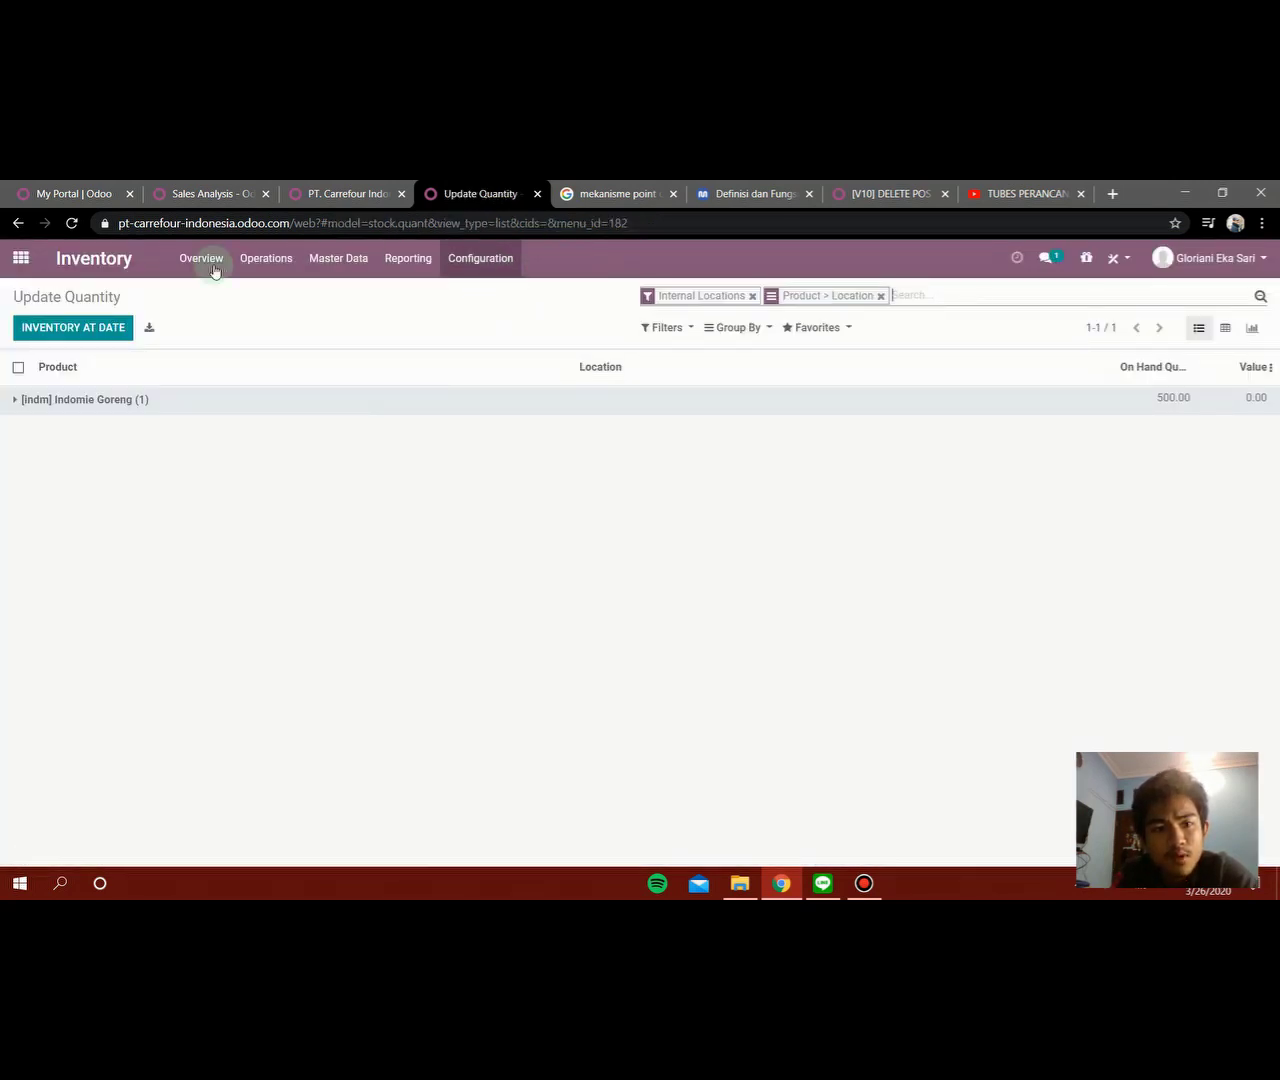
- Open the Inventory Report and examine the stock quantities and values of Indomie Goreng and Susu Coklat Indomilk 300Ml by location
left_click(400, 263)
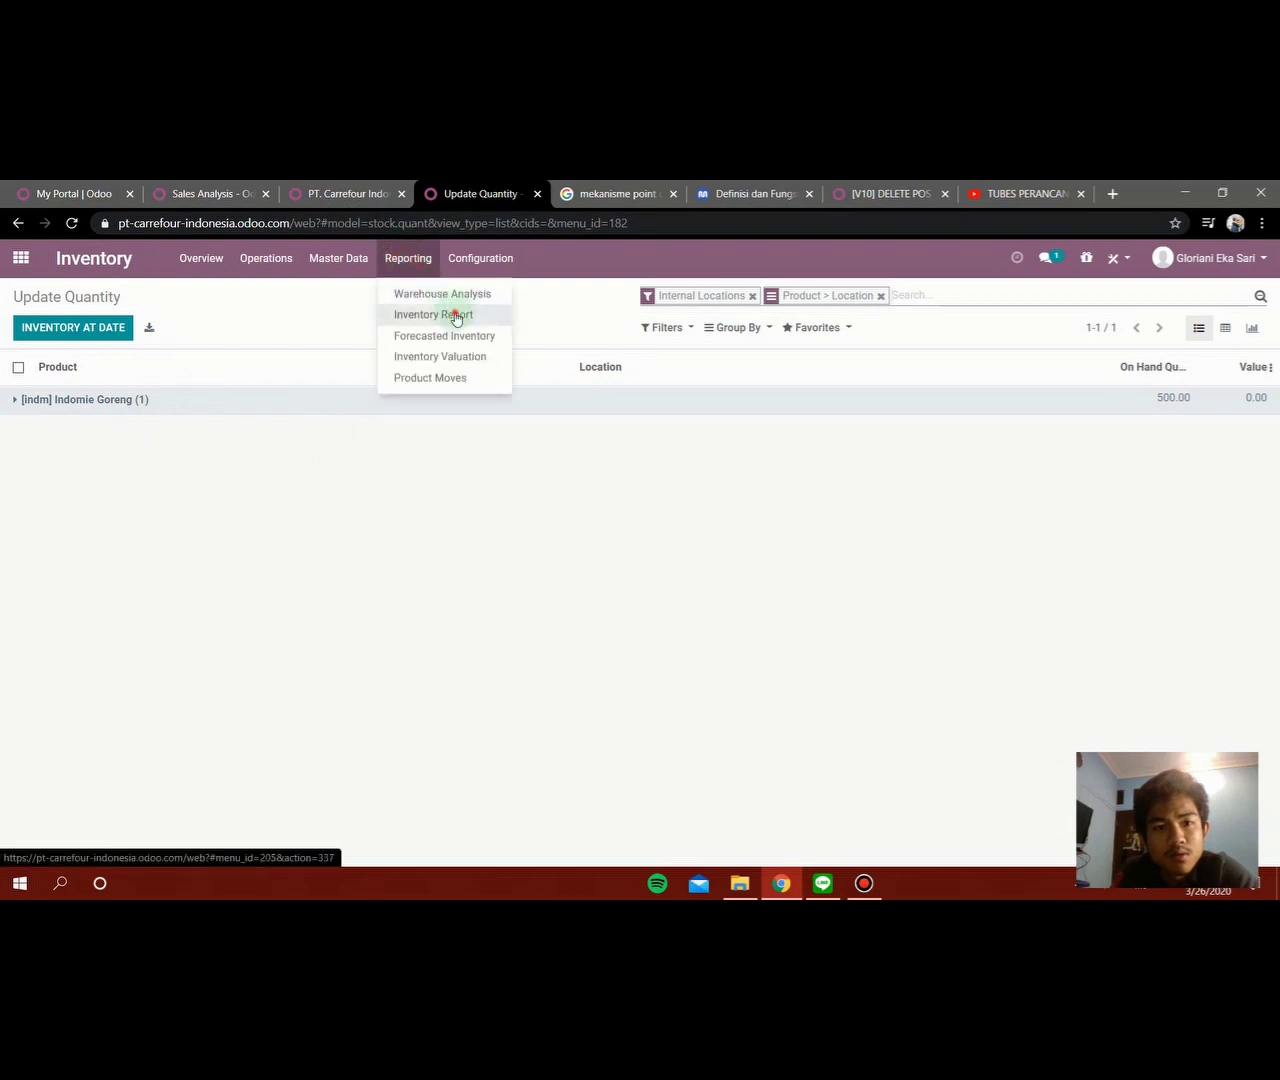
left_click(454, 314)
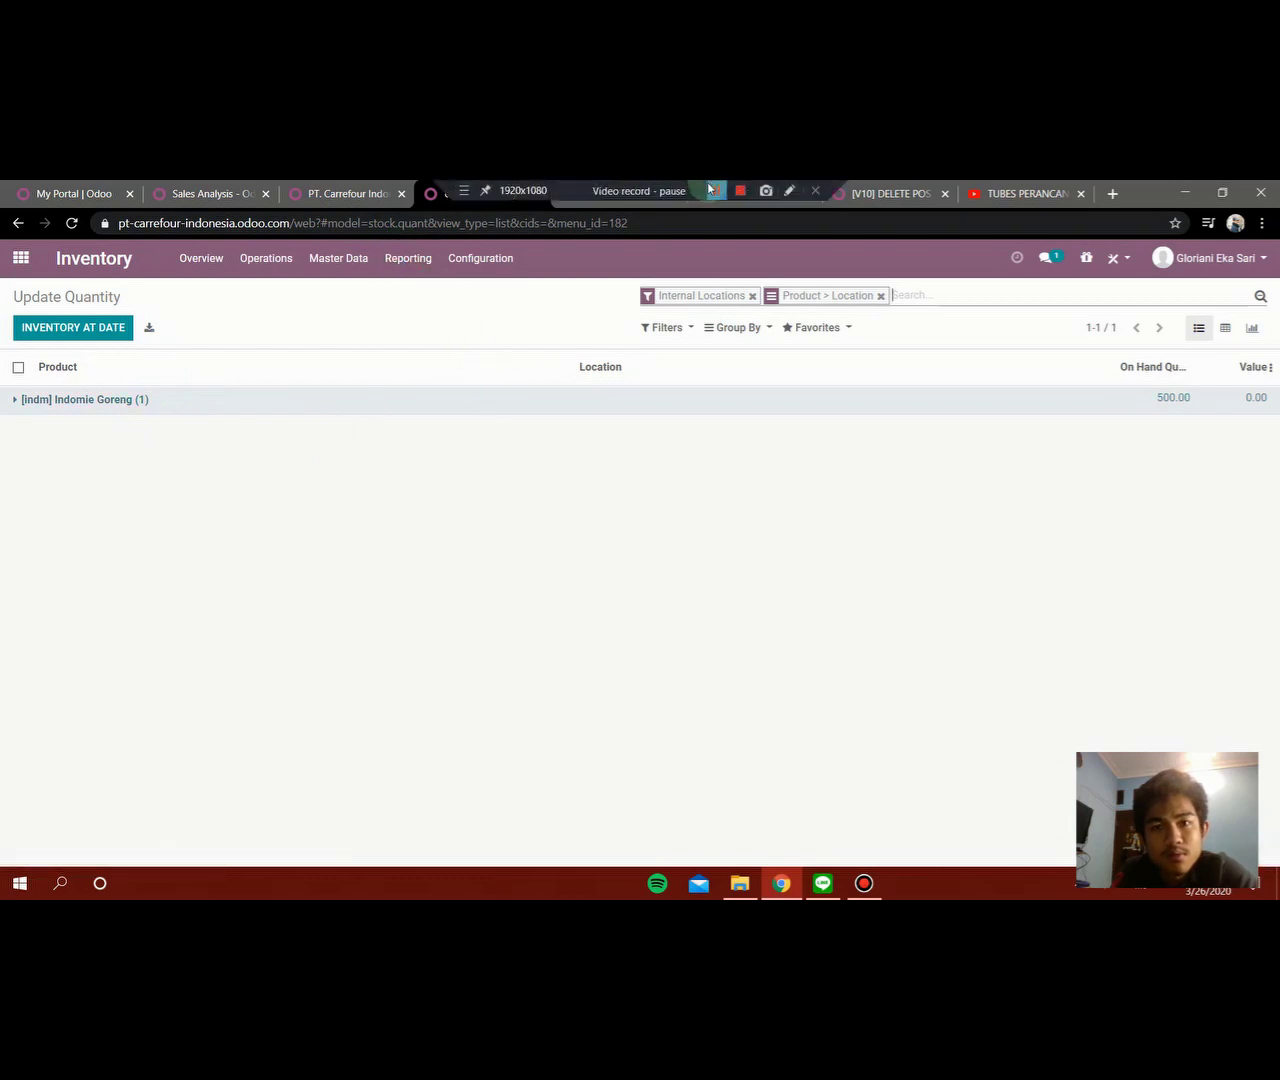
left_click(716, 190)
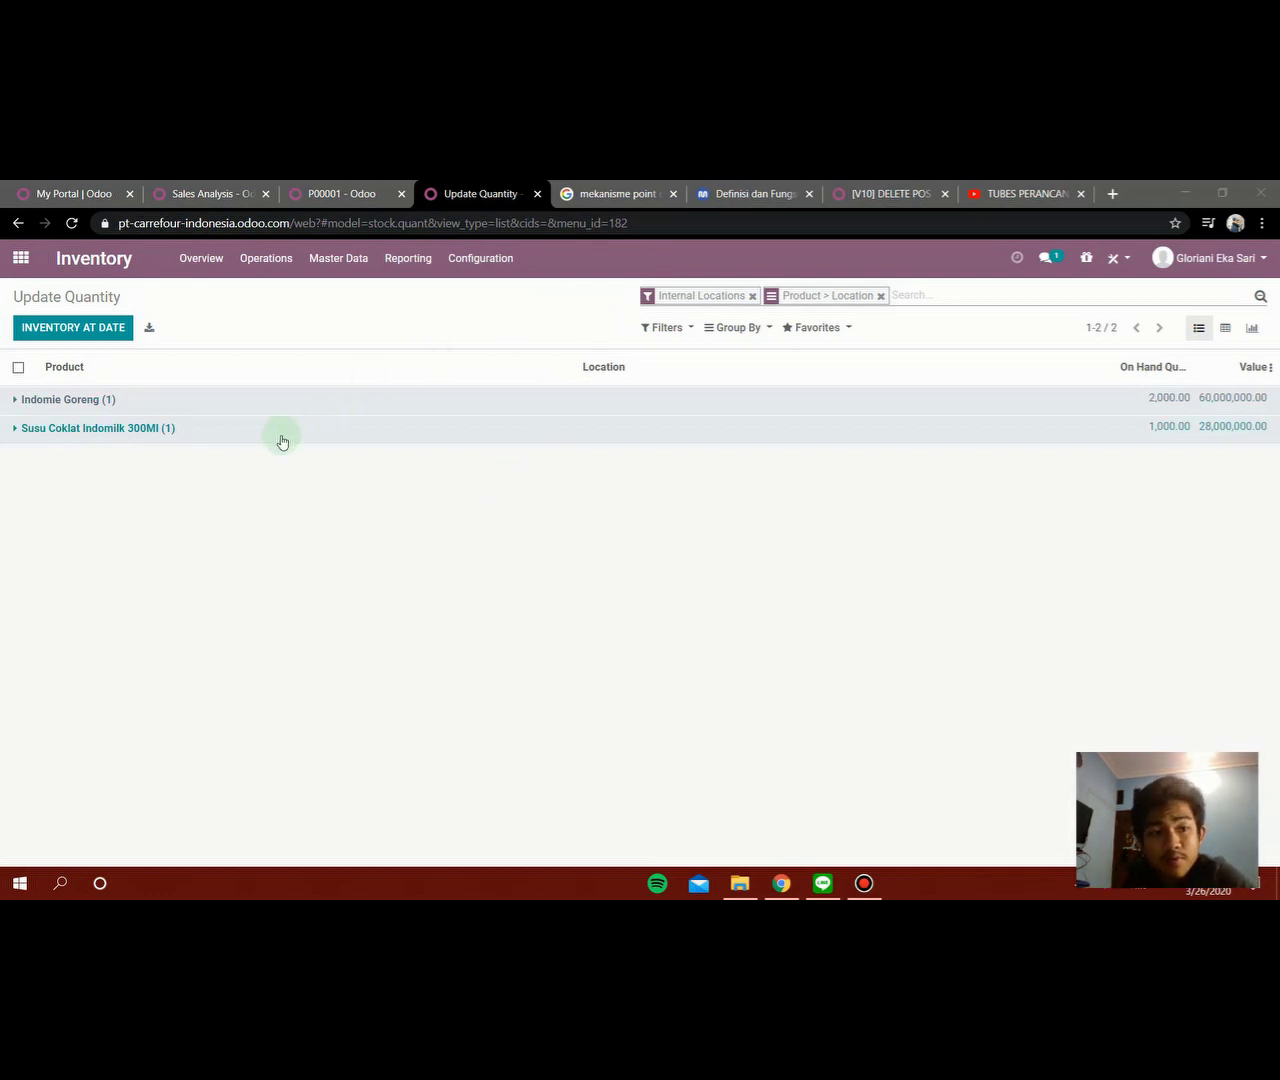
left_click(465, 405)
left_click(346, 453)
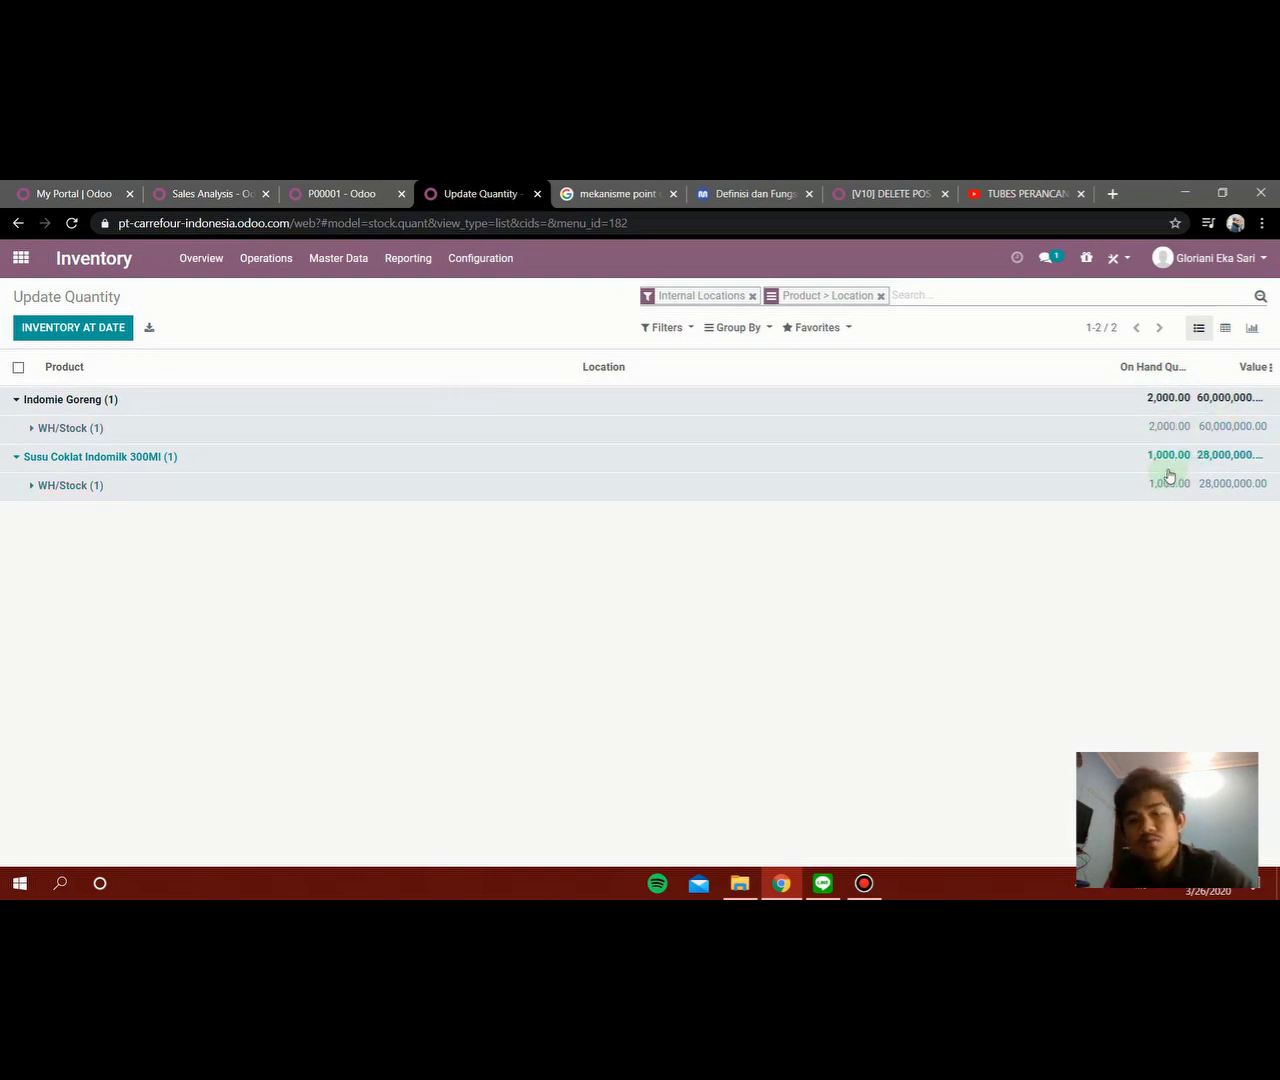
left_click(1046, 484)
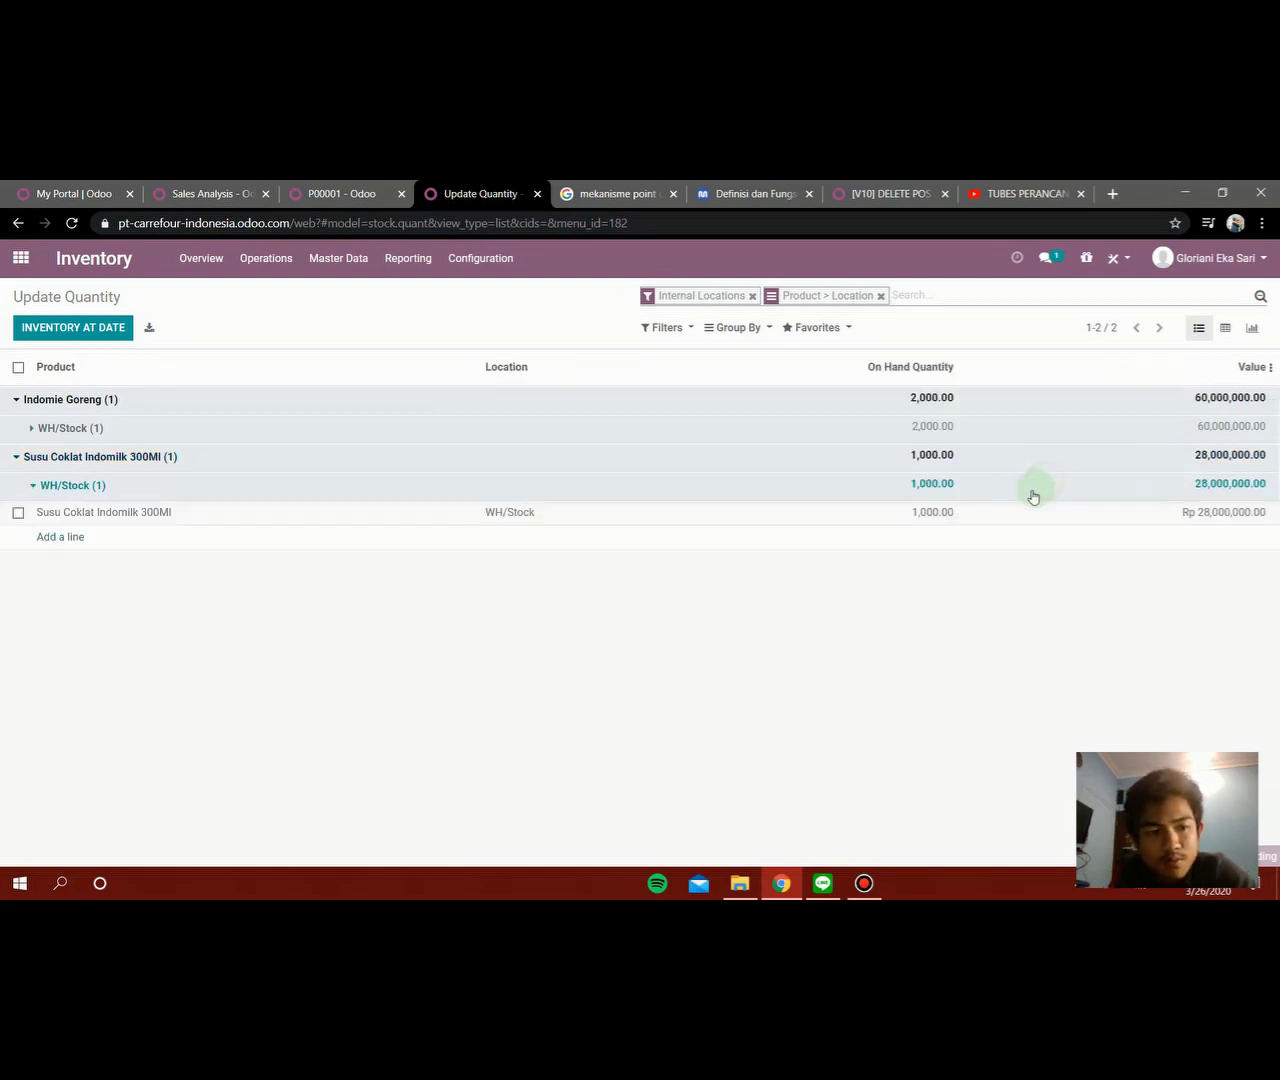
left_click(700, 494)
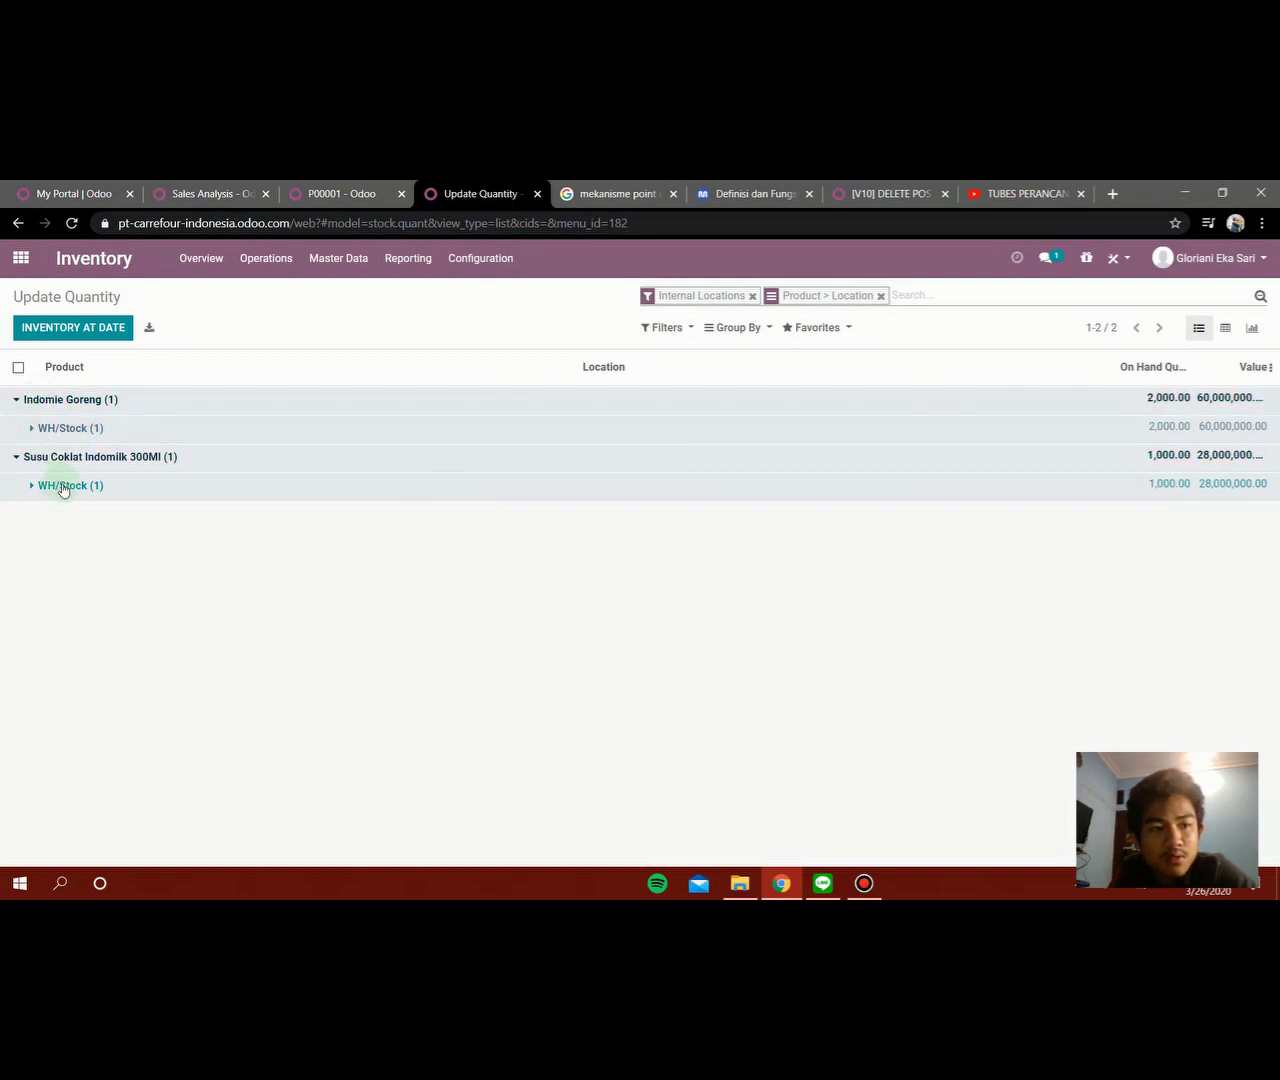
left_click(25, 425)
left_click(31, 430)
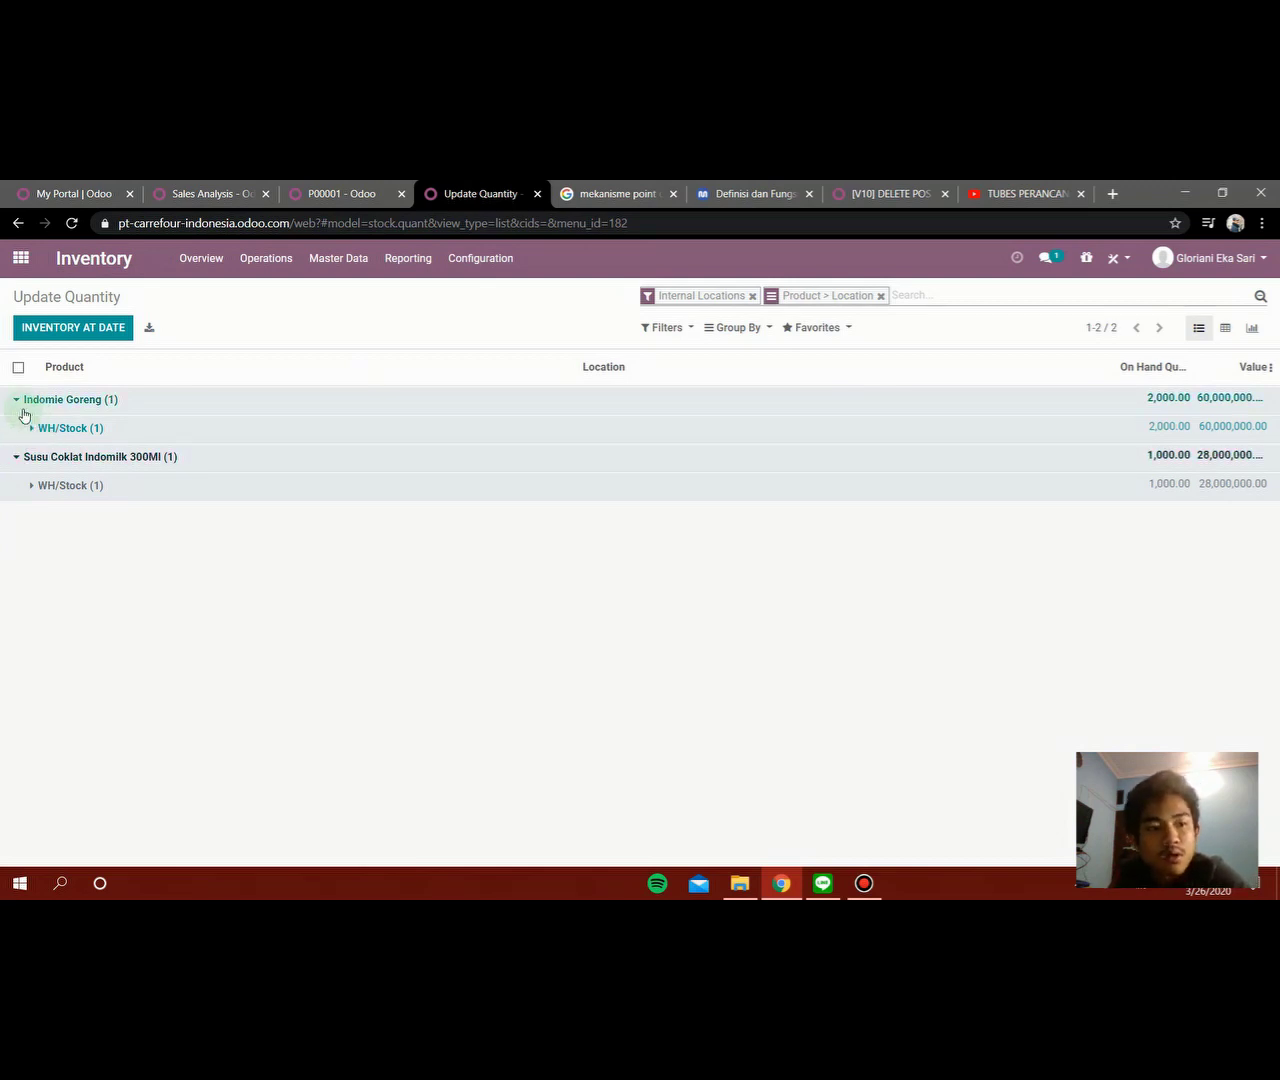
left_click(10, 405)
left_click(12, 428)
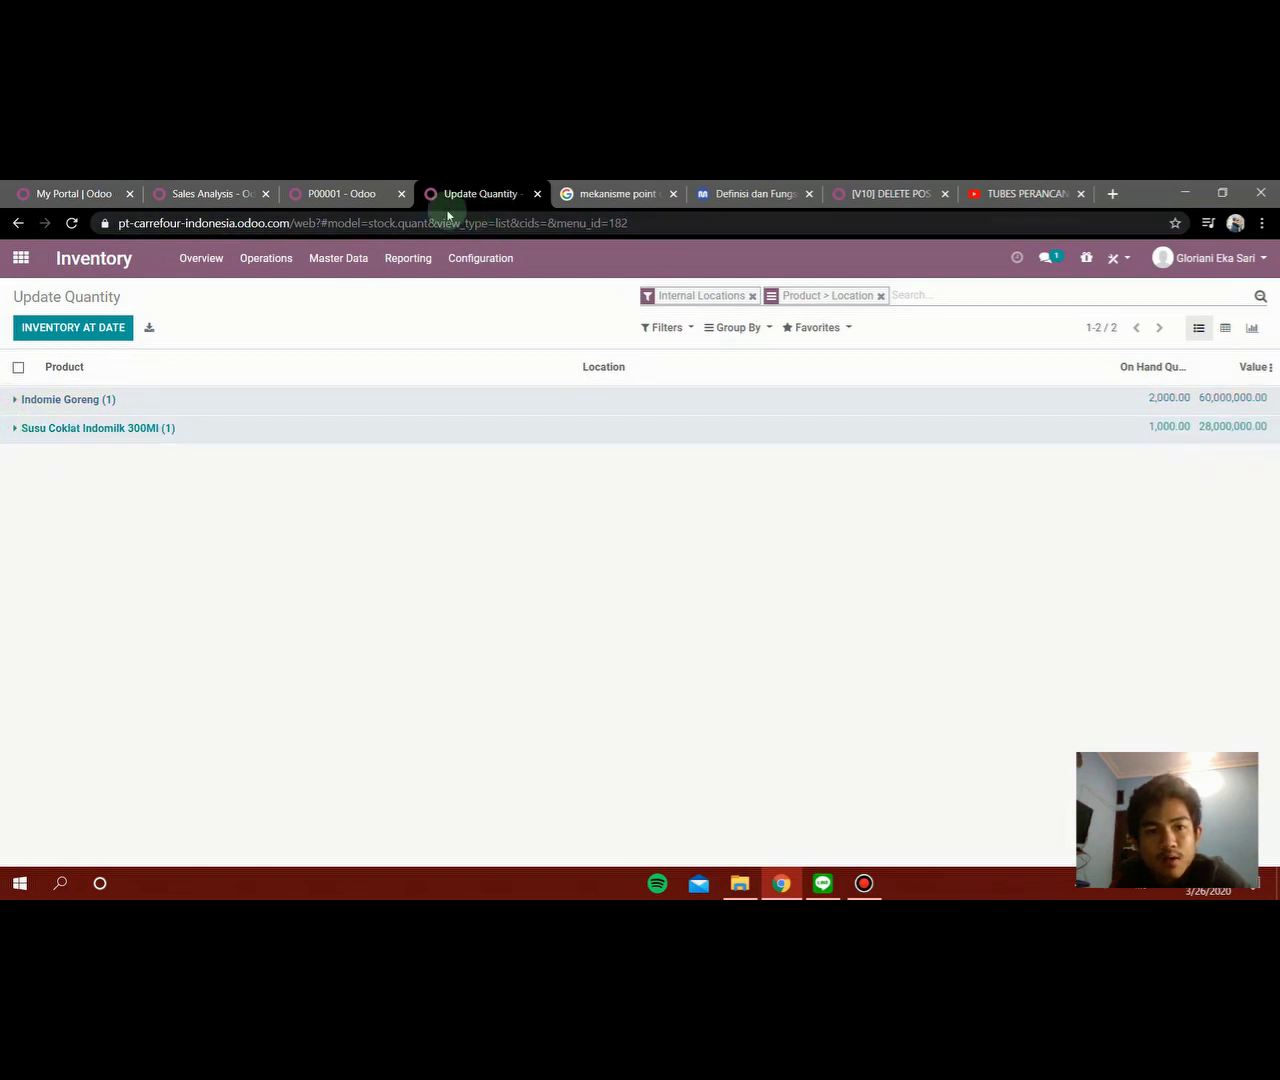
- Switch to the Point of Sale app and resume the Shop session
left_click(21, 258)
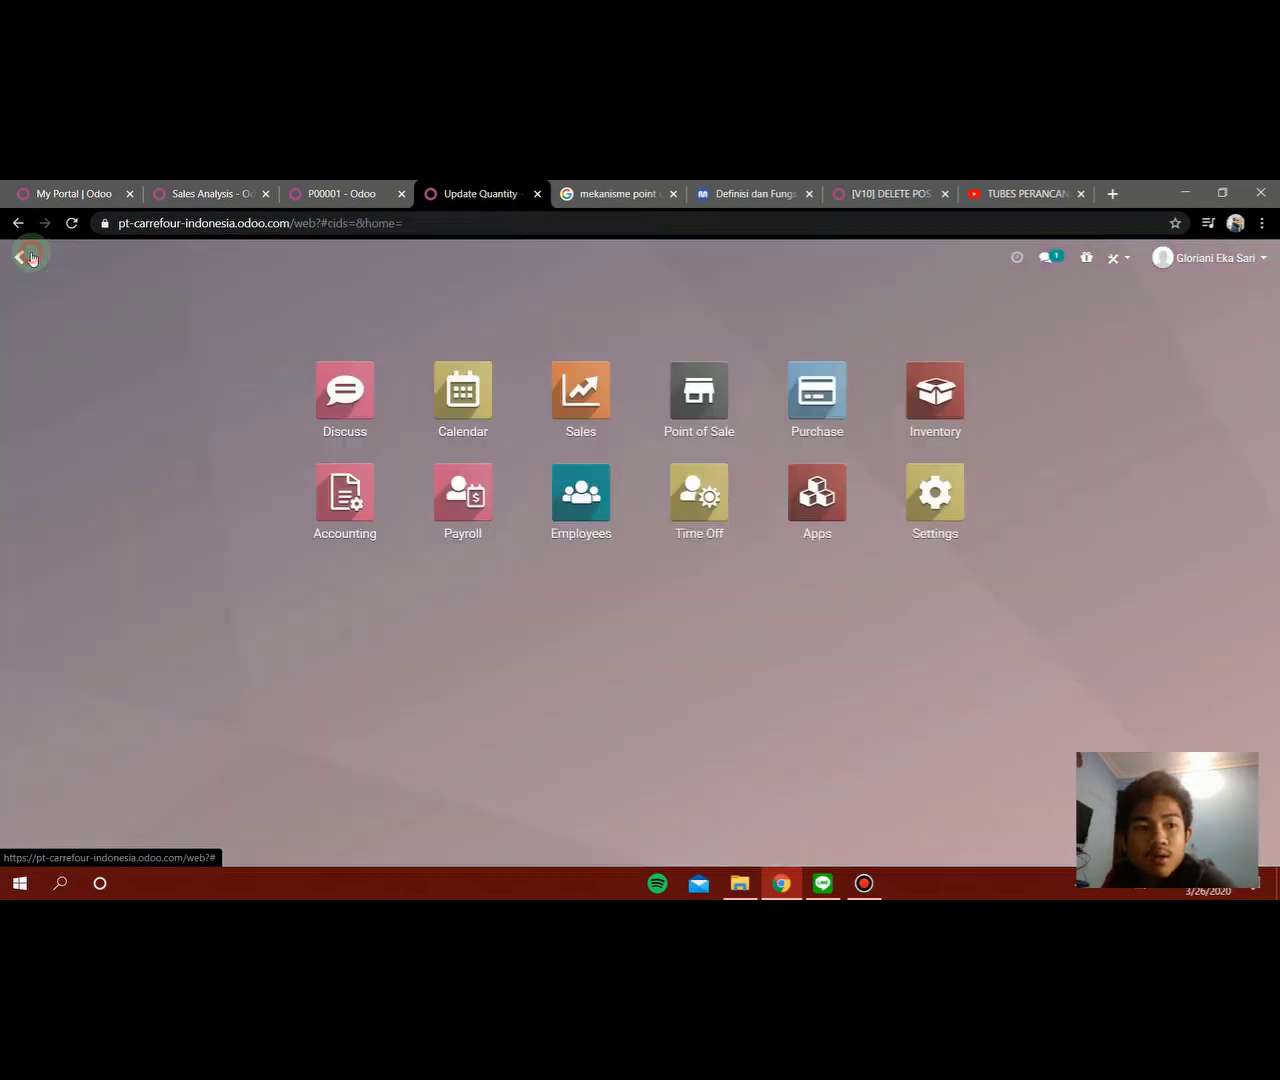
left_click(690, 383)
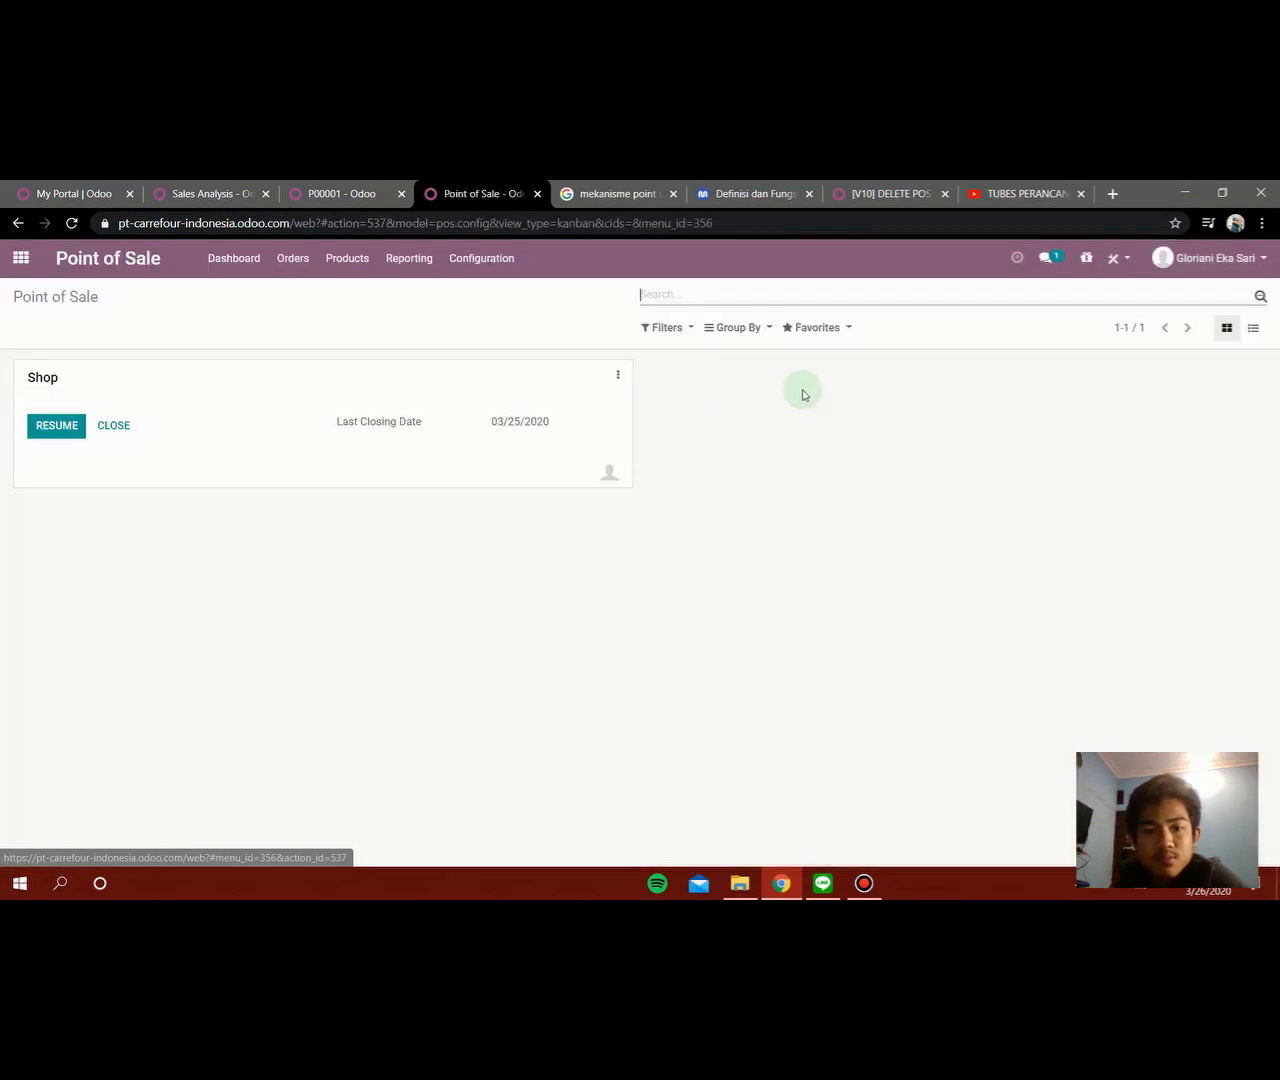
left_click(56, 425)
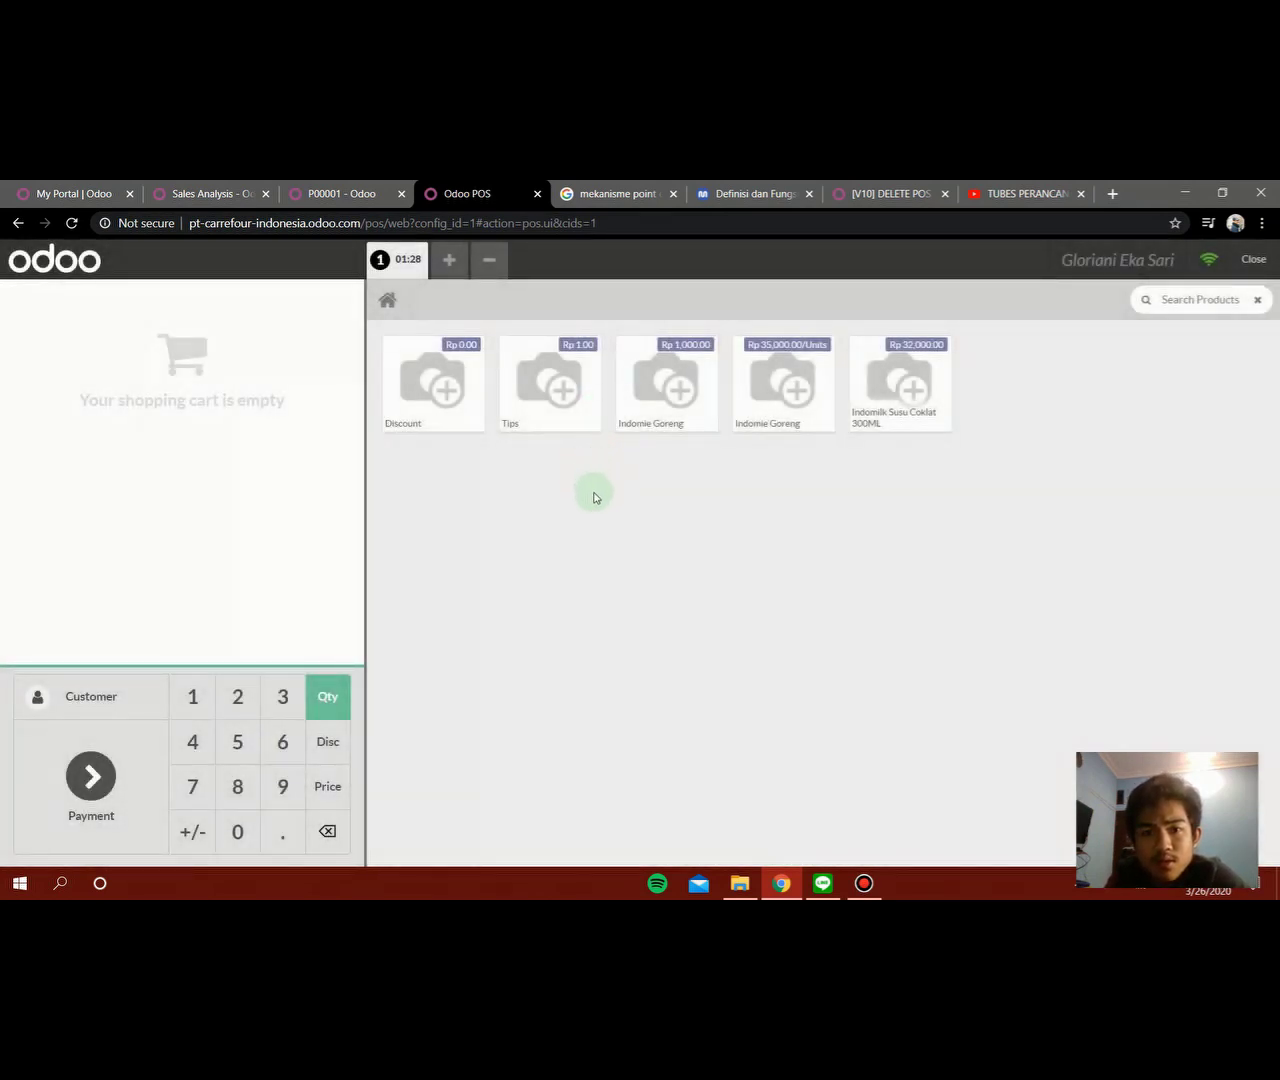
- Add three units of the Rp 35,000 Indomie Goreng and two units of Indomilk Susu Coklat 300ML to the cart
left_click(801, 401)
left_click(801, 401)
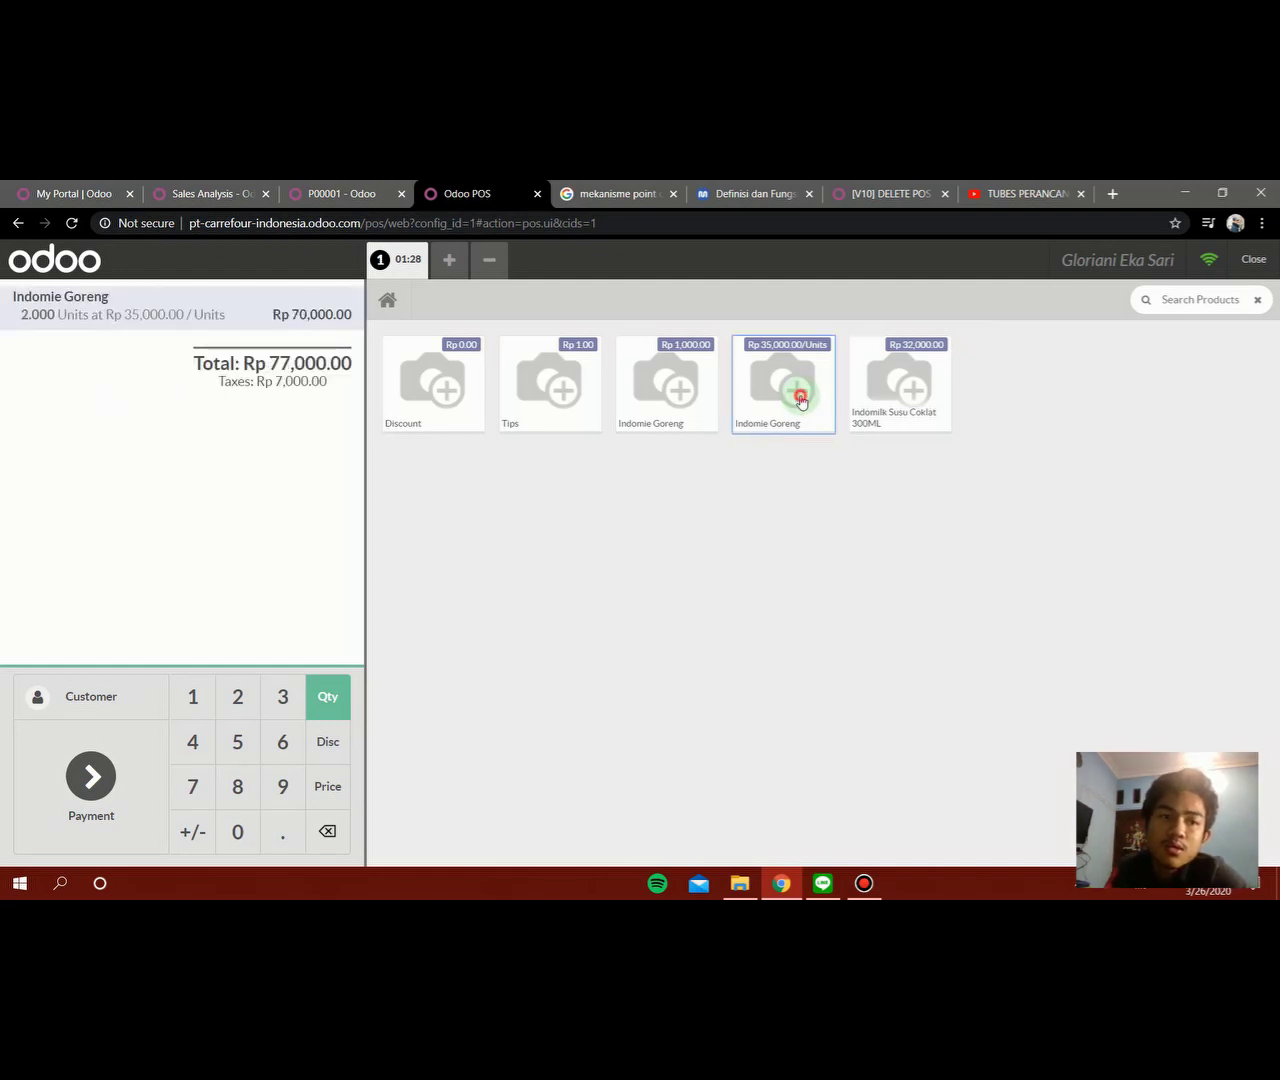
left_click(801, 401)
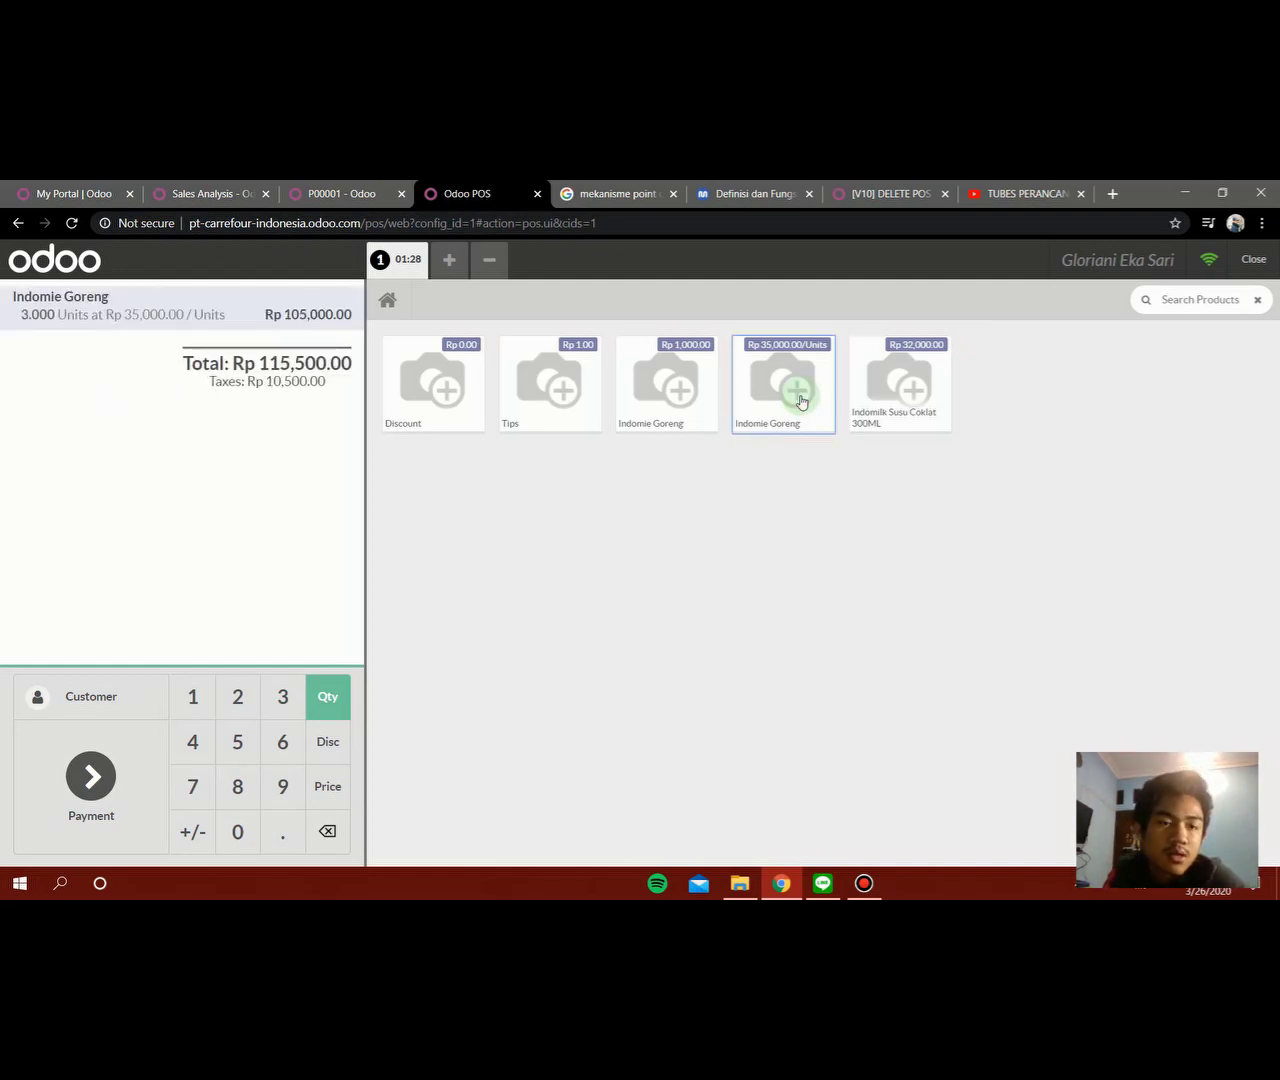
left_click(908, 388)
left_click(908, 388)
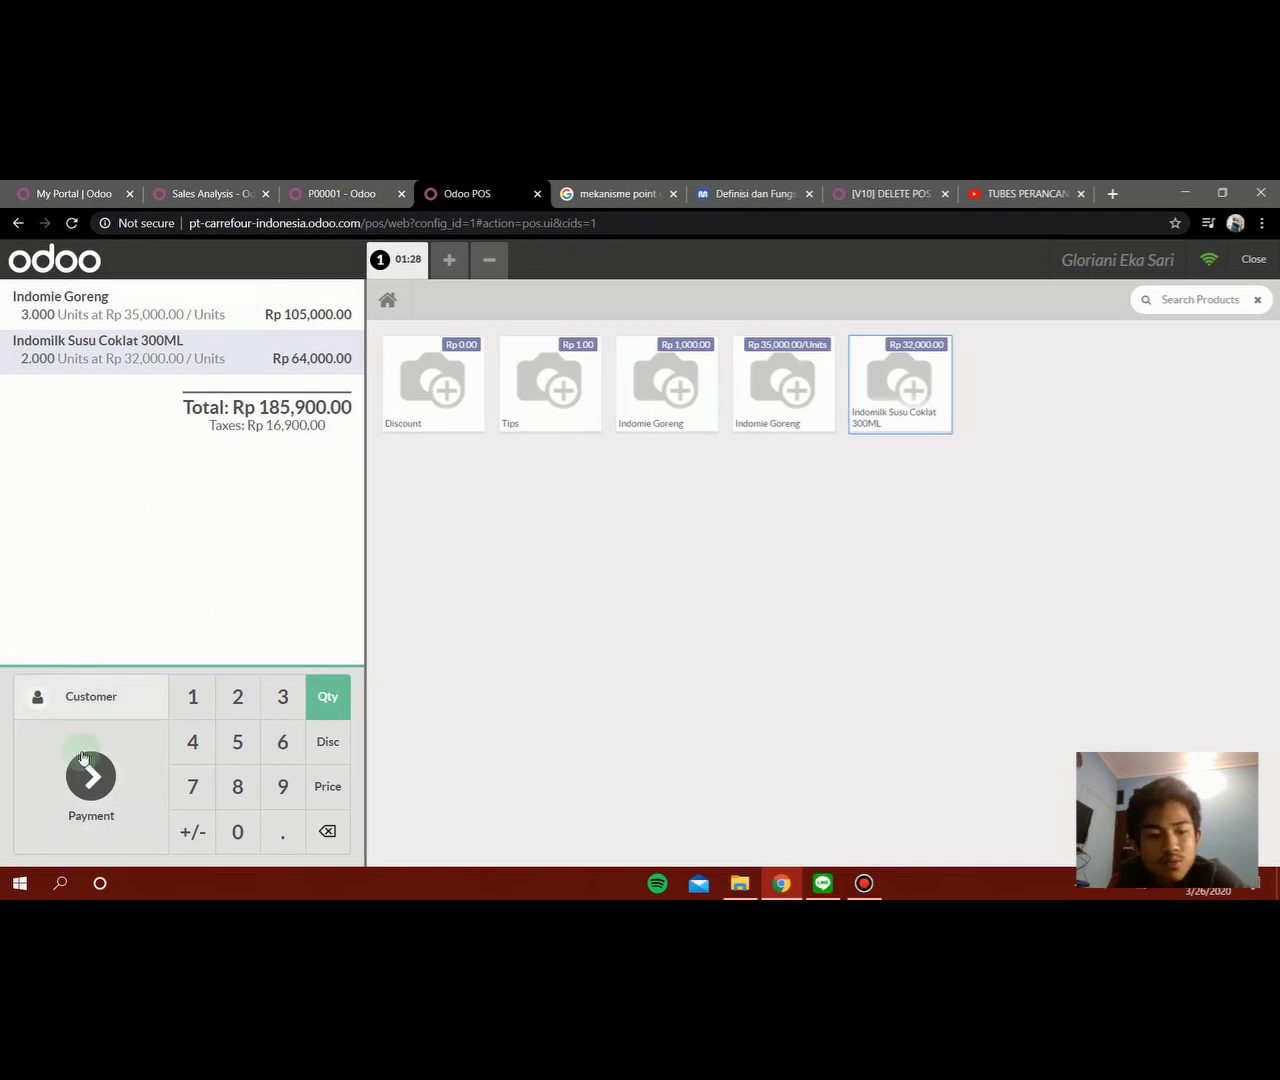
- Pay the order in cash with Rp 185,900 tendered and validate the payment
left_click(95, 780)
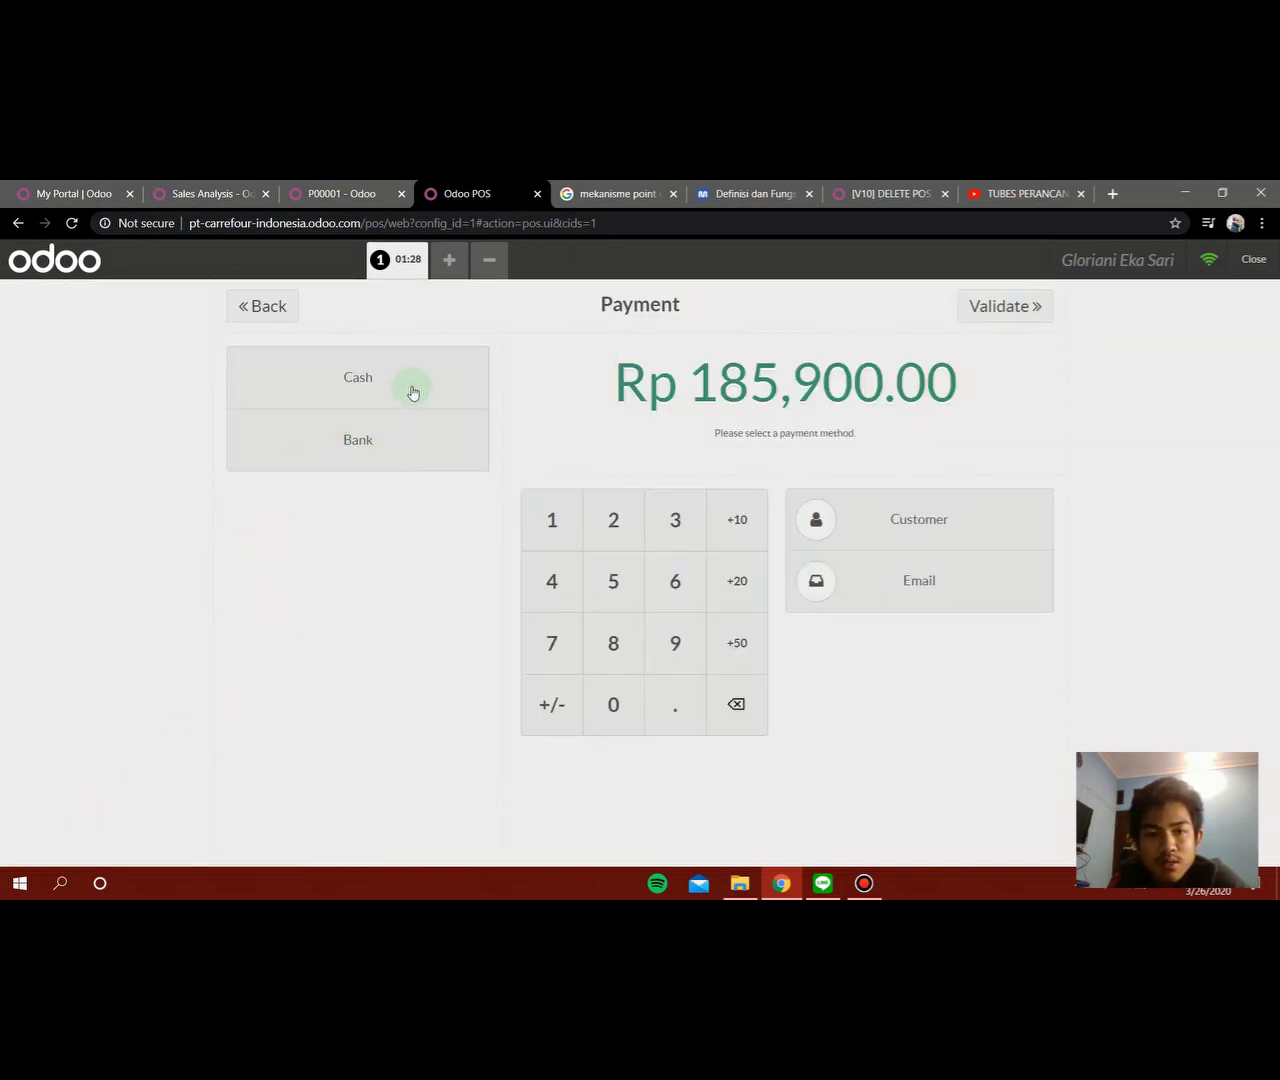
left_click(358, 378)
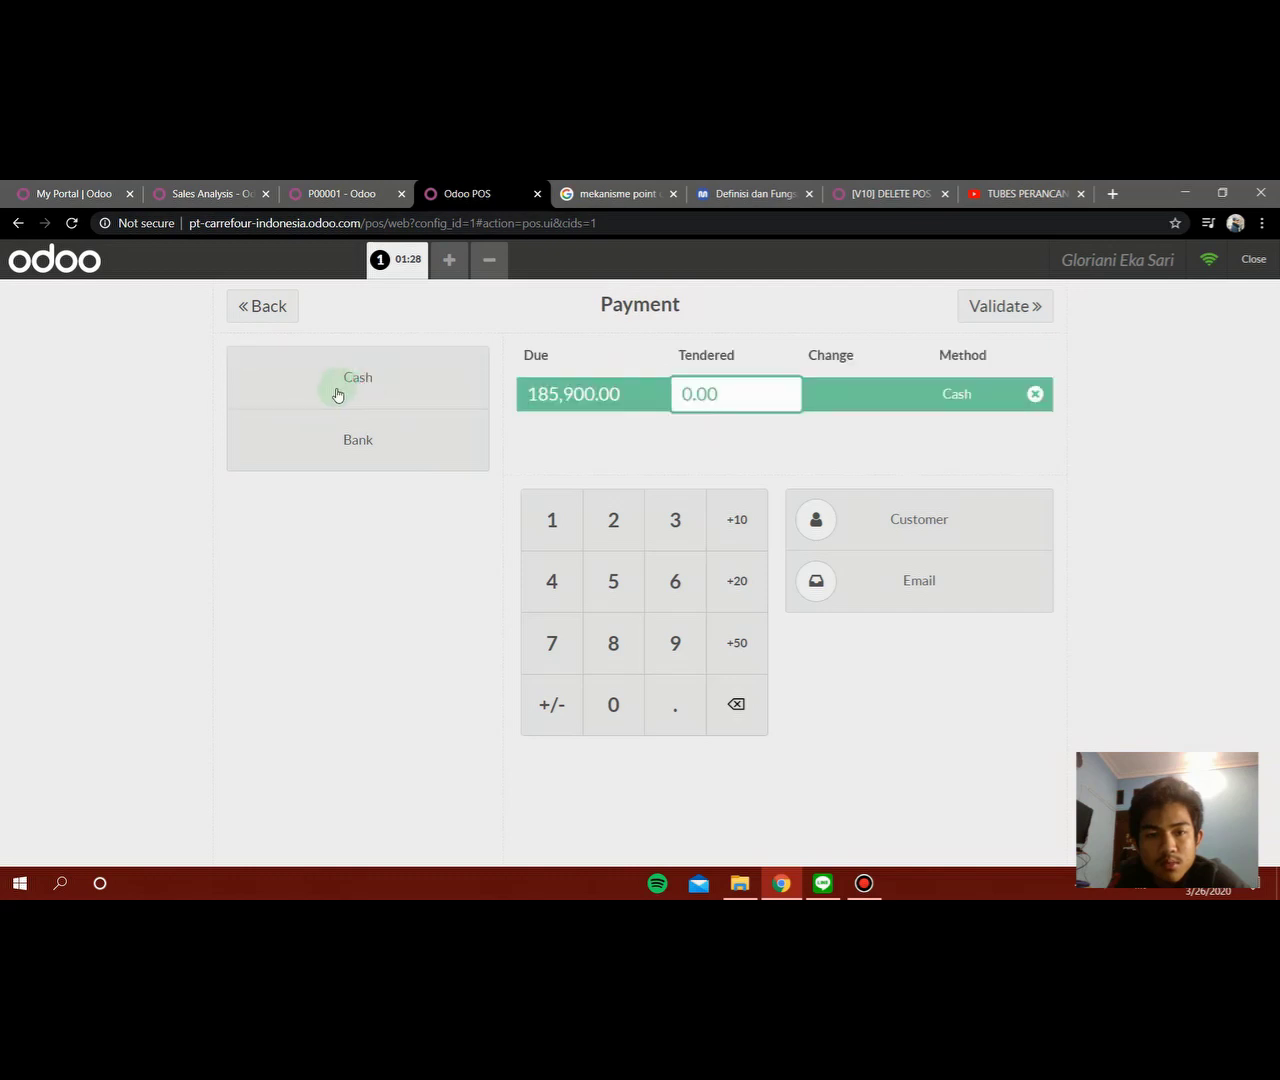
left_click(563, 522)
left_click(612, 641)
left_click(612, 590)
left_click(667, 645)
left_click(605, 720)
left_click(605, 718)
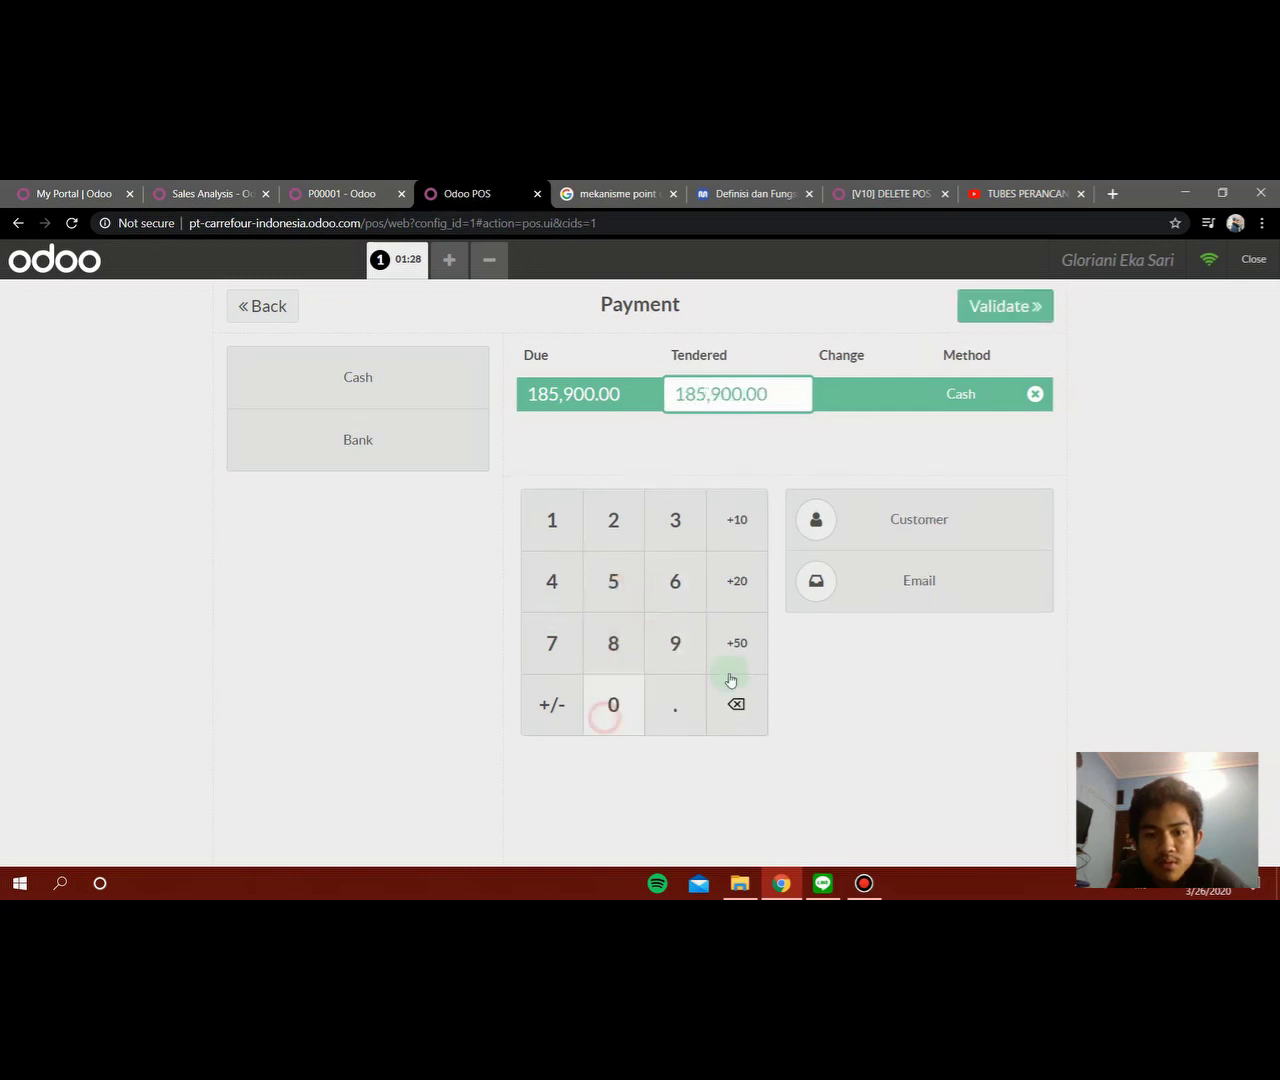
left_click(867, 452)
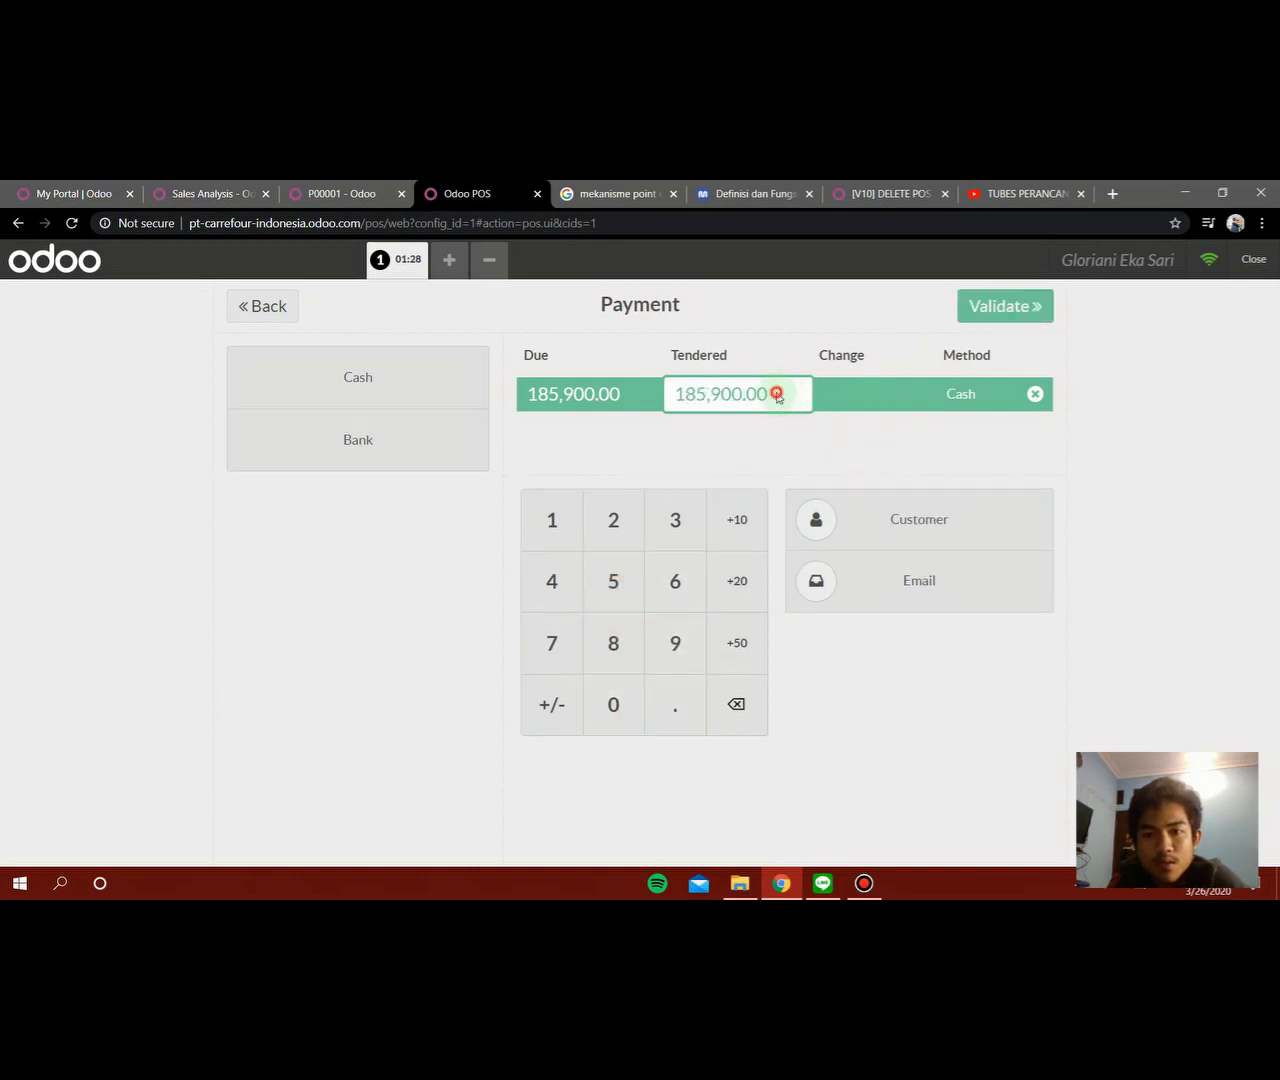
left_click(1010, 307)
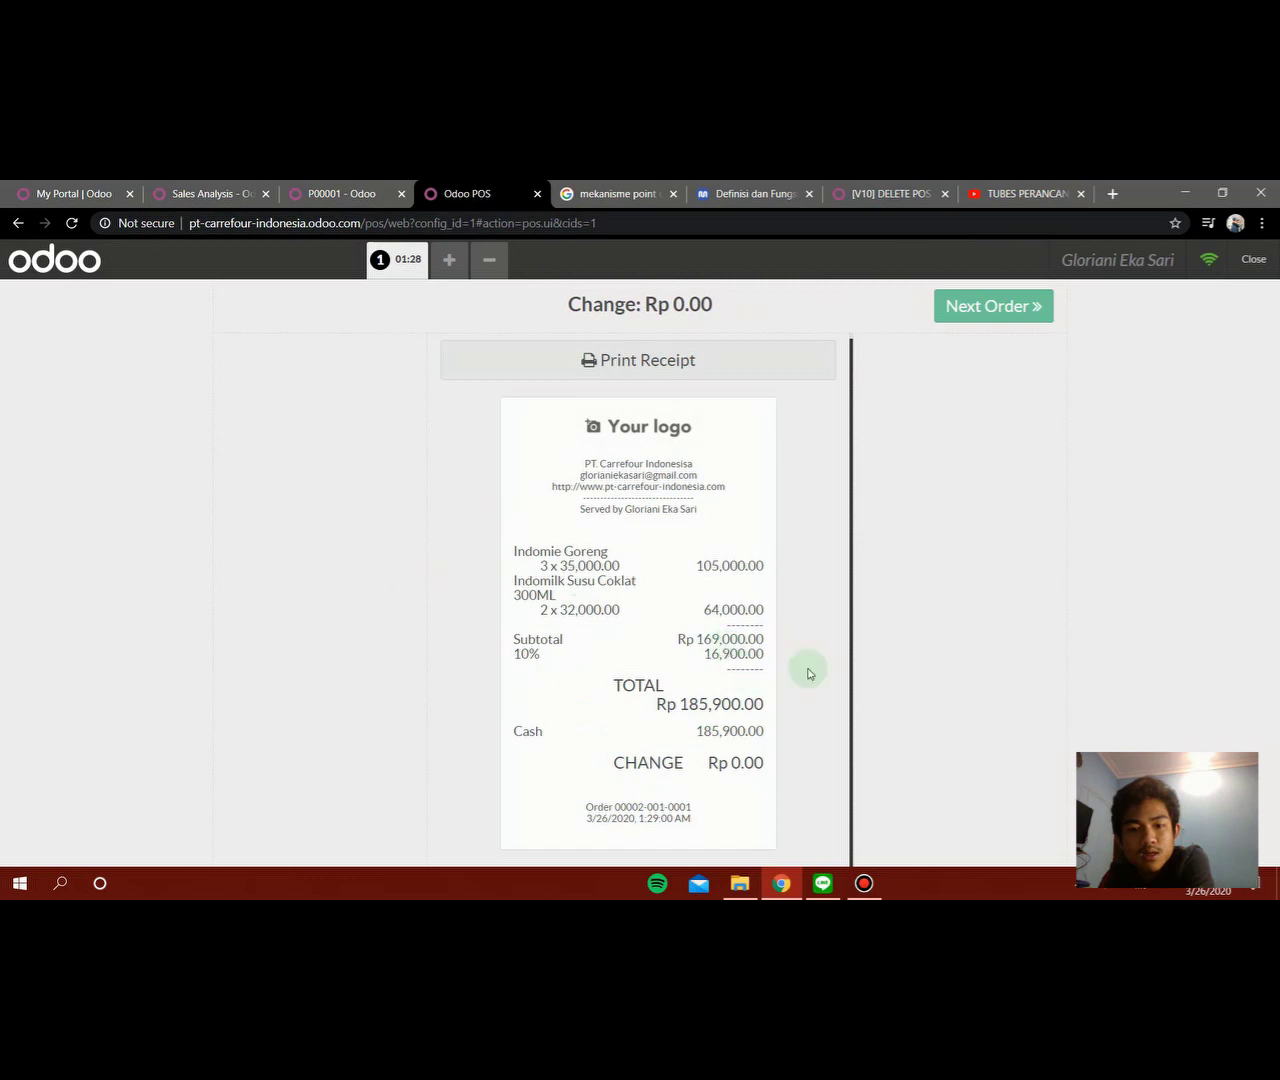
- Start the next order with one Rp 35,000 Indomie Goreng and one Indomilk Susu Coklat 300ML
left_click(1018, 319)
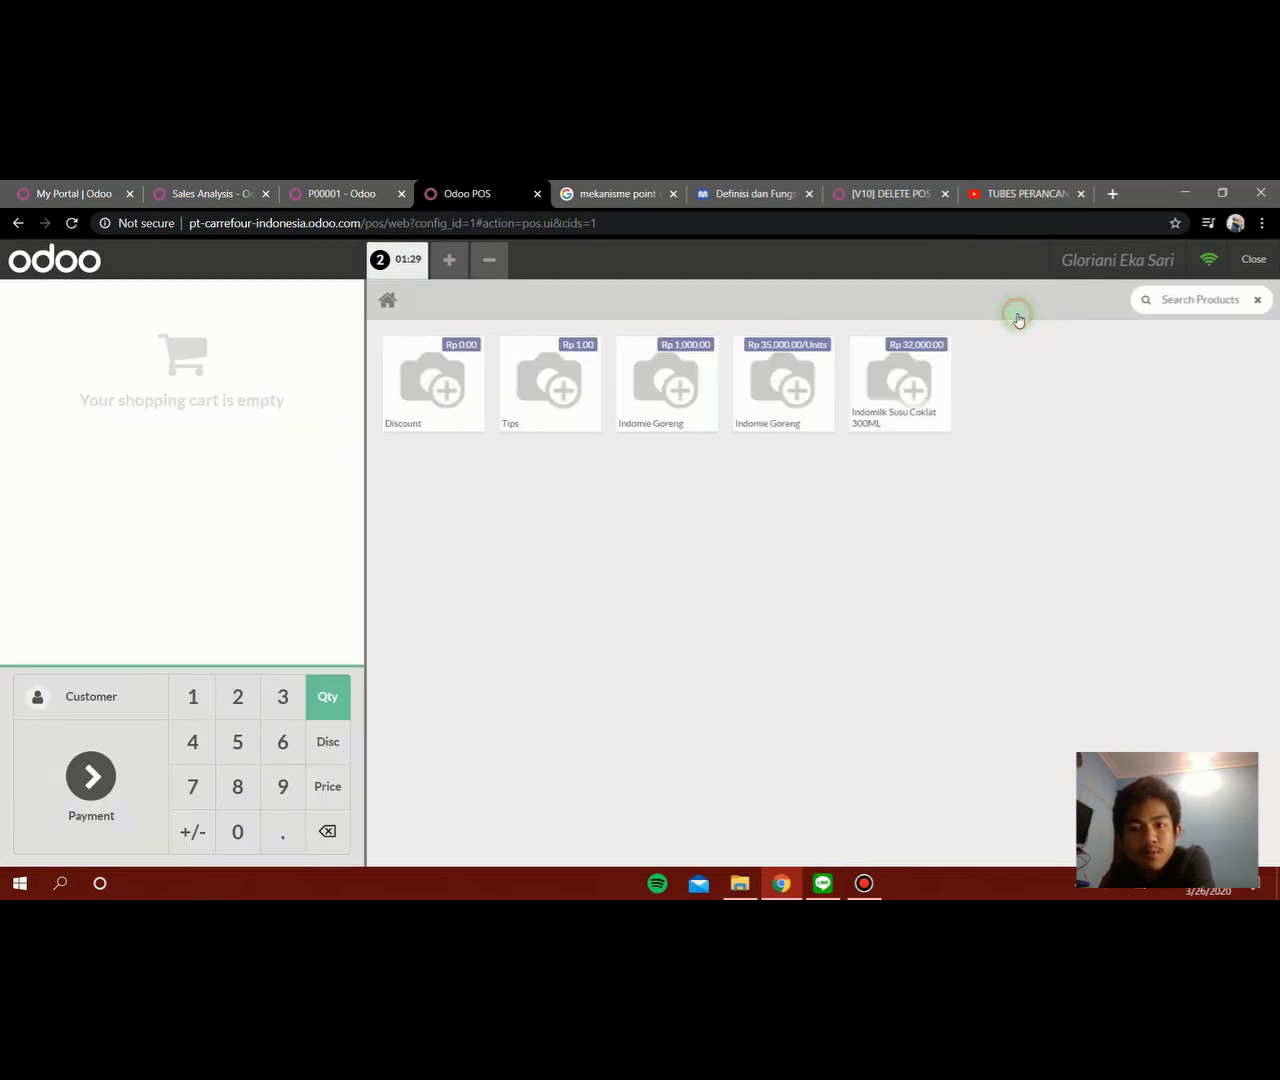
left_click(797, 387)
left_click(917, 390)
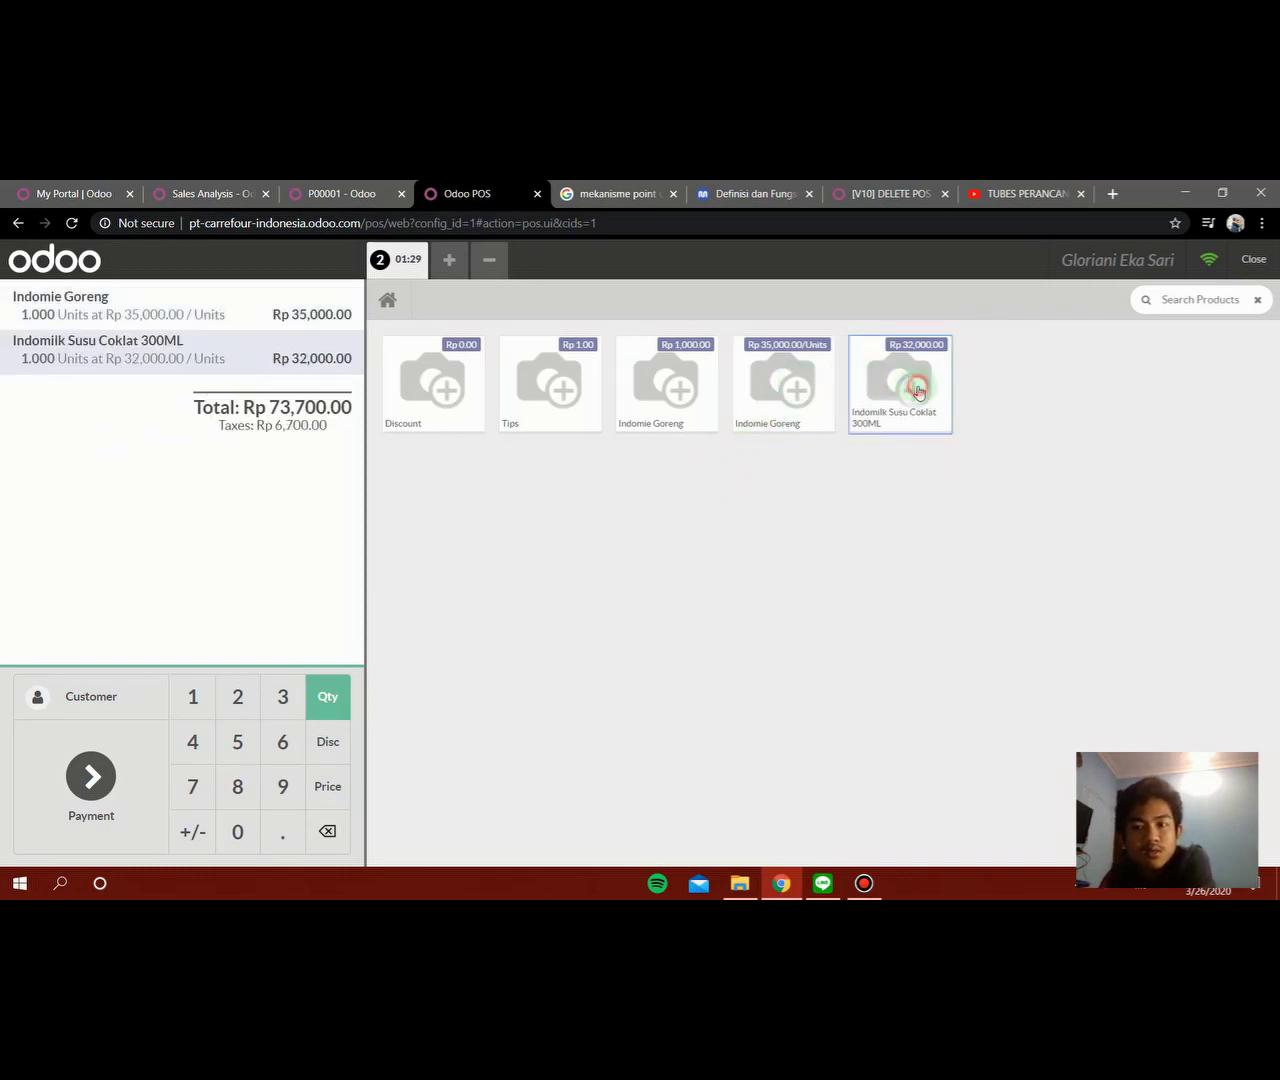
- Pay the second order in cash with Rp 73,700 tendered and validate the payment
left_click(89, 783)
left_click(568, 646)
left_click(677, 540)
left_click(551, 648)
double_click(611, 702)
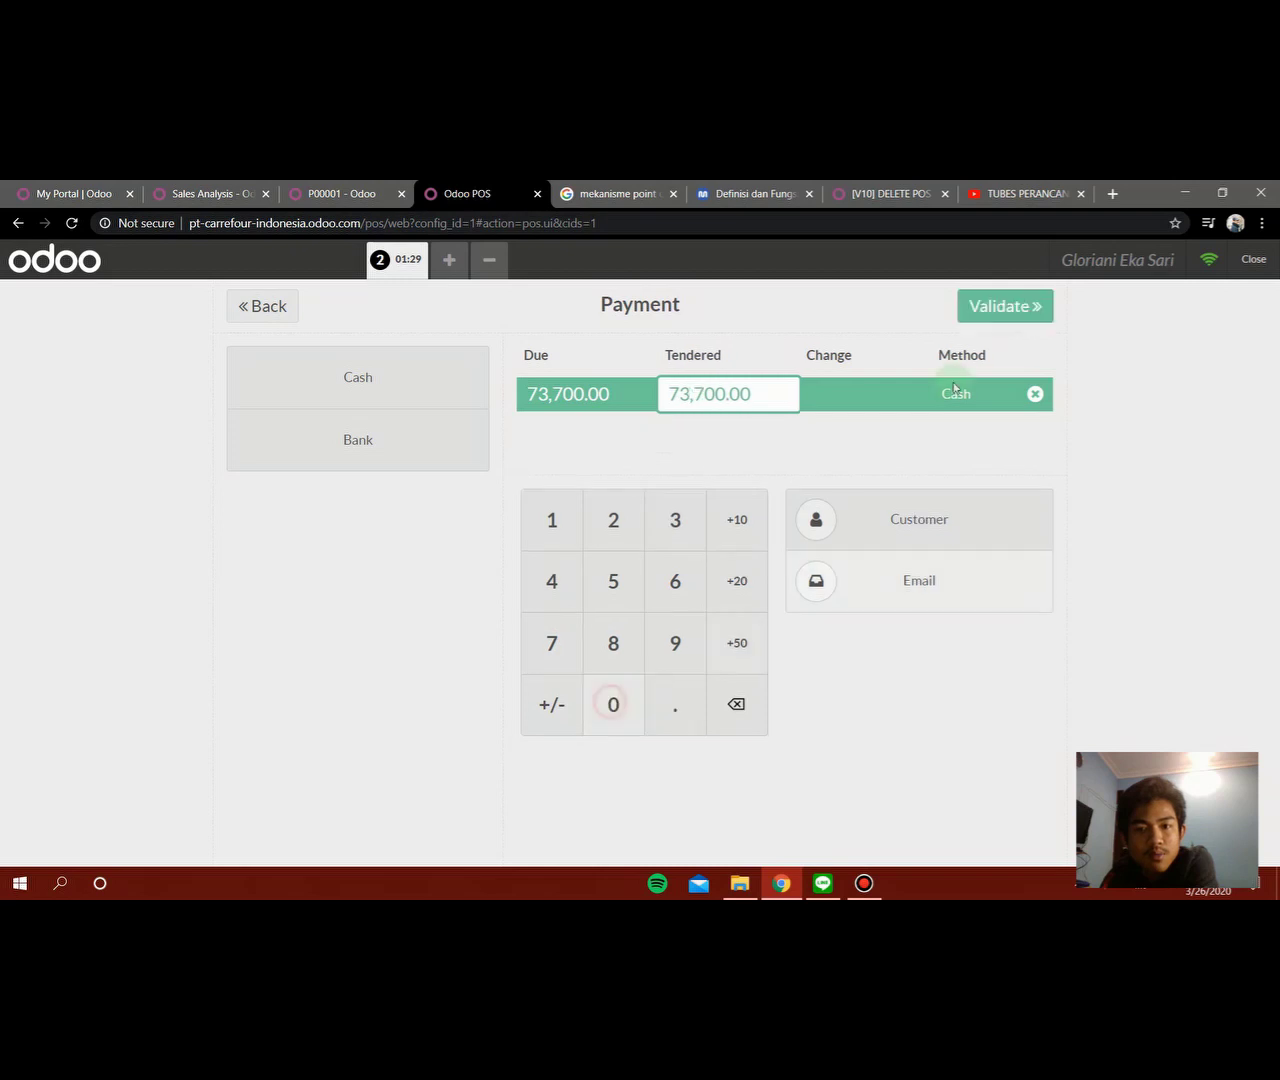
left_click(1007, 307)
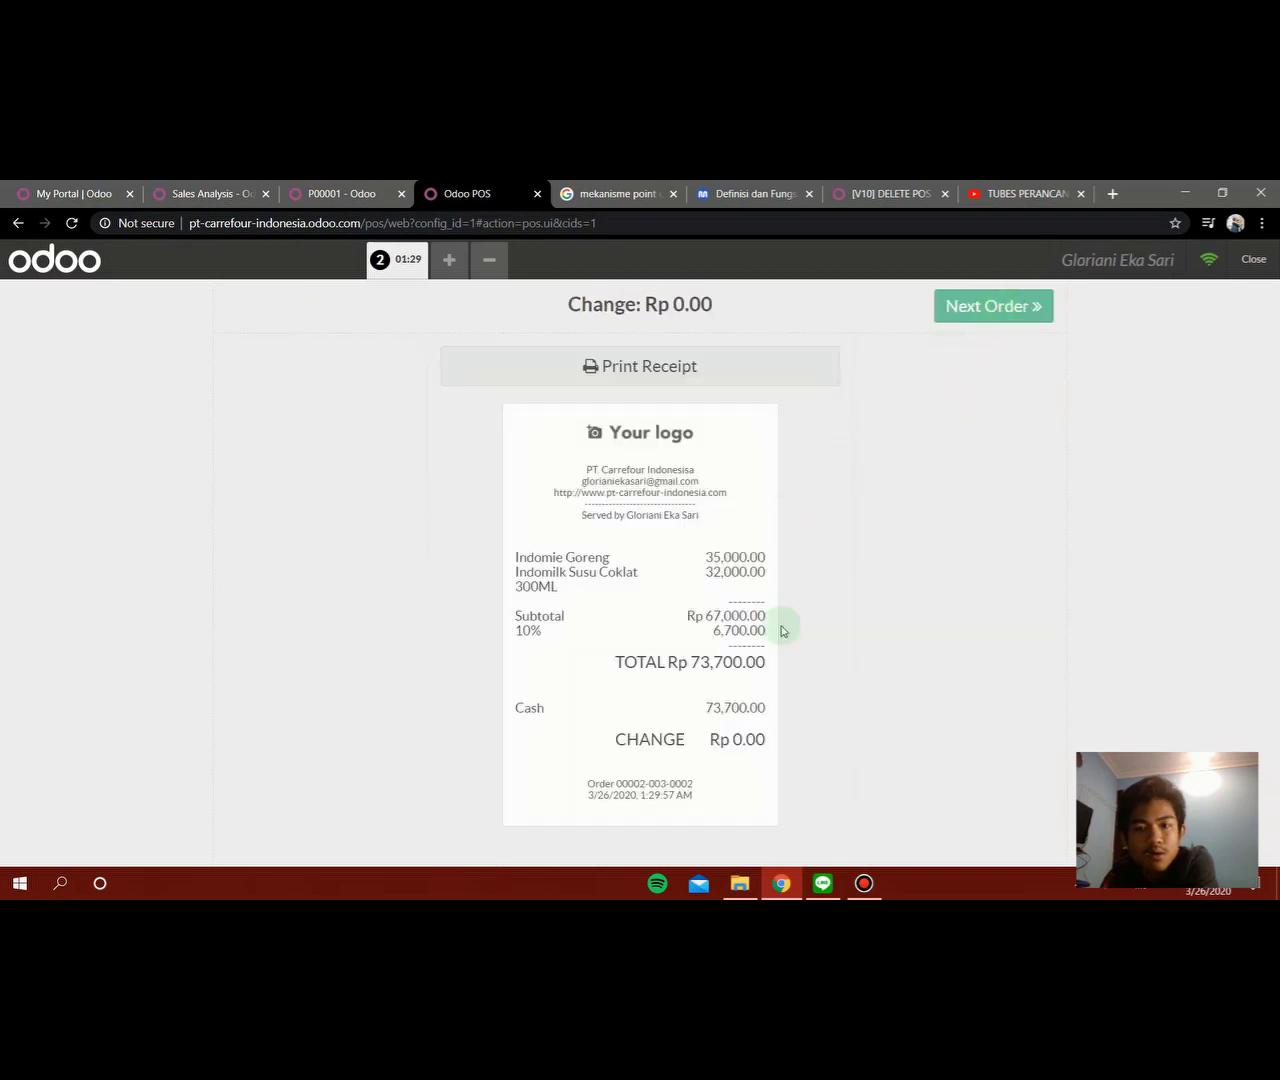
- Exit the selling screen and return to the Point of Sale dashboard, confirming the exit
left_click(1256, 266)
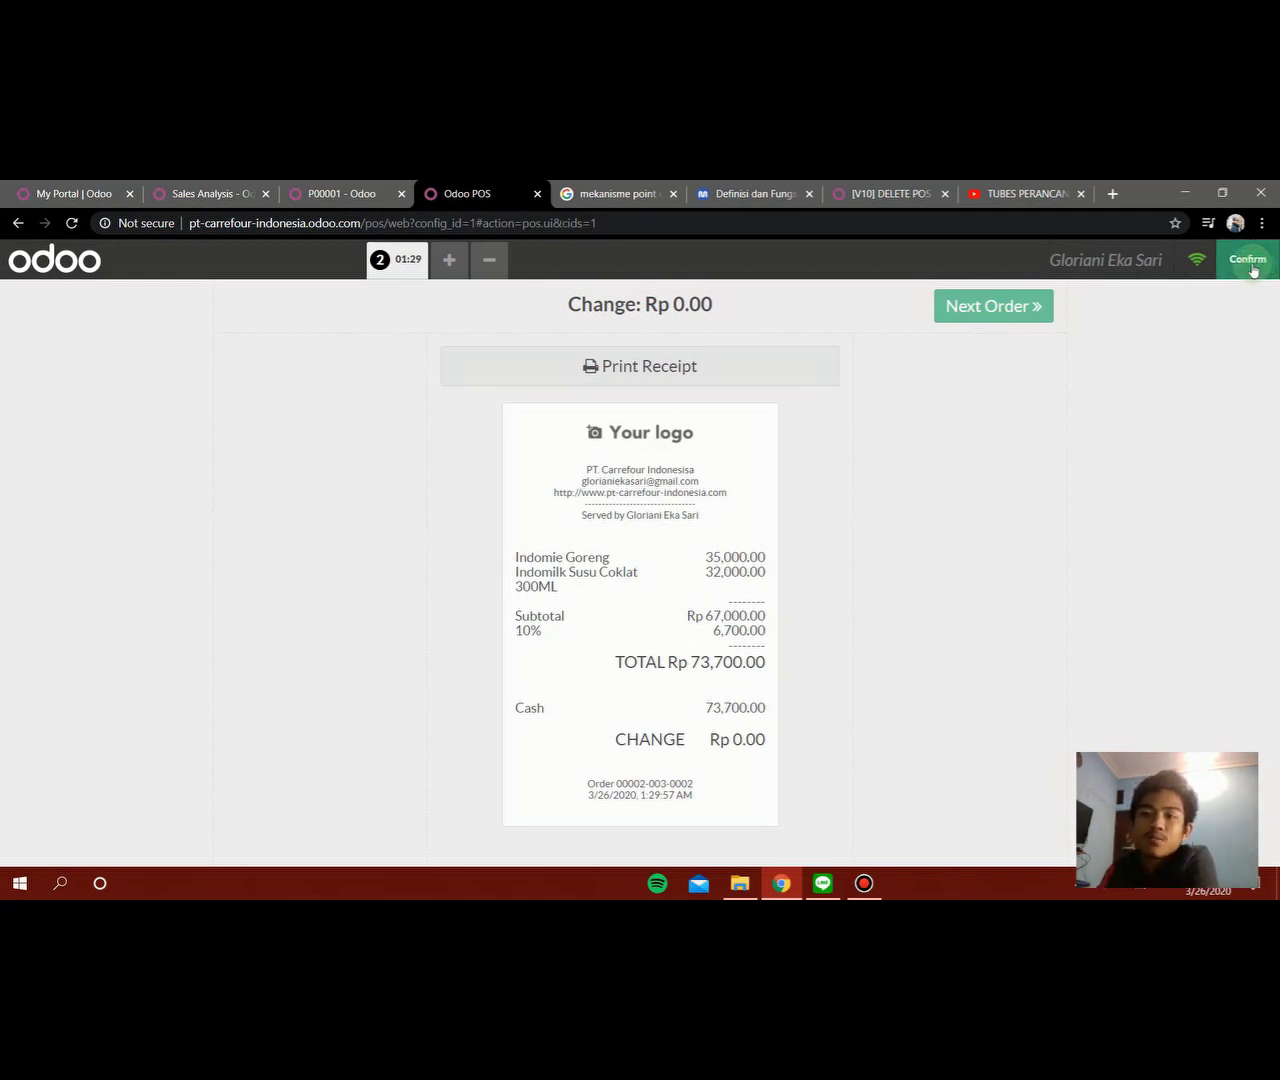
left_click(1252, 270)
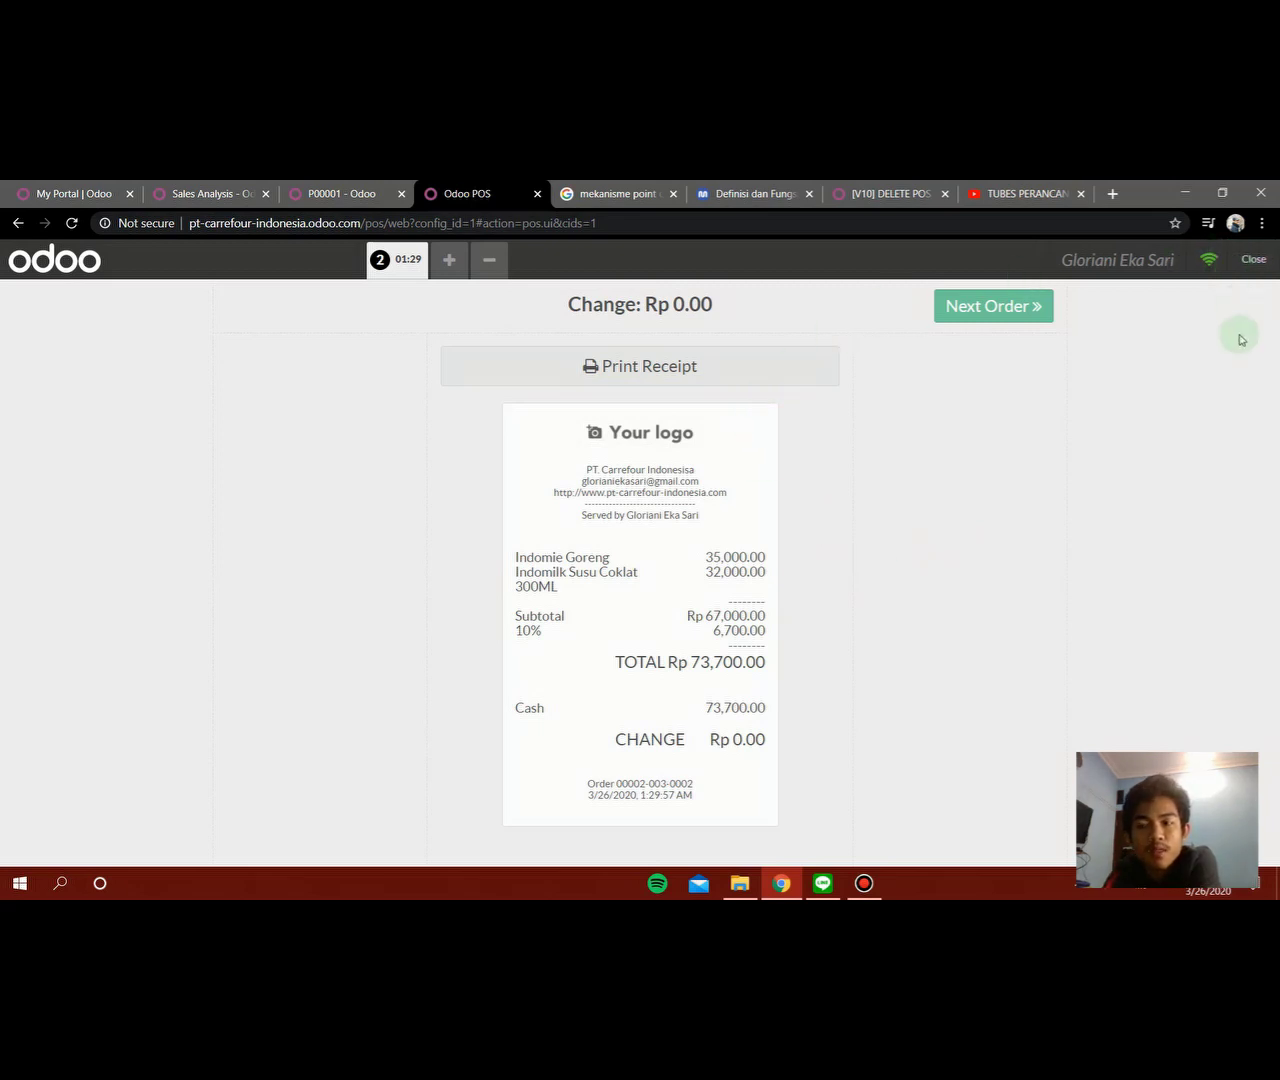
left_click(1256, 262)
left_click(1250, 266)
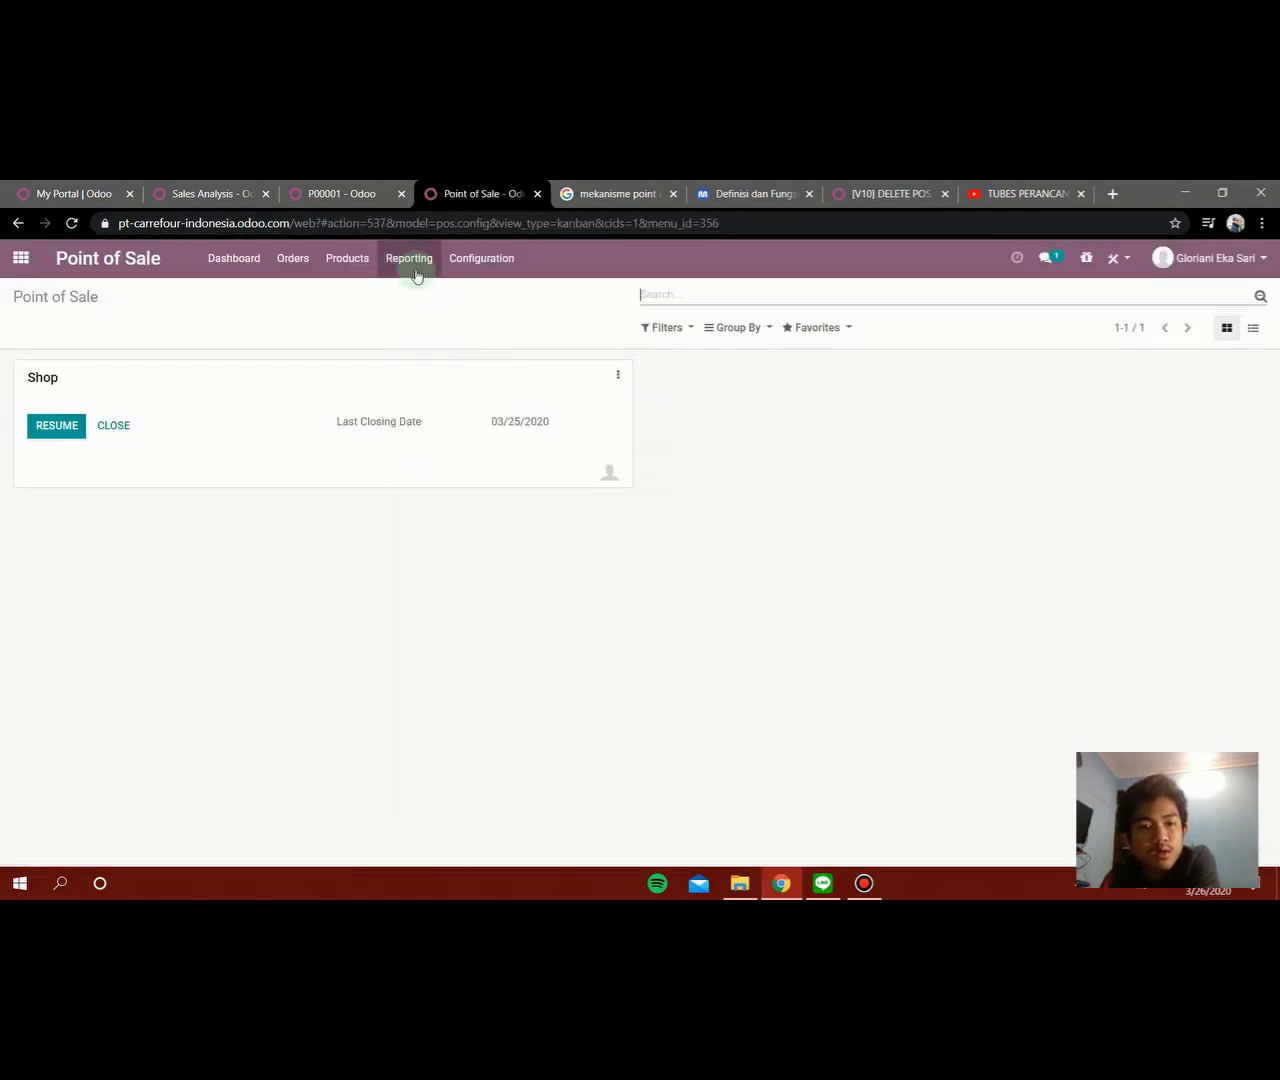
- Switch to the Inventory app and open its Inventory Report to check stock after the sales
left_click(405, 270)
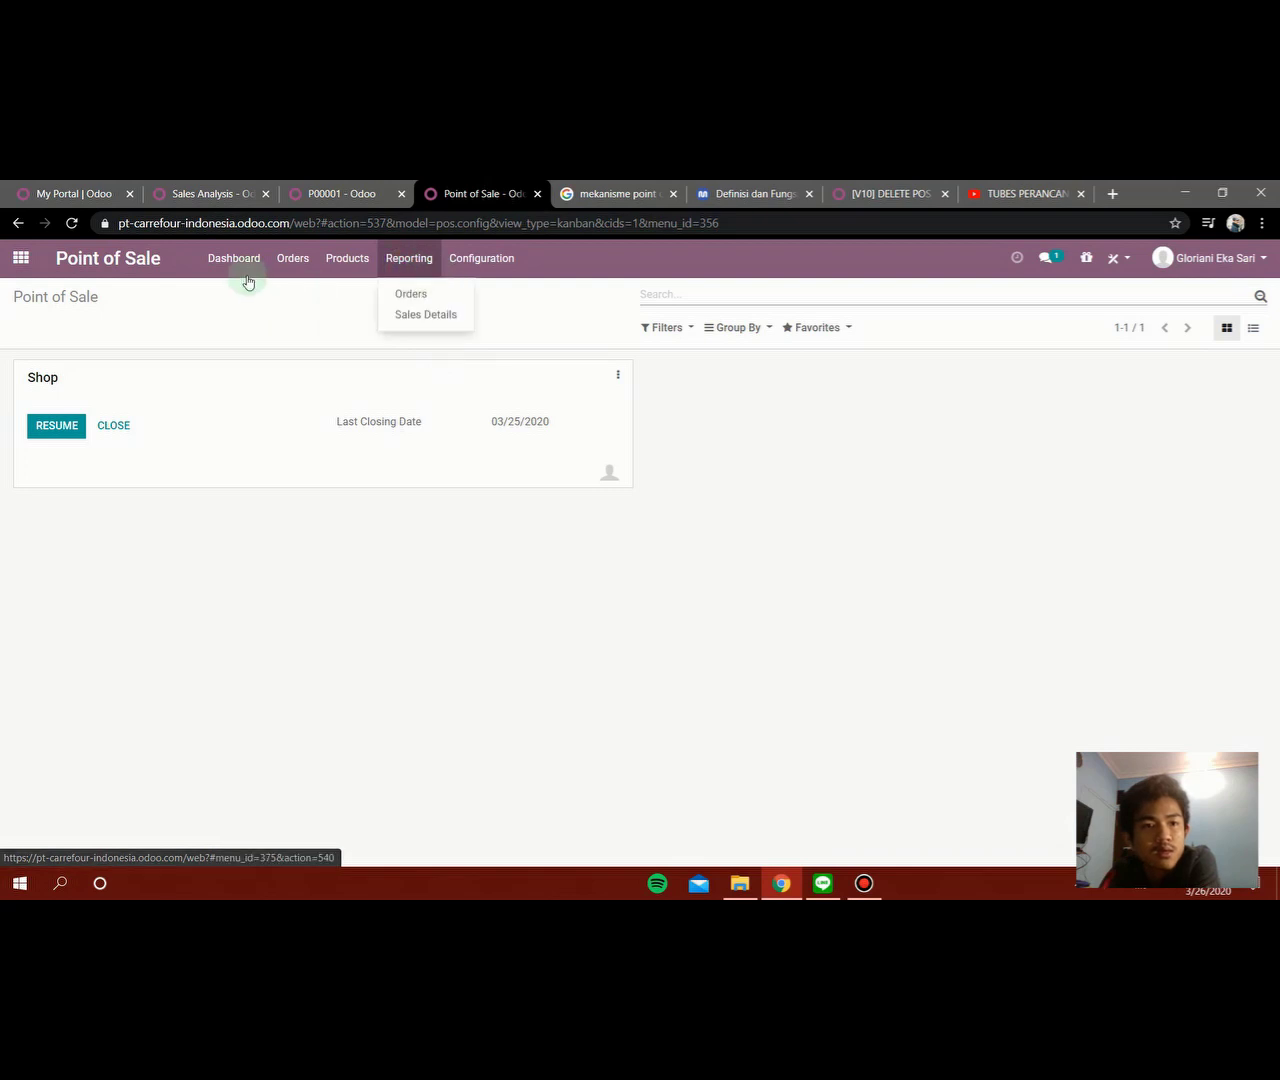
left_click(42, 272)
left_click(20, 262)
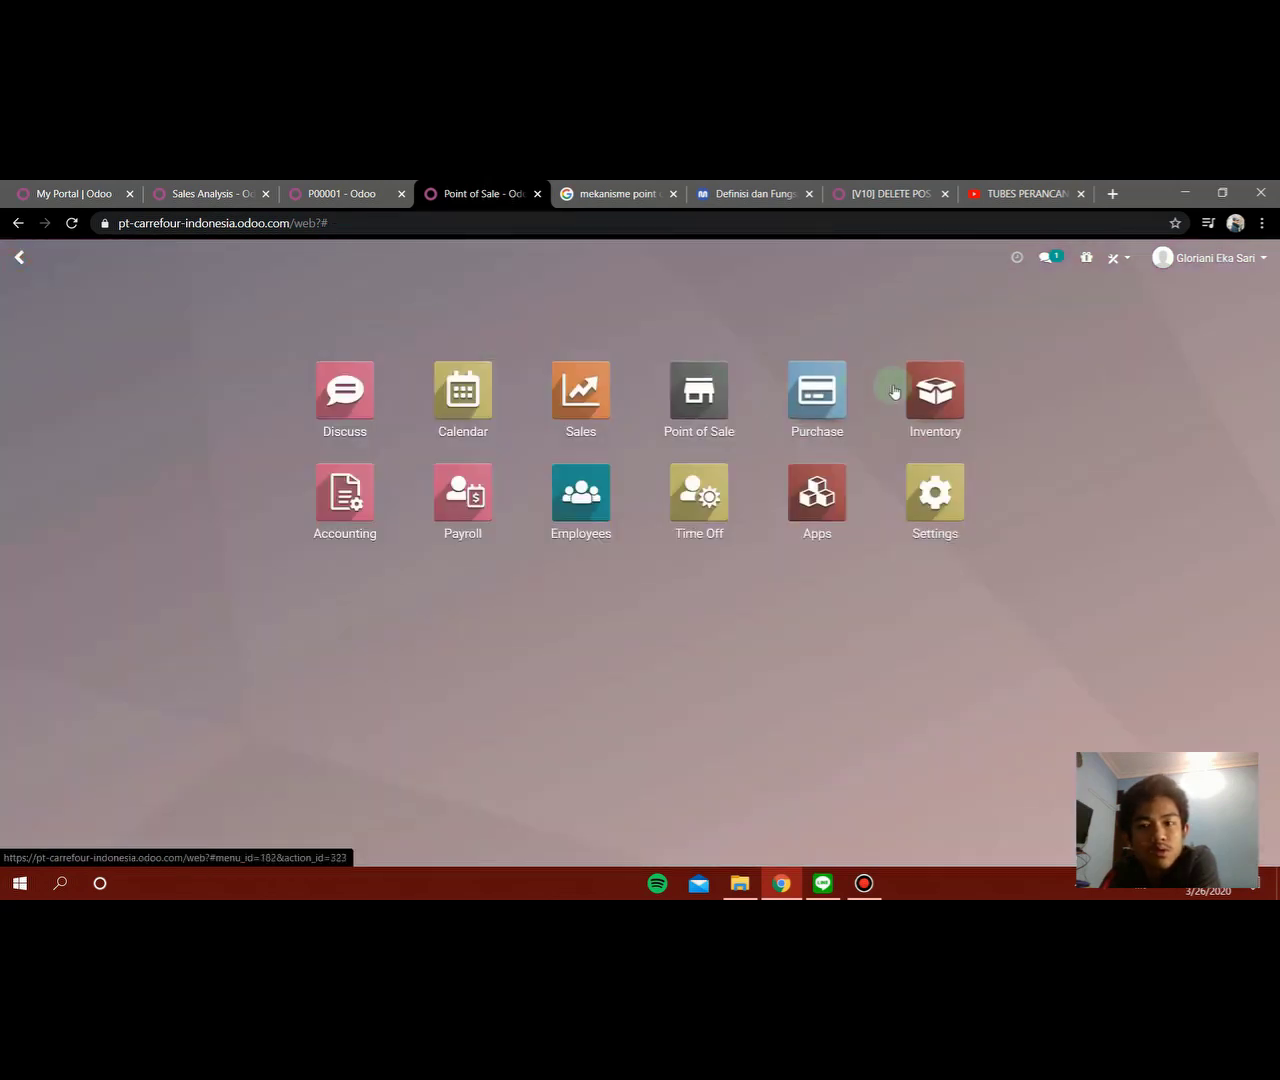
left_click(932, 392)
left_click(410, 258)
left_click(460, 316)
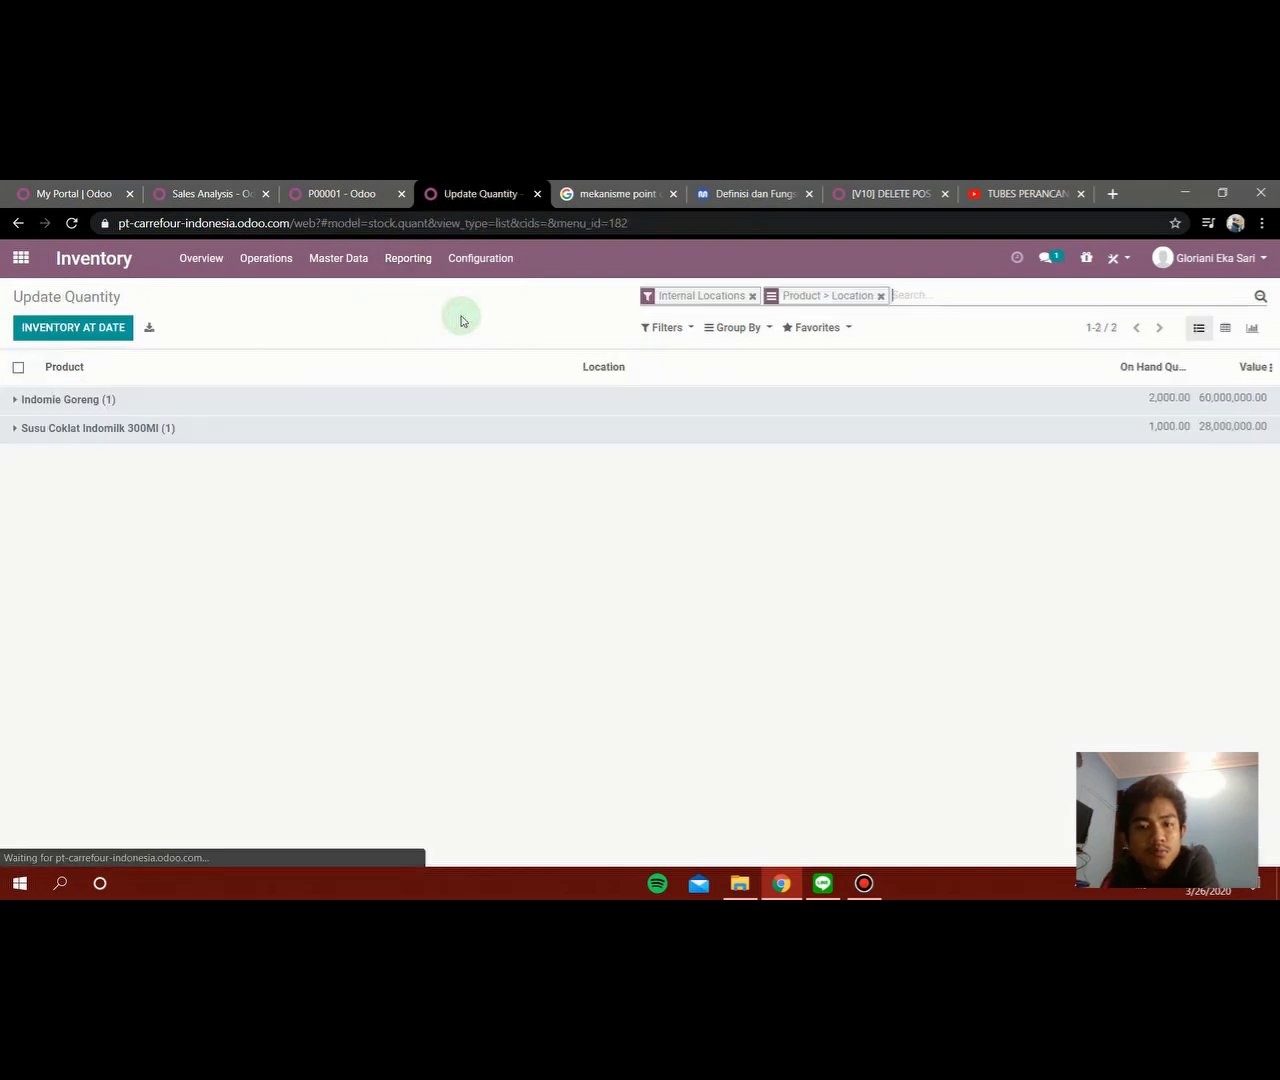
- Expand the stock locations of both products and display the inventory at date 03/26/2020 01:30:29
left_click(203, 408)
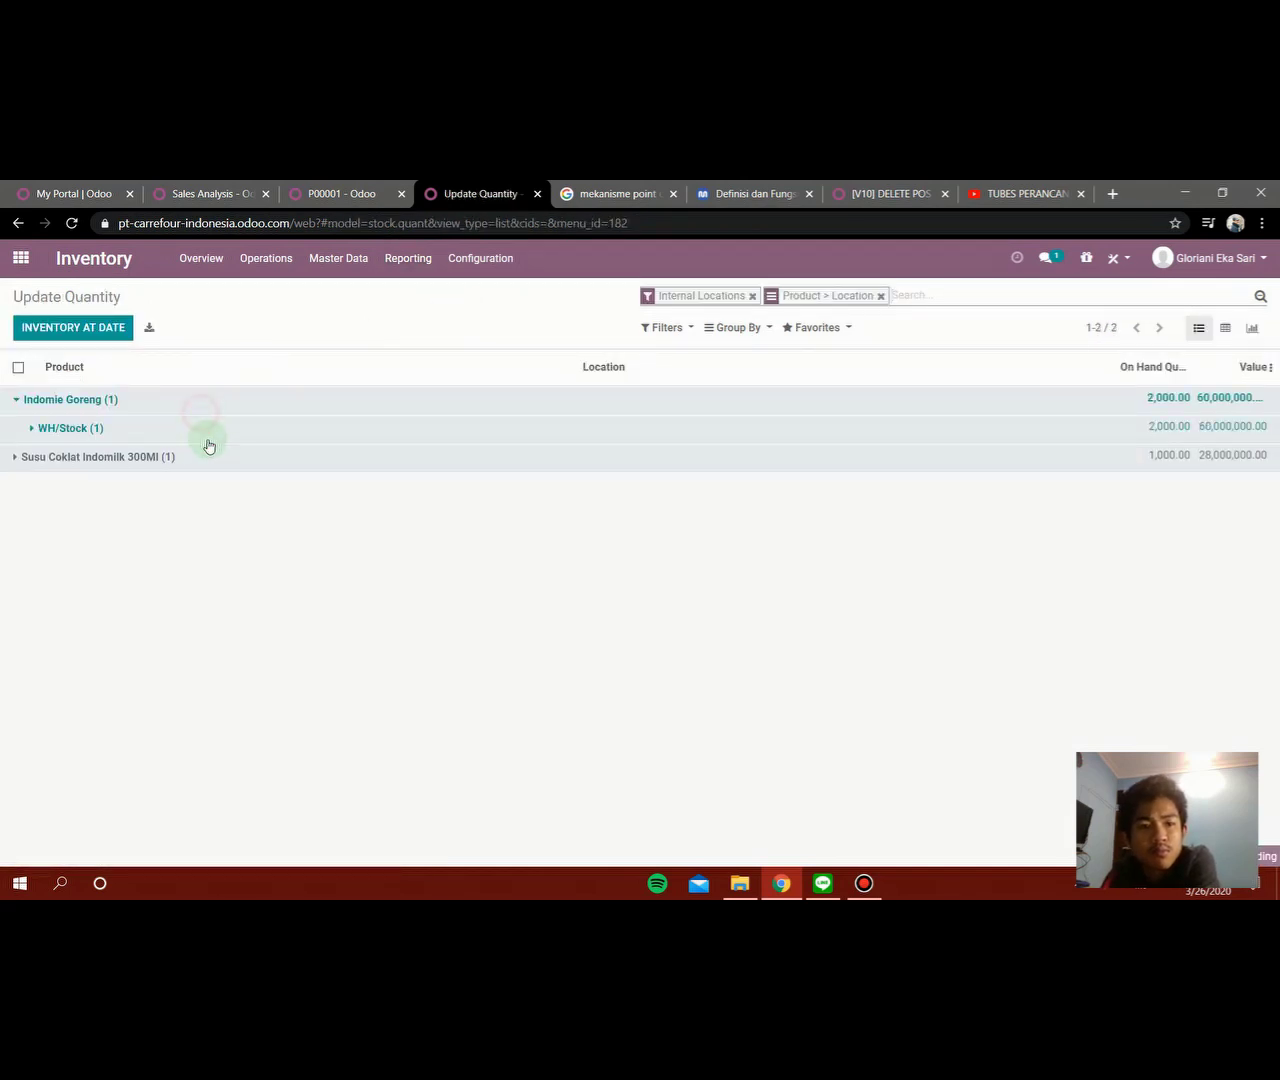
left_click(214, 460)
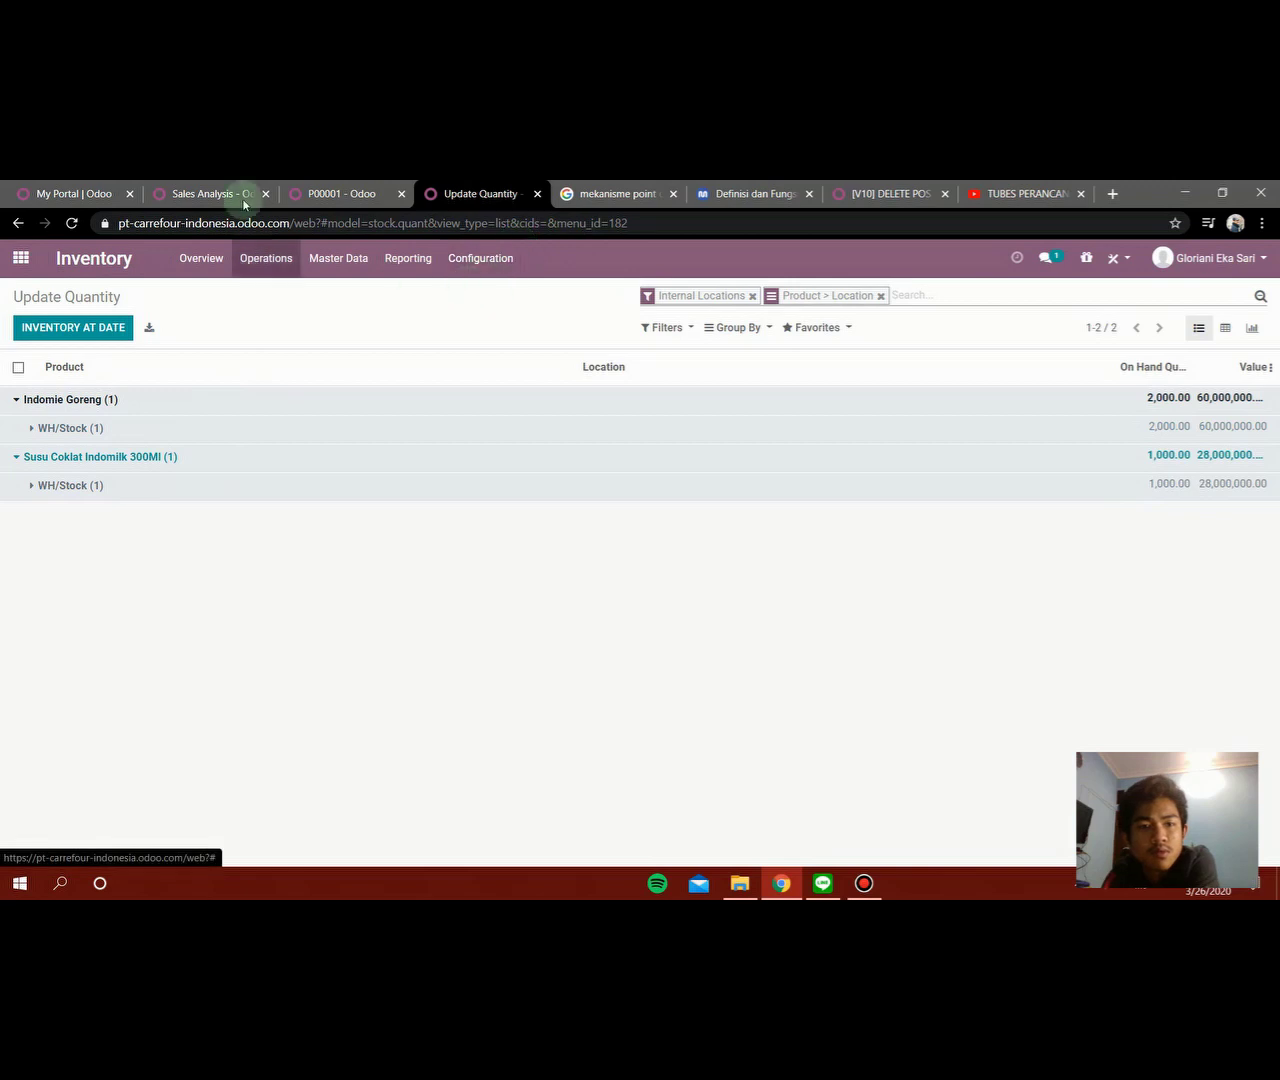
left_click(111, 331)
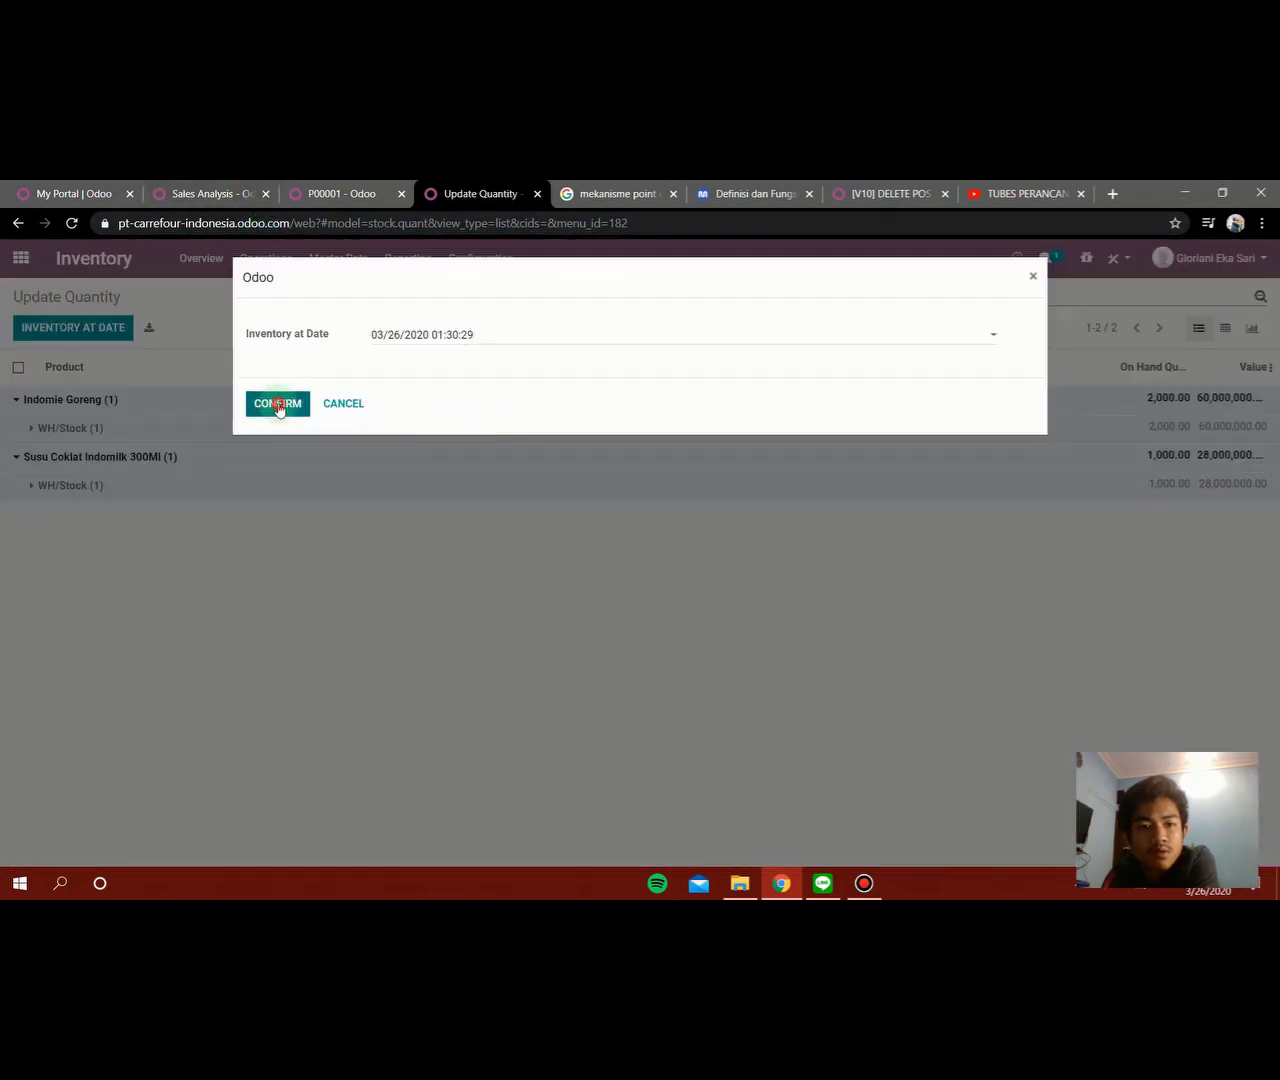
left_click(388, 420)
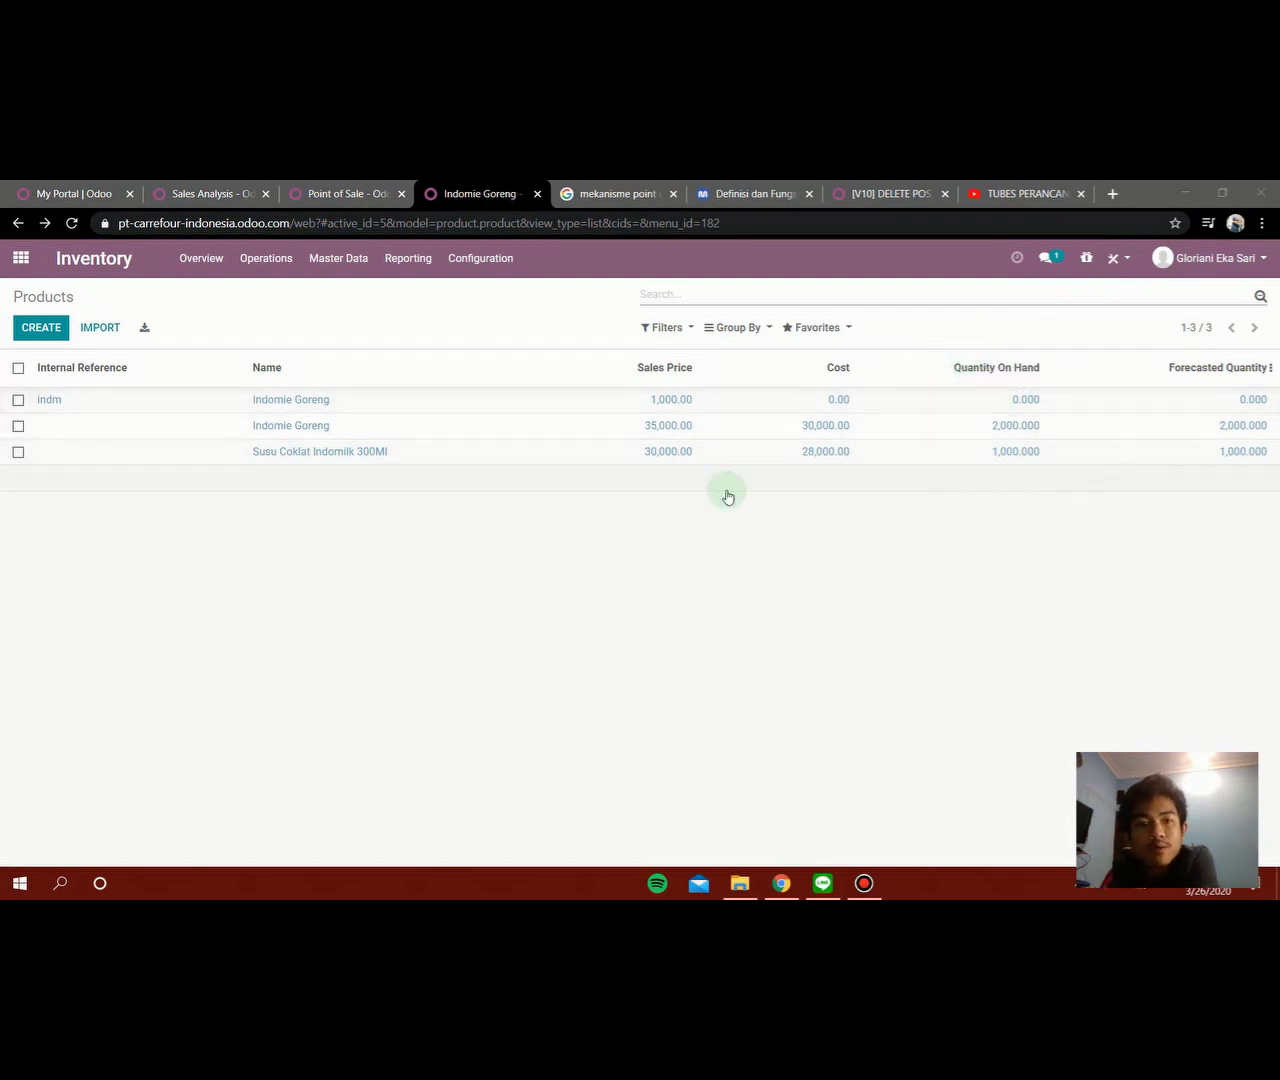
- Close the Shop's open point-of-sale session, POS/00002, by validating its closing and posting the entries
left_click(350, 190)
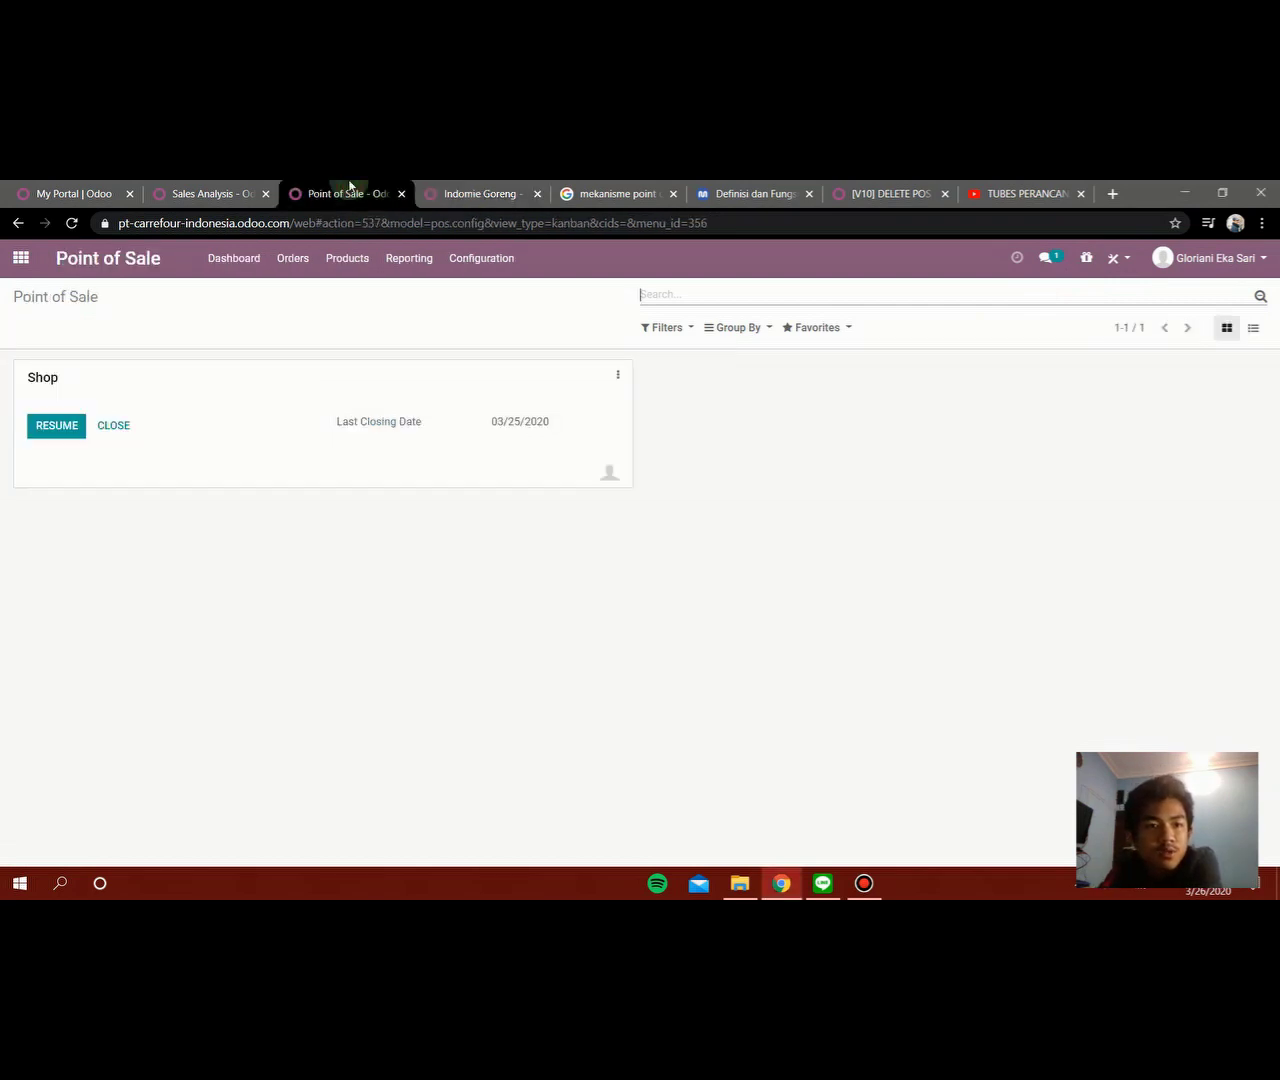
left_click(129, 425)
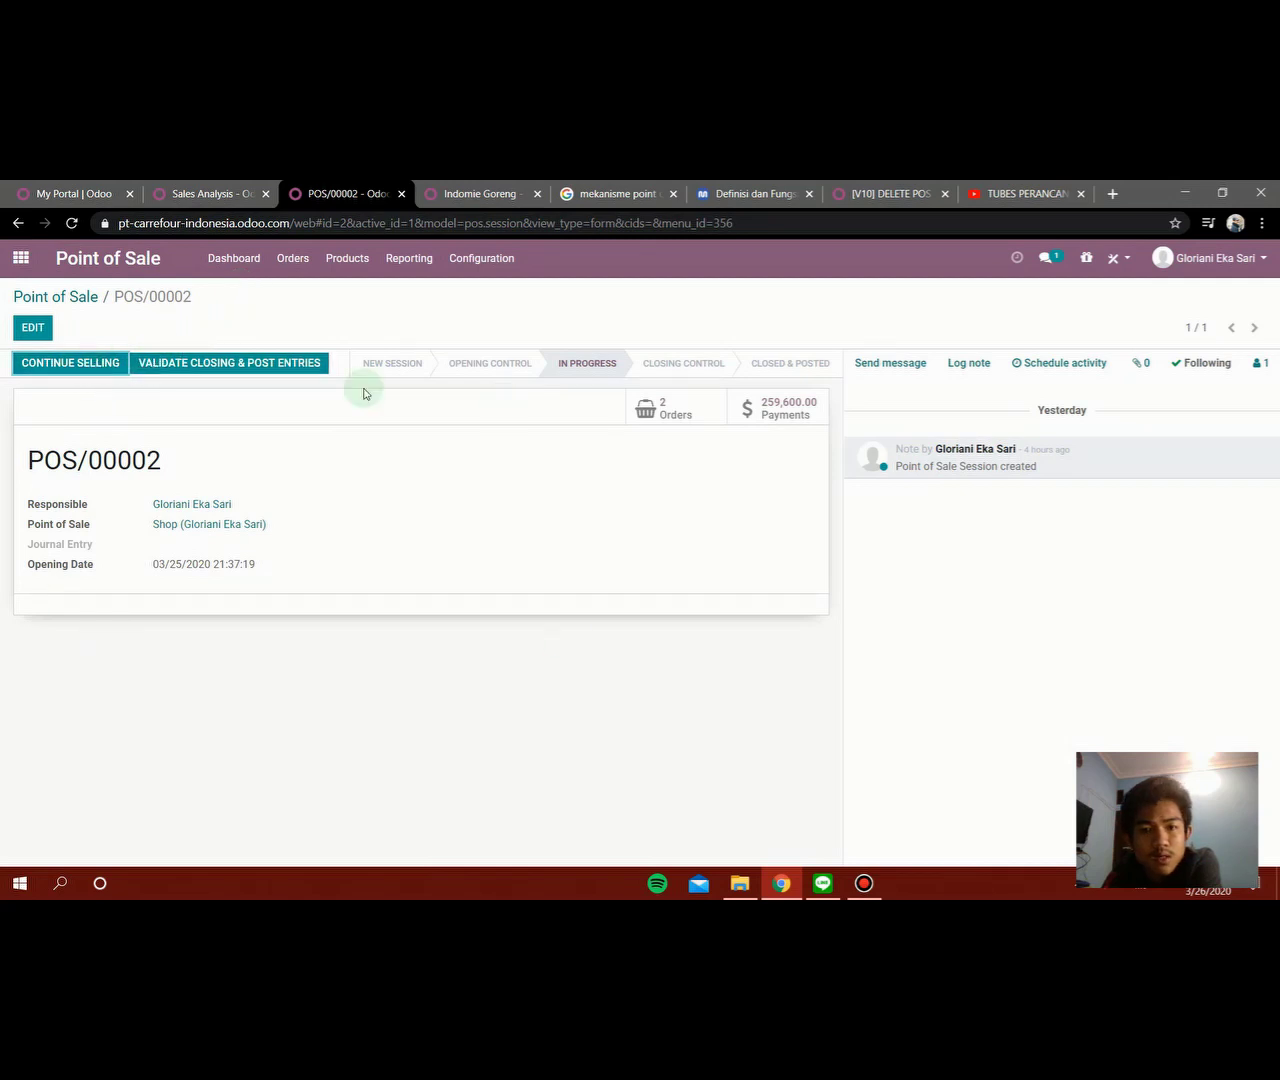
left_click(480, 193)
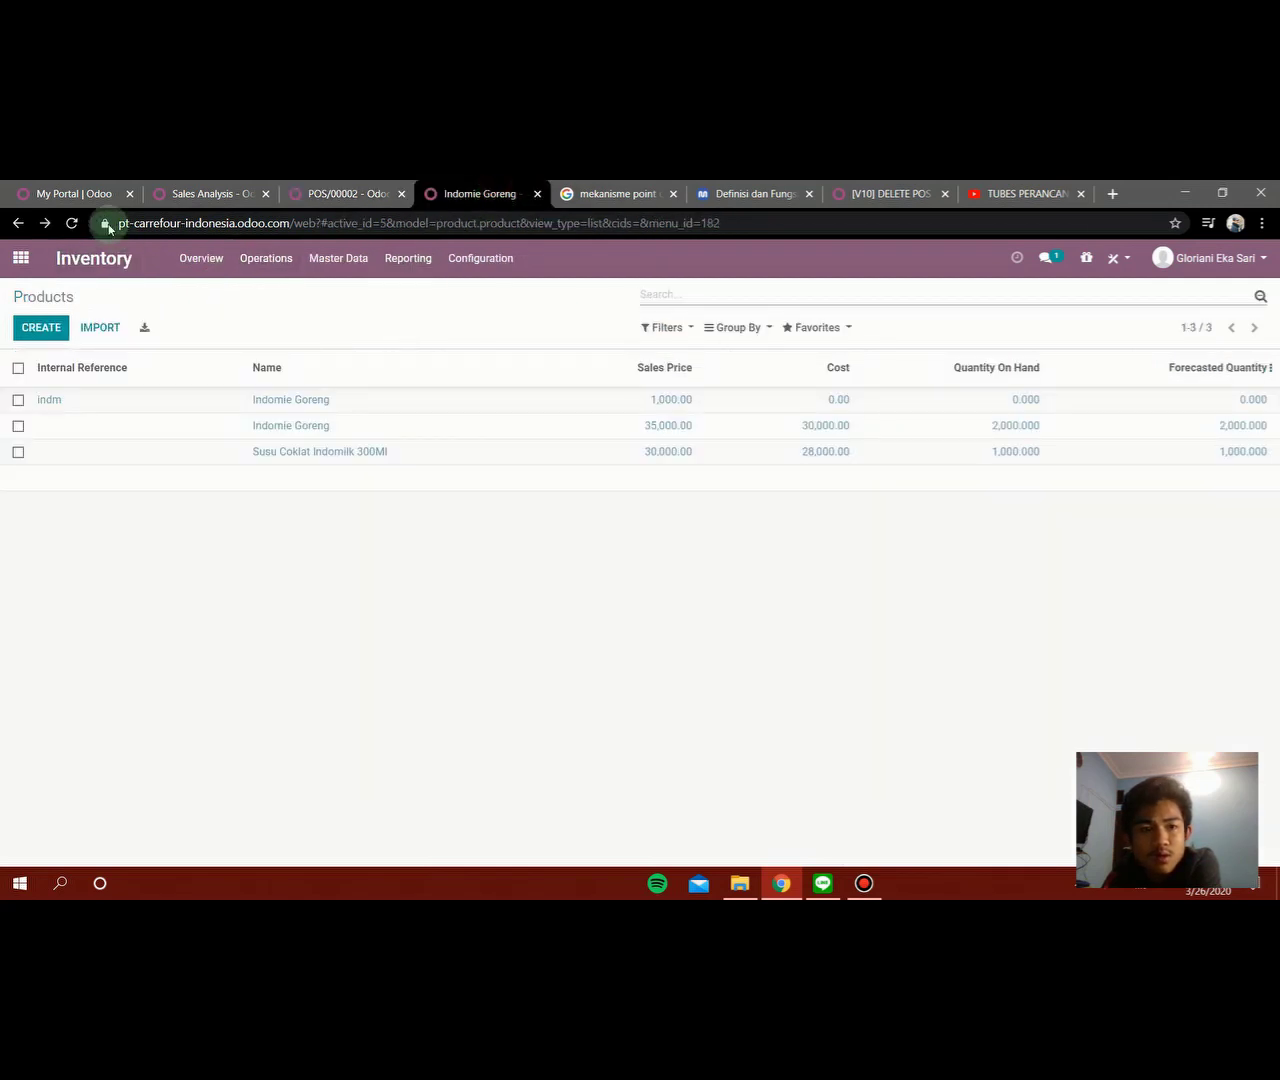
left_click(72, 222)
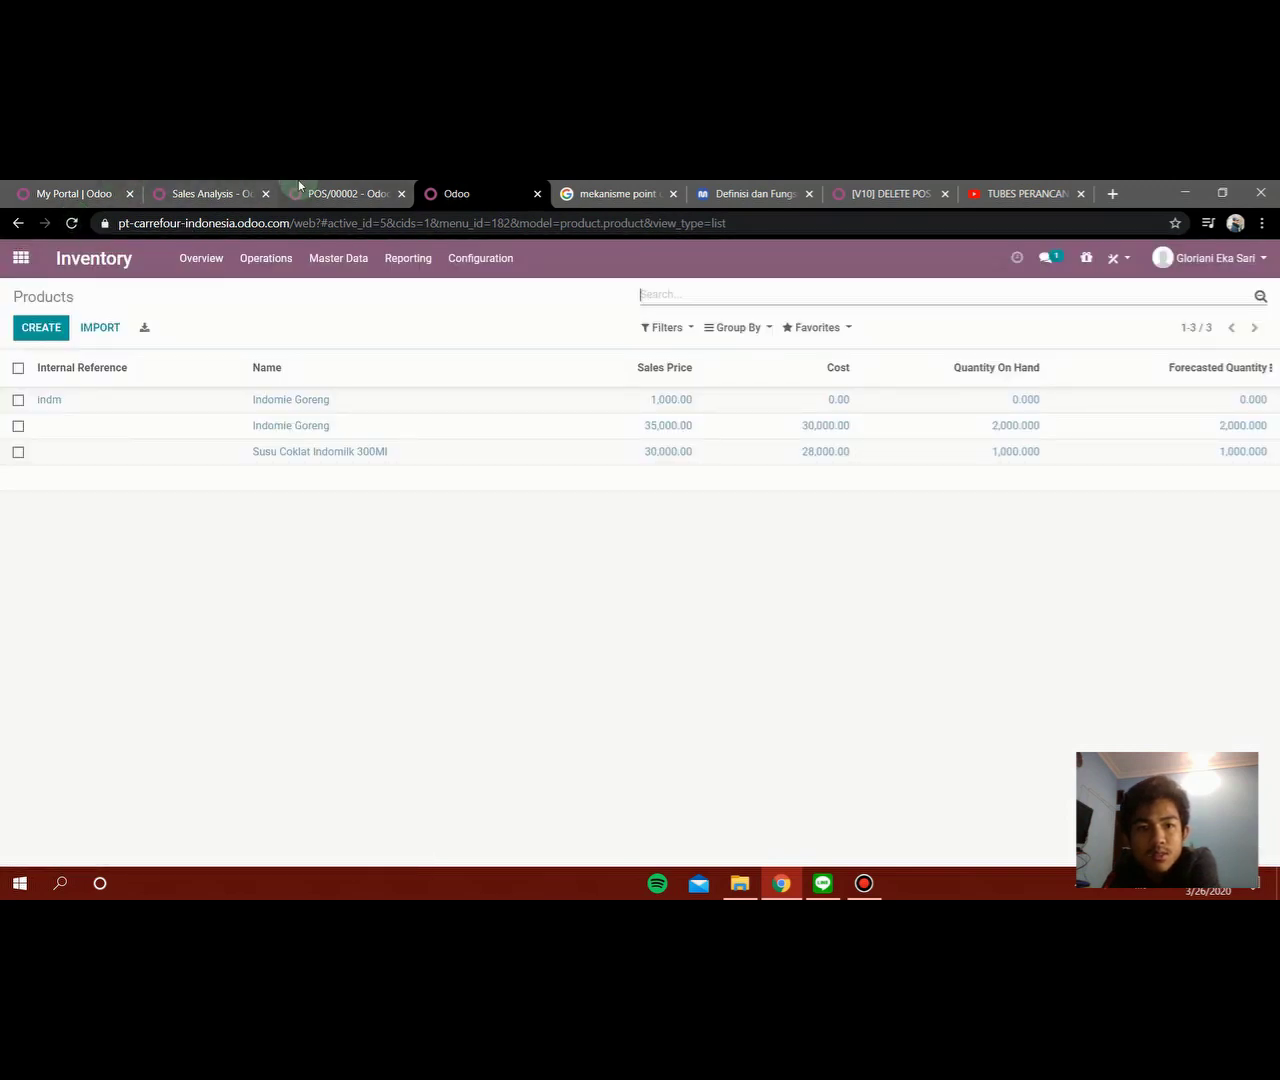
left_click(340, 194)
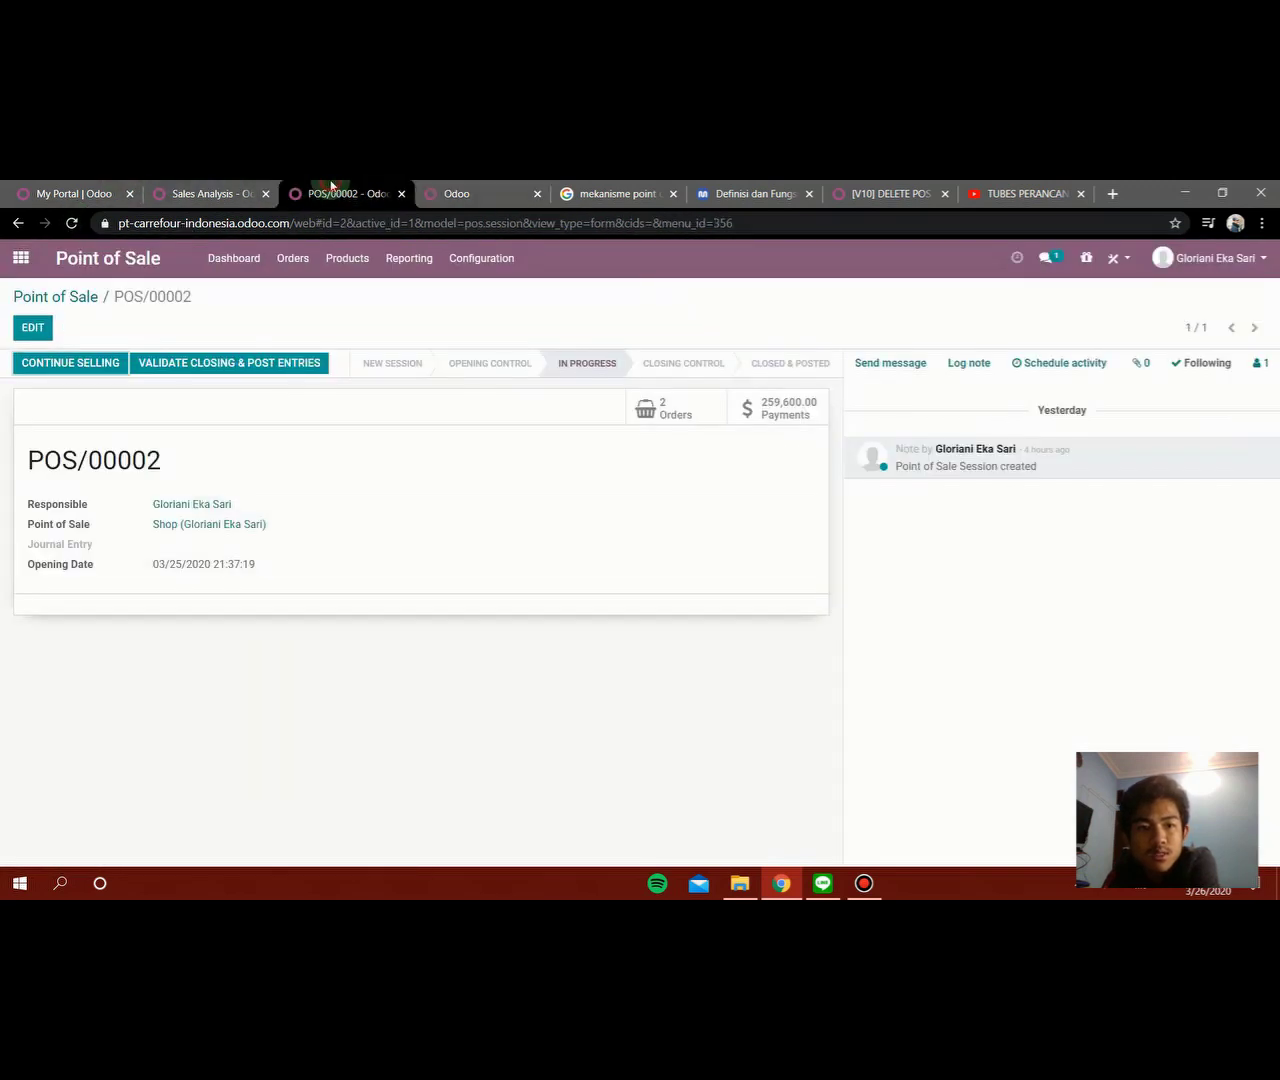
left_click(265, 367)
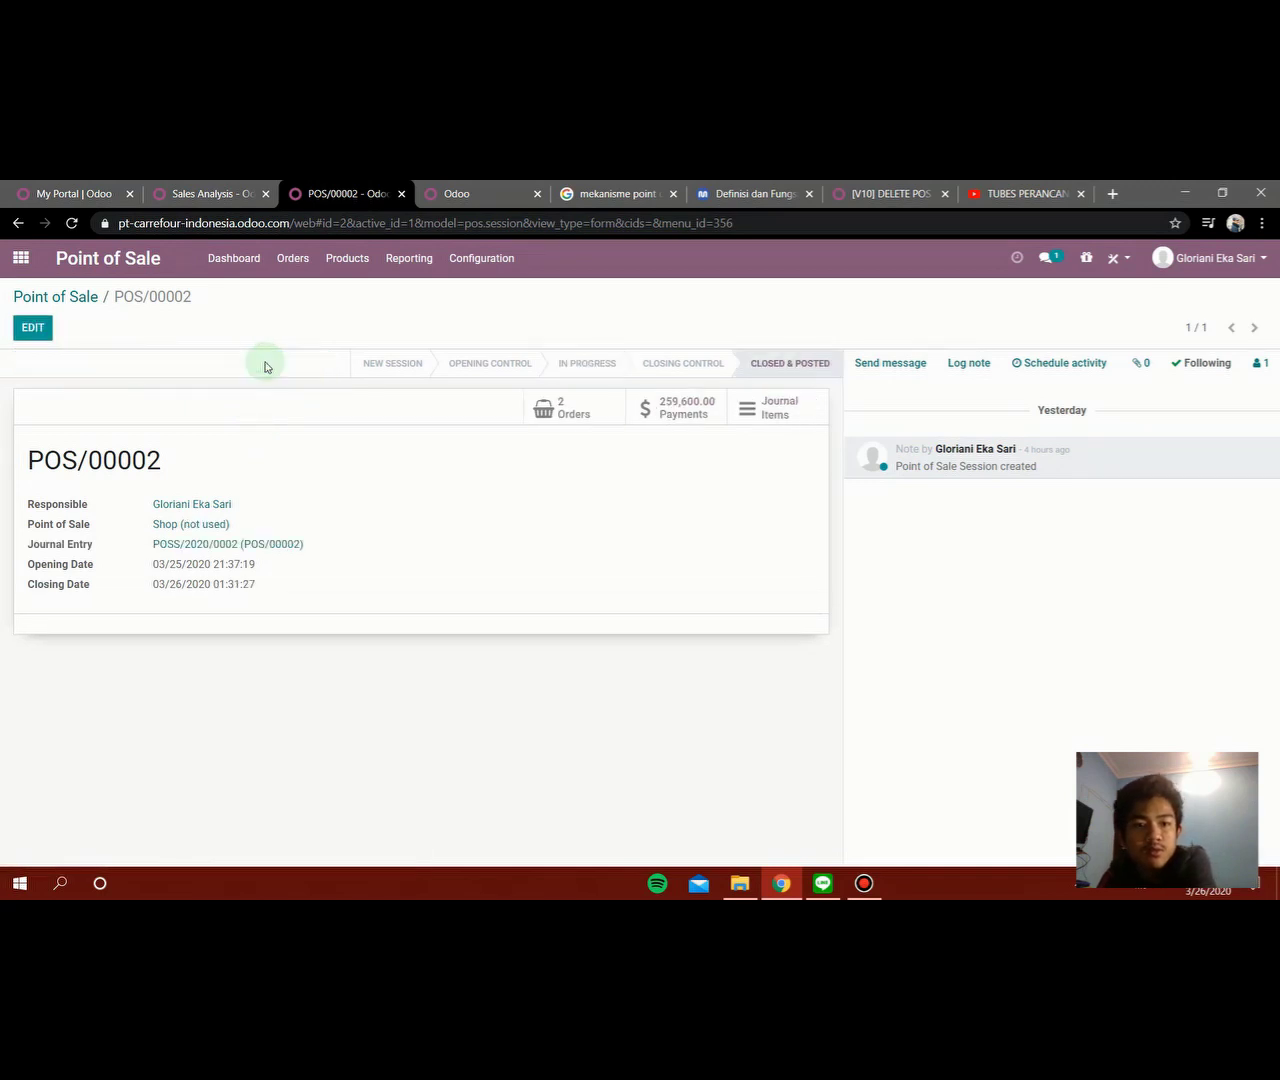
- Reload the Inventory product list to check the on-hand quantities after the session closing
left_click(507, 187)
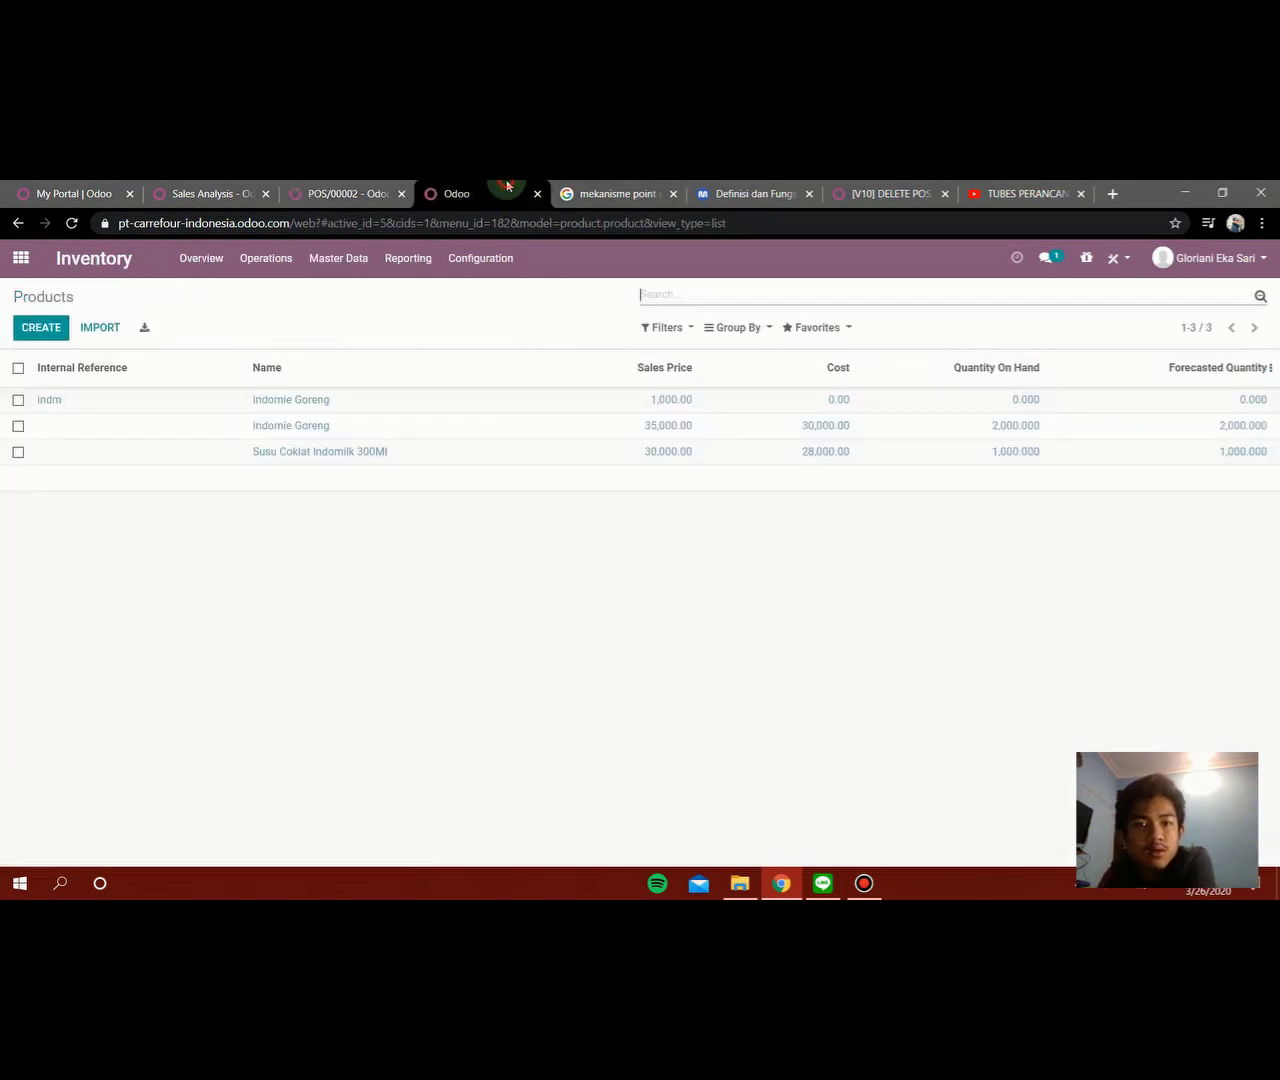
left_click(68, 224)
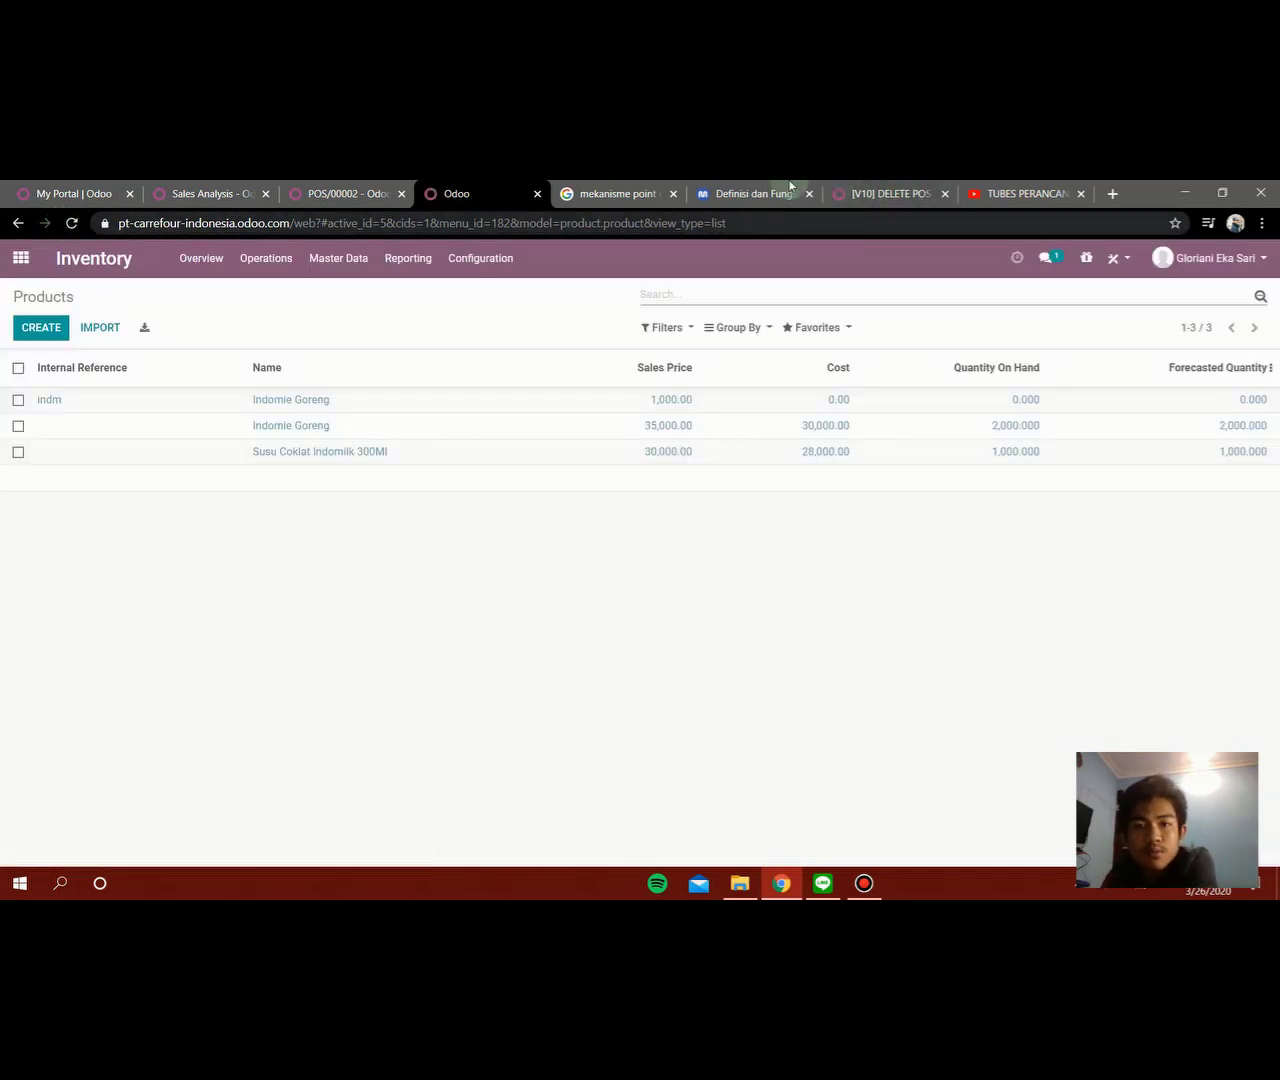
left_click(716, 190)
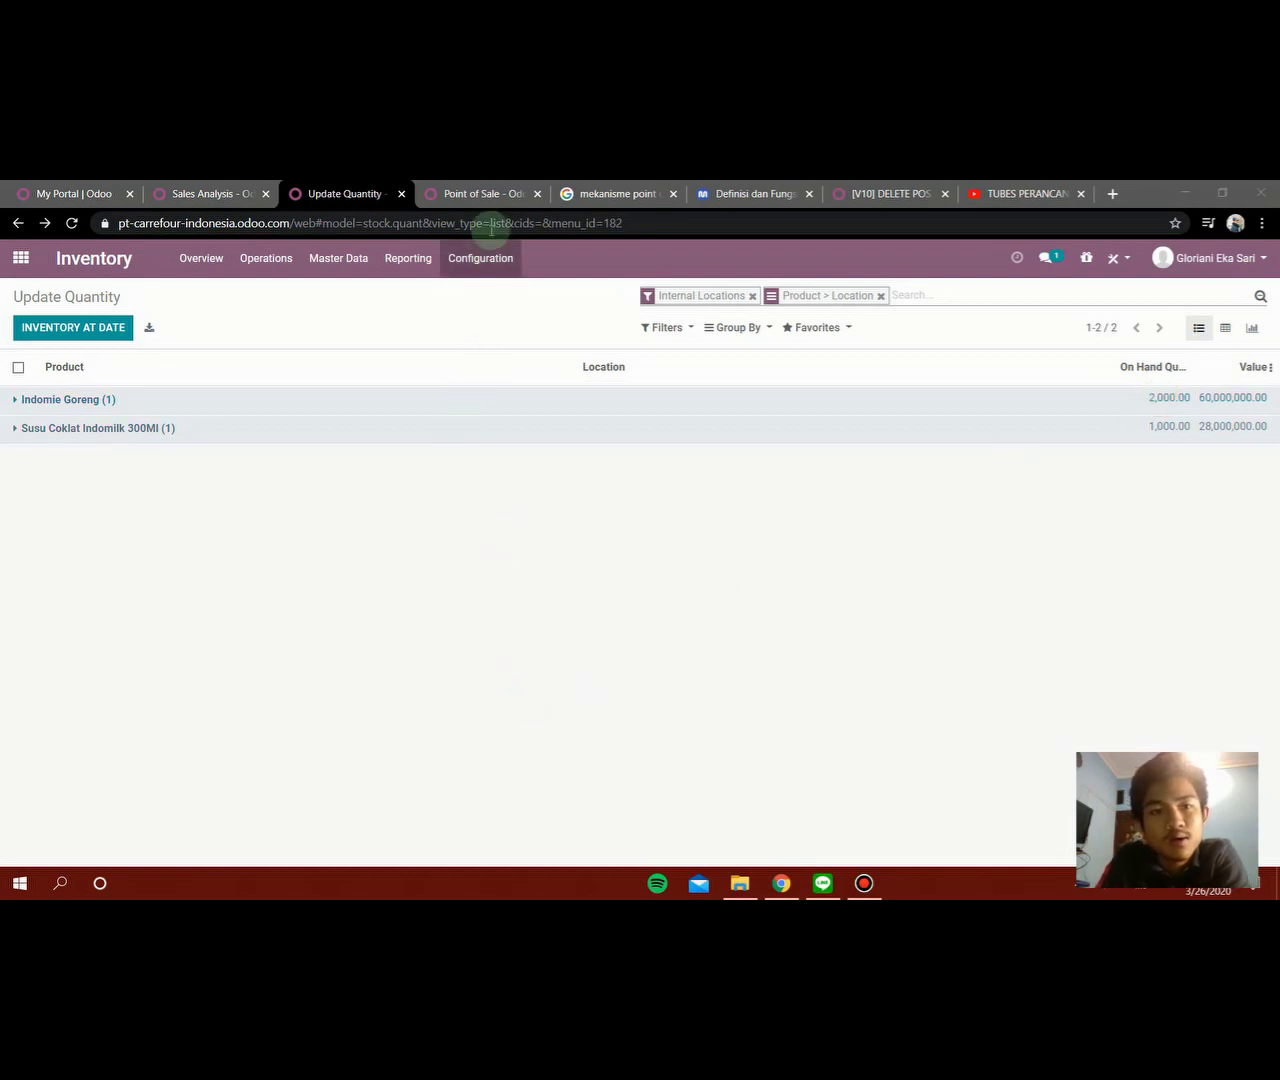
- Resume the Shop's point-of-sale session and add 3 Indomie Goreng at Rp 35,000 and 2 Susu Coklat Indomilk 300Ml to the order
left_click(466, 200)
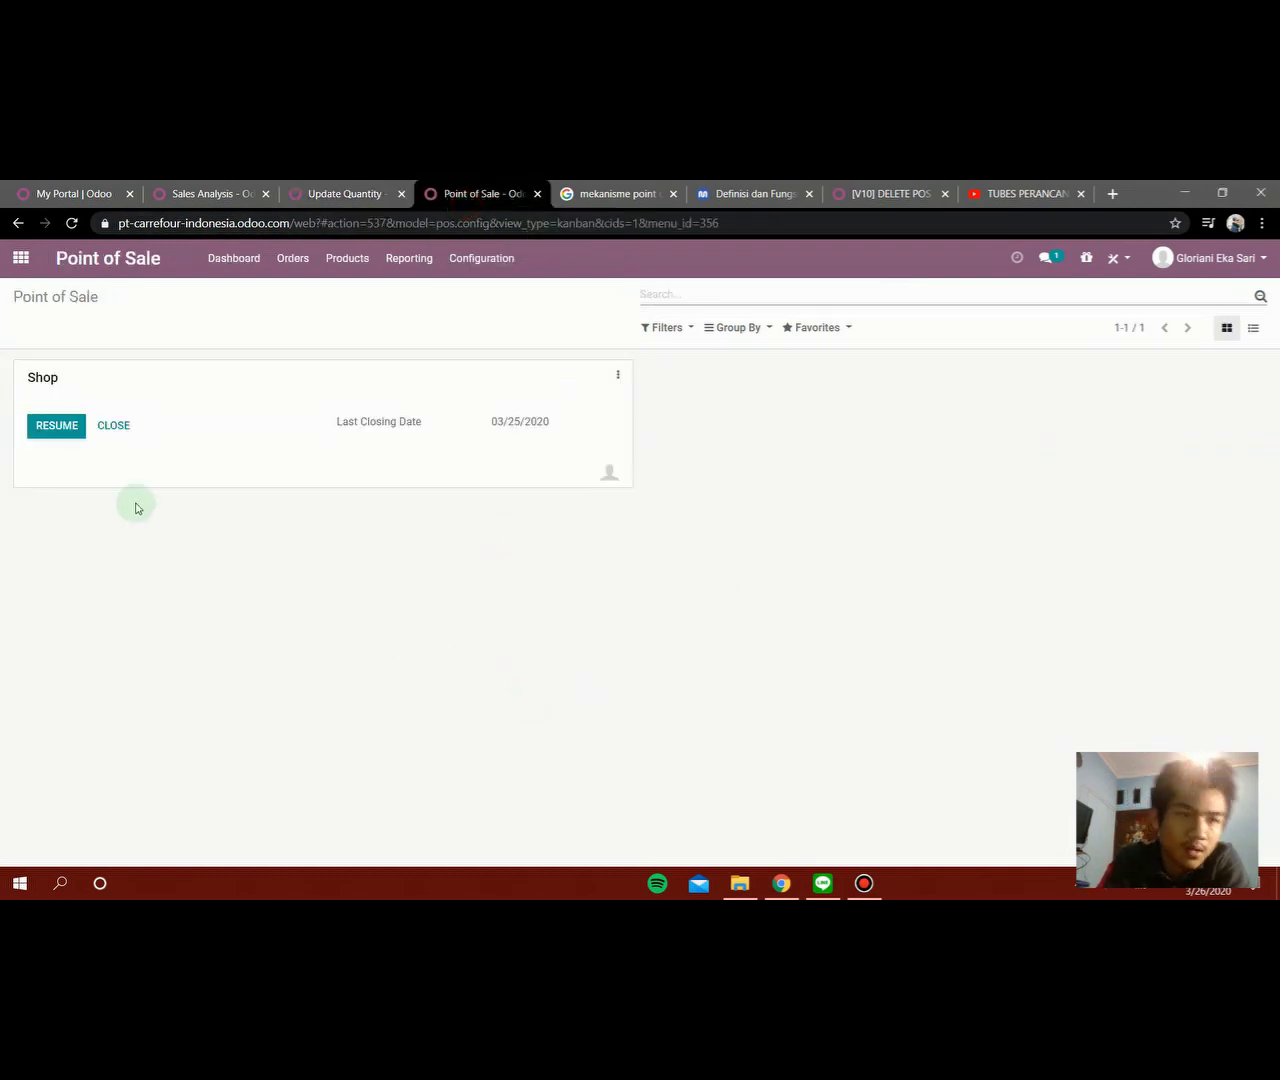
left_click(57, 426)
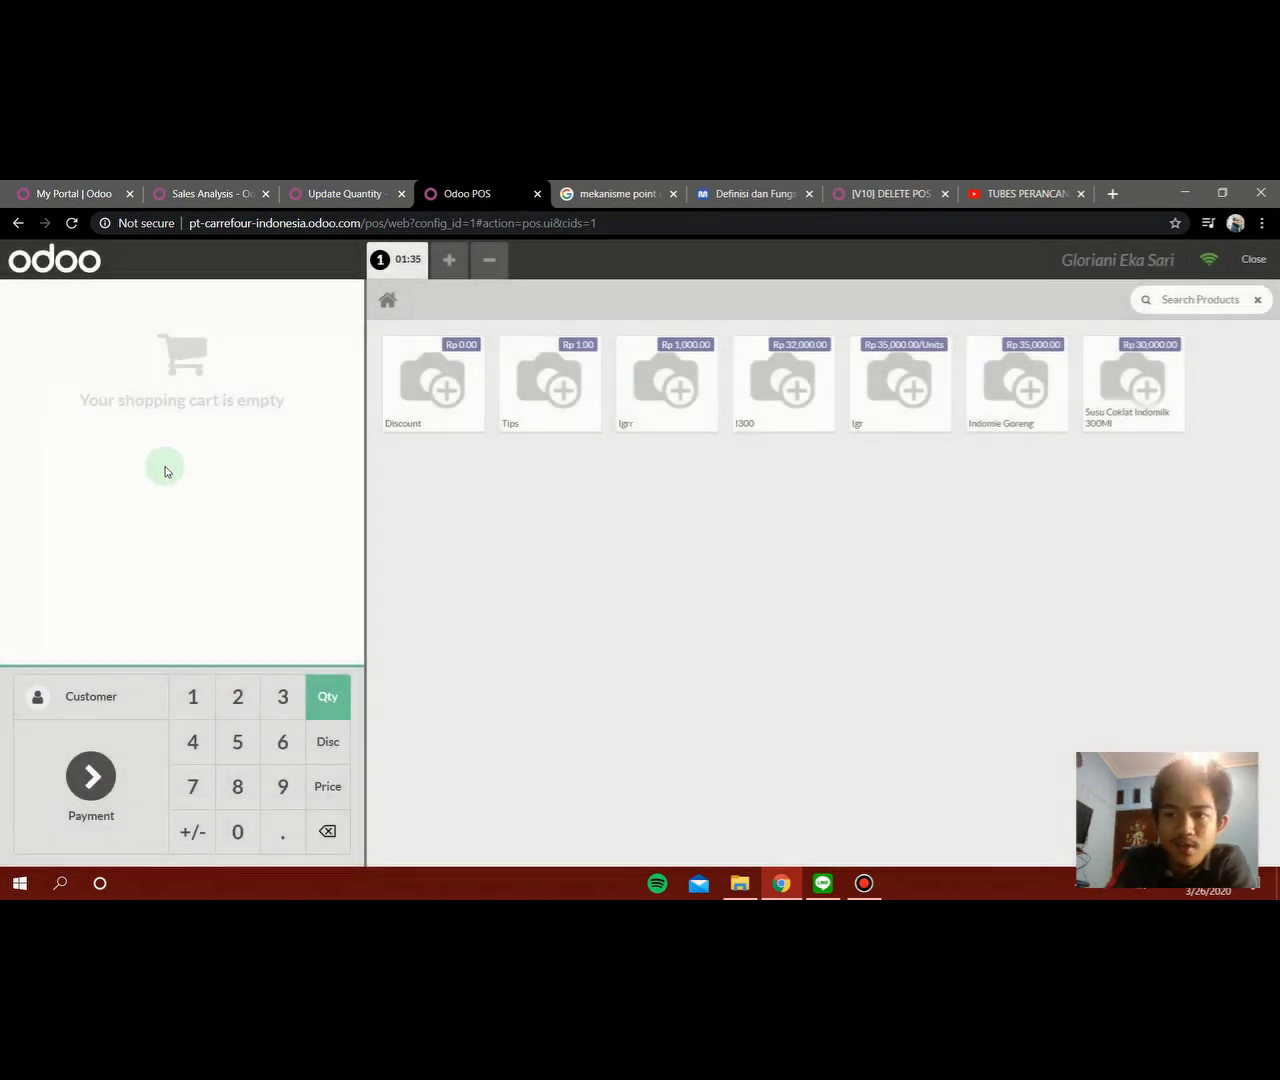
left_click(1002, 406)
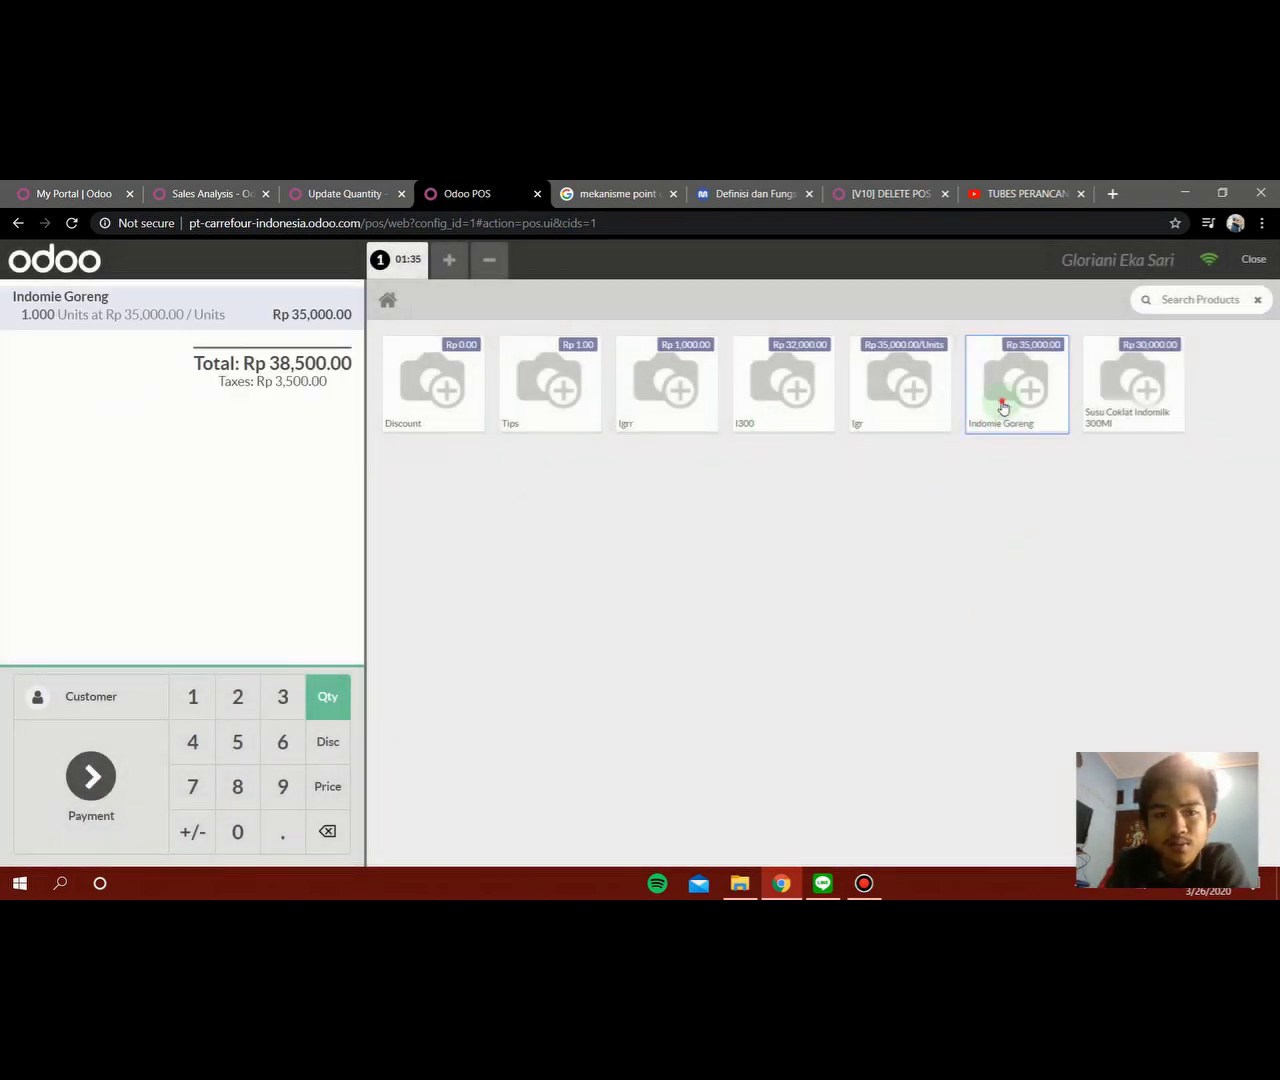
left_click(1002, 406)
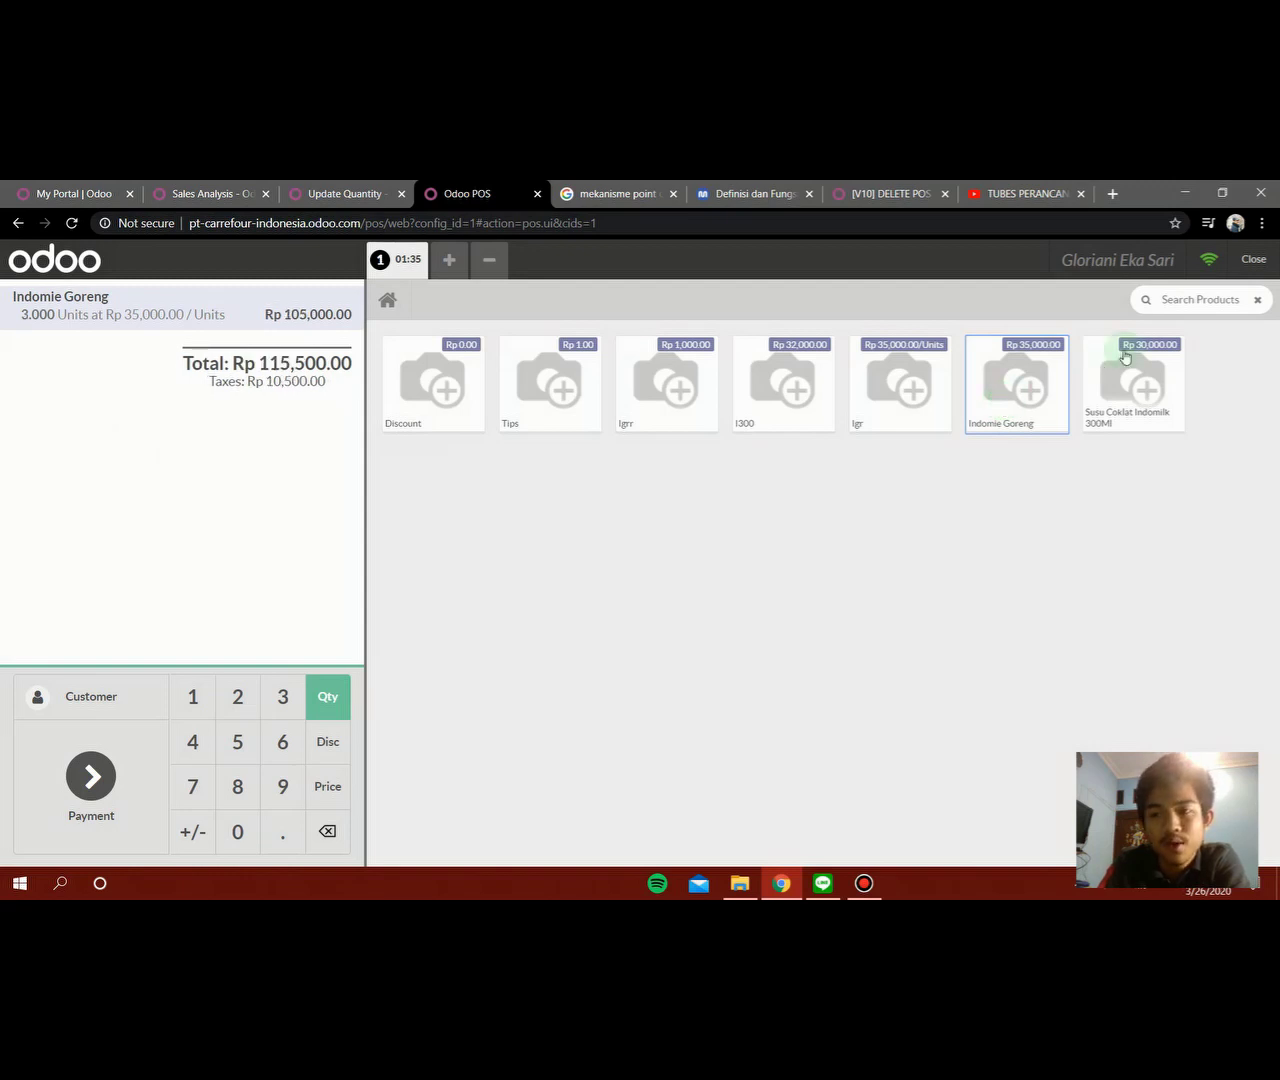
left_click(1121, 383)
left_click(1121, 383)
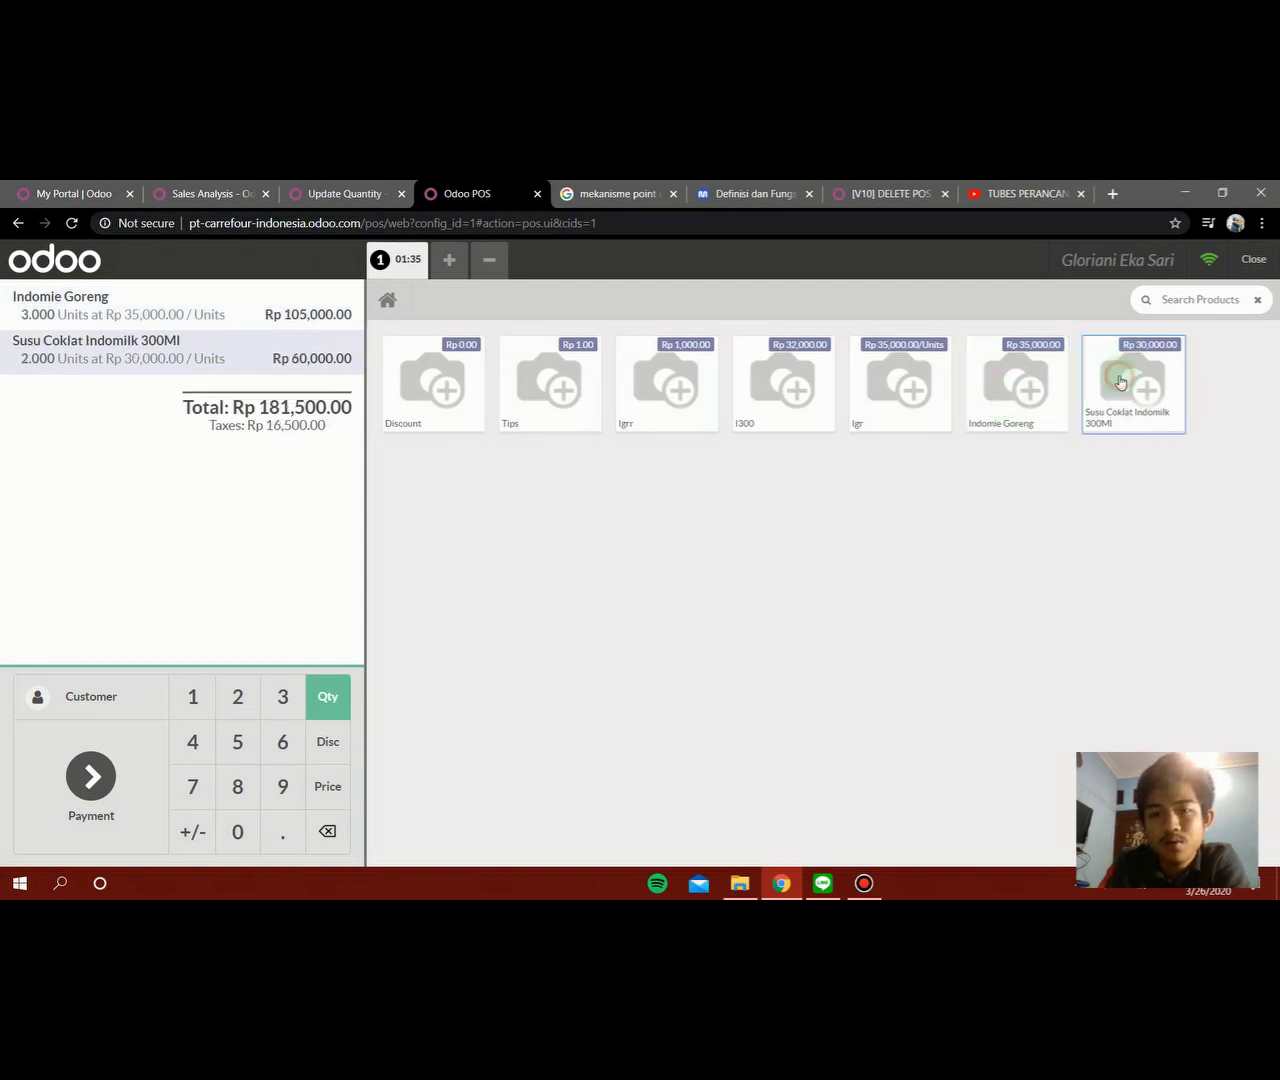
- Pay the order in cash with Rp 181,500 tendered, validate the payment and review the receipt
left_click(100, 789)
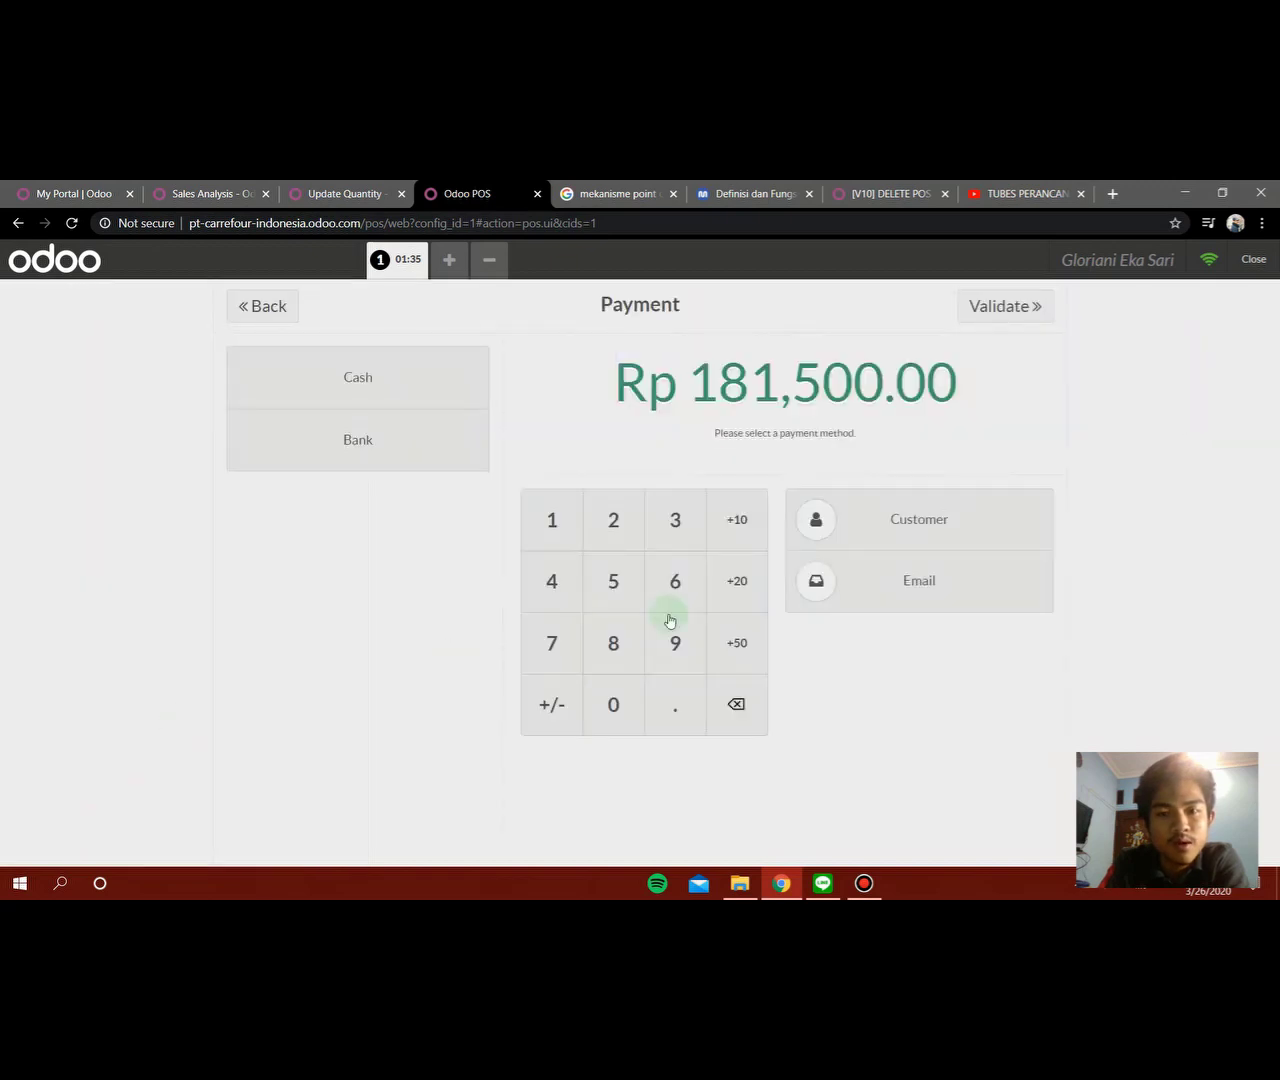
left_click(551, 528)
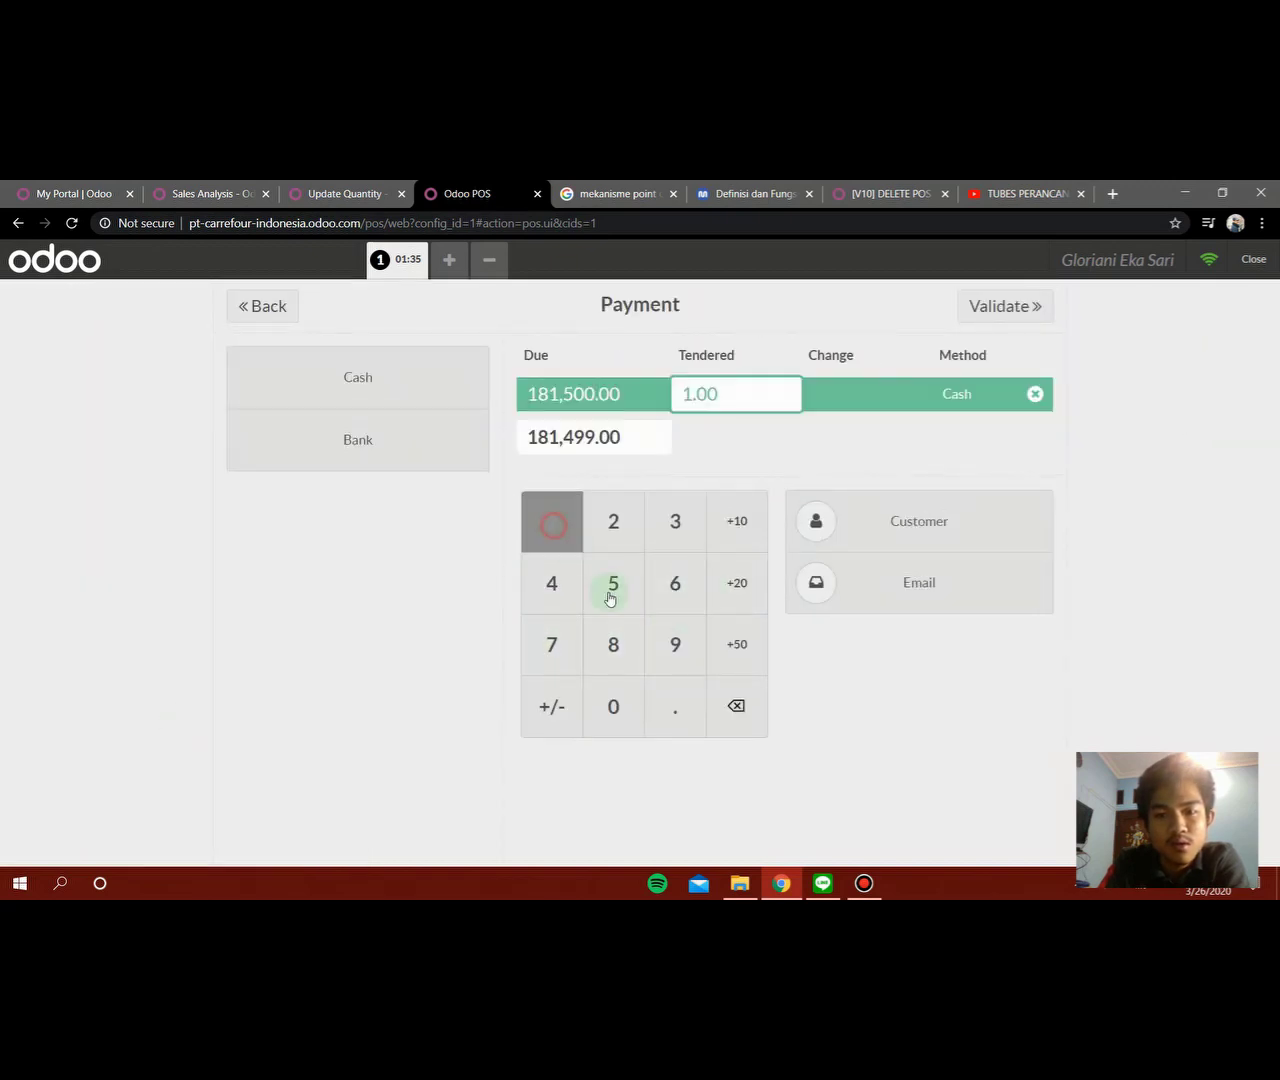
left_click(417, 371)
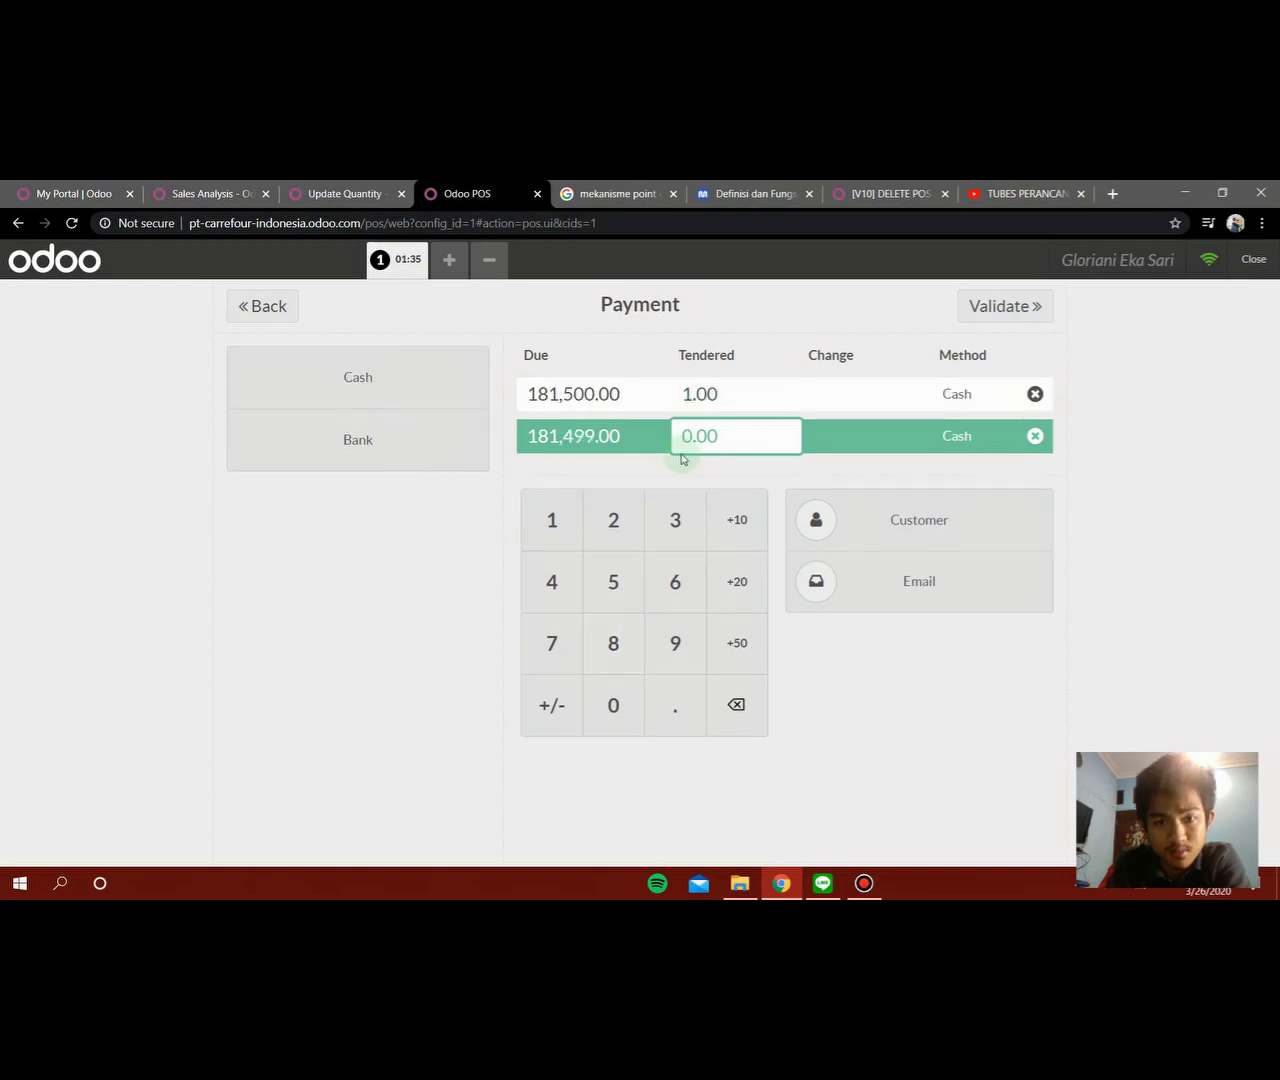
left_click(1041, 433)
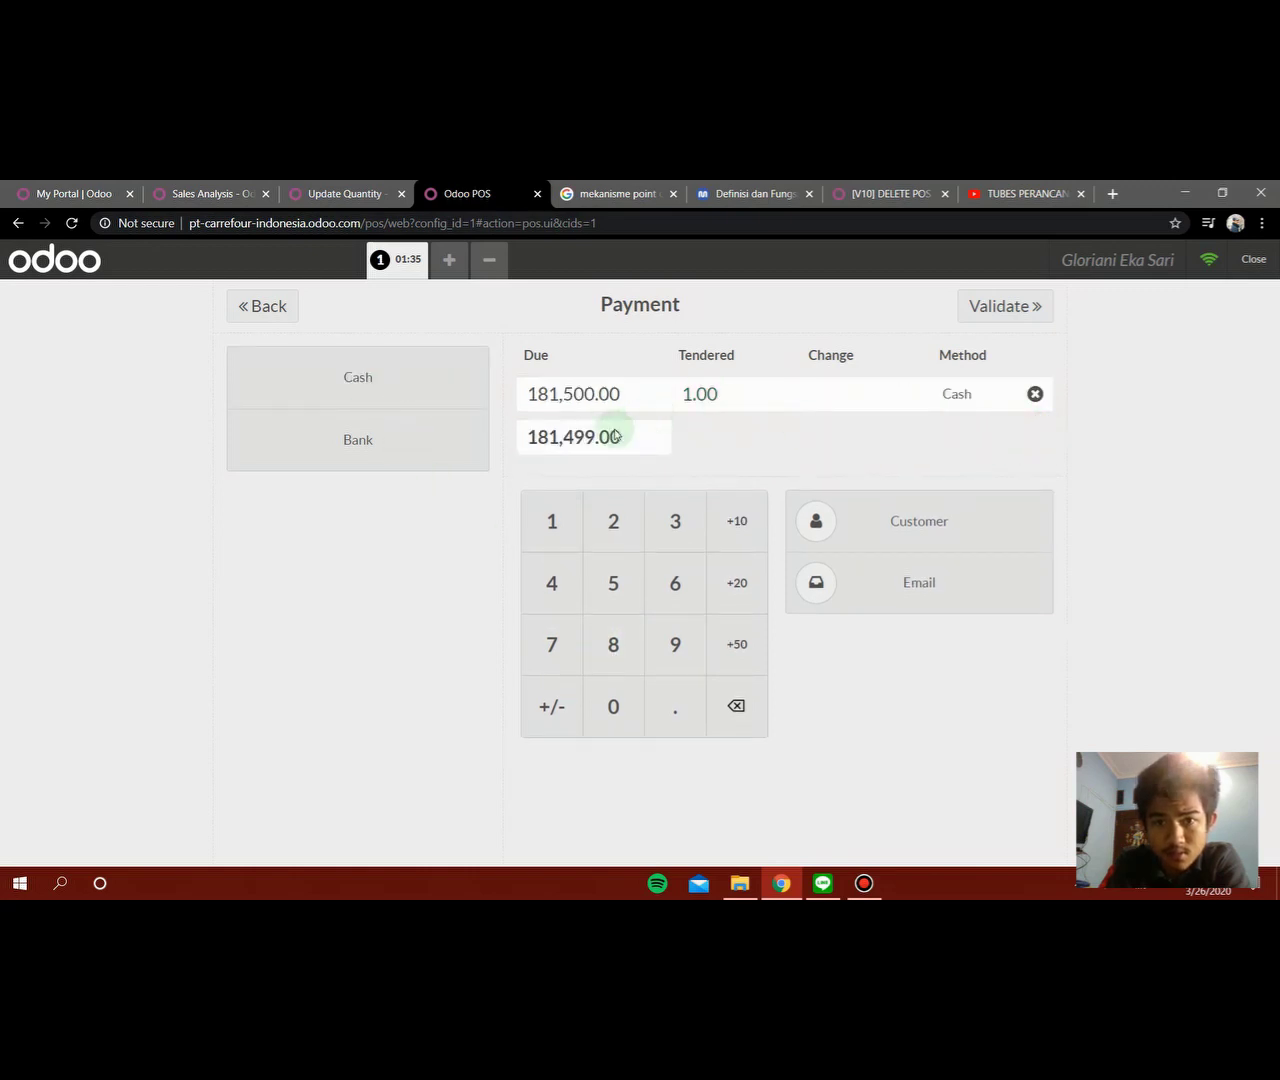
left_click(716, 393)
left_click(555, 522)
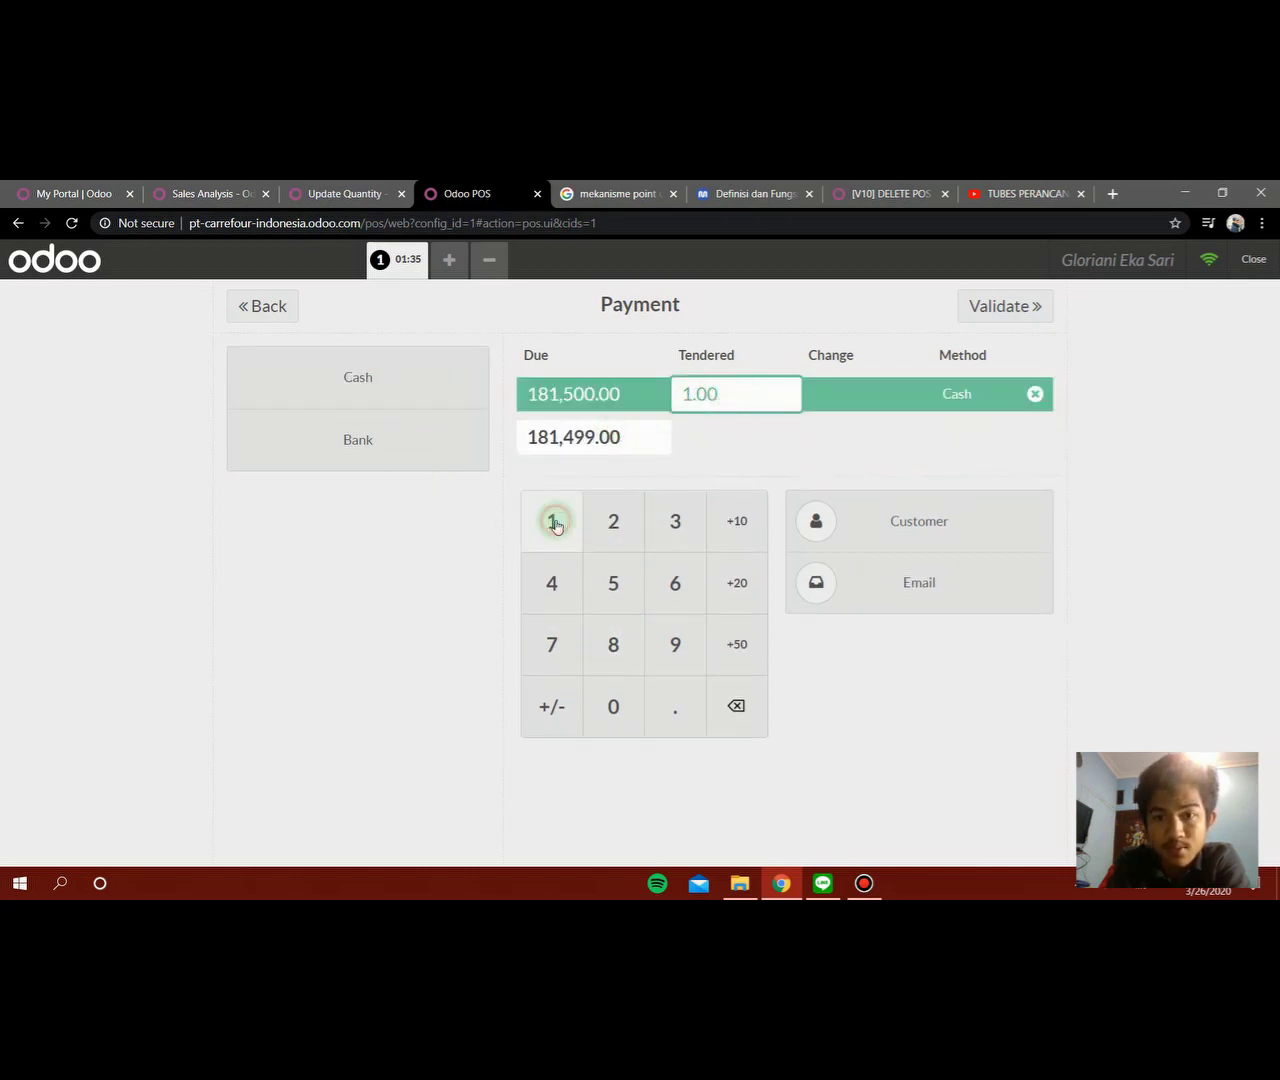
left_click(612, 648)
left_click(554, 516)
left_click(610, 583)
double_click(613, 706)
left_click(1023, 304)
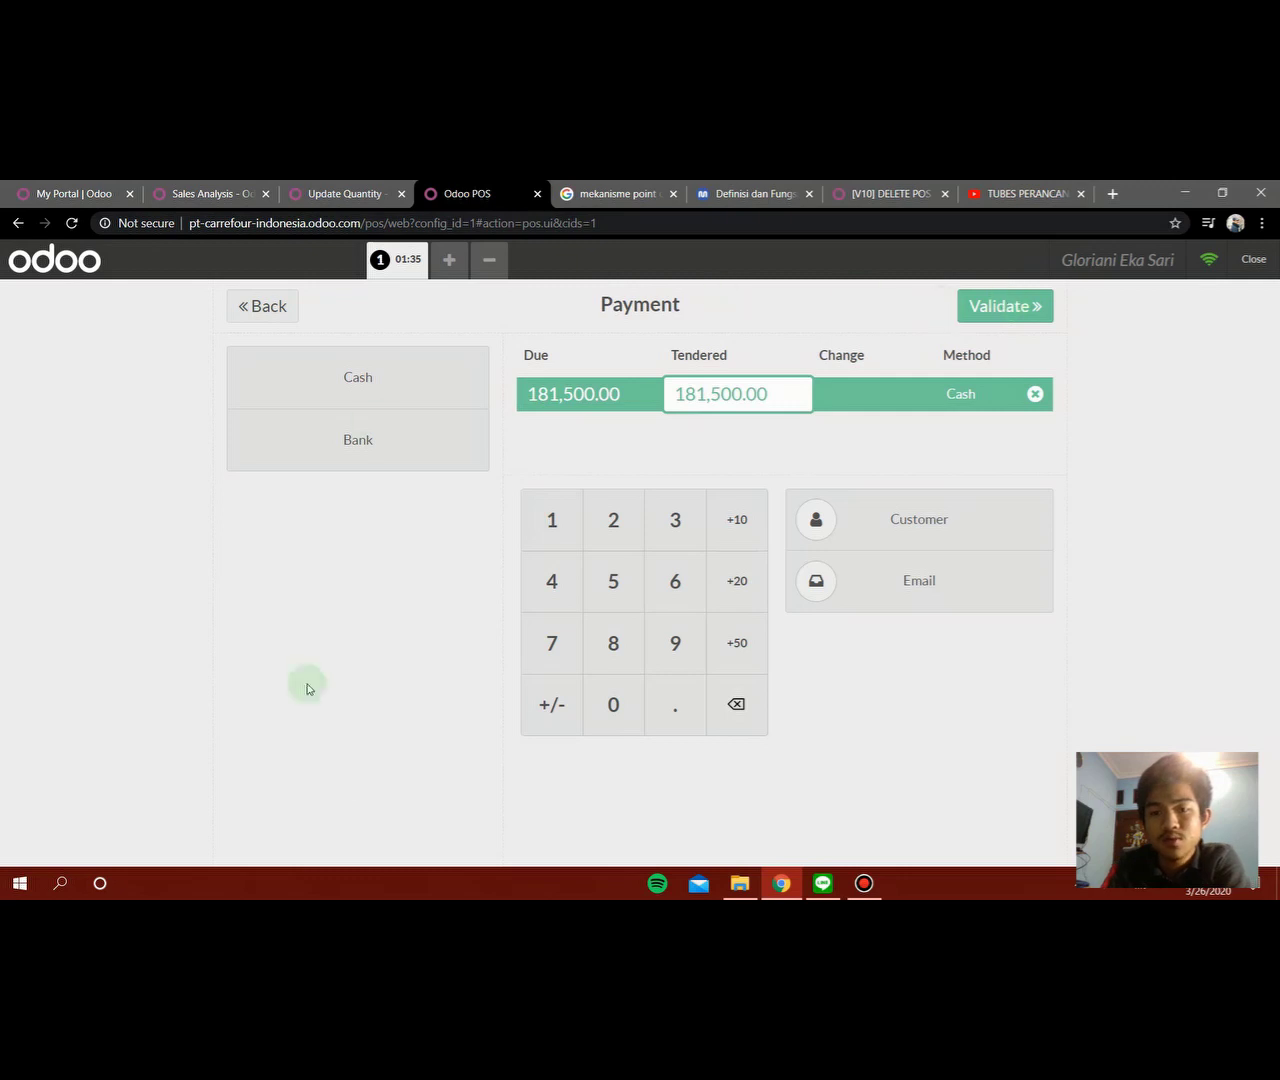
left_click(1005, 312)
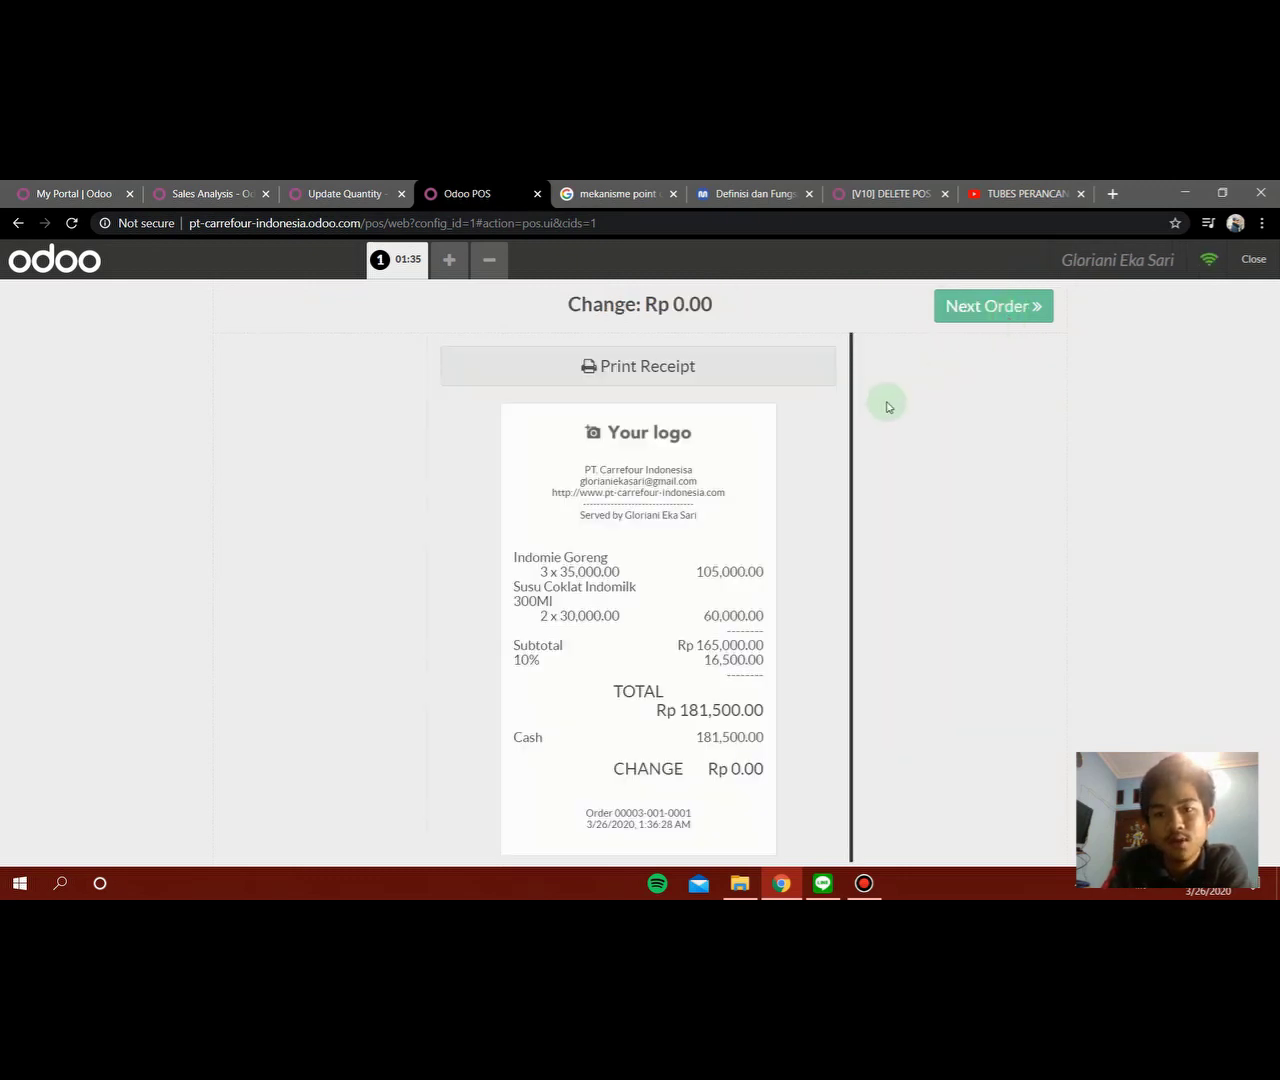
scroll(705, 455, "down", 1)
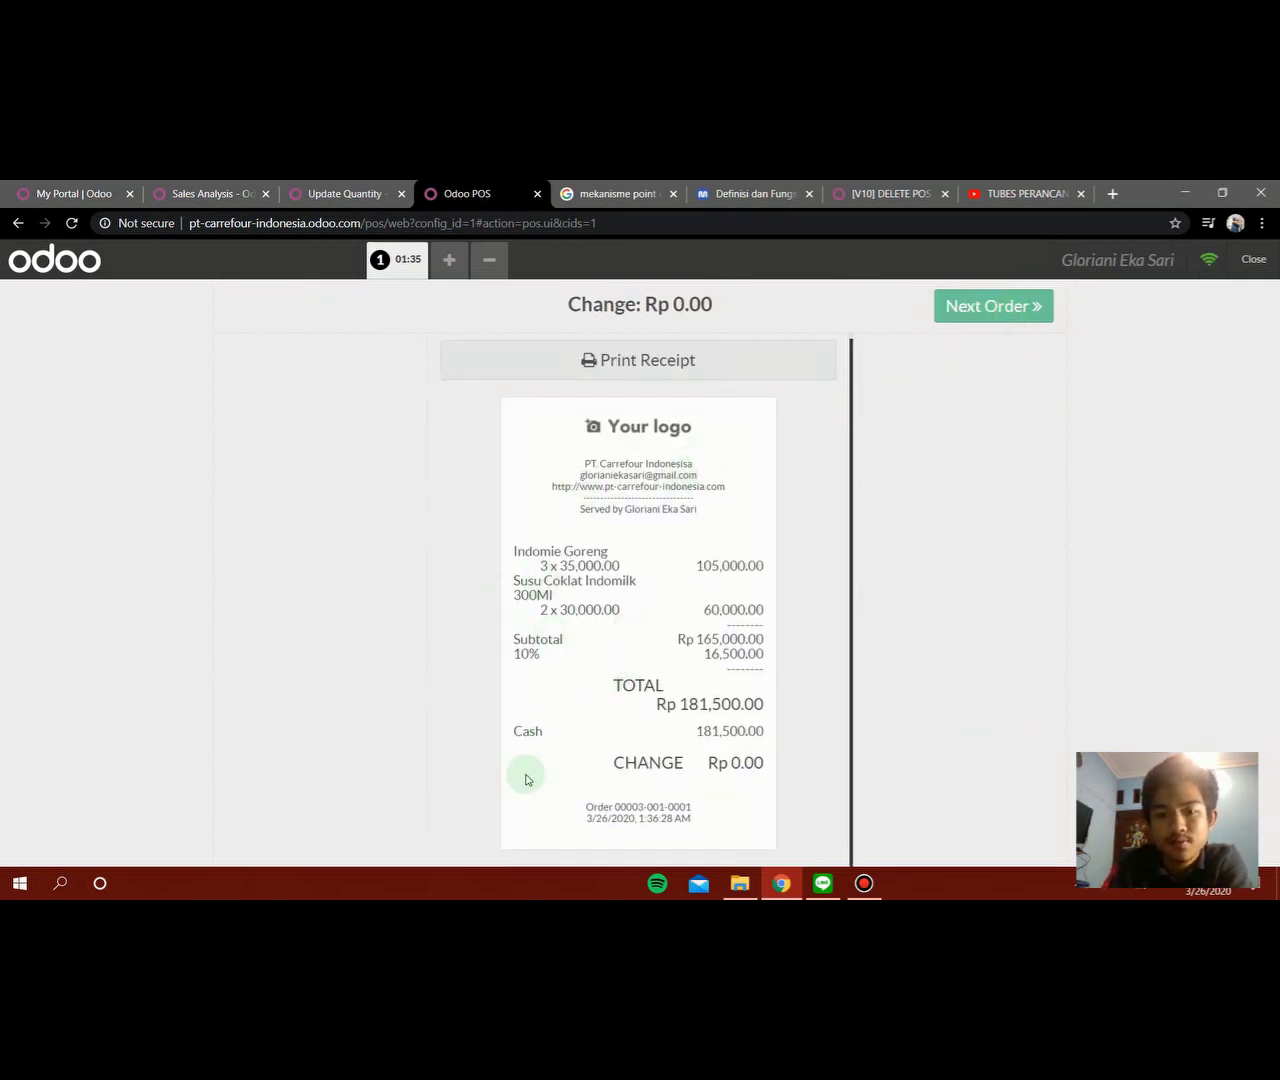
- Start the next order with 1 Susu Coklat Indomilk 300Ml and proceed to its payment
left_click(986, 310)
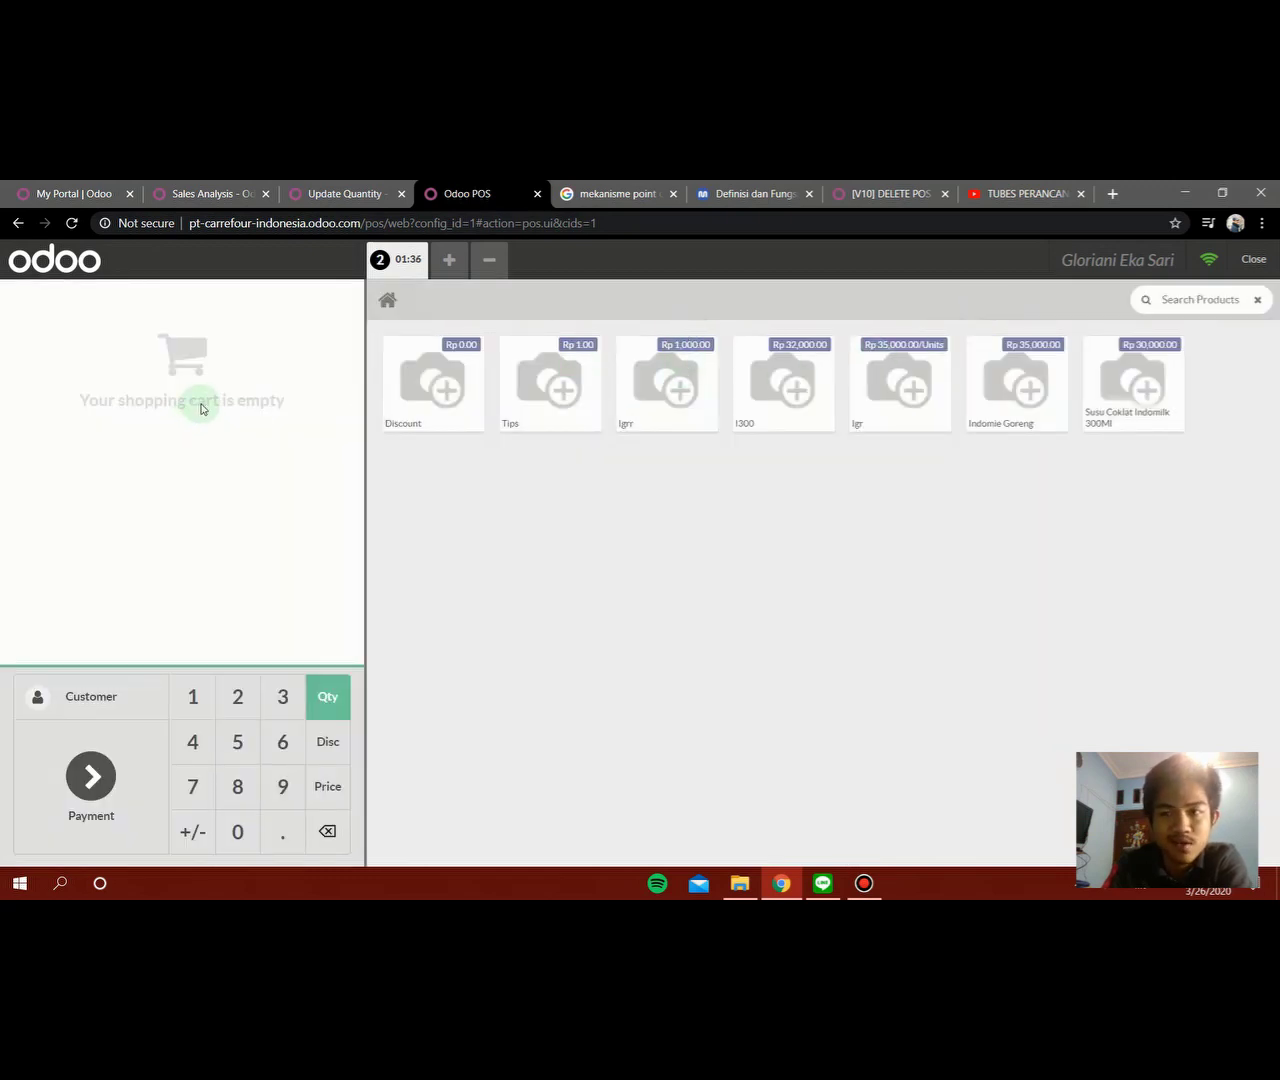
left_click(1128, 399)
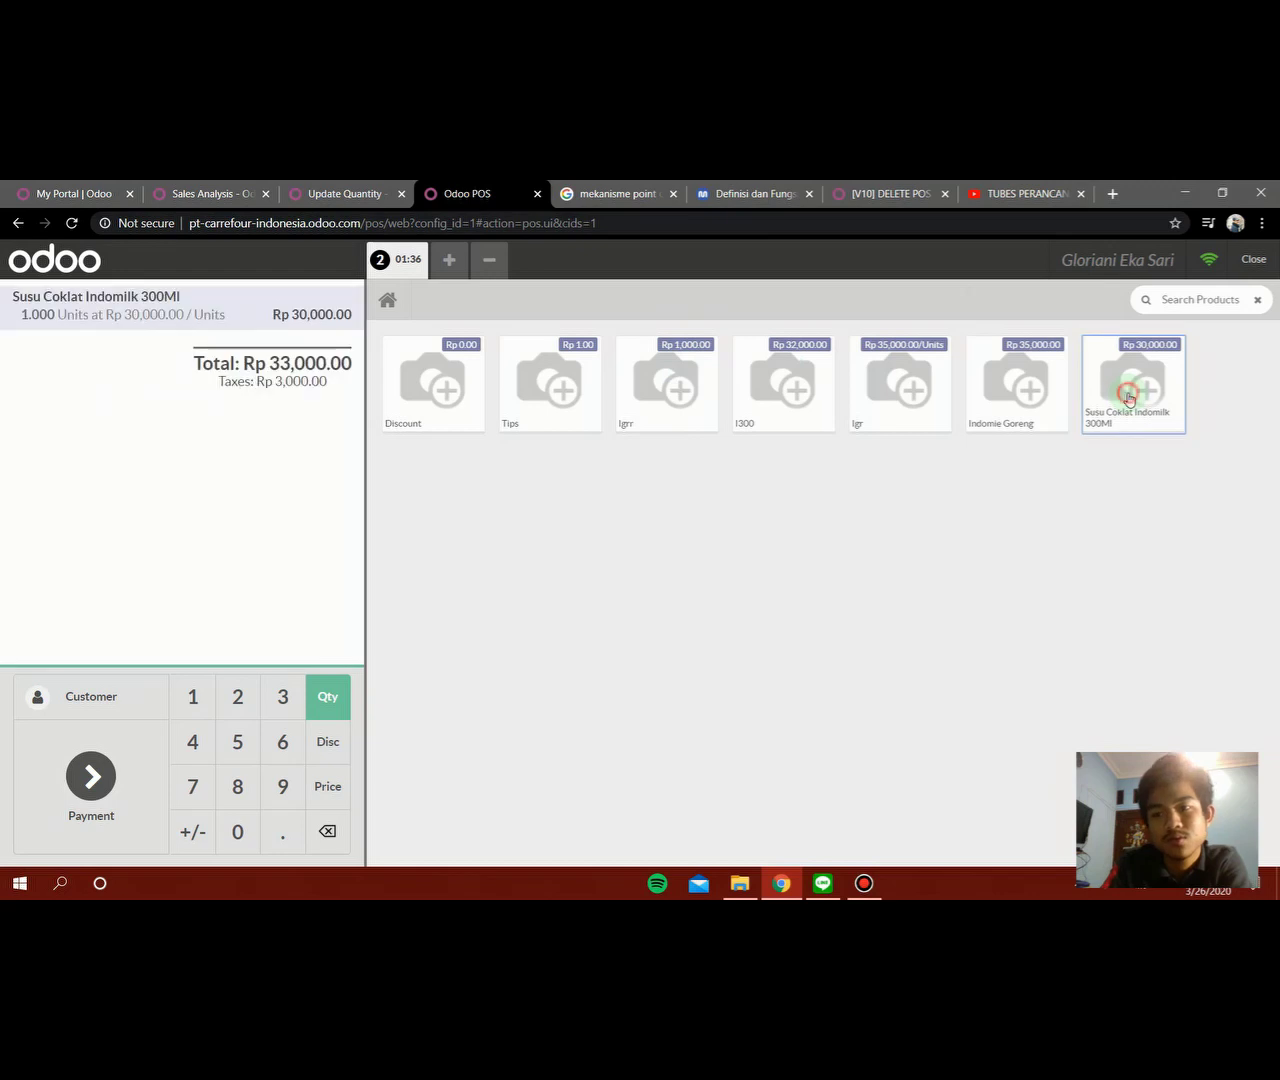
left_click(92, 778)
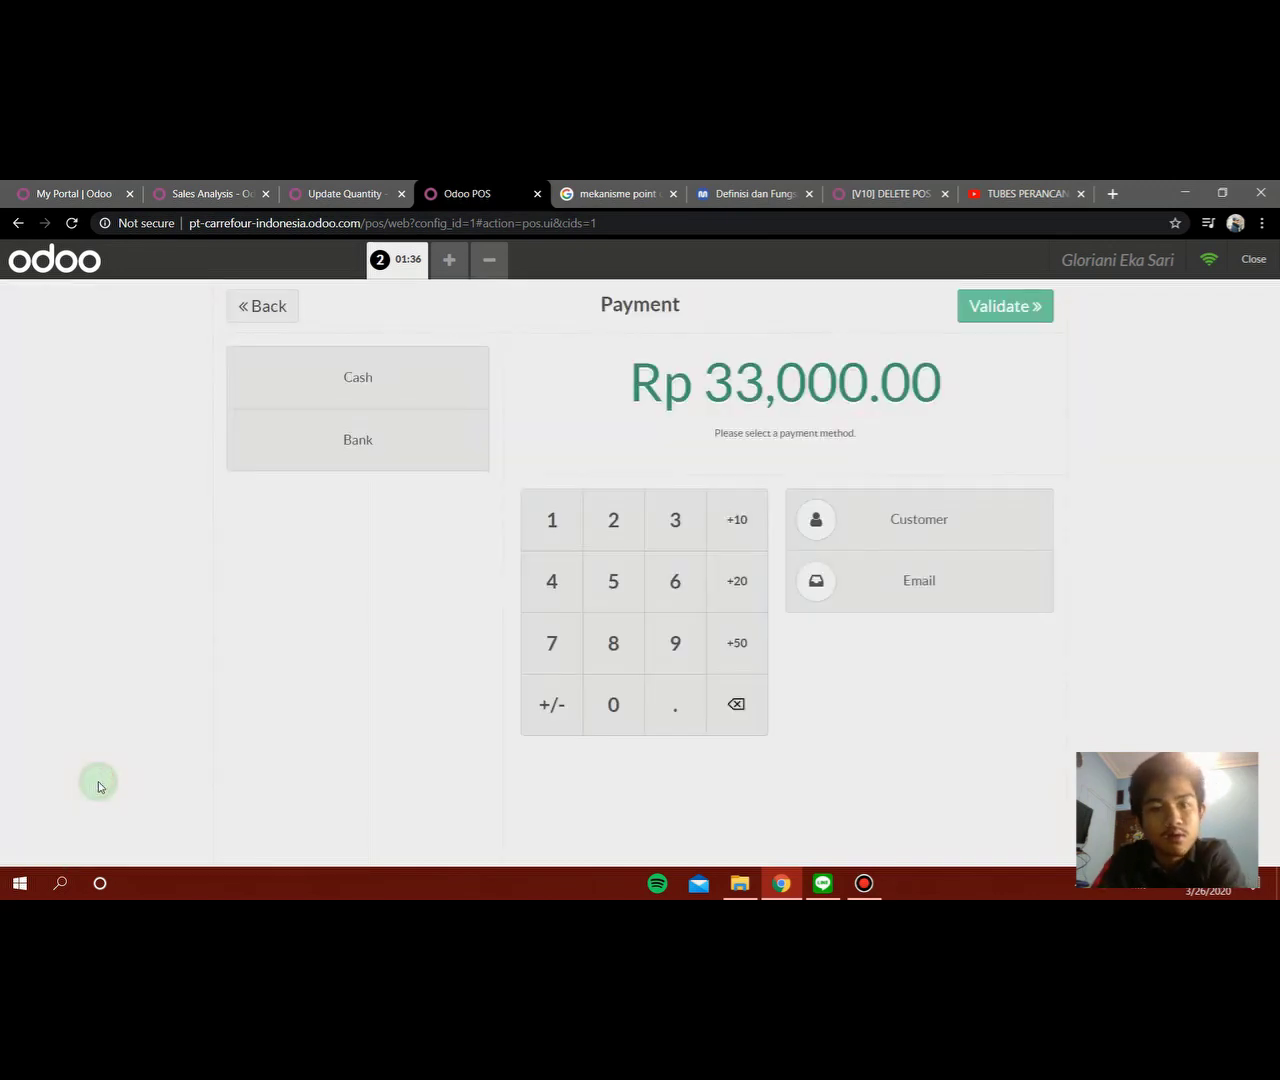
- Pay the Susu Coklat Indomilk 300Ml order in cash with Rp 35,000 tendered and validate the payment
left_click(388, 370)
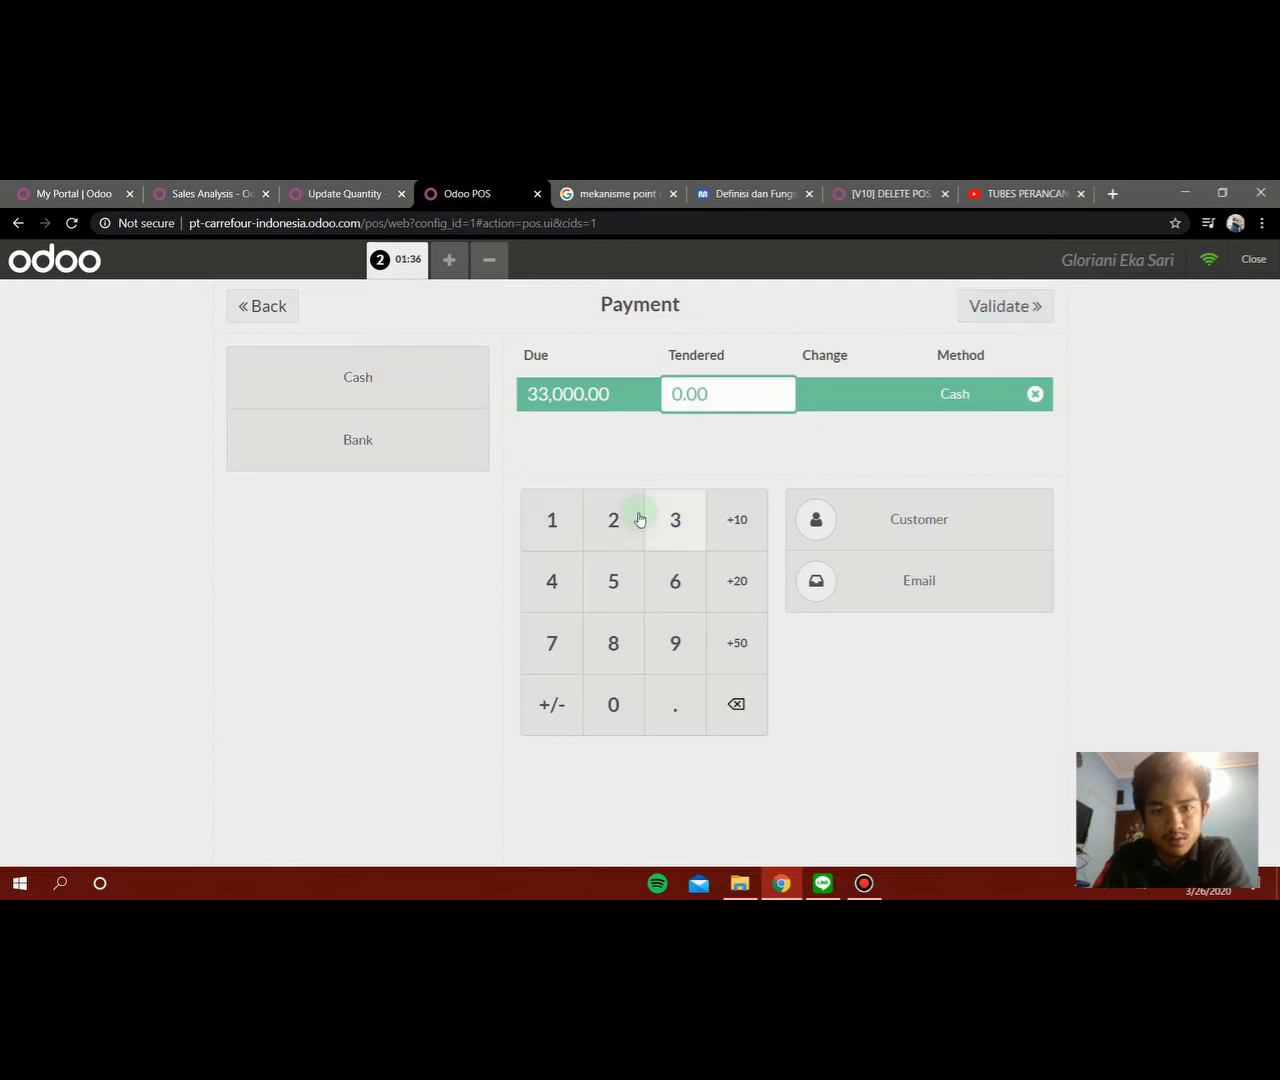
left_click(677, 522)
left_click(617, 574)
double_click(619, 707)
left_click(619, 707)
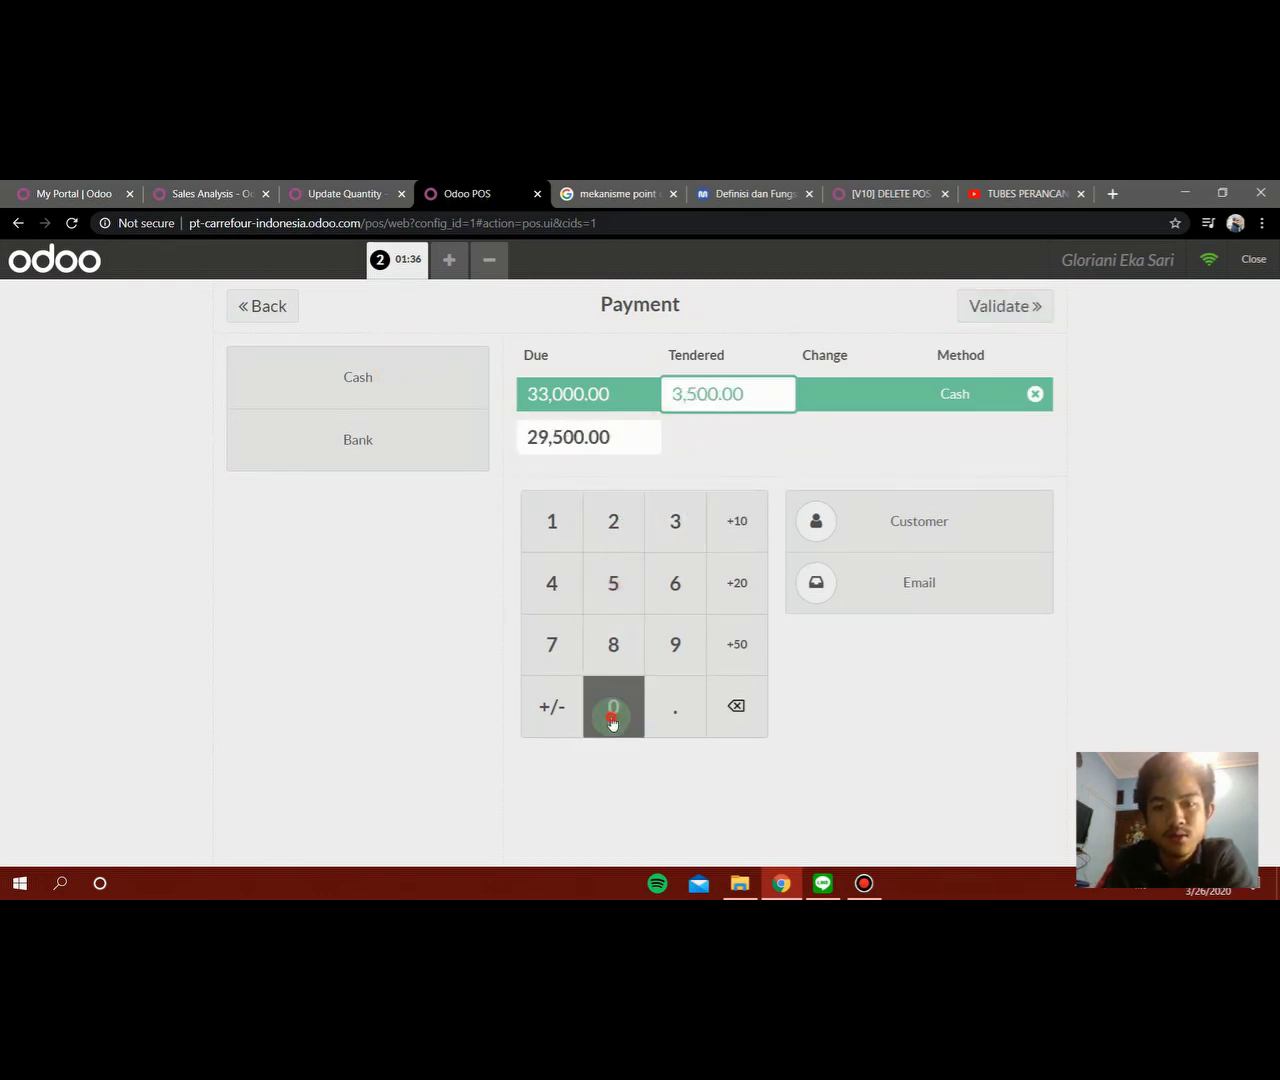
left_click(1016, 310)
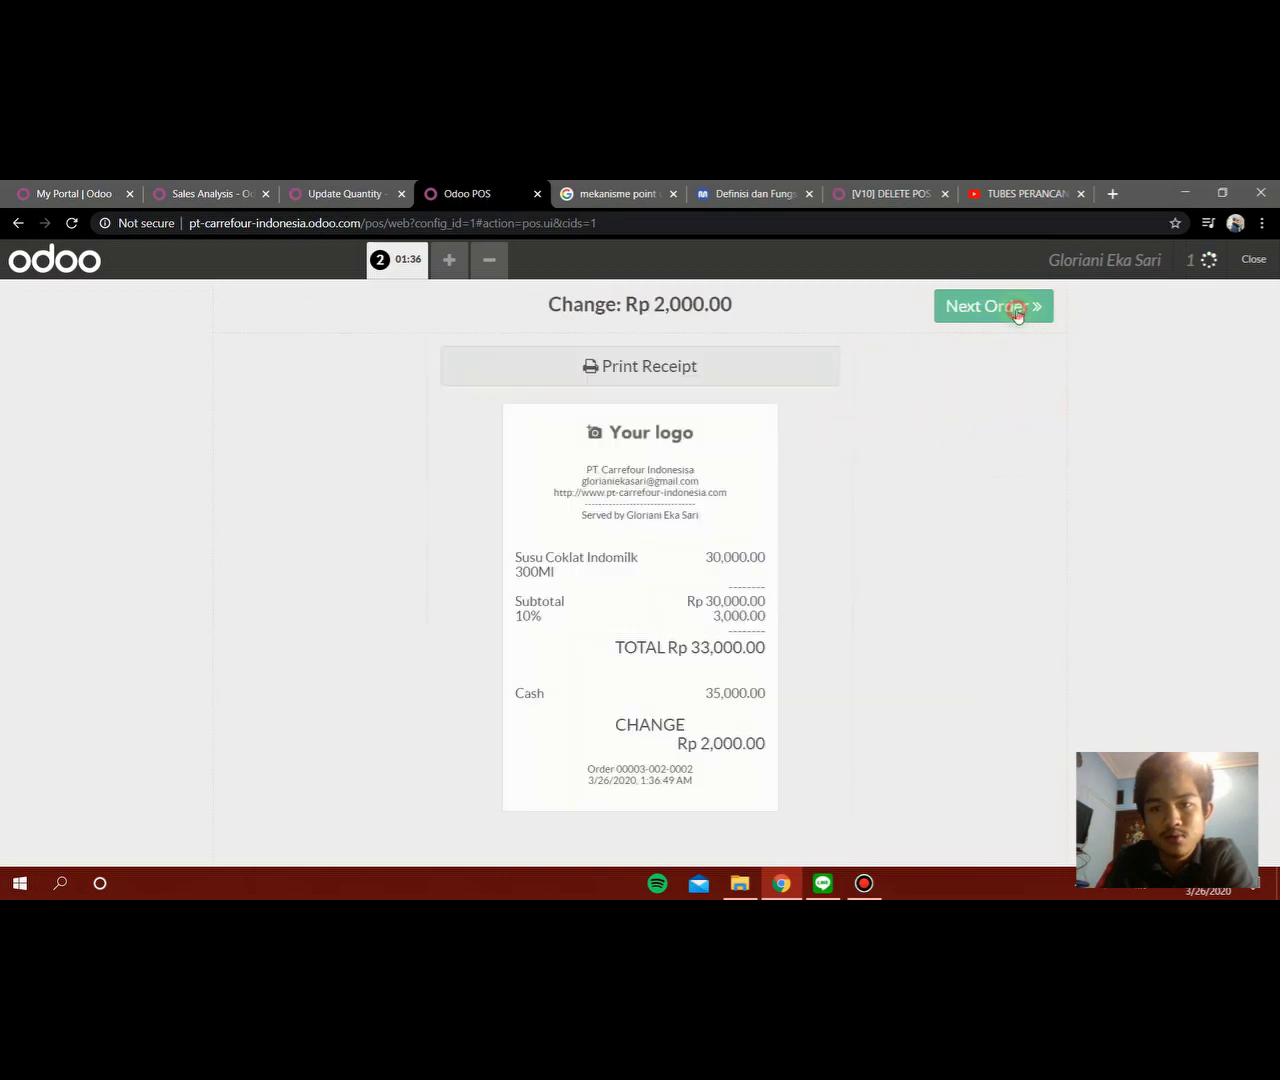
- Finish the order, exit the selling screen with confirmation, and validate the session's closing to post its entries
left_click(1003, 316)
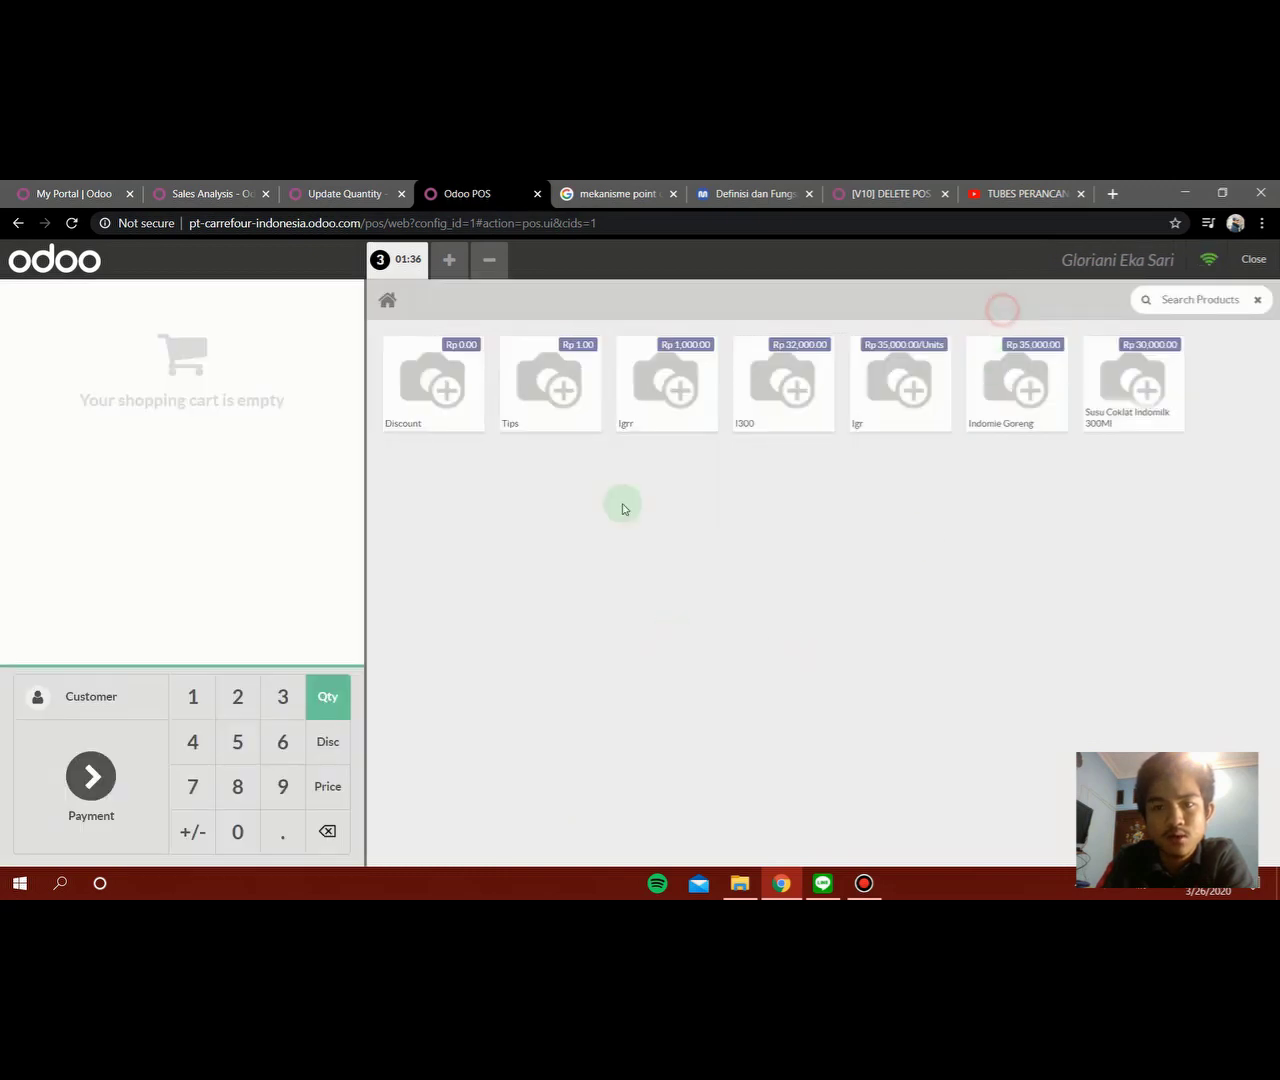
left_click(1241, 266)
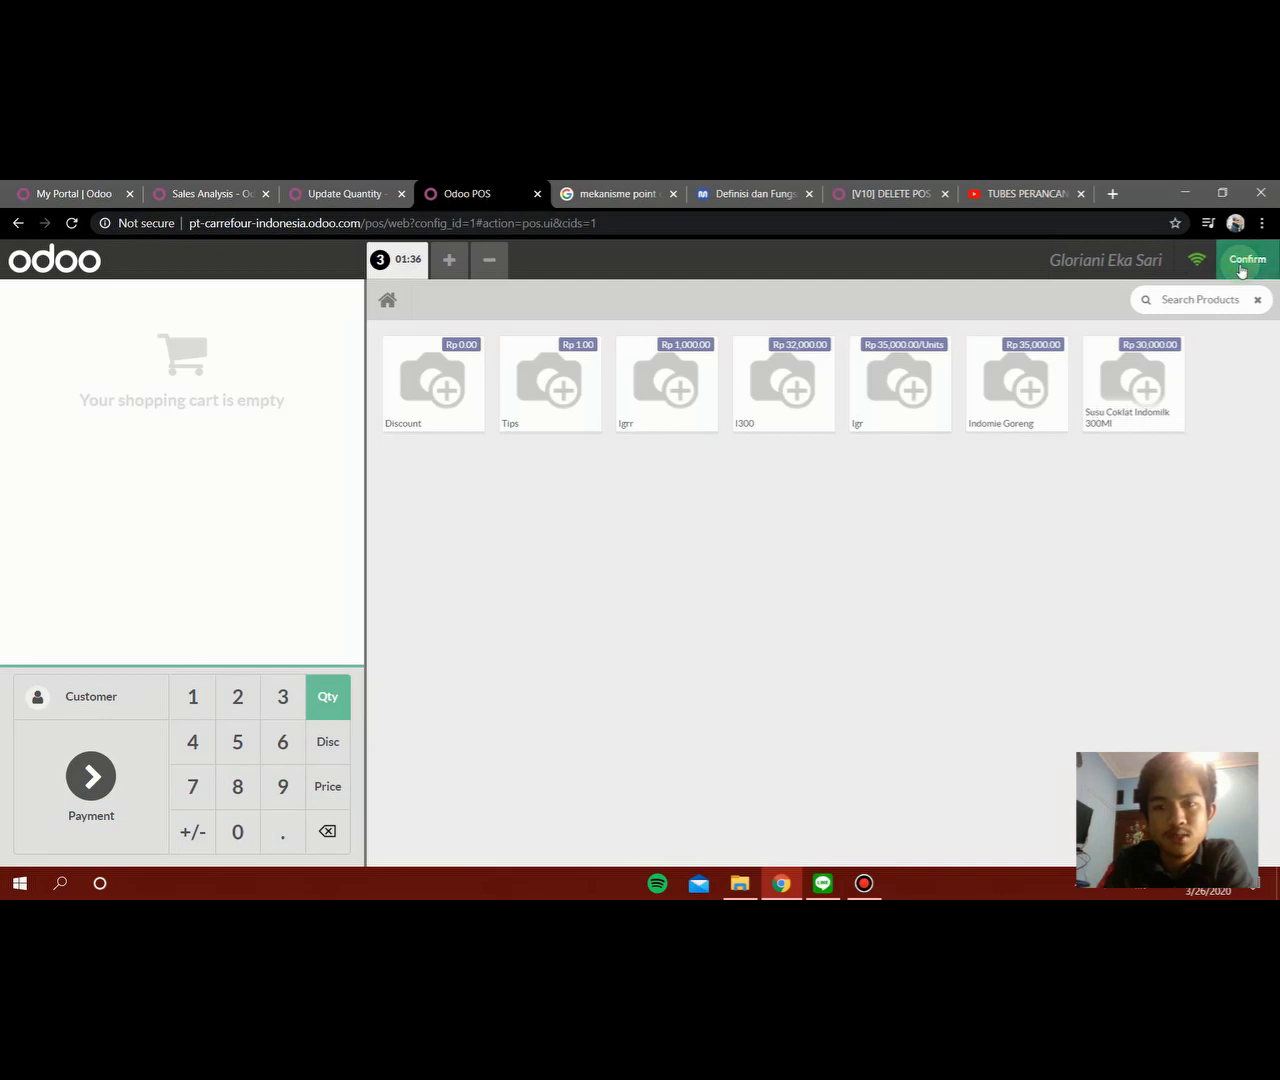
left_click(1241, 264)
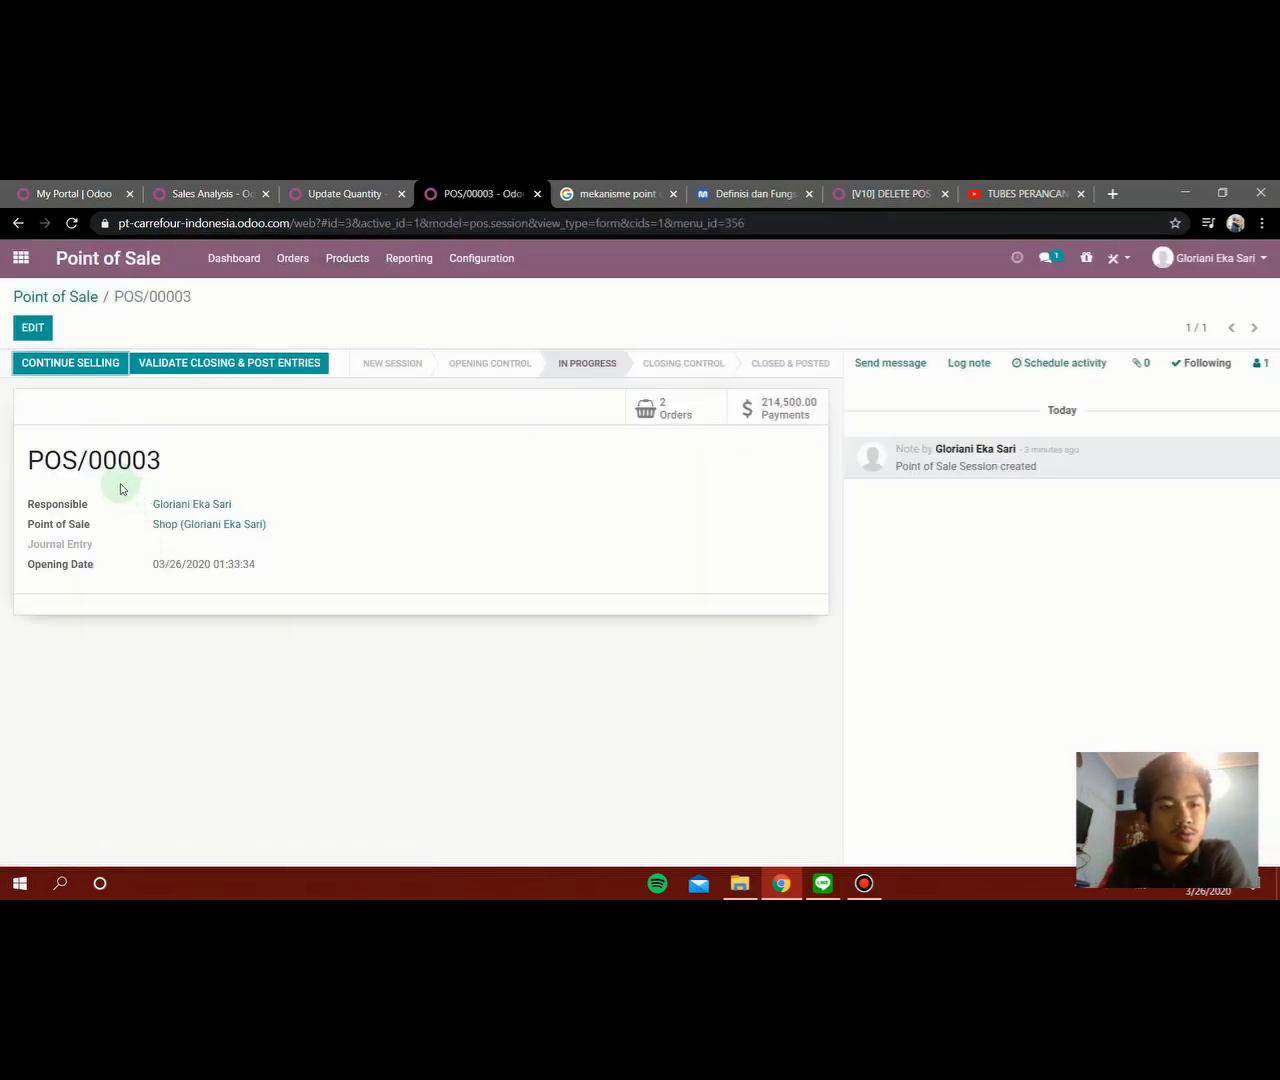
left_click(237, 364)
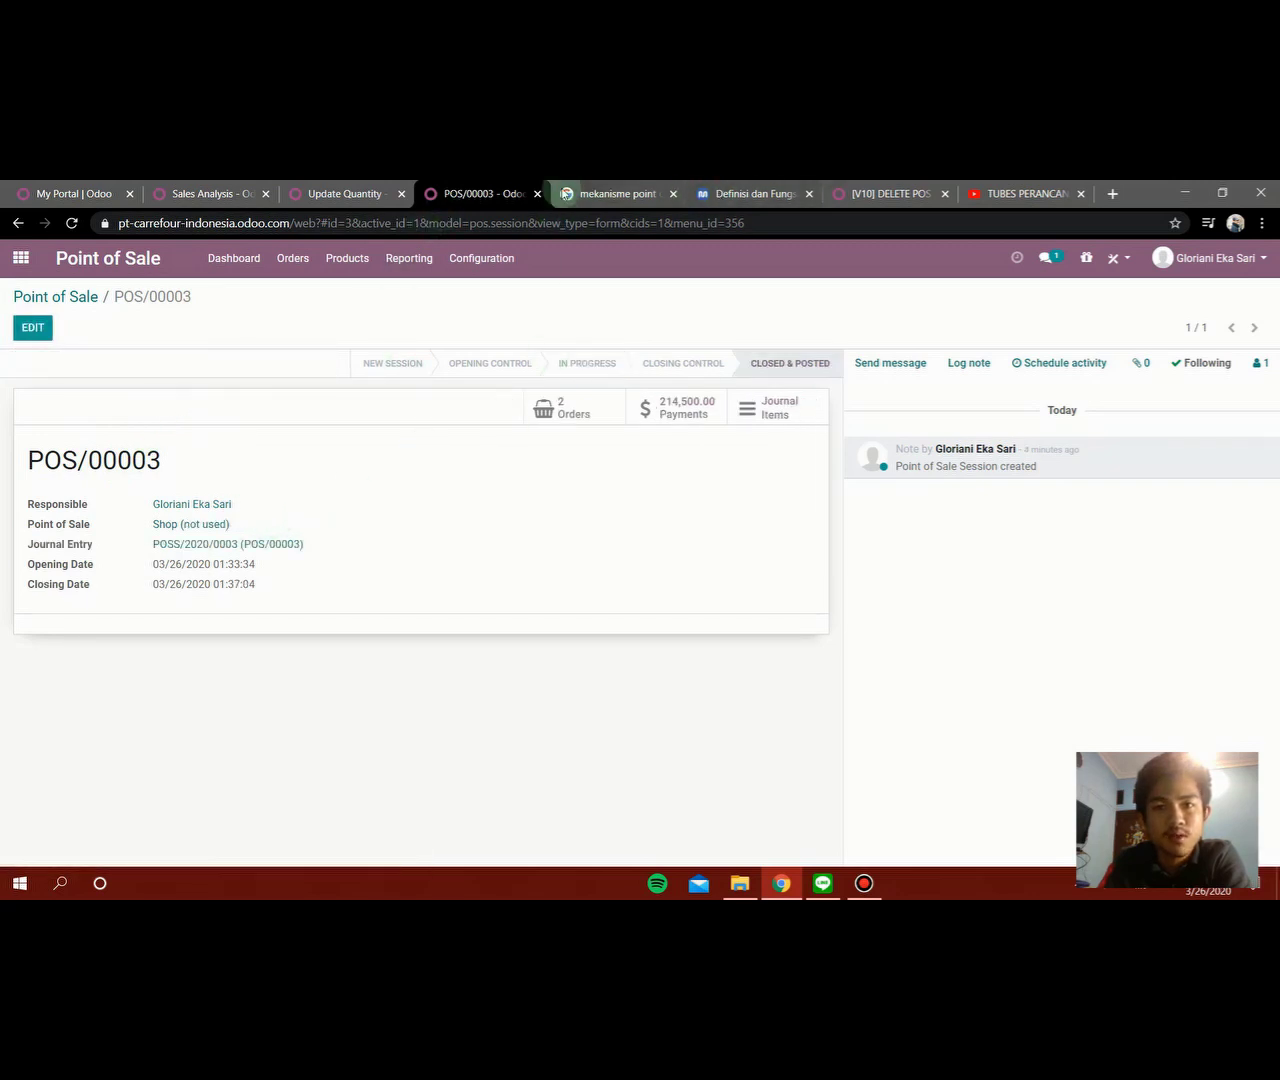
- Switch to the Inventory app and open its Inventory Report to check stock after the closed session
left_click(20, 257)
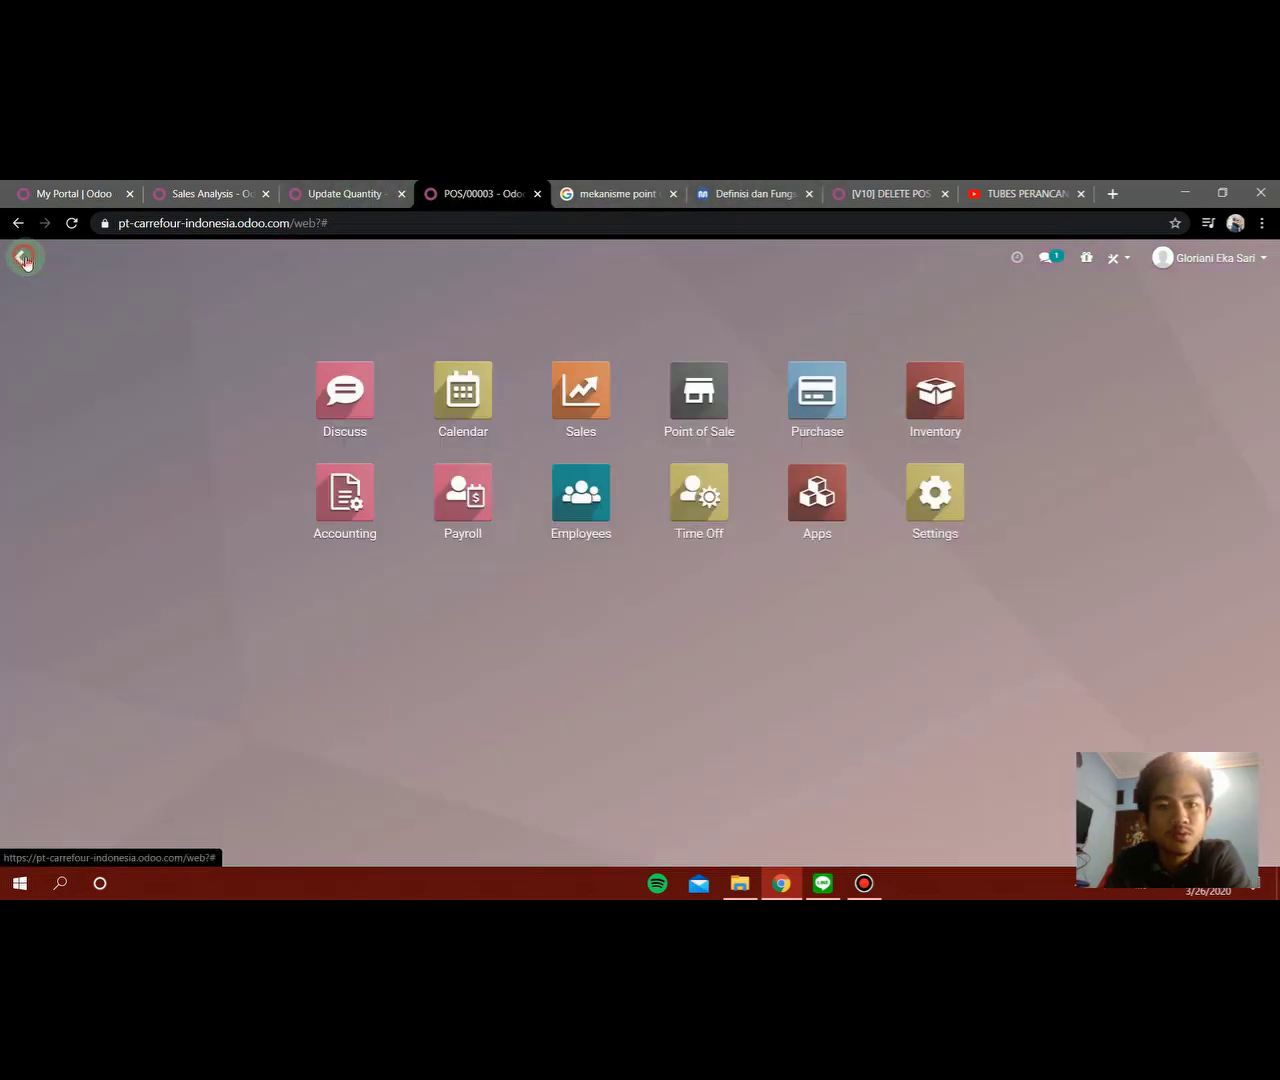
left_click(947, 392)
left_click(408, 258)
left_click(447, 318)
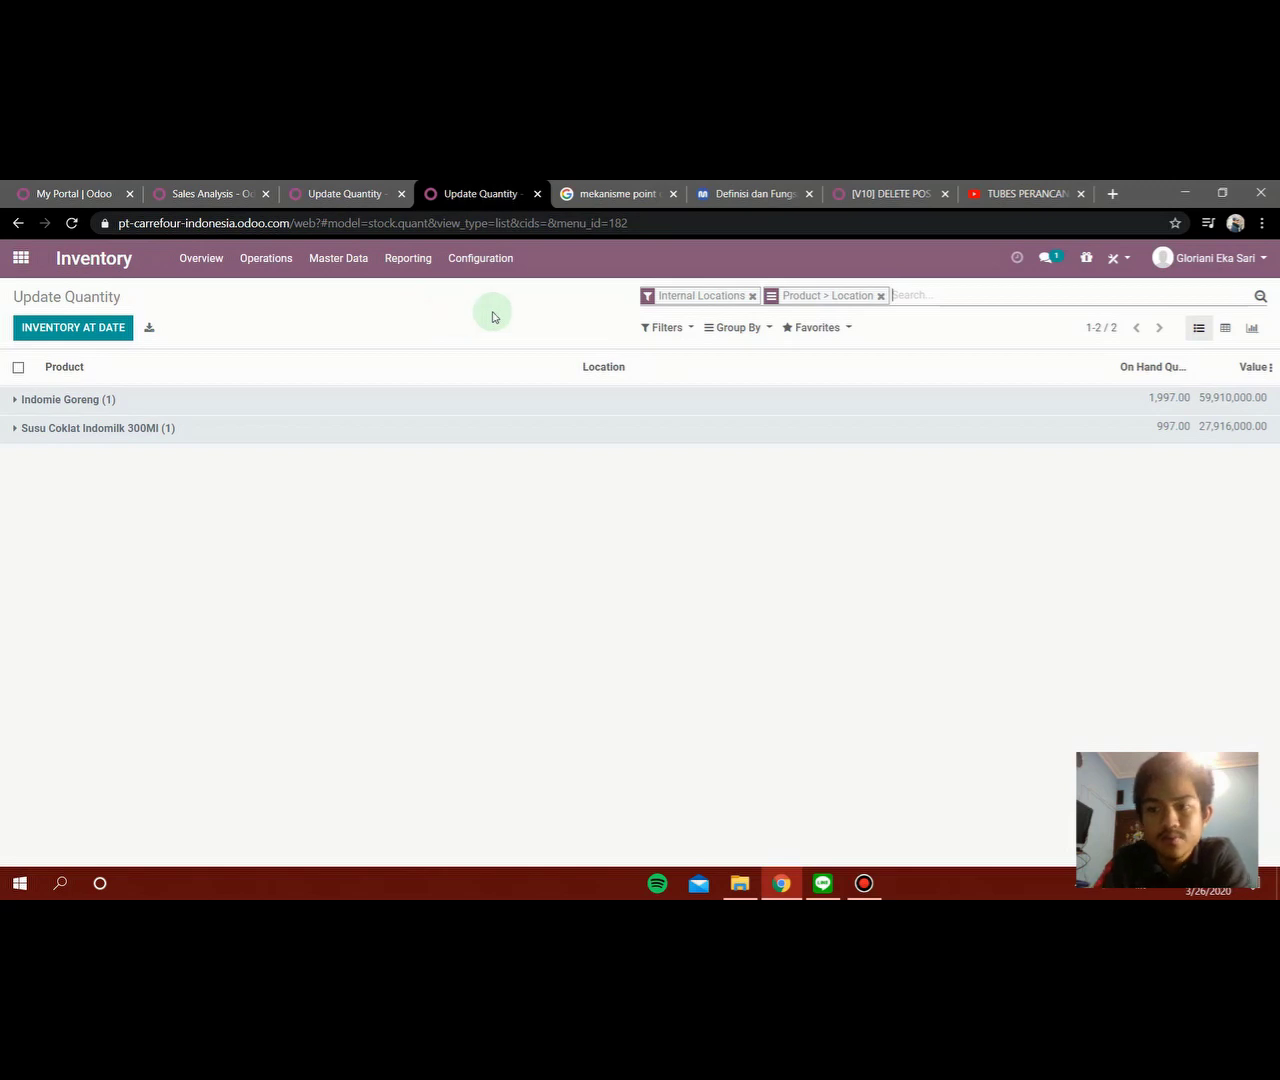
- Expand Indomie Goreng and Susu Coklat Indomilk 300Ml down to their WH/Stock lines to compare on-hand quantities, and collapse the latter
left_click(1166, 398)
left_click(1152, 432)
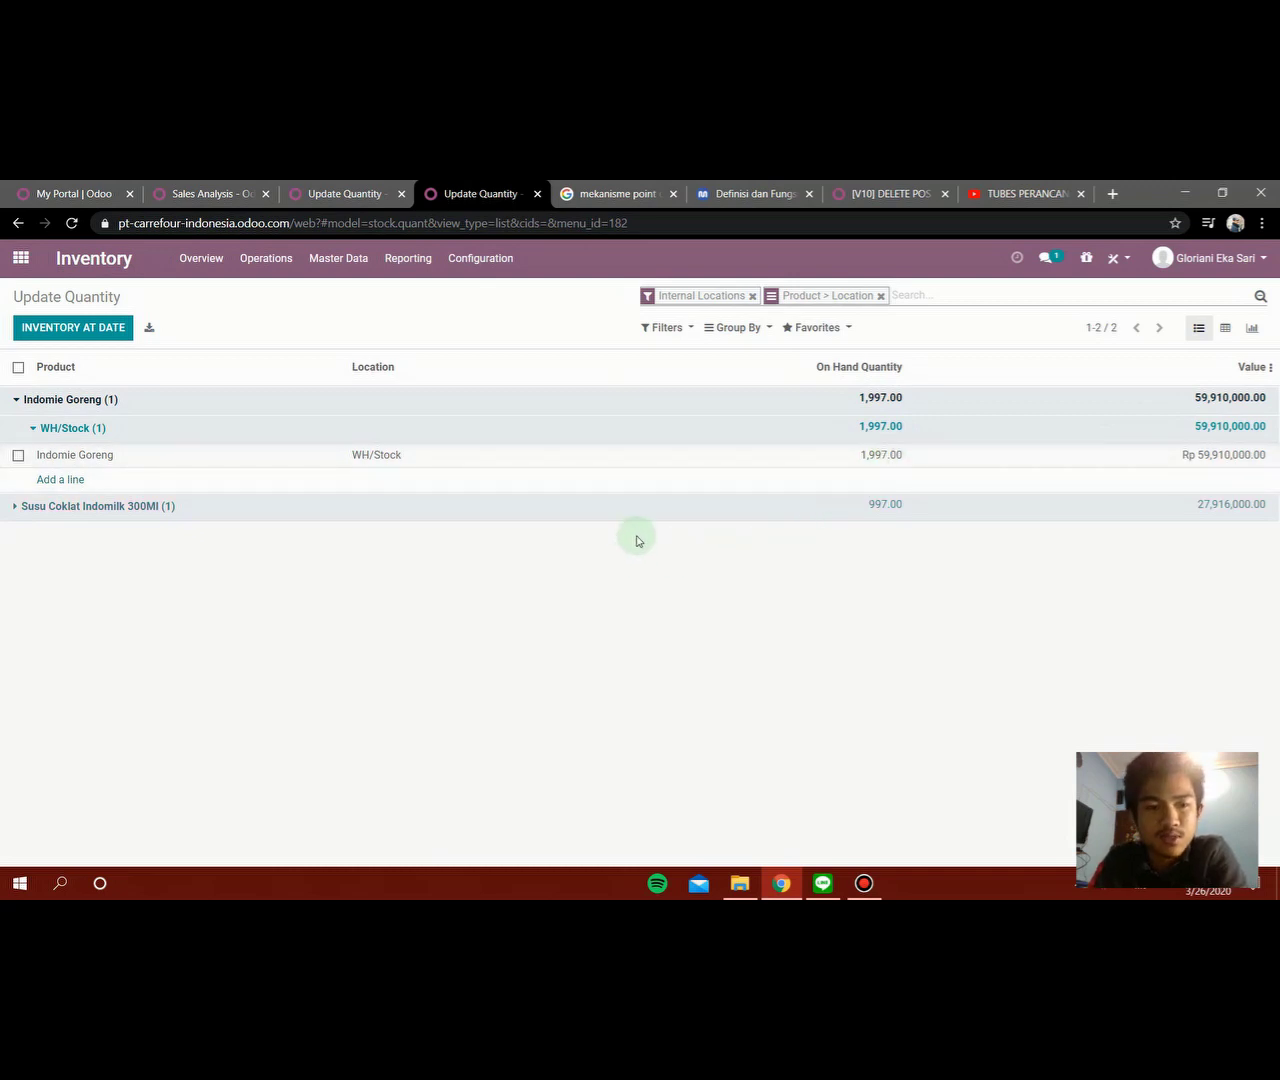
left_click(658, 506)
left_click(495, 536)
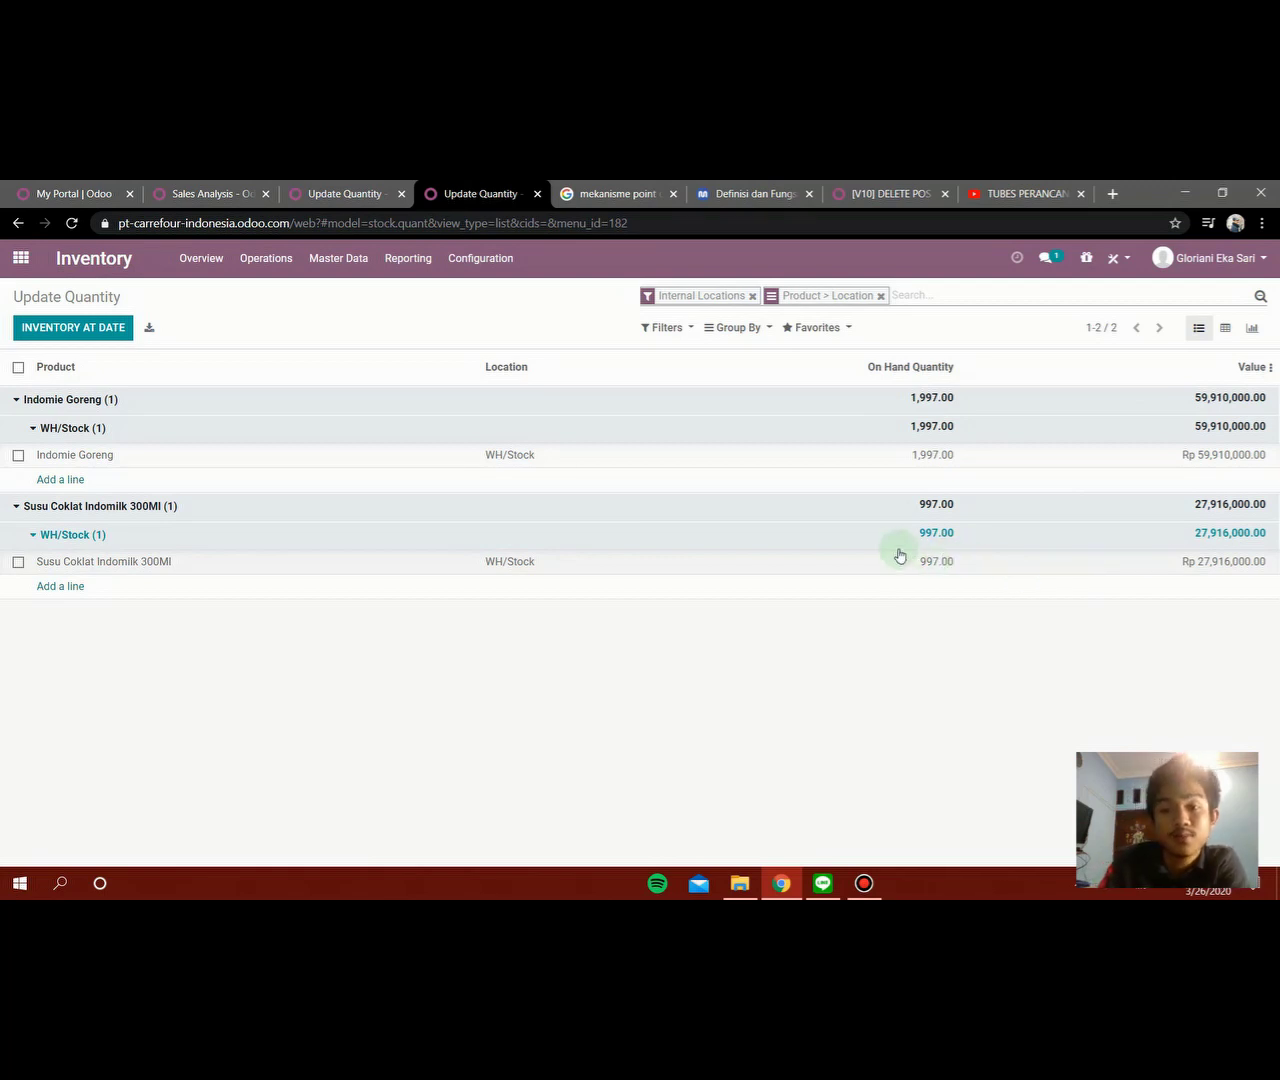
left_click(436, 504)
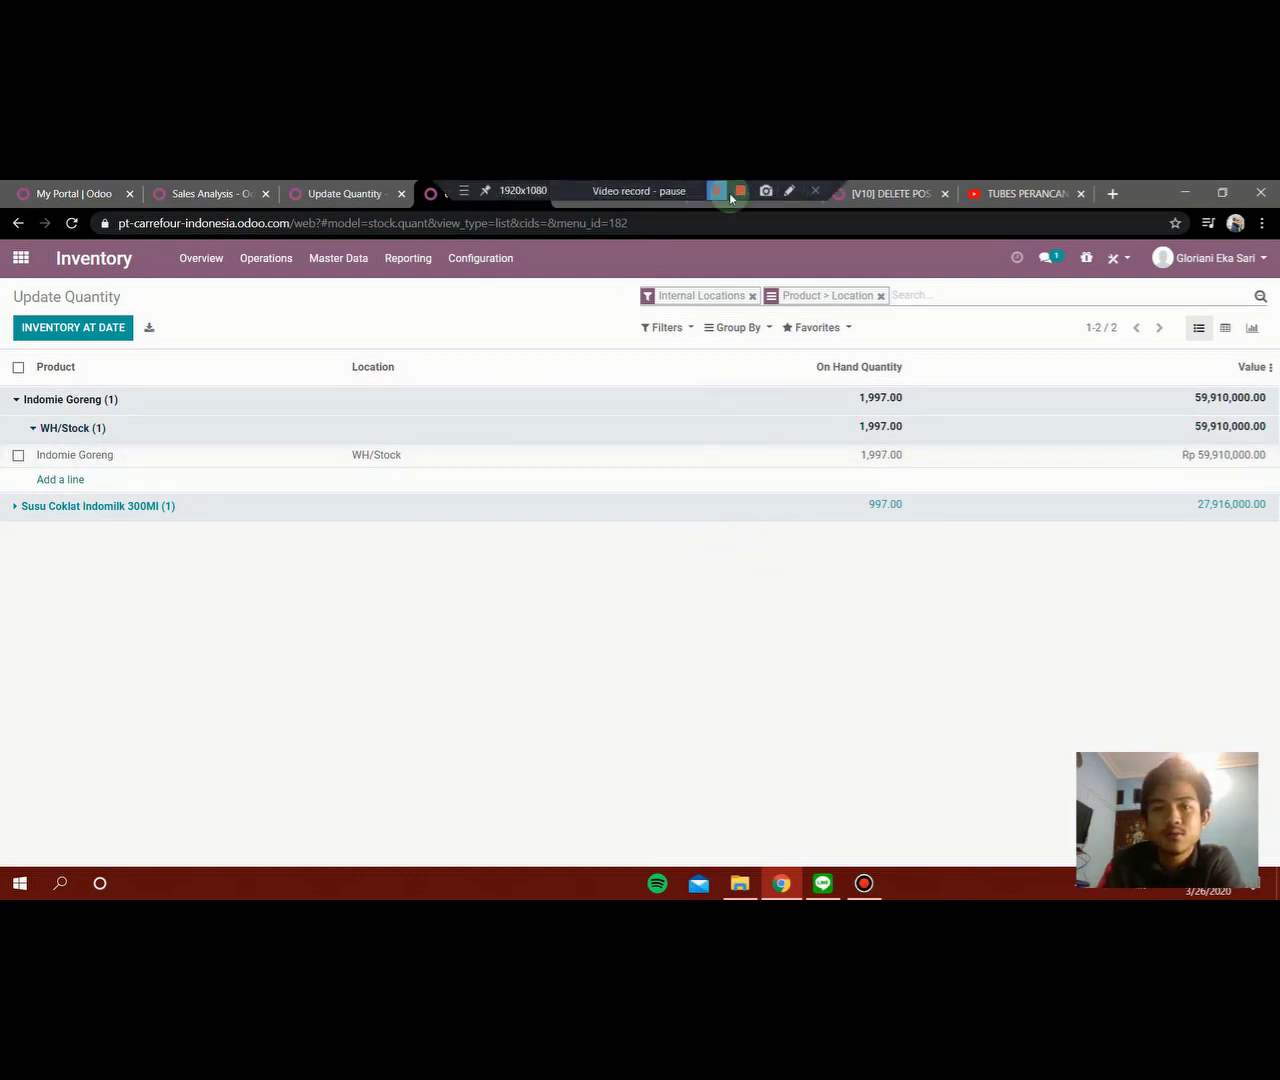
left_click(738, 192)
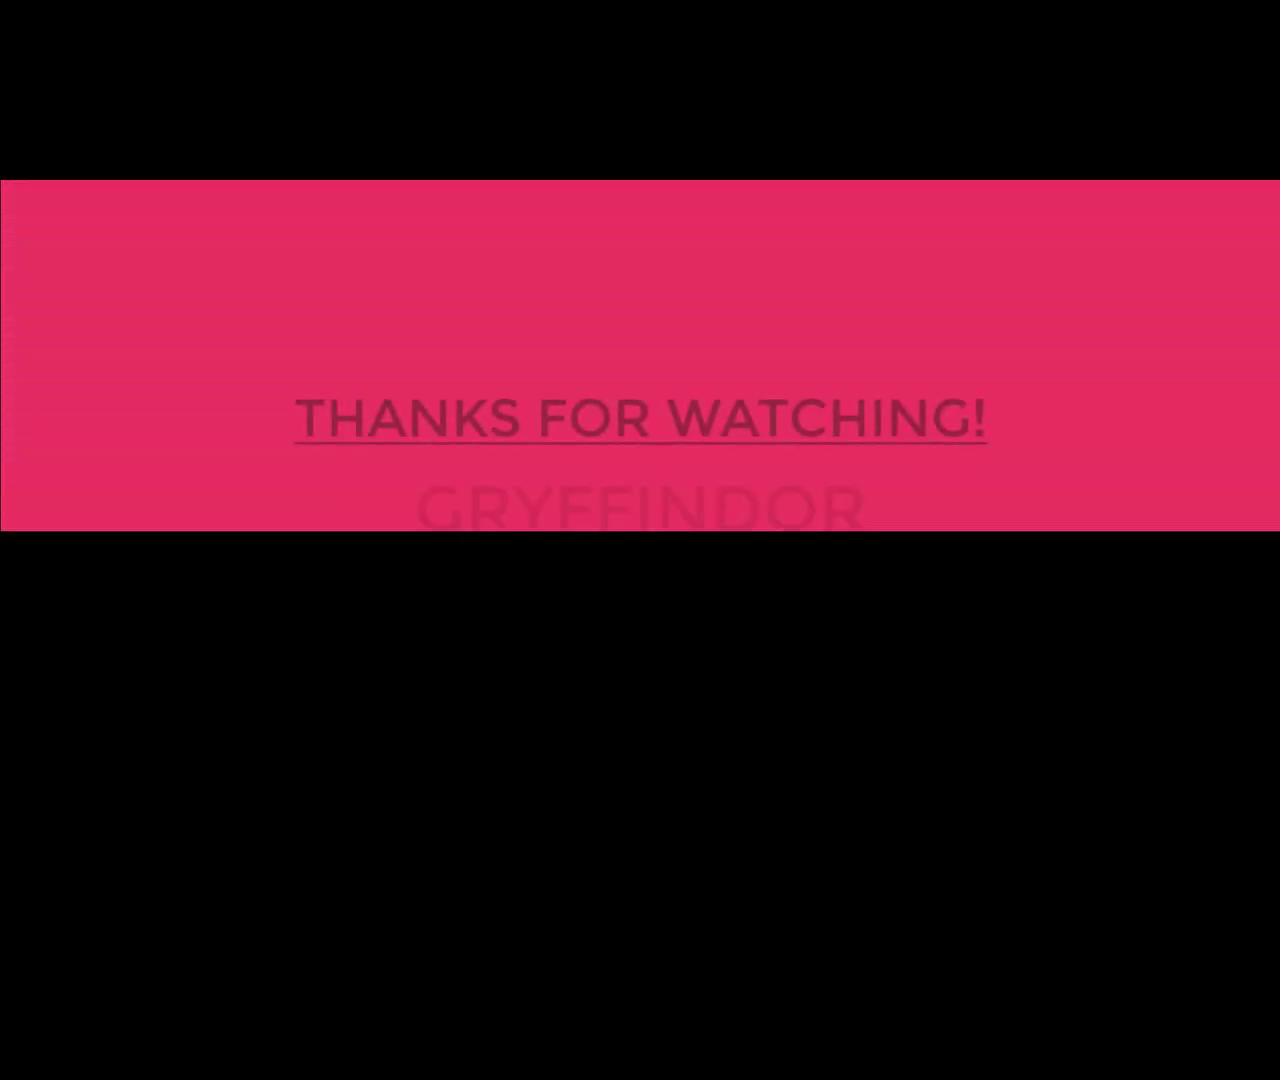